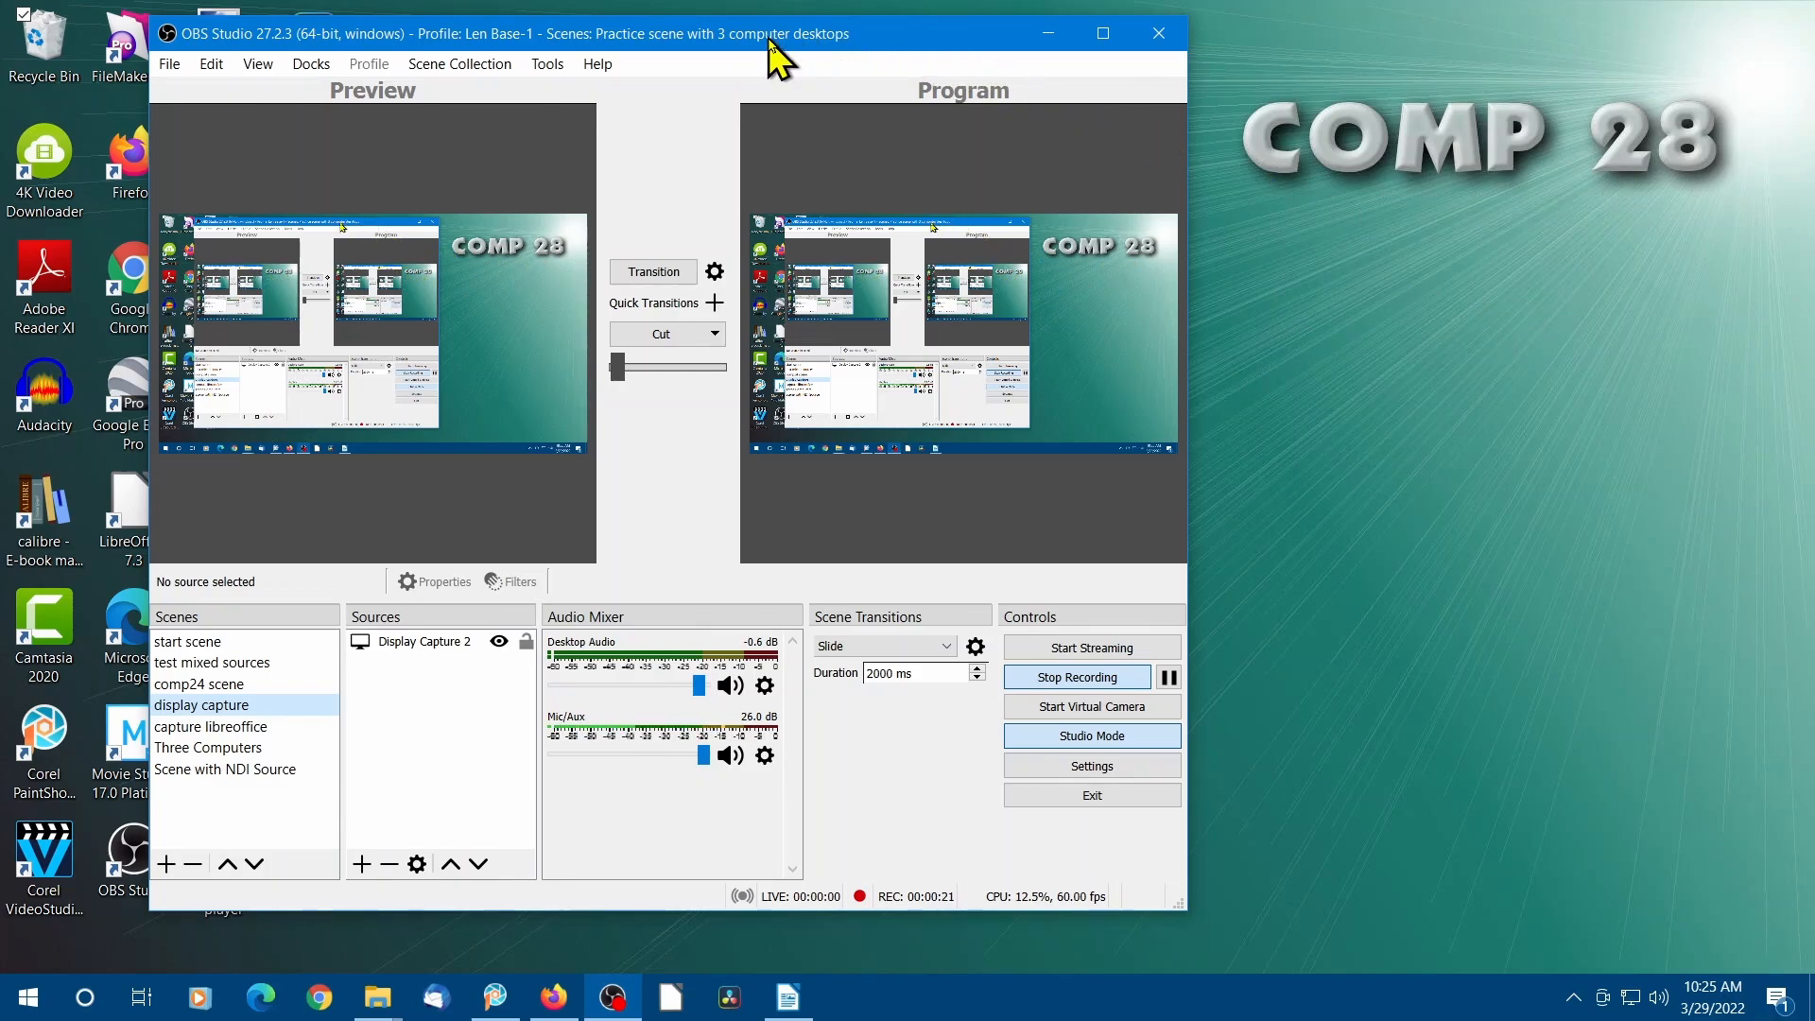
Step: Move the OBS Studio window clear of the desktop icons and briefly view the OBS practice video folder in File Explorer
drag(769, 41, 1301, 49)
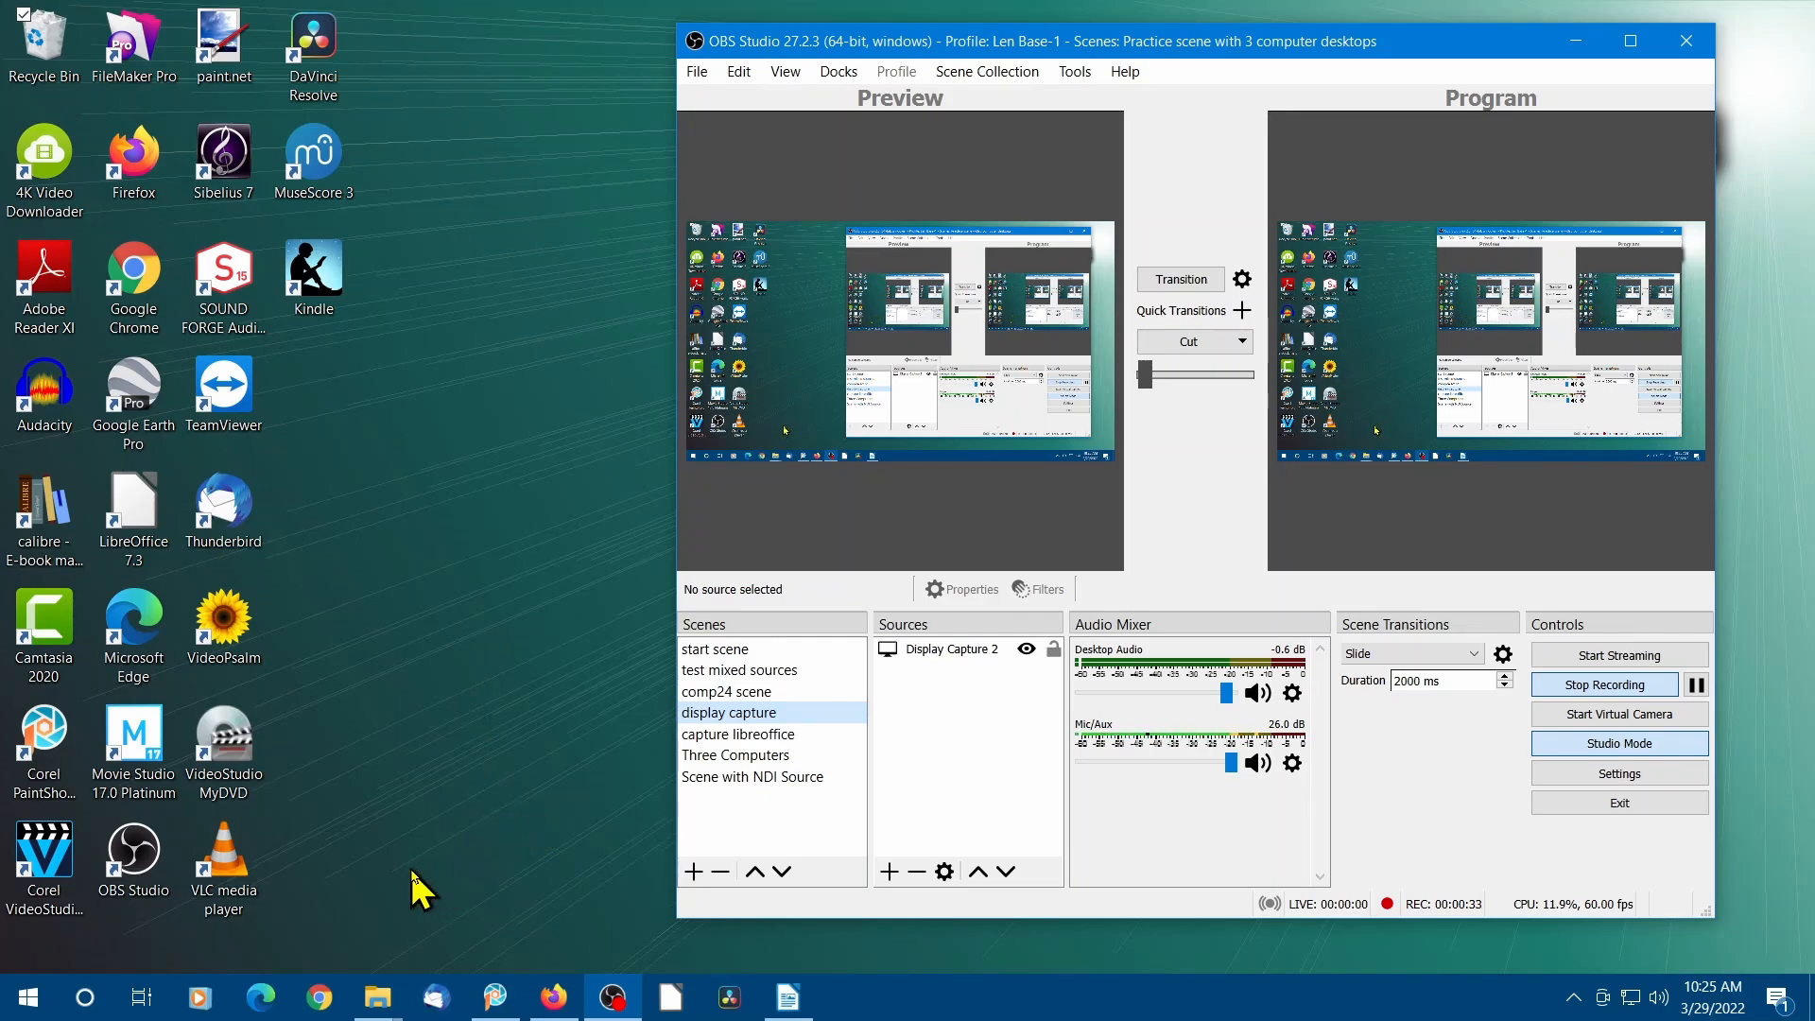
mouse_move(380, 1012)
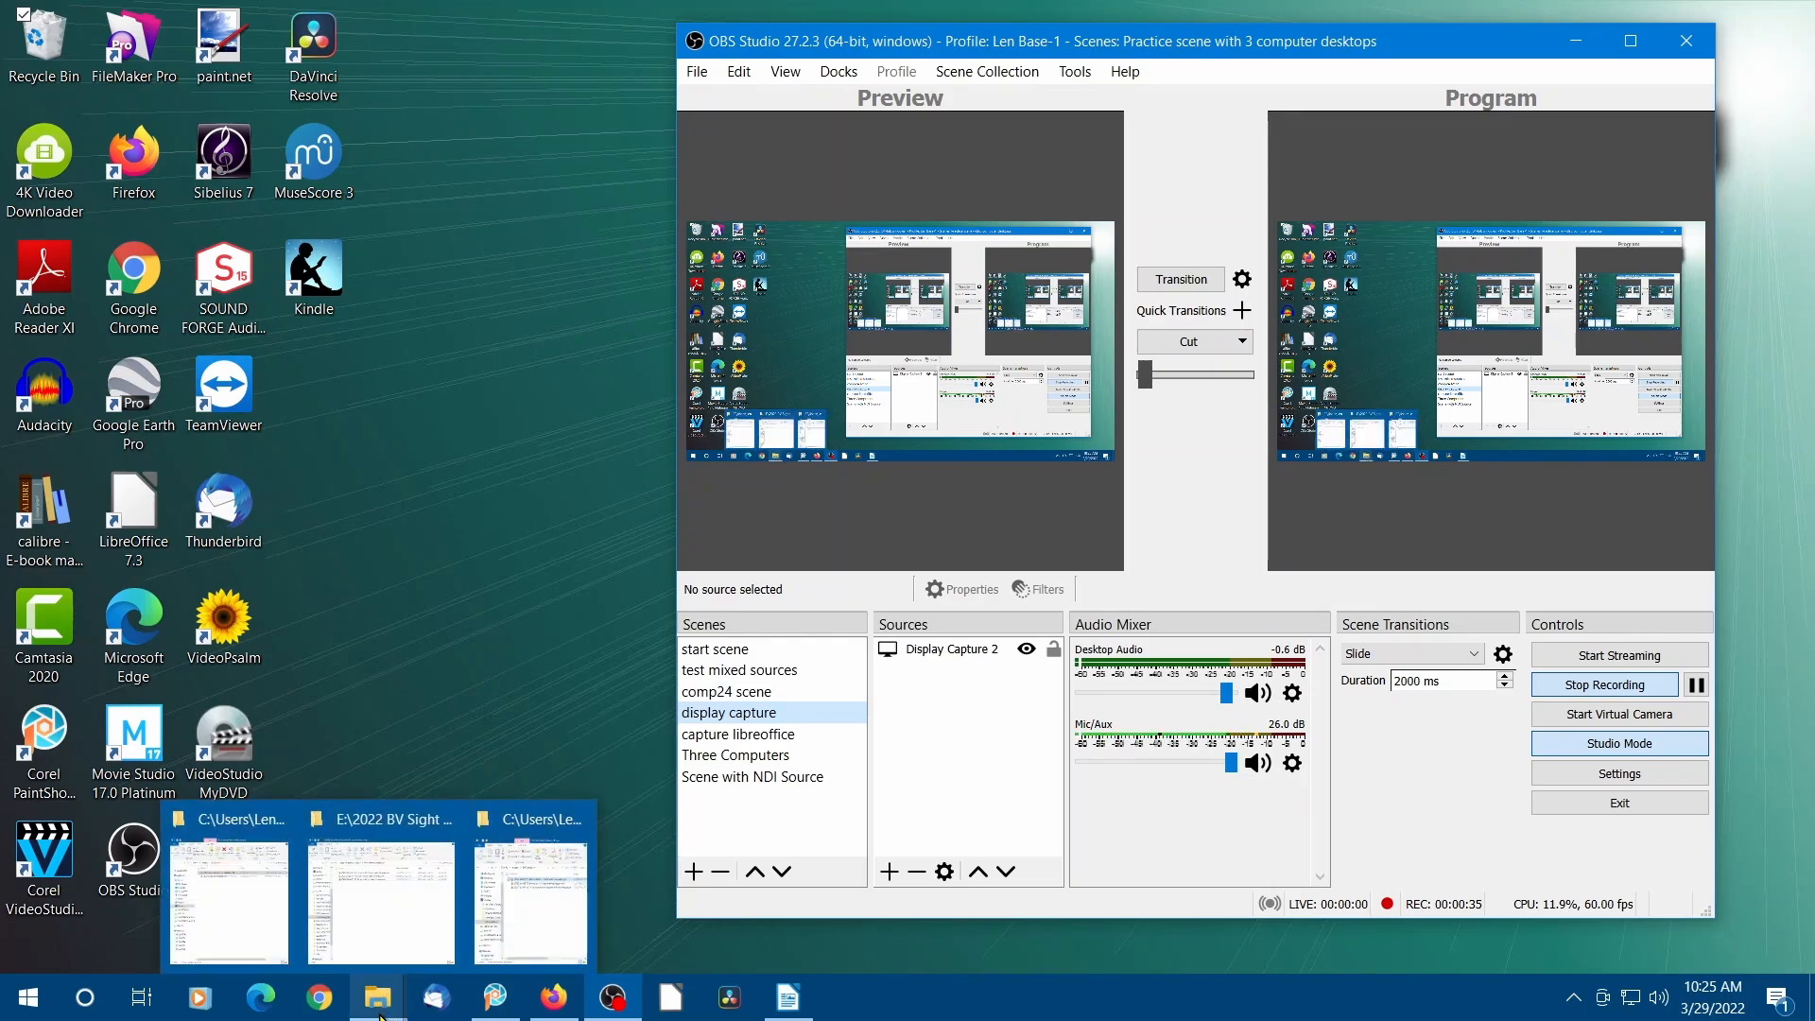
click(270, 946)
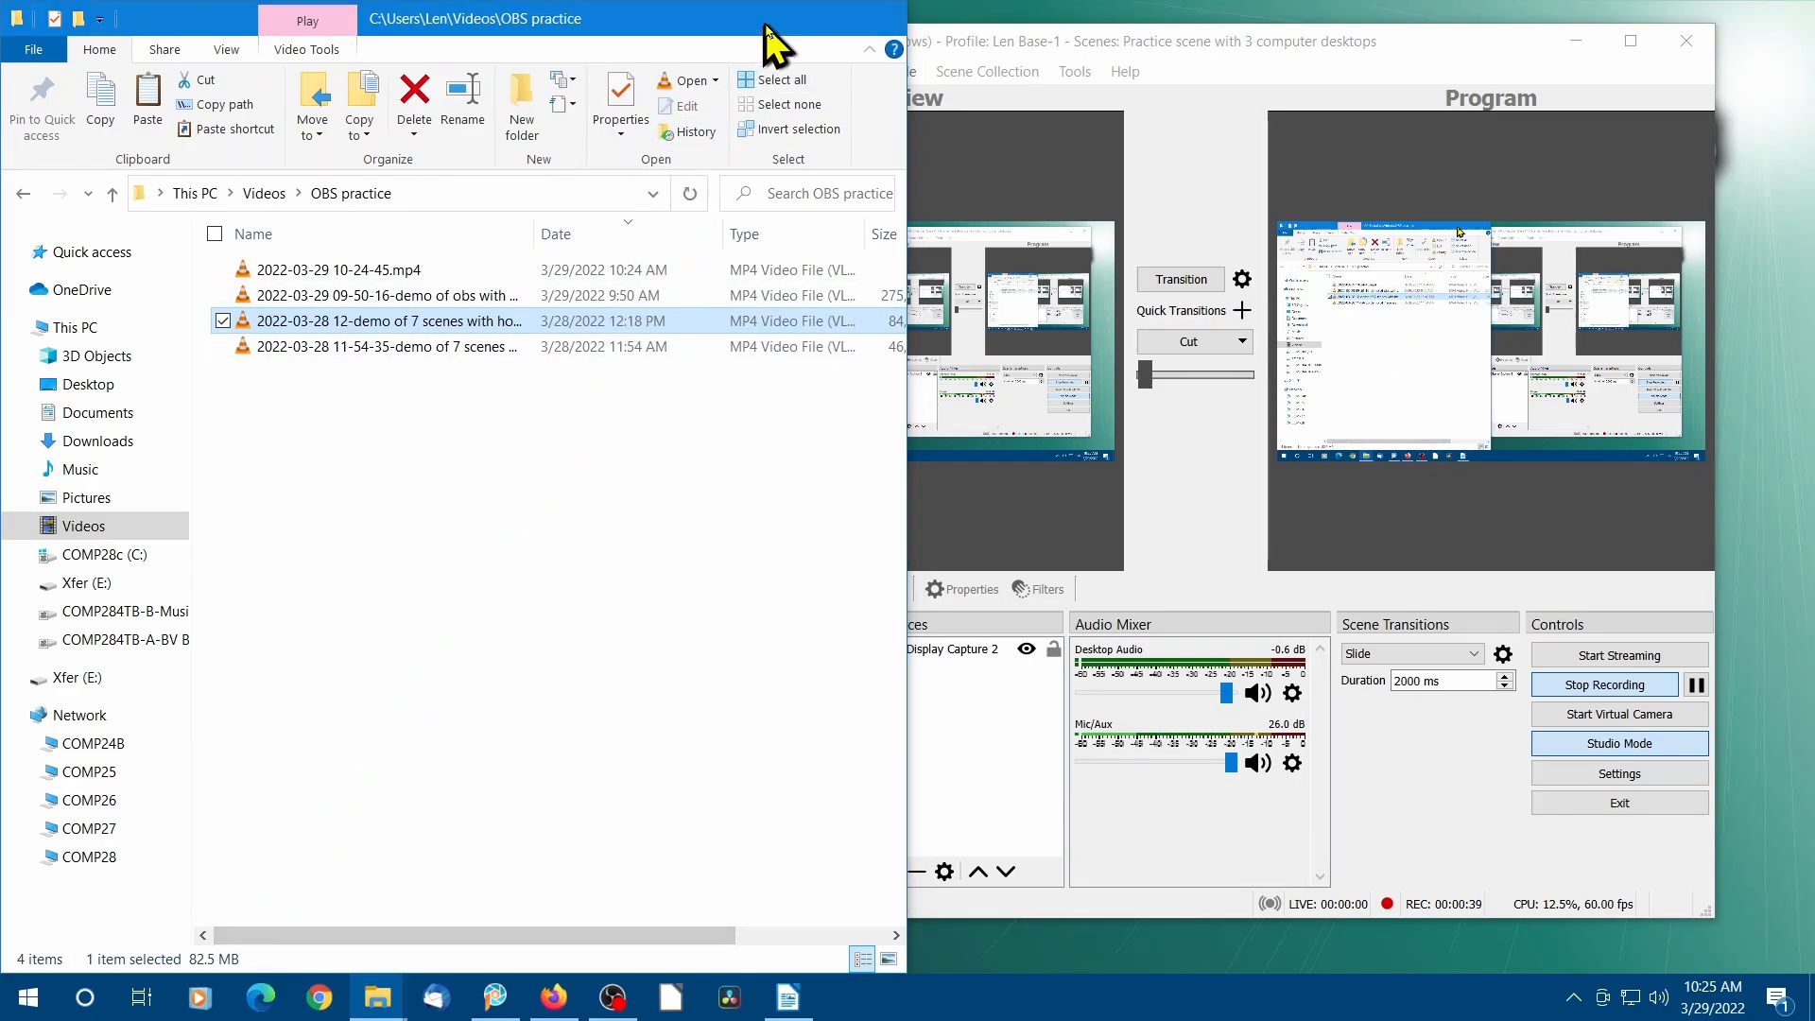
click(768, 28)
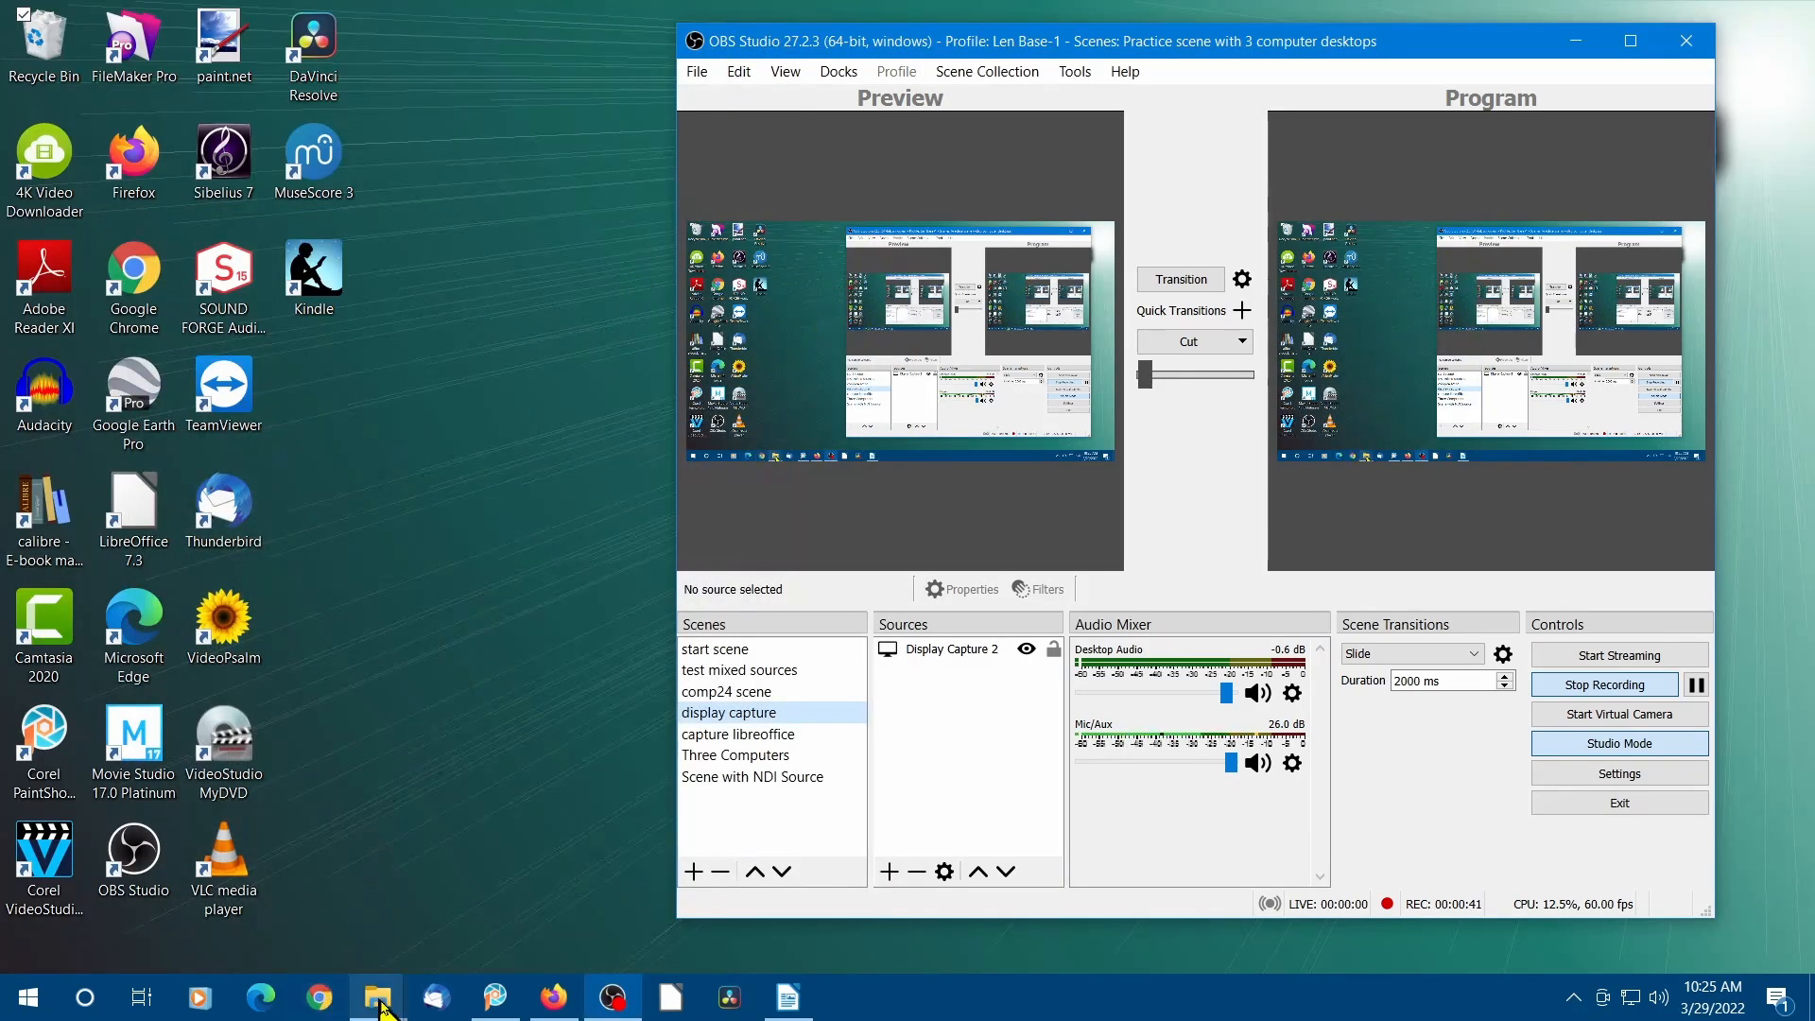
Step: Bring up PaintShop Pro and the OBS forum page in Firefox in turn, minimizing each one after viewing it
click(498, 1009)
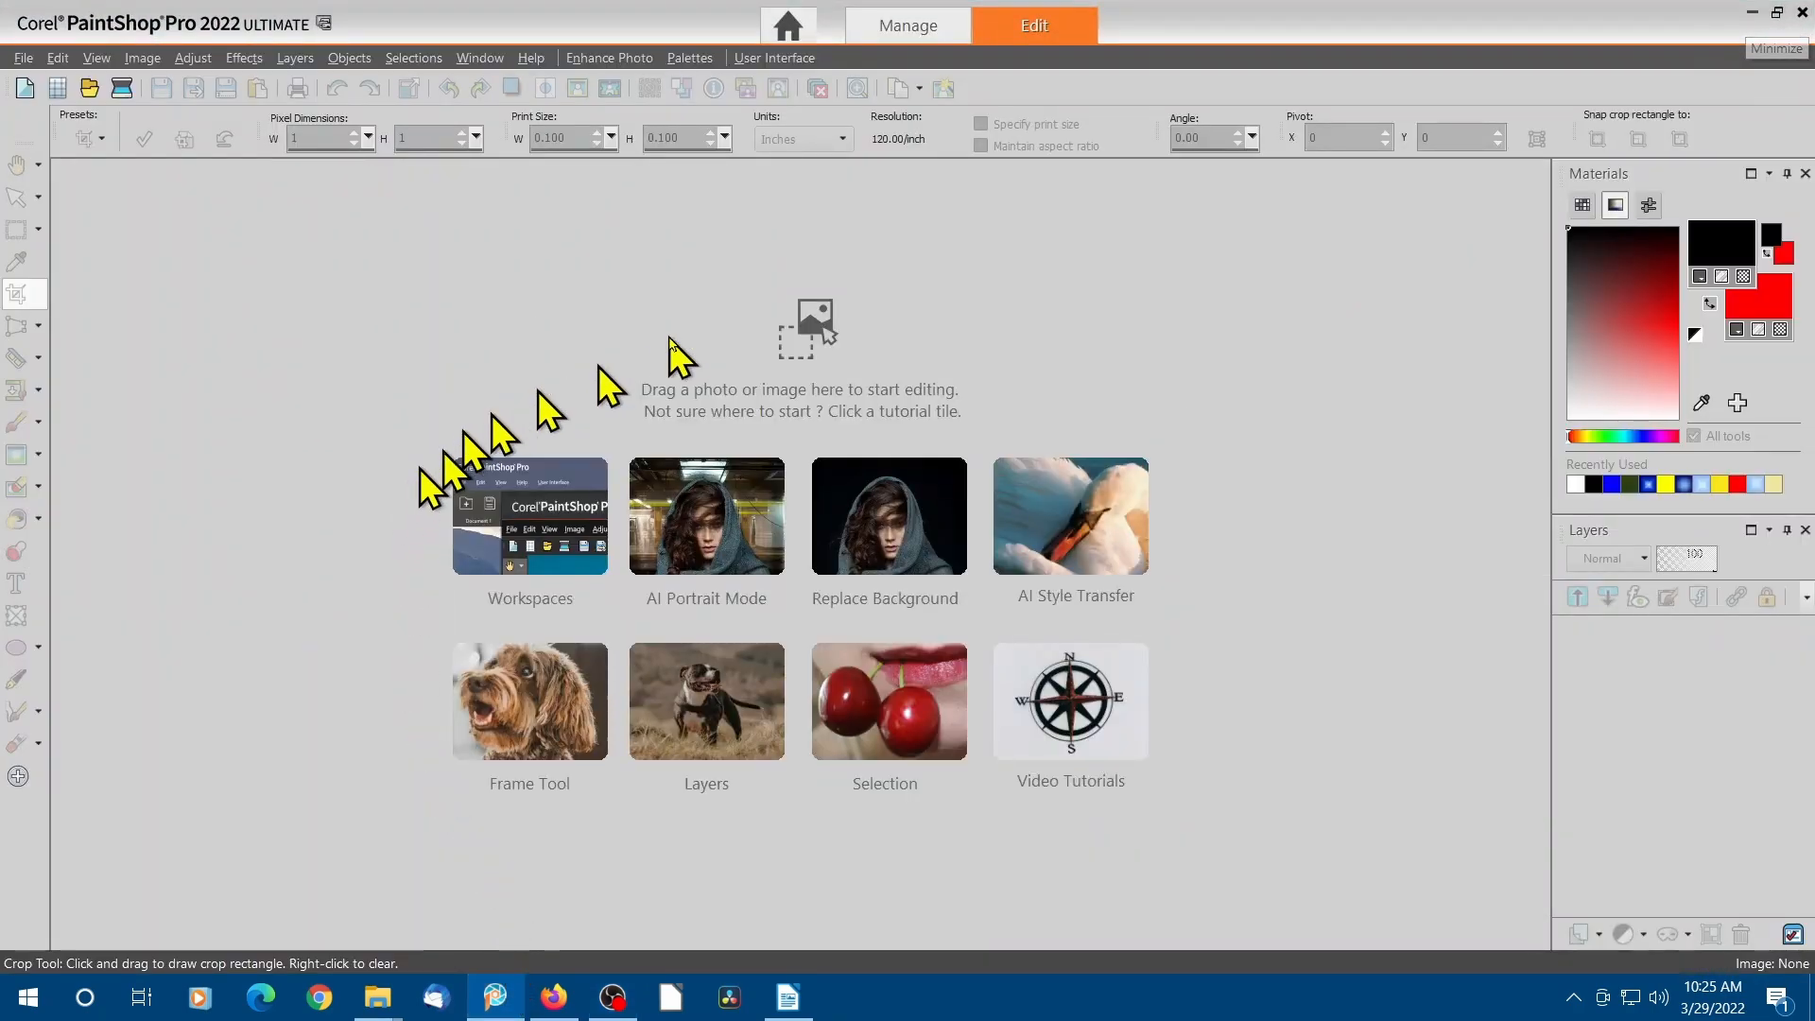
click(1756, 17)
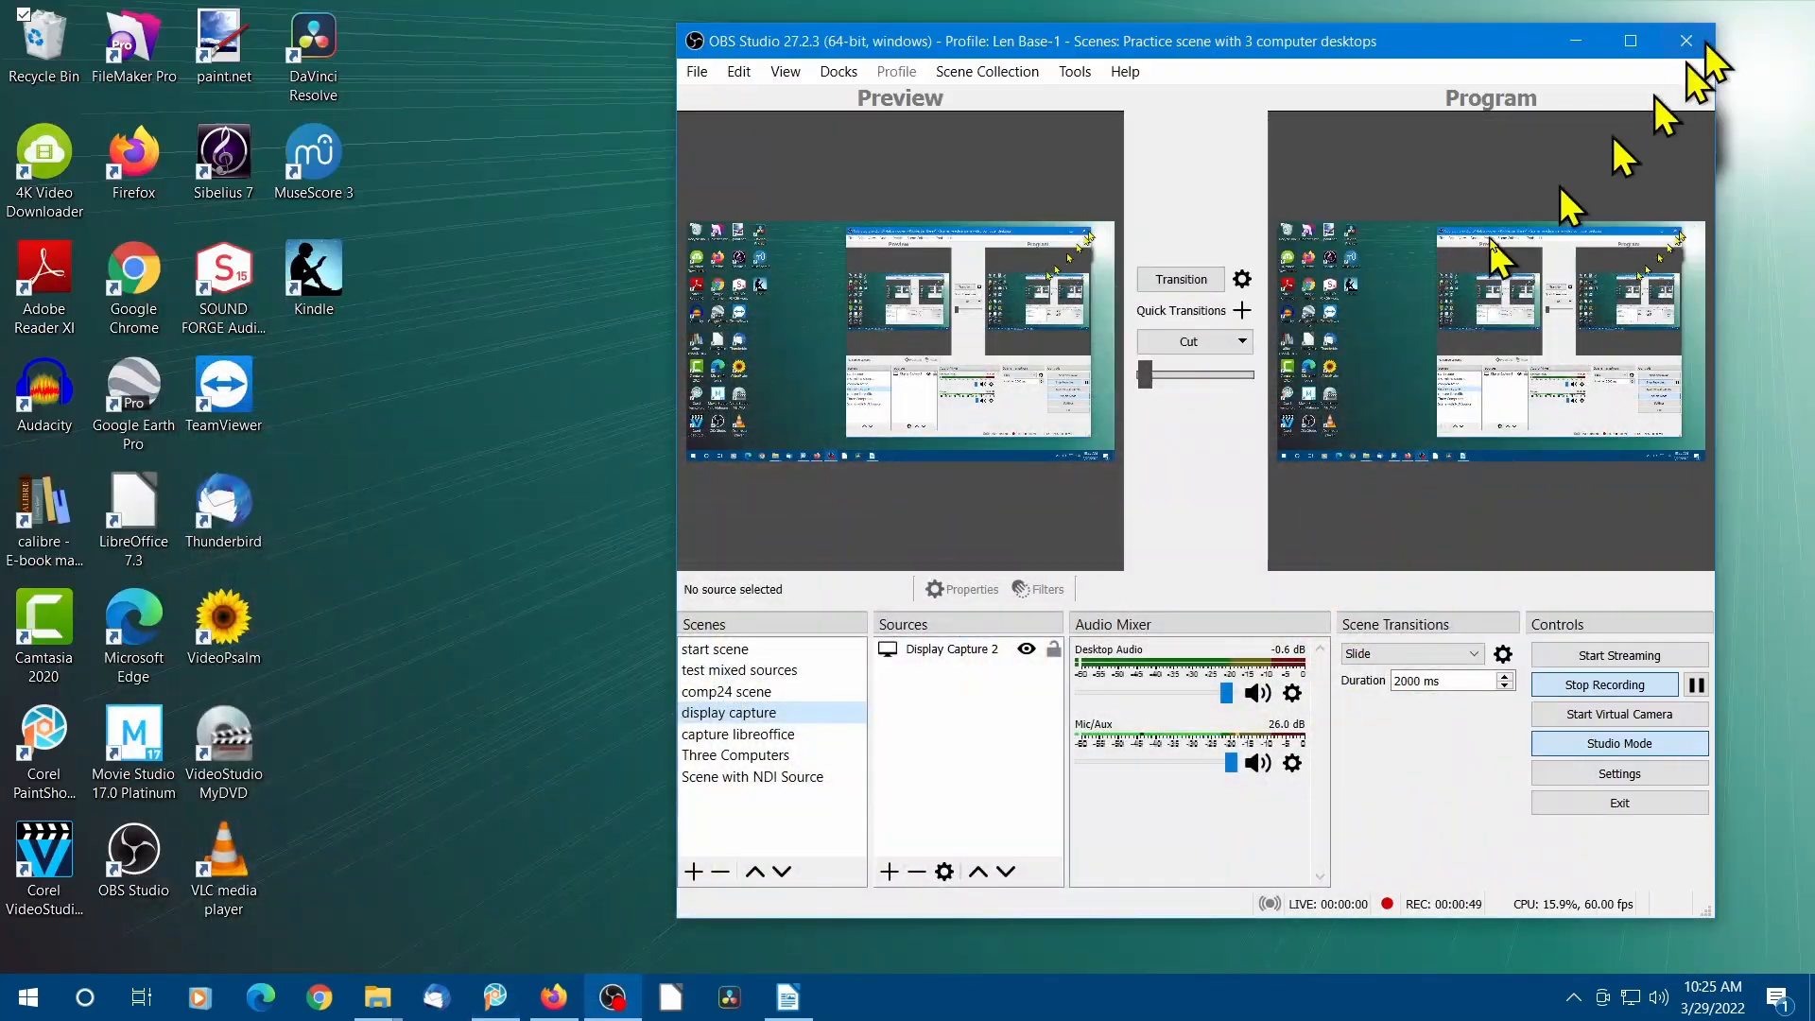
click(553, 998)
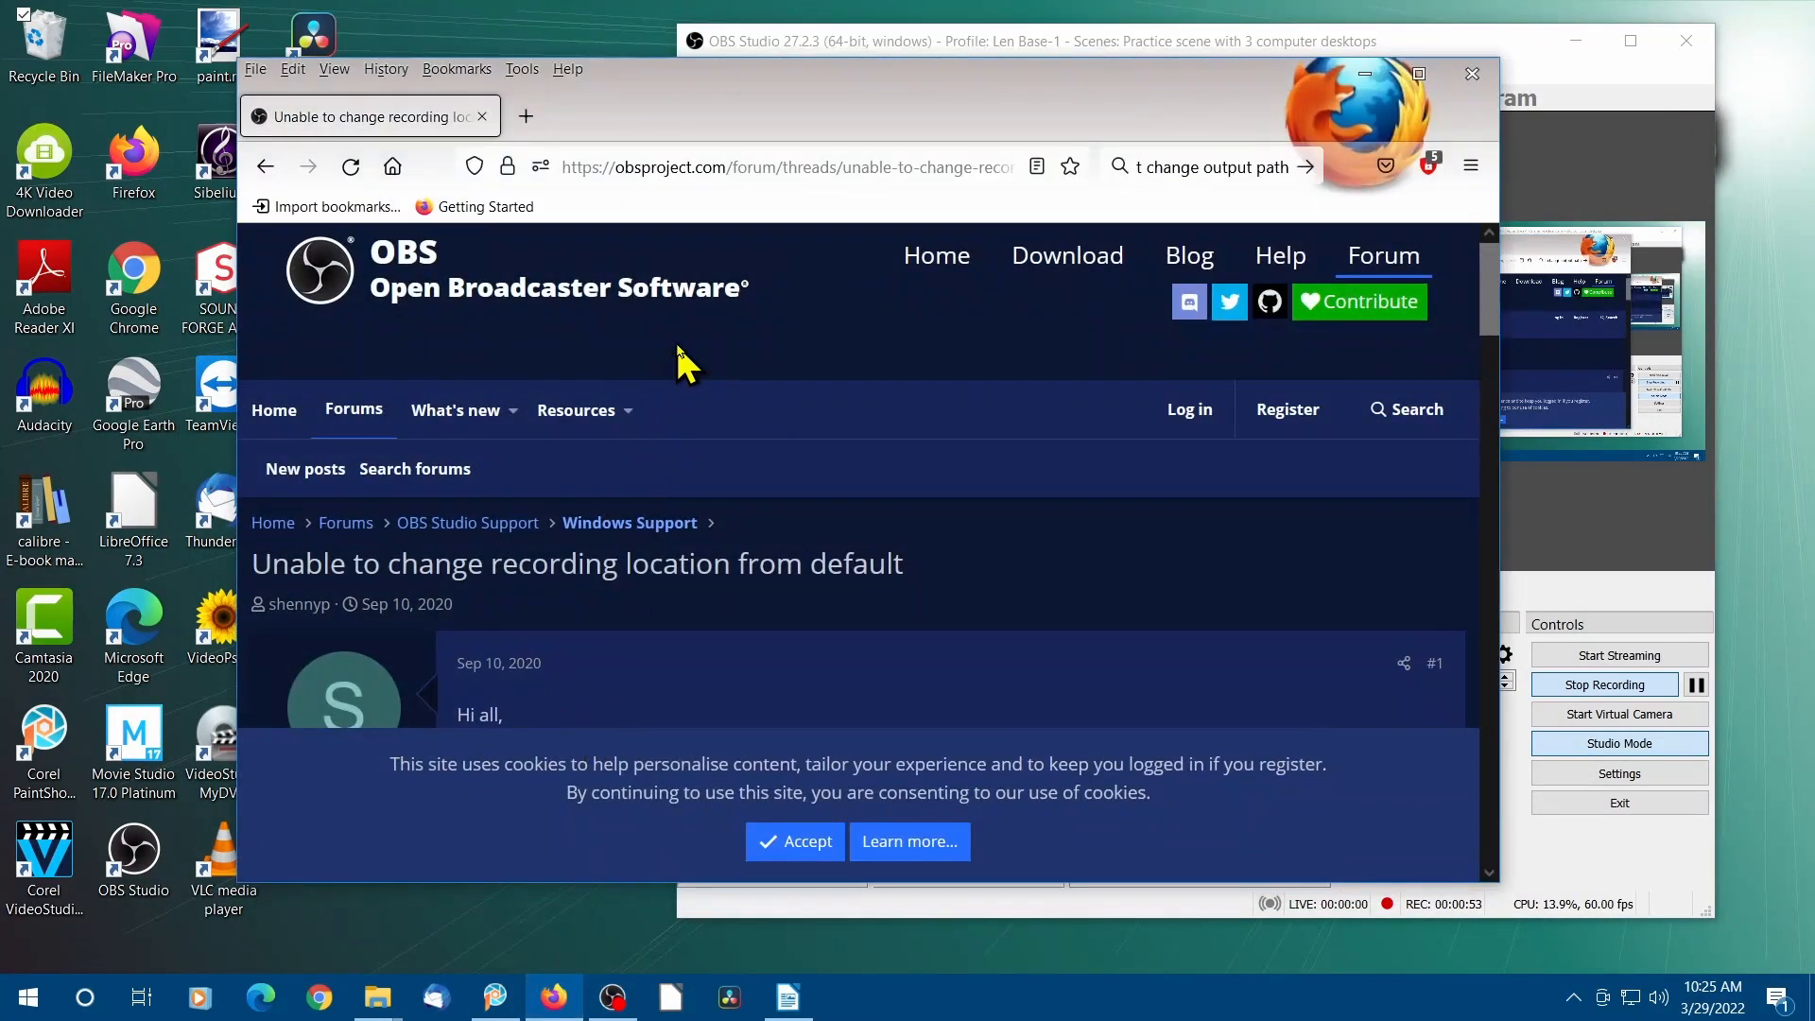
click(1365, 76)
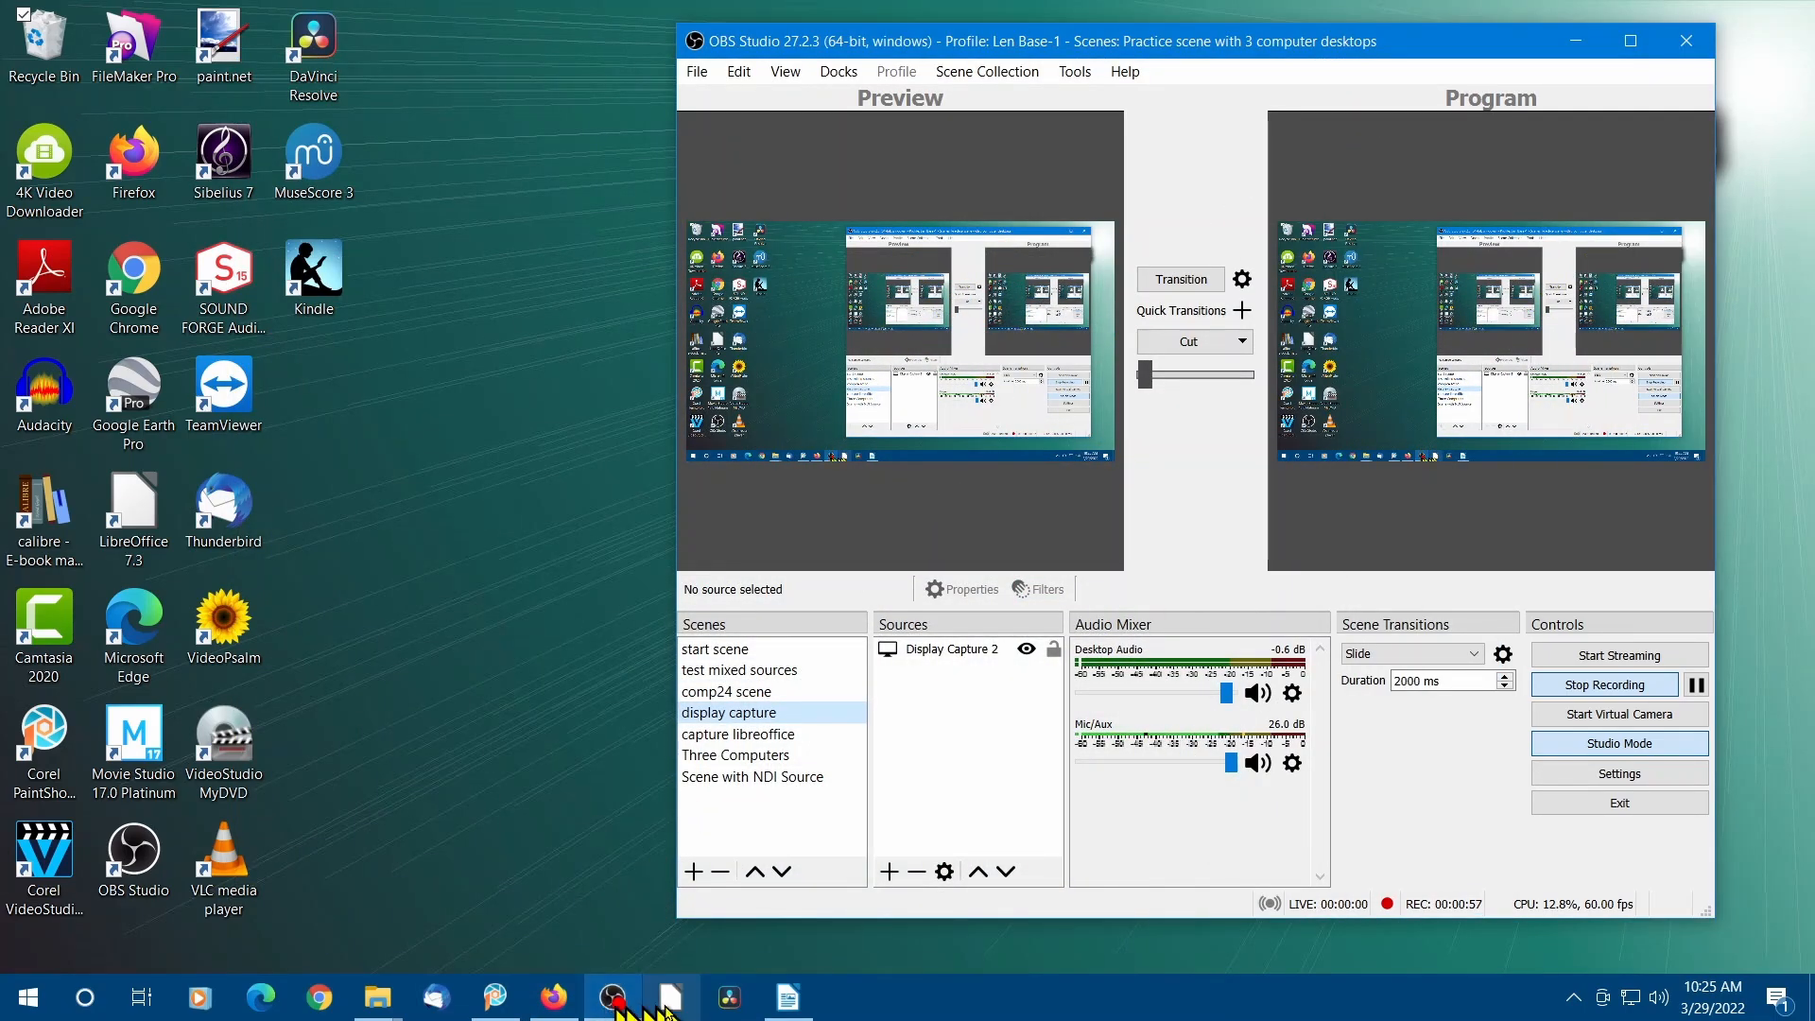
Step: View the Using OBS Studio.odt document in LibreOffice Writer, and minimize it to return to OBS Studio
mouse_move(631, 1008)
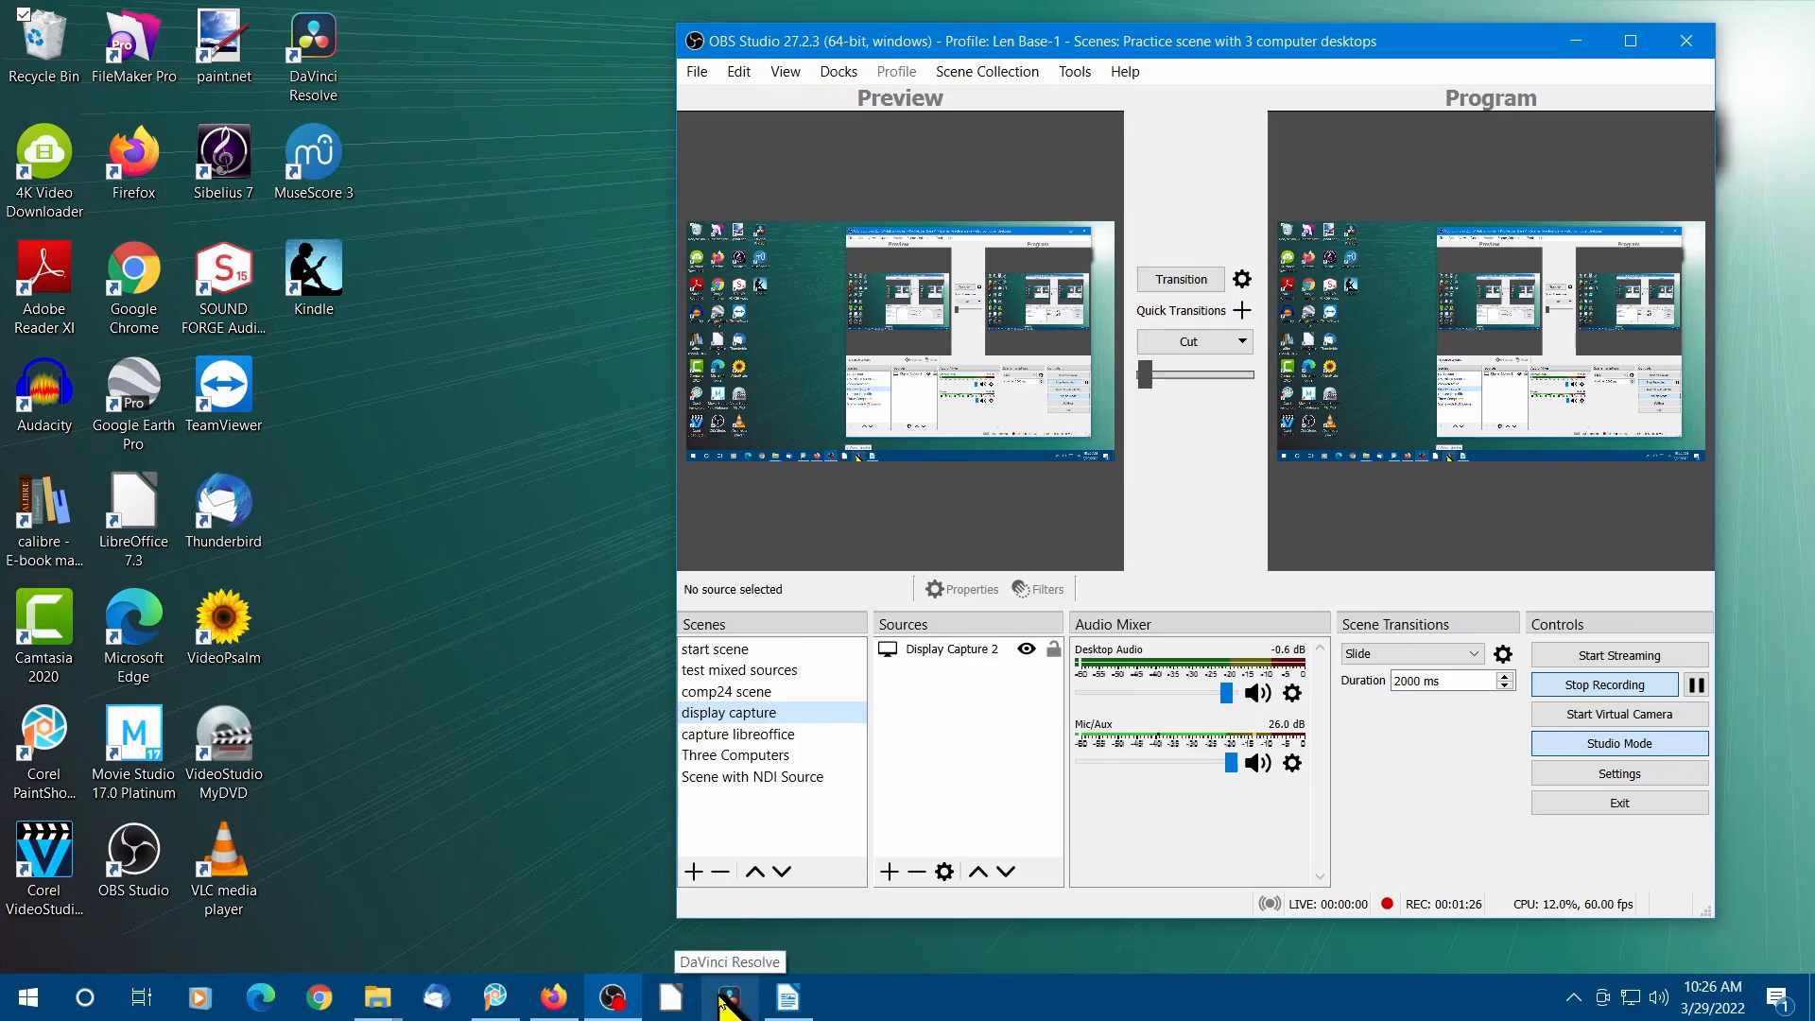
mouse_move(788, 1006)
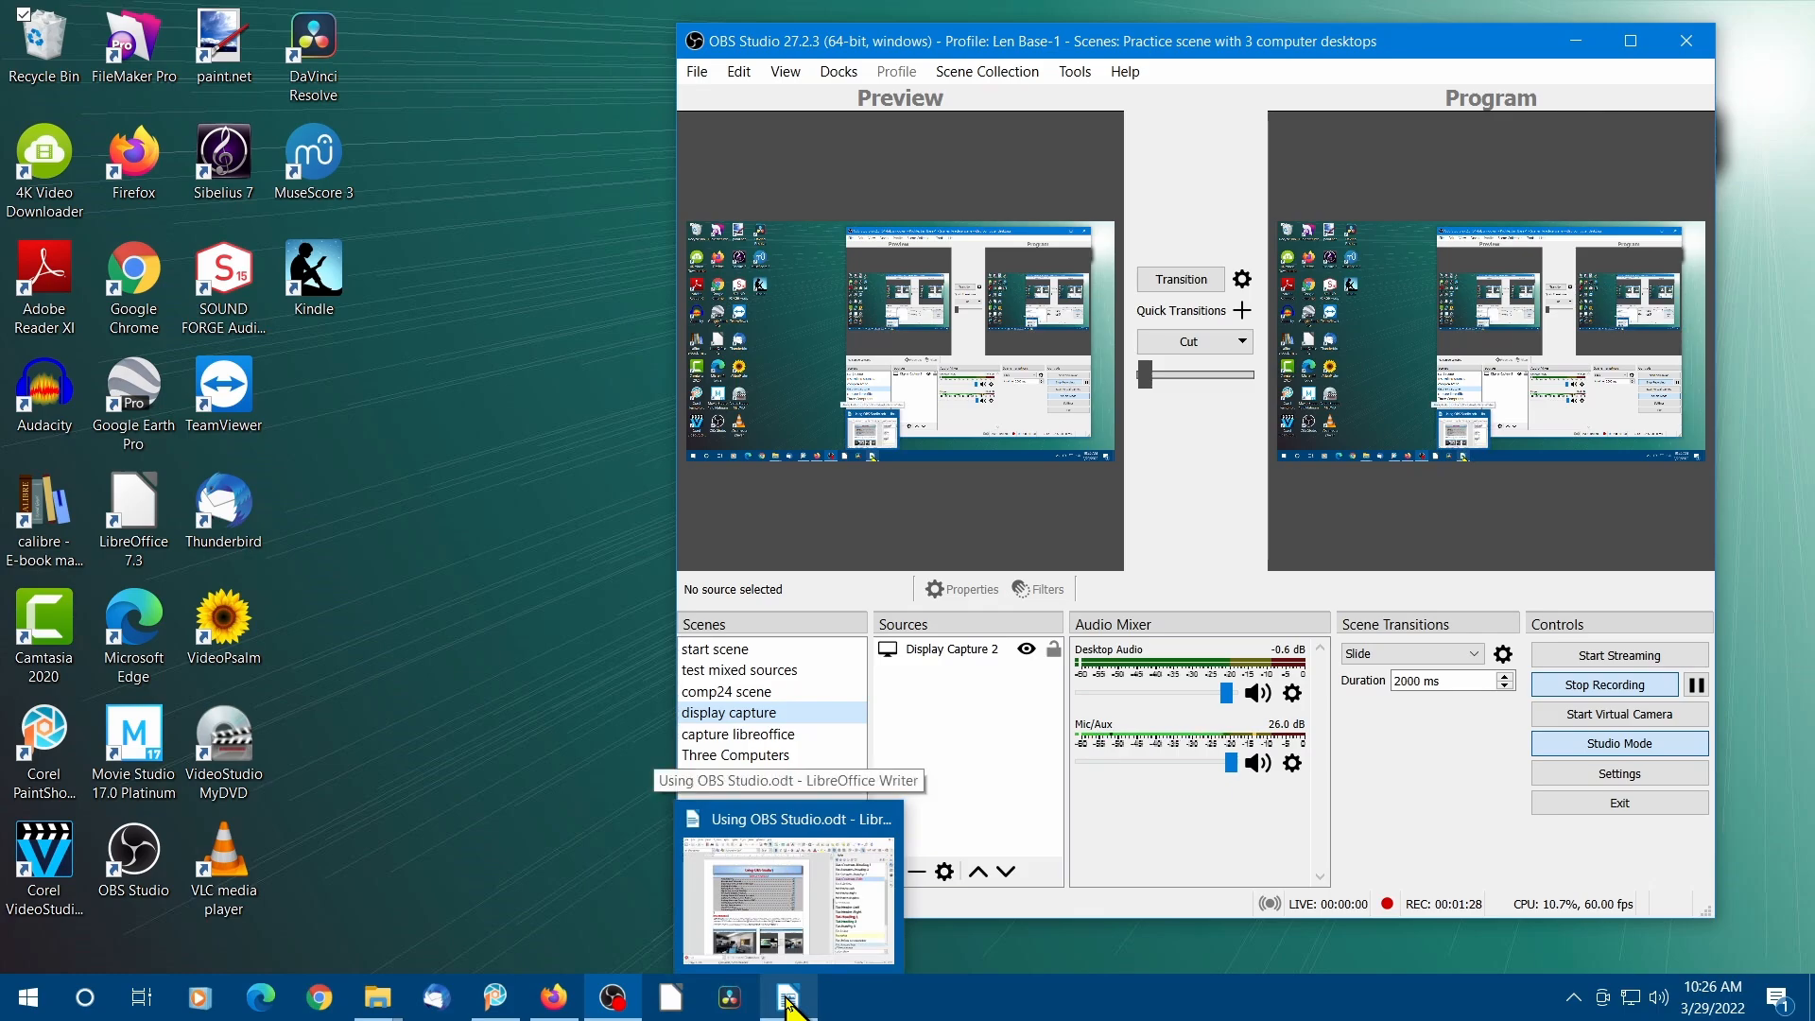
click(786, 1000)
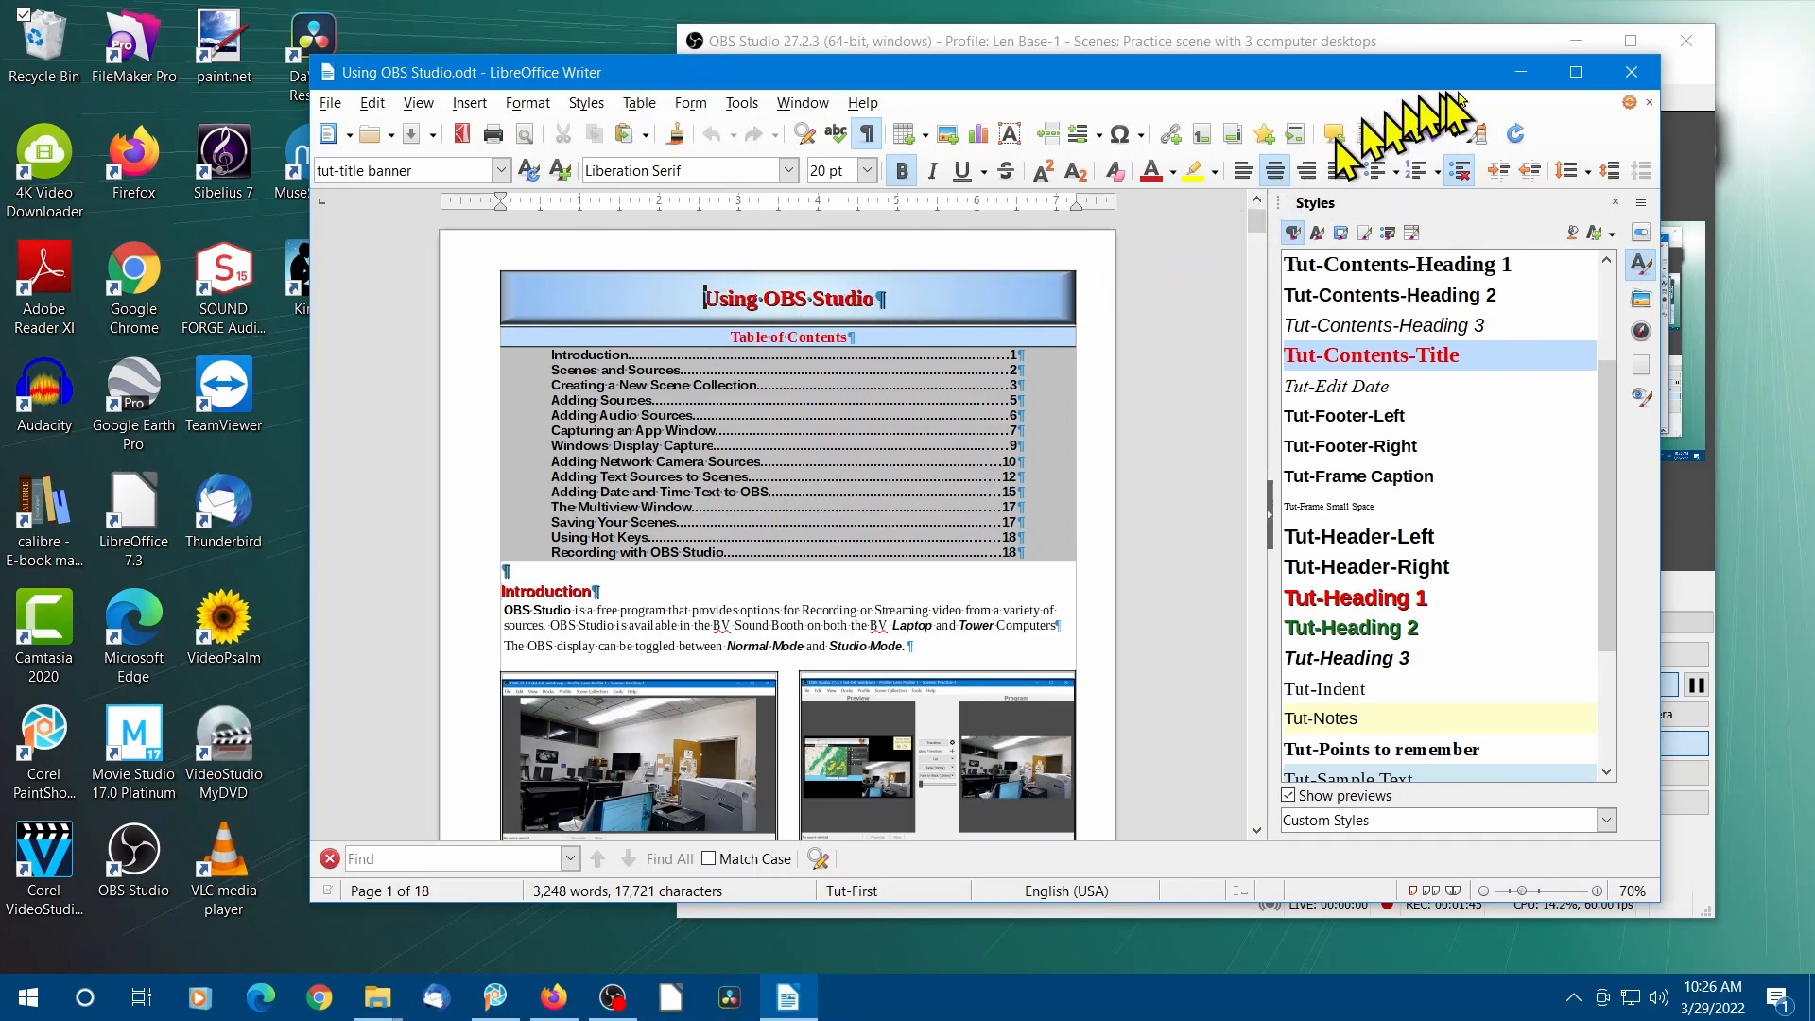
click(1521, 73)
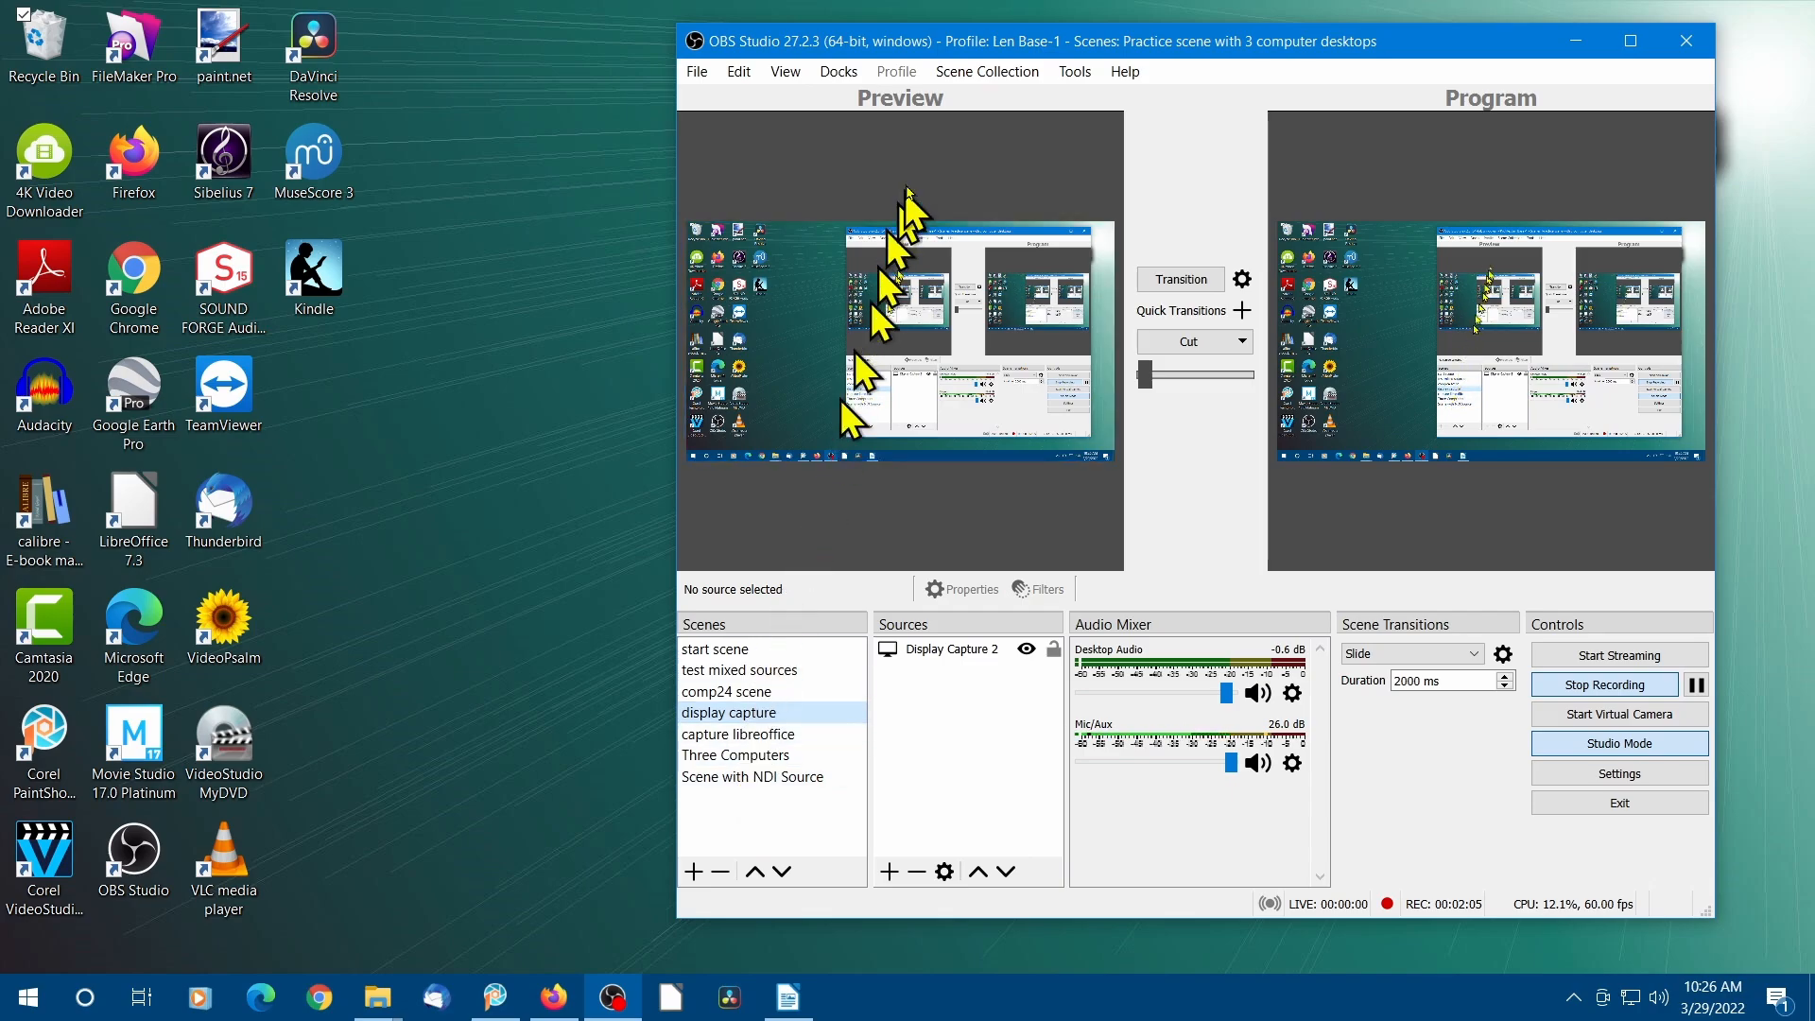
Step: View the list of available scene collections without switching to another one
click(988, 76)
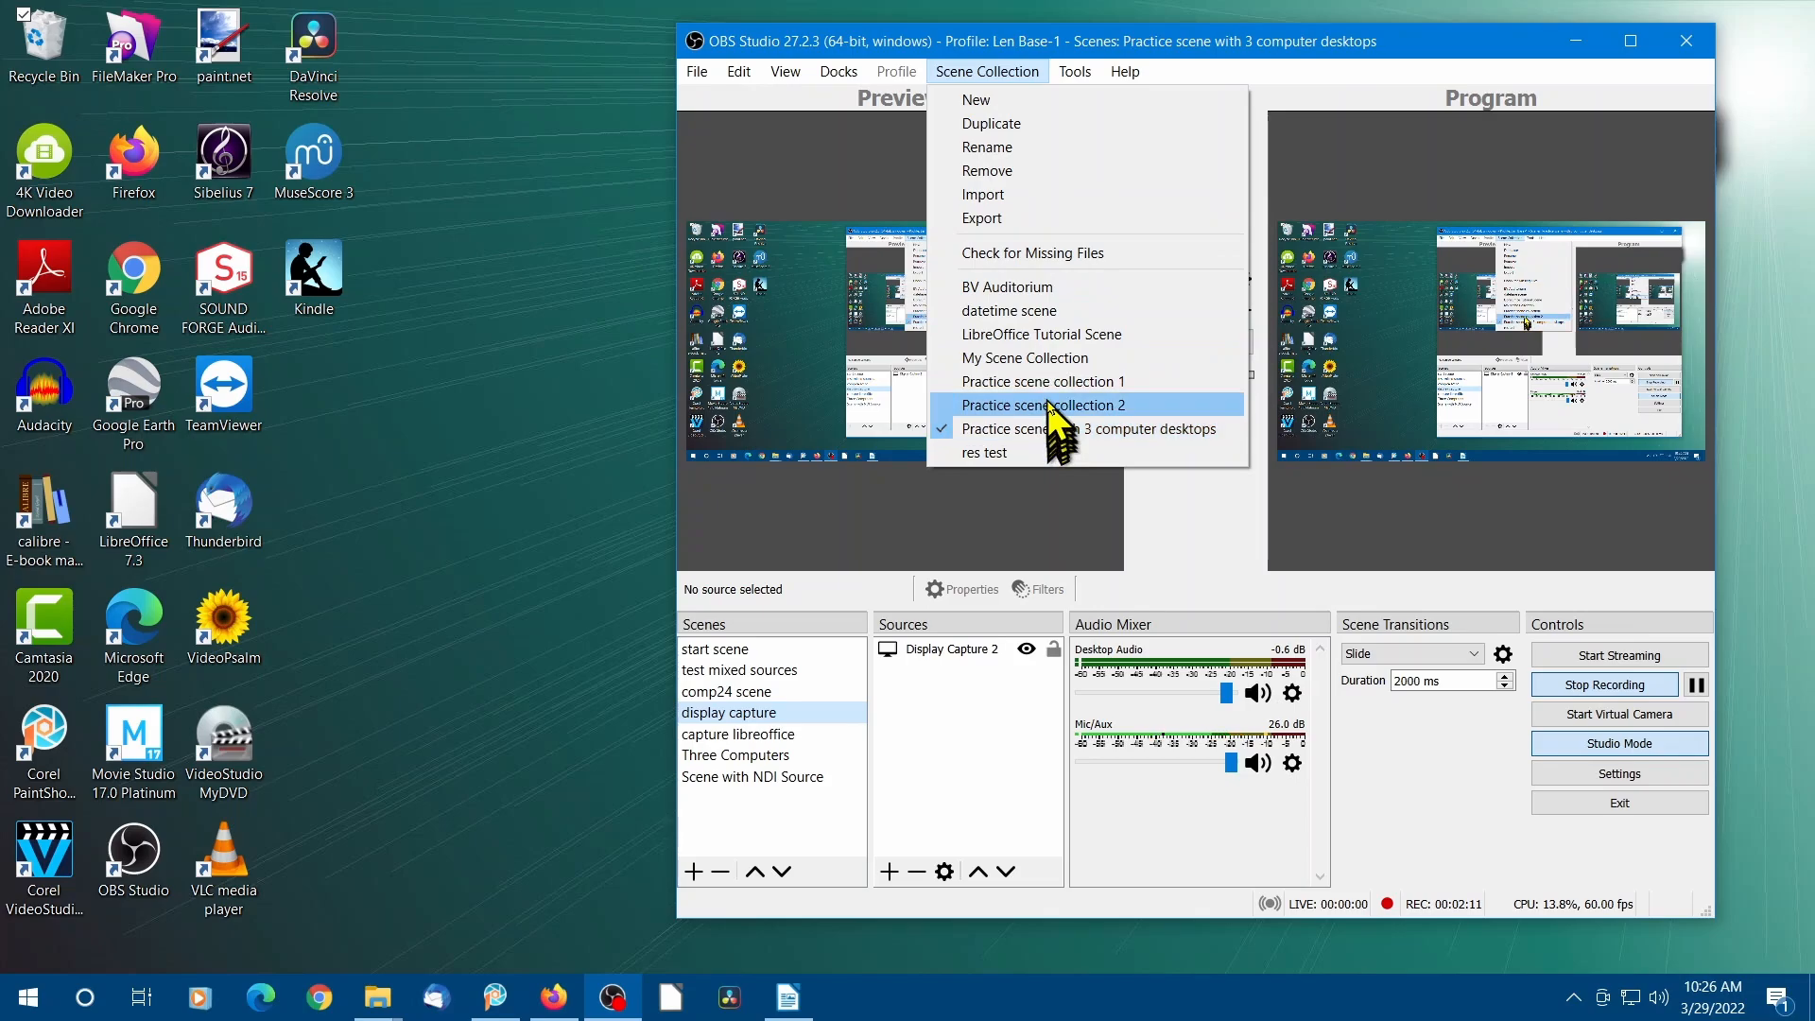
click(992, 77)
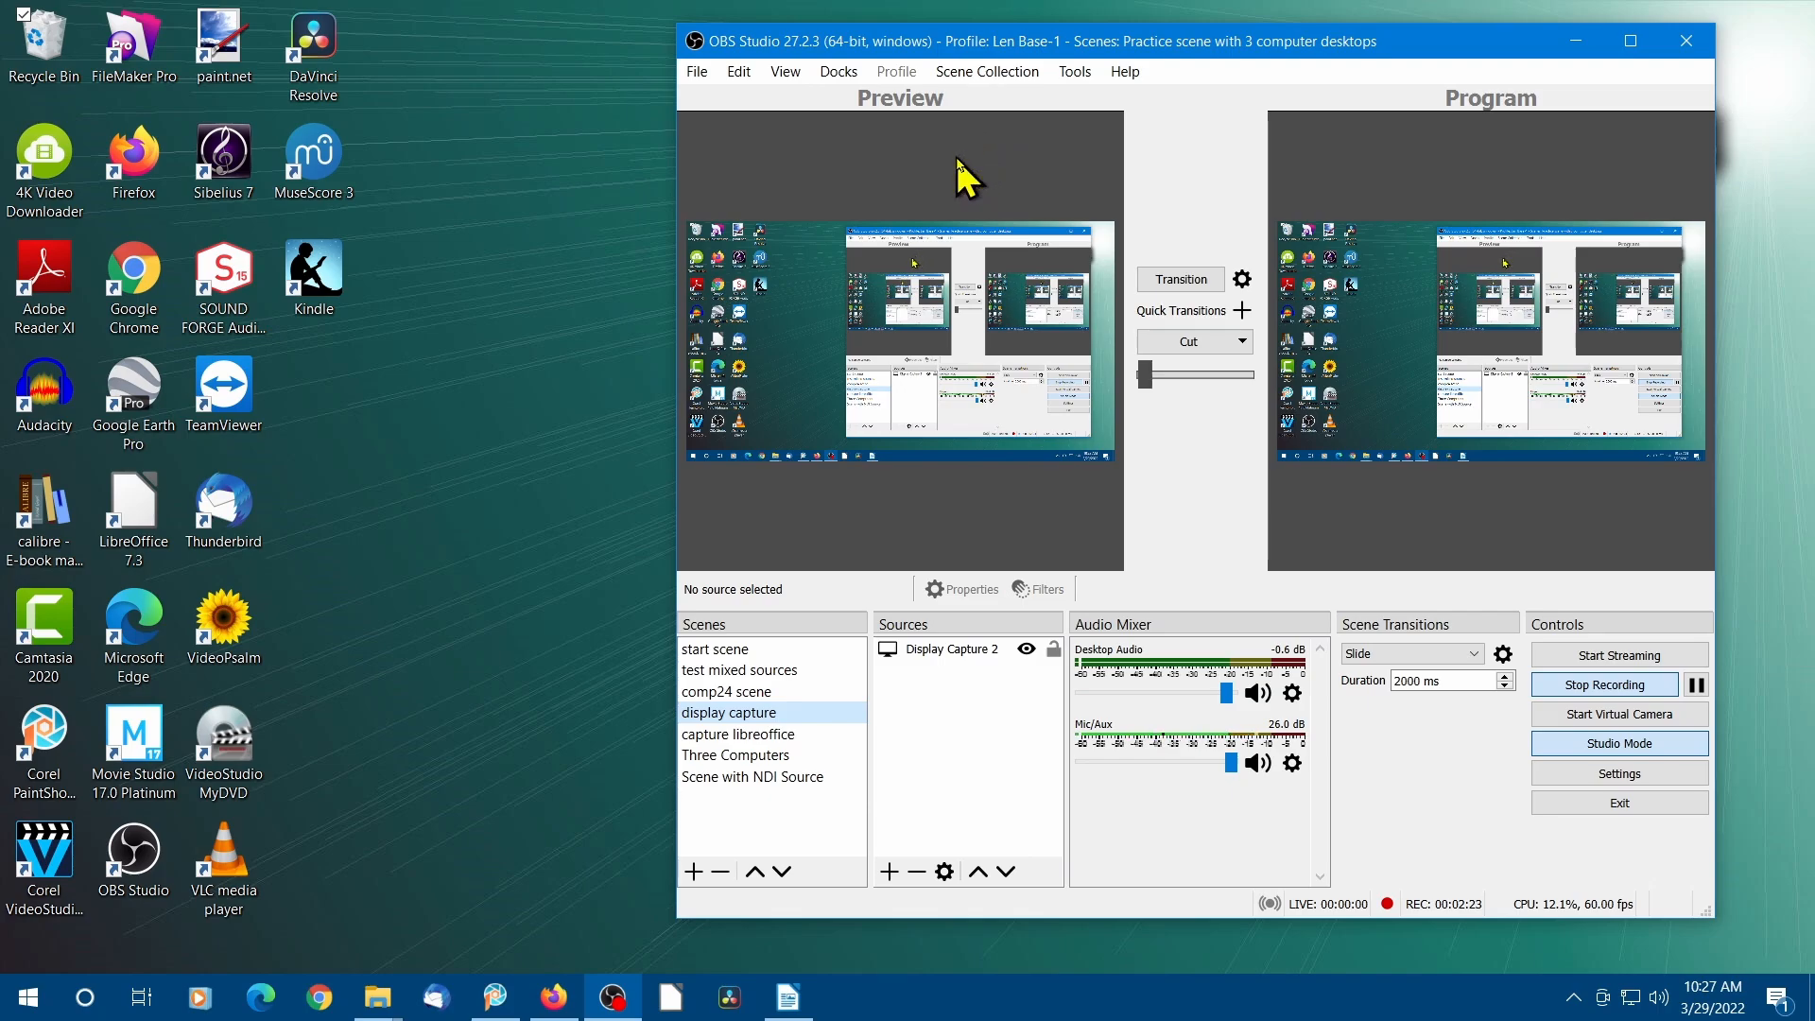
Step: Open the windowed Multiview, place it beside the main OBS window over the desktop icons, and enlarge it
click(786, 72)
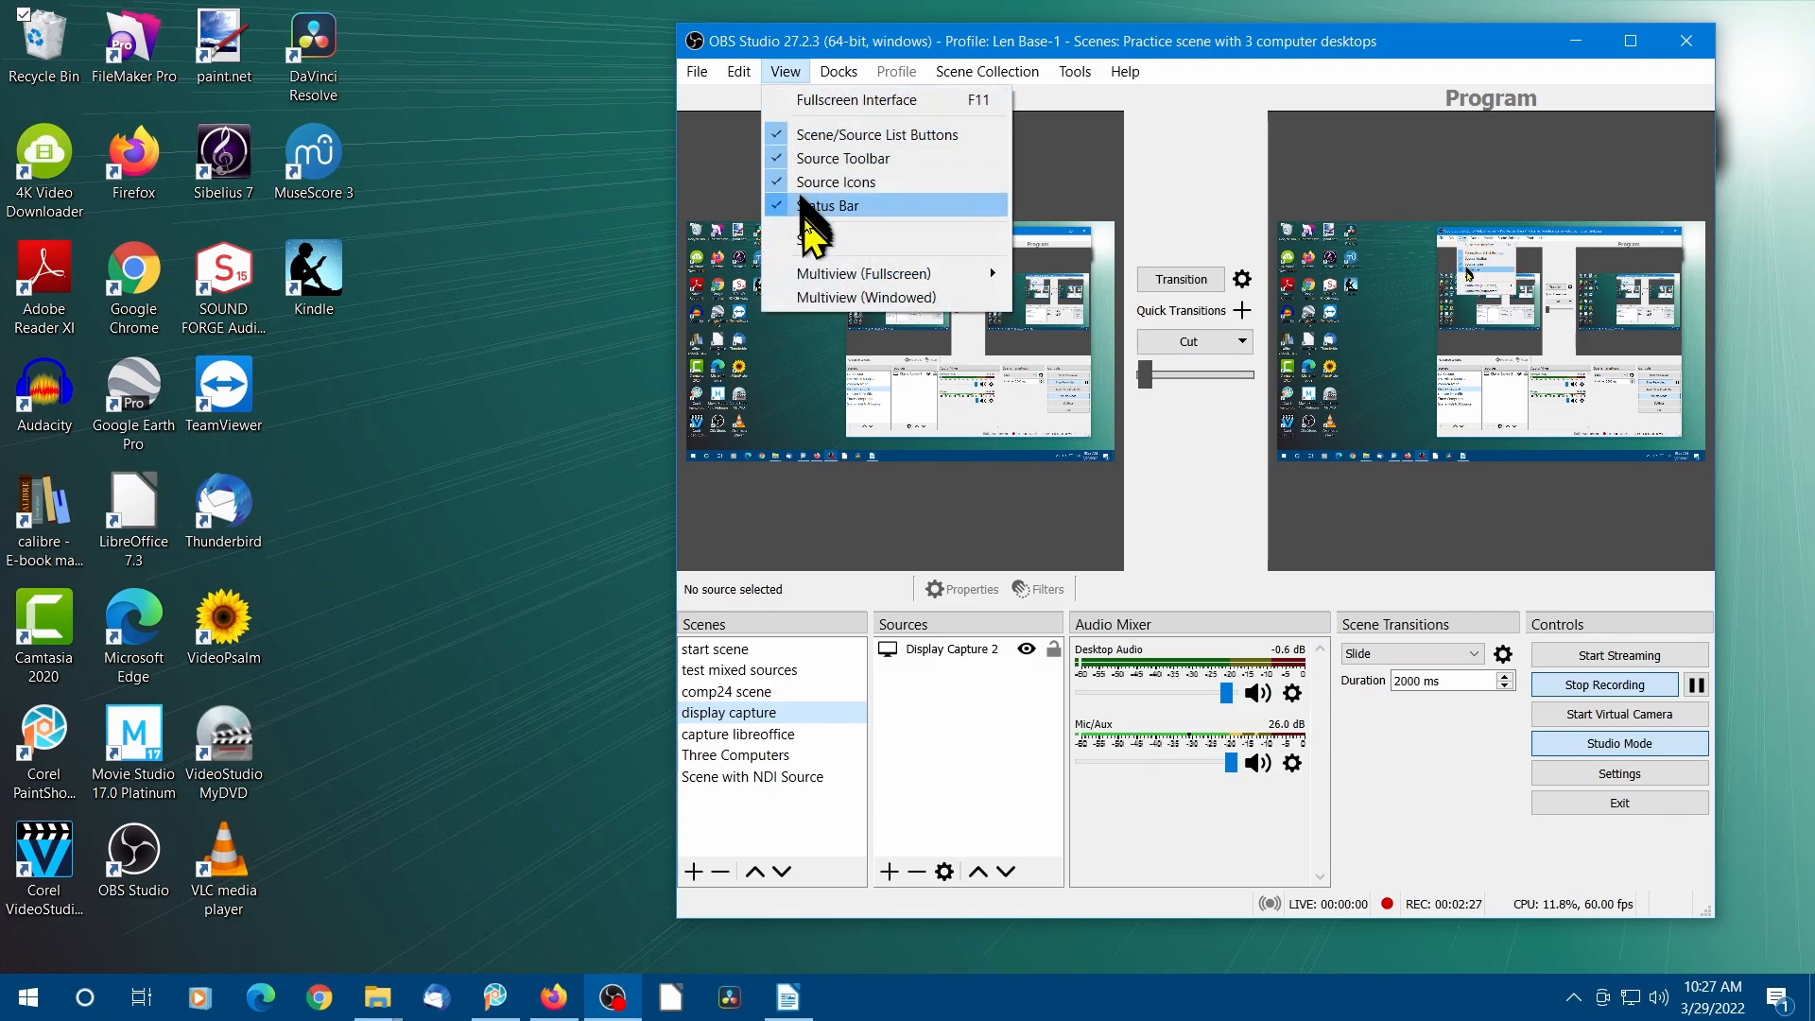
mouse_move(821, 277)
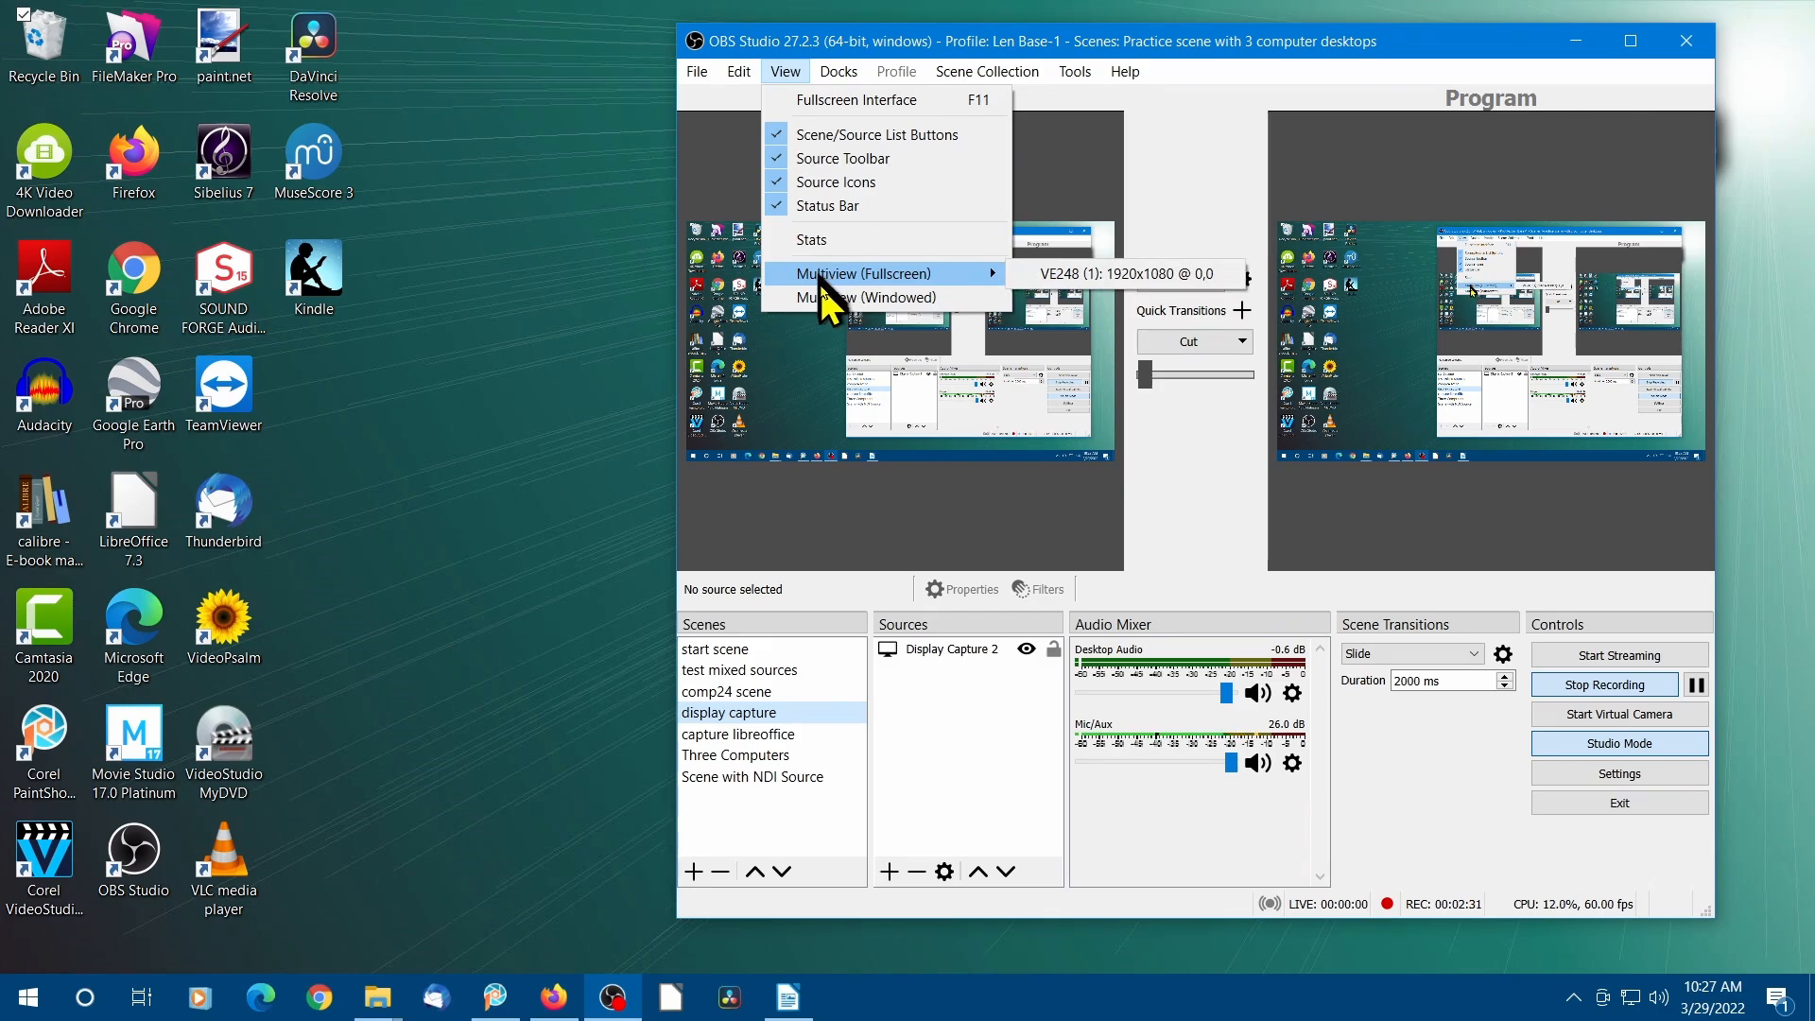
click(826, 297)
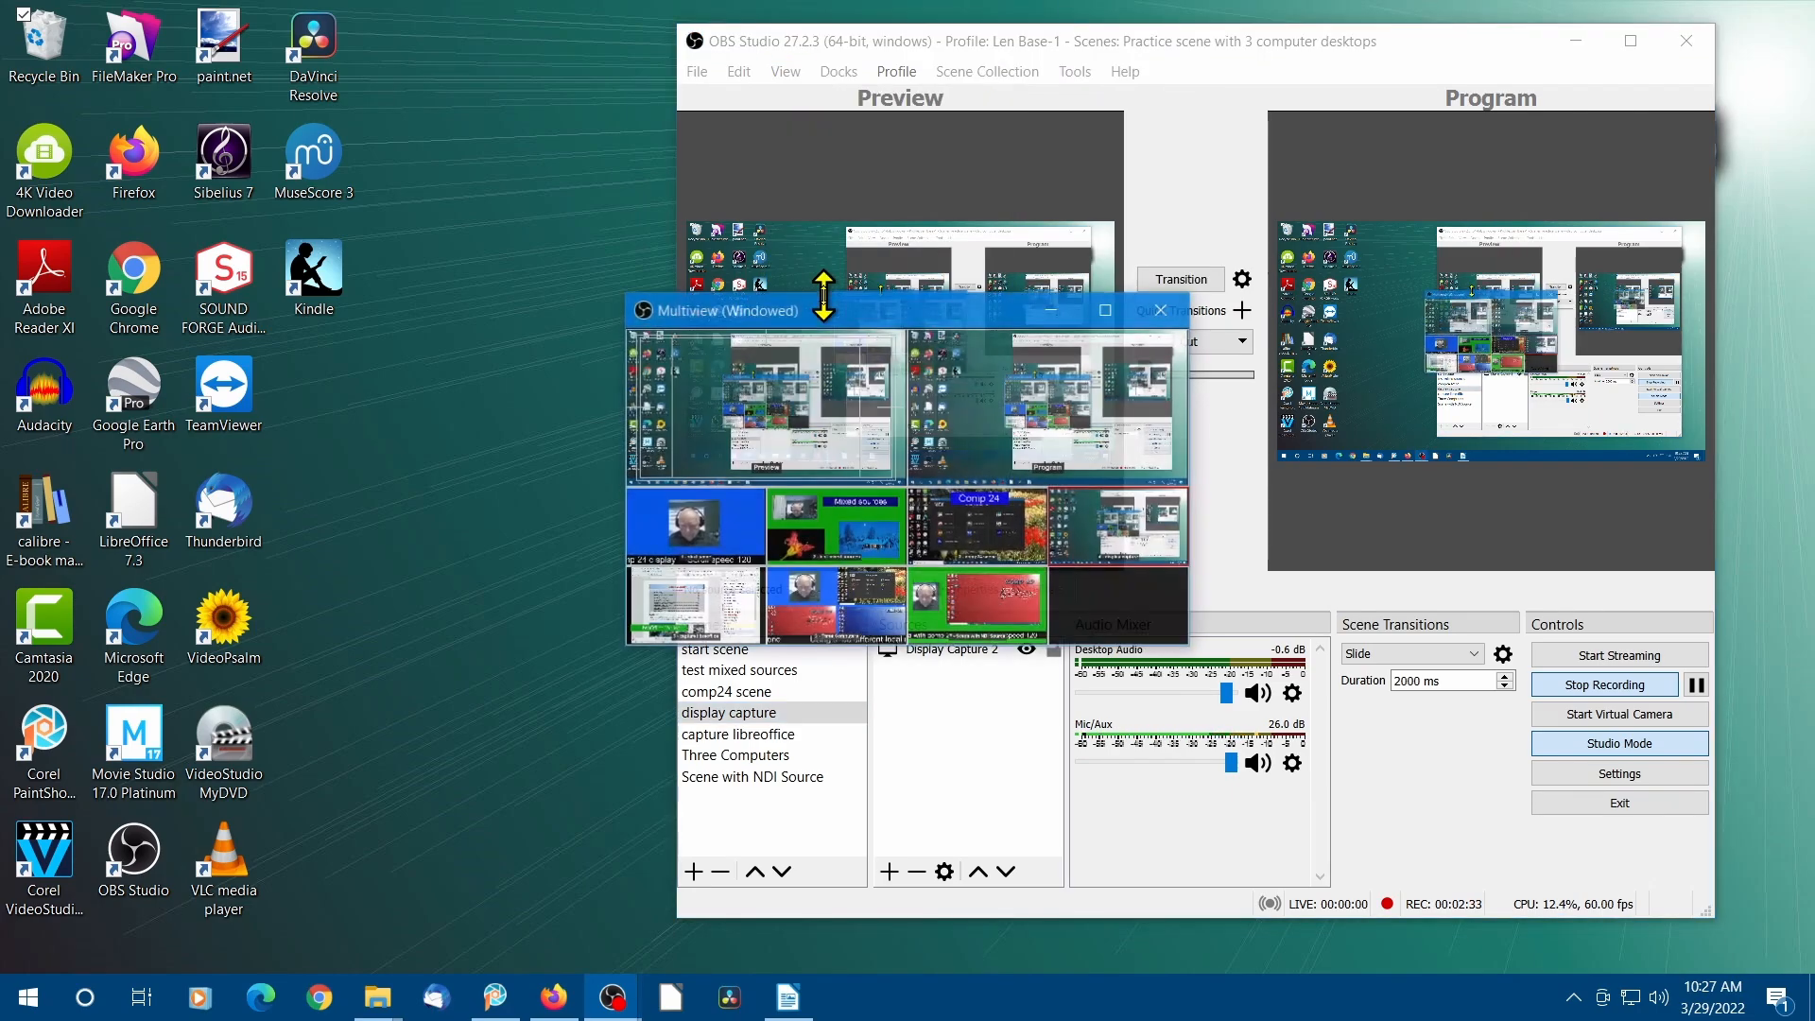
drag(900, 316, 308, 178)
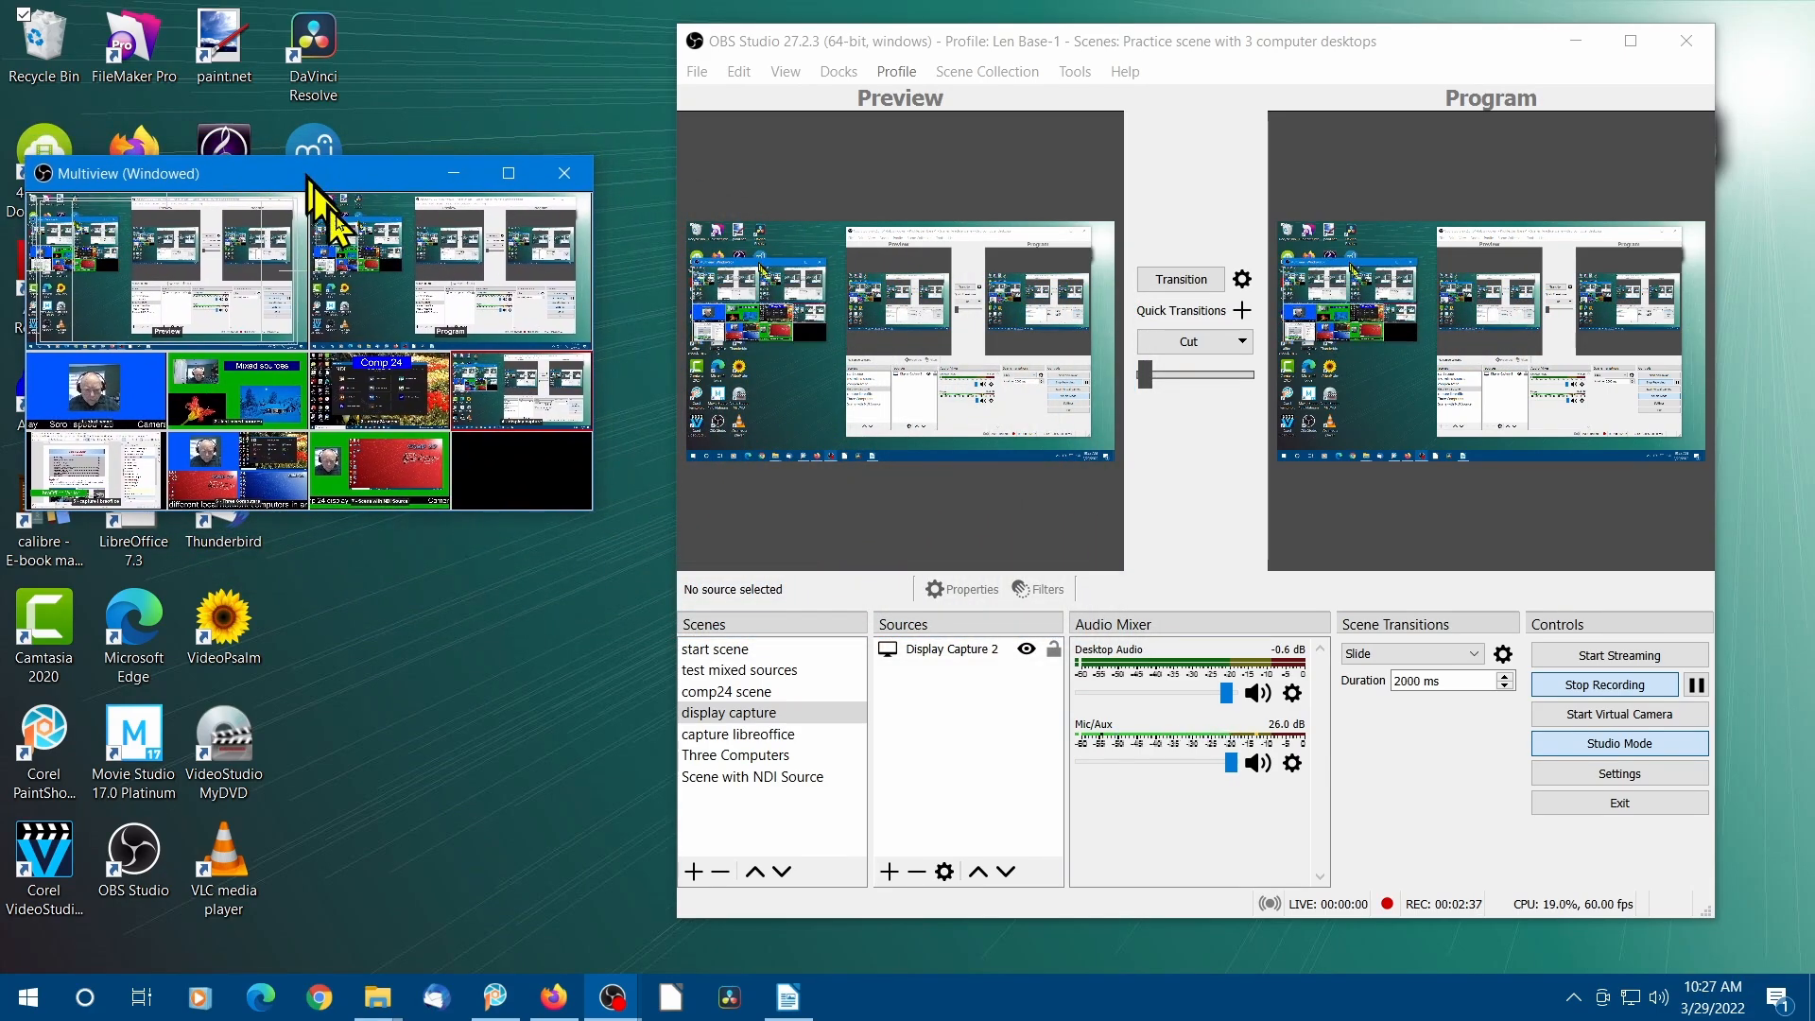
drag(598, 515, 705, 588)
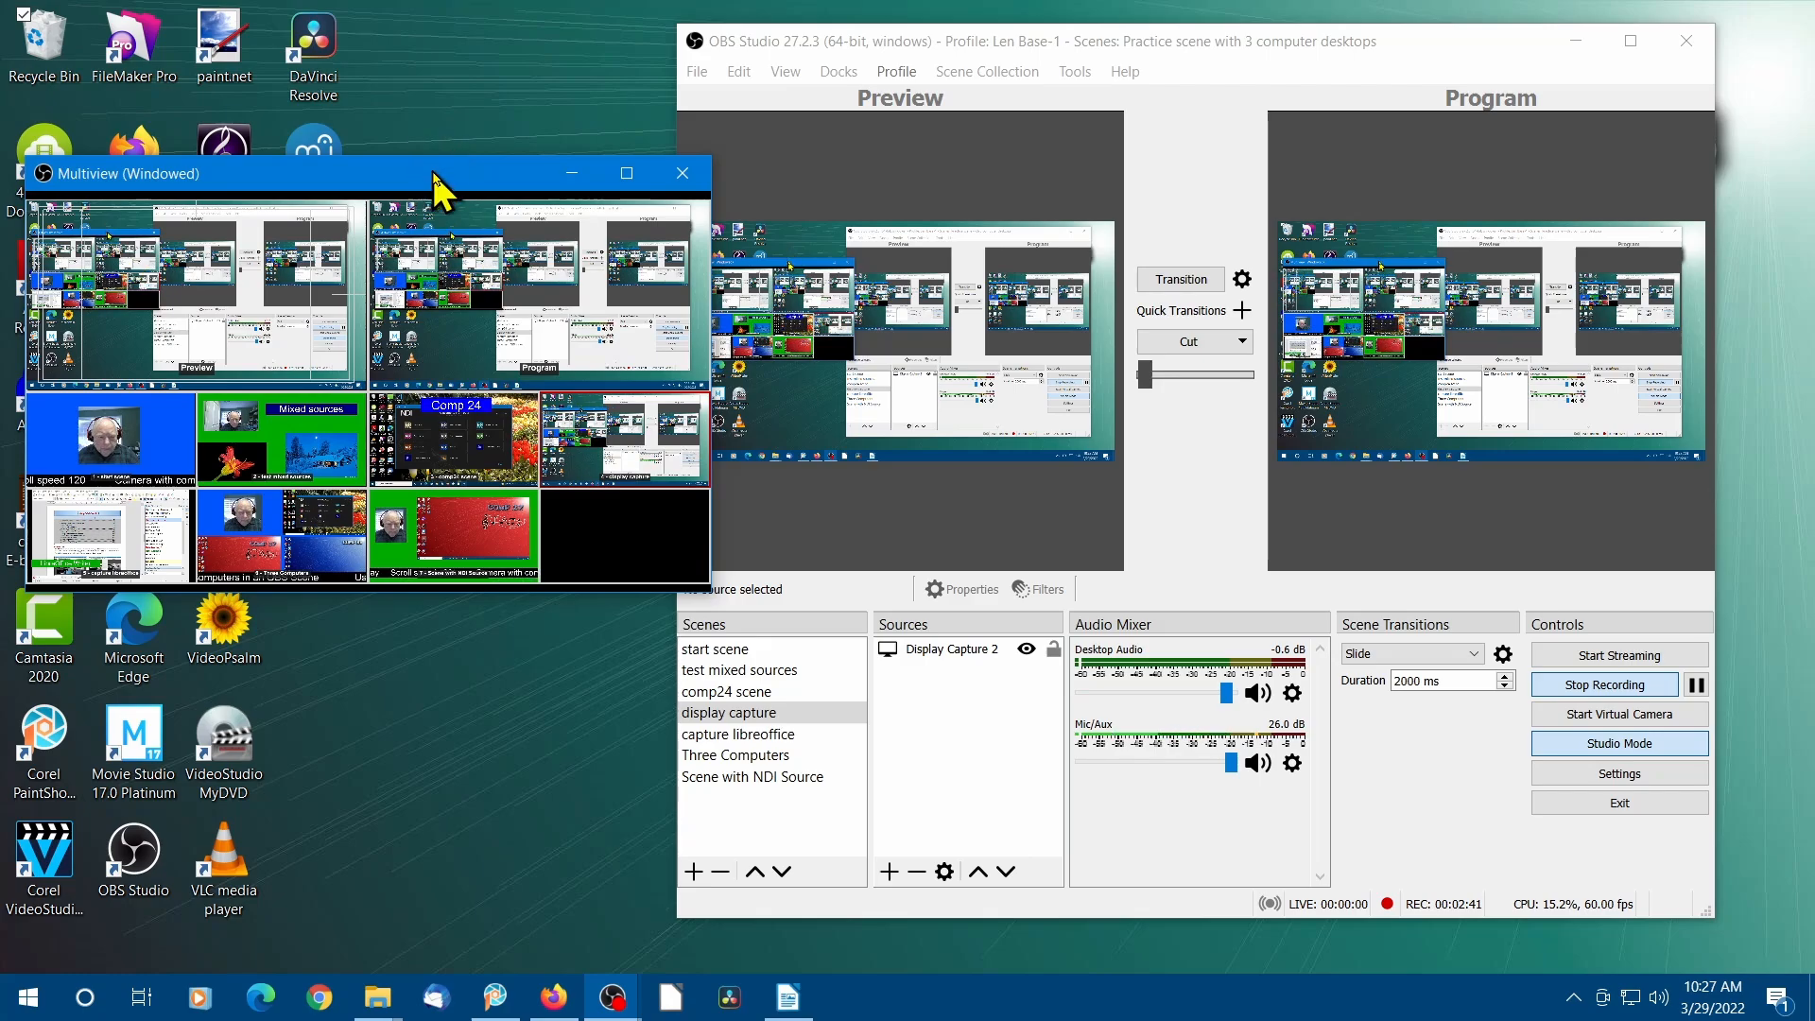
drag(435, 176, 409, 185)
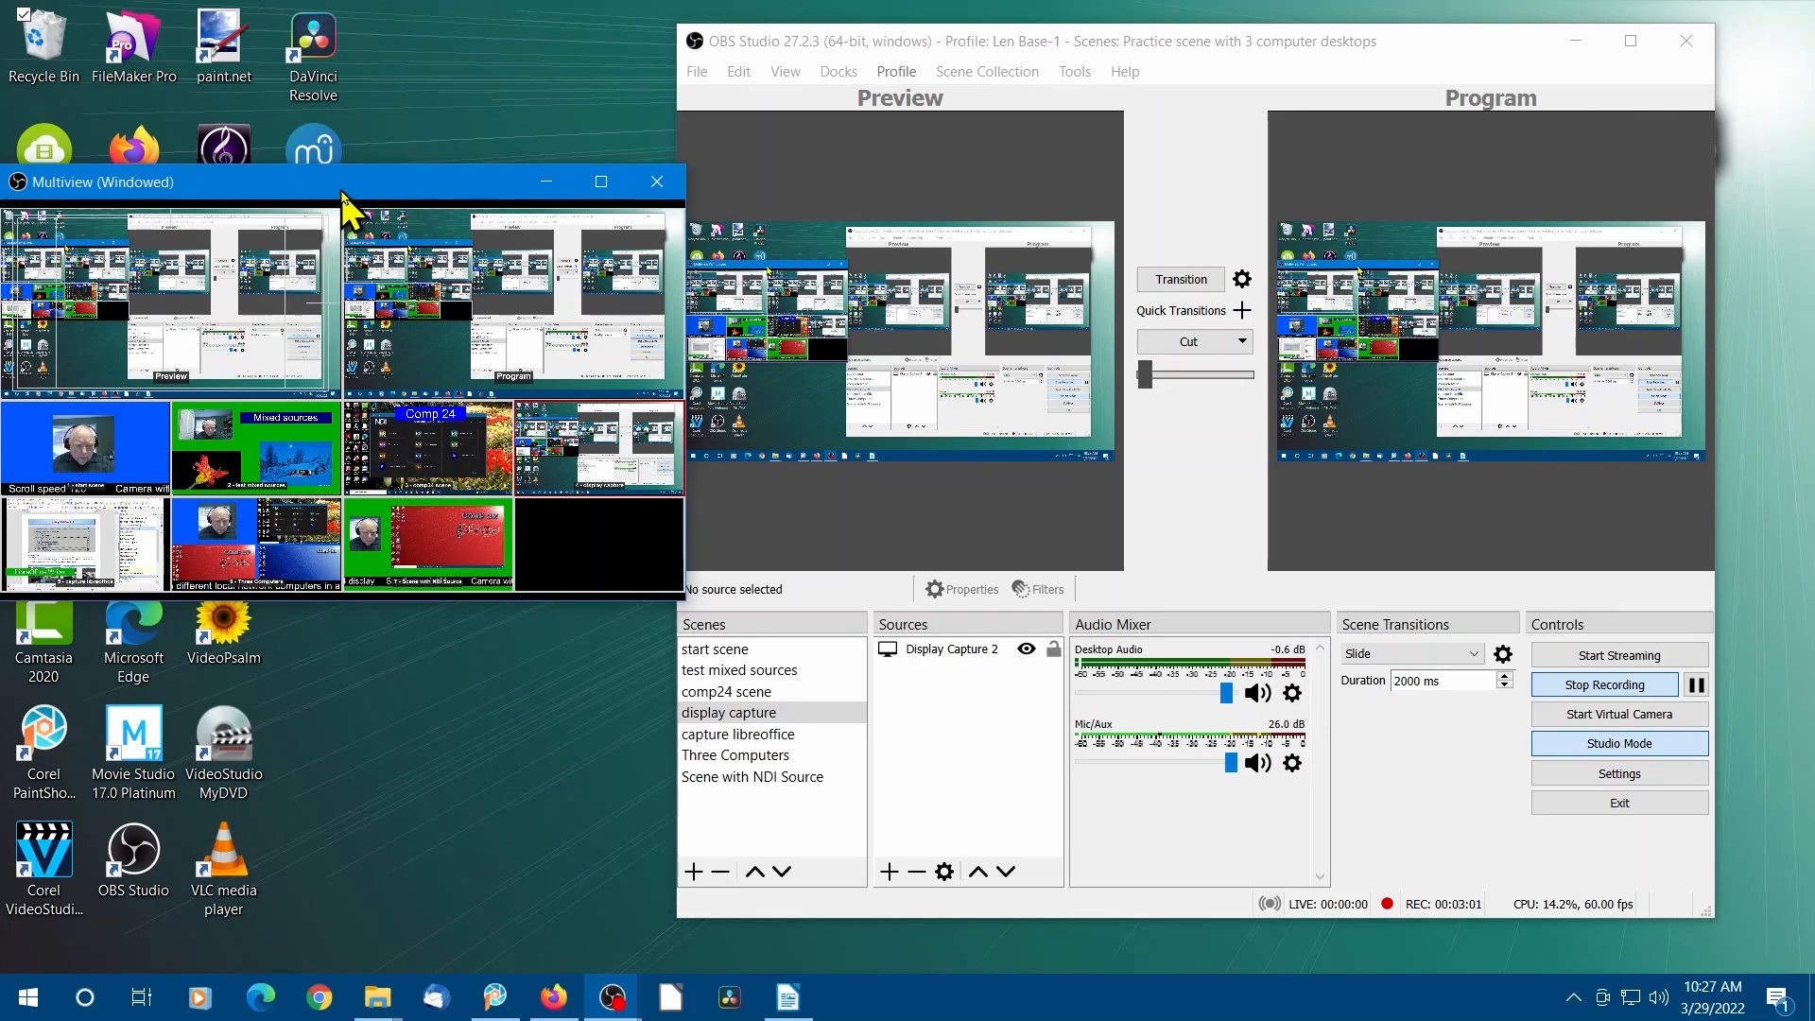
Step: Load the start scene into the preview from the Multiview and select it in the main OBS window
click(138, 466)
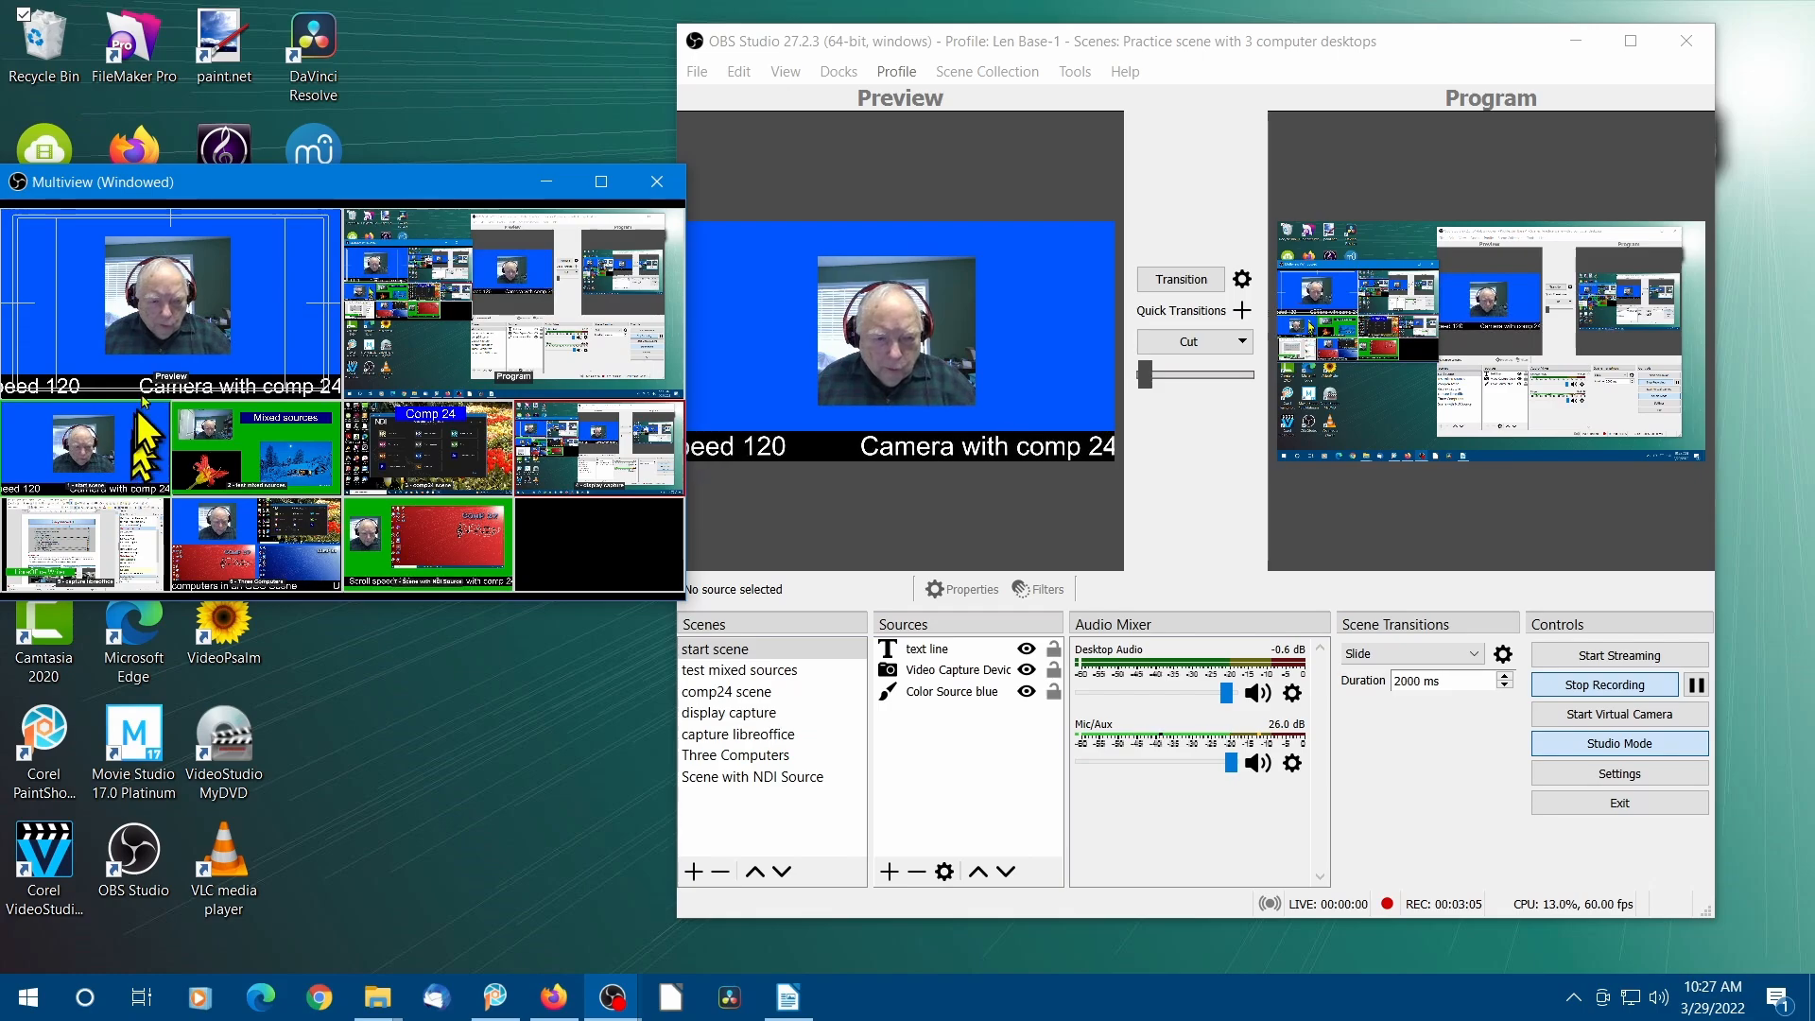
click(259, 455)
click(400, 457)
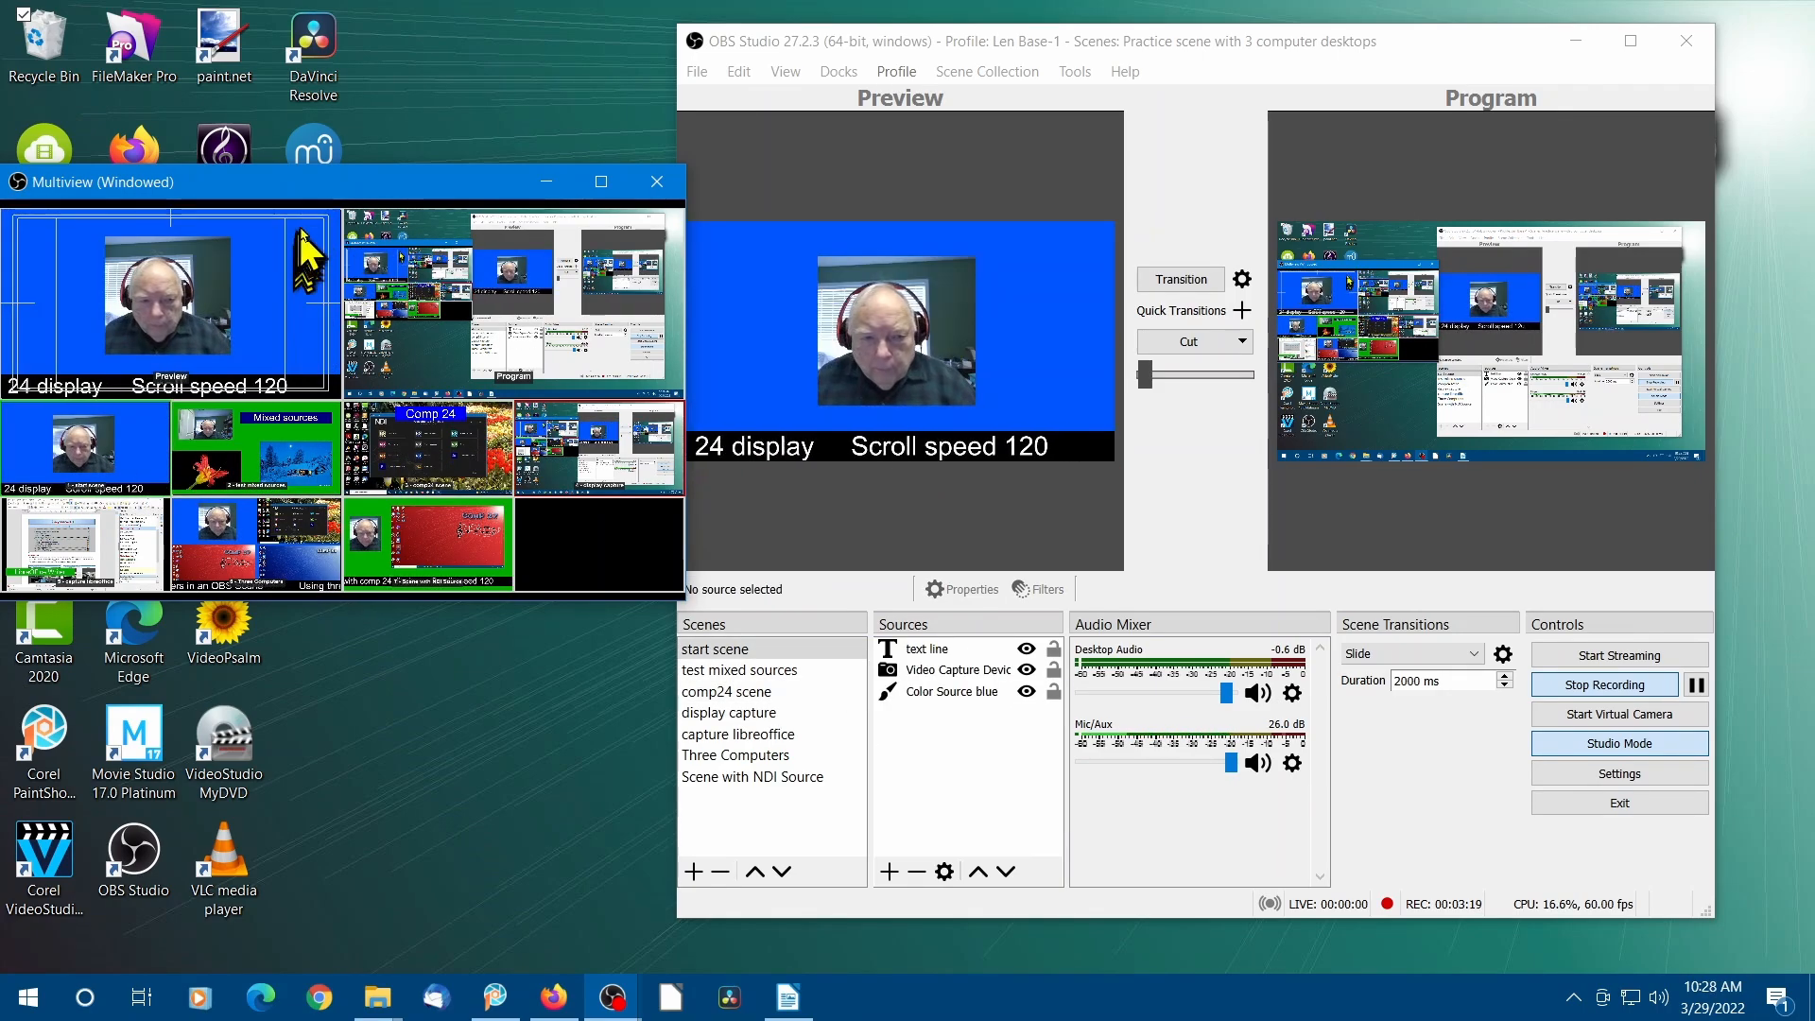
click(724, 652)
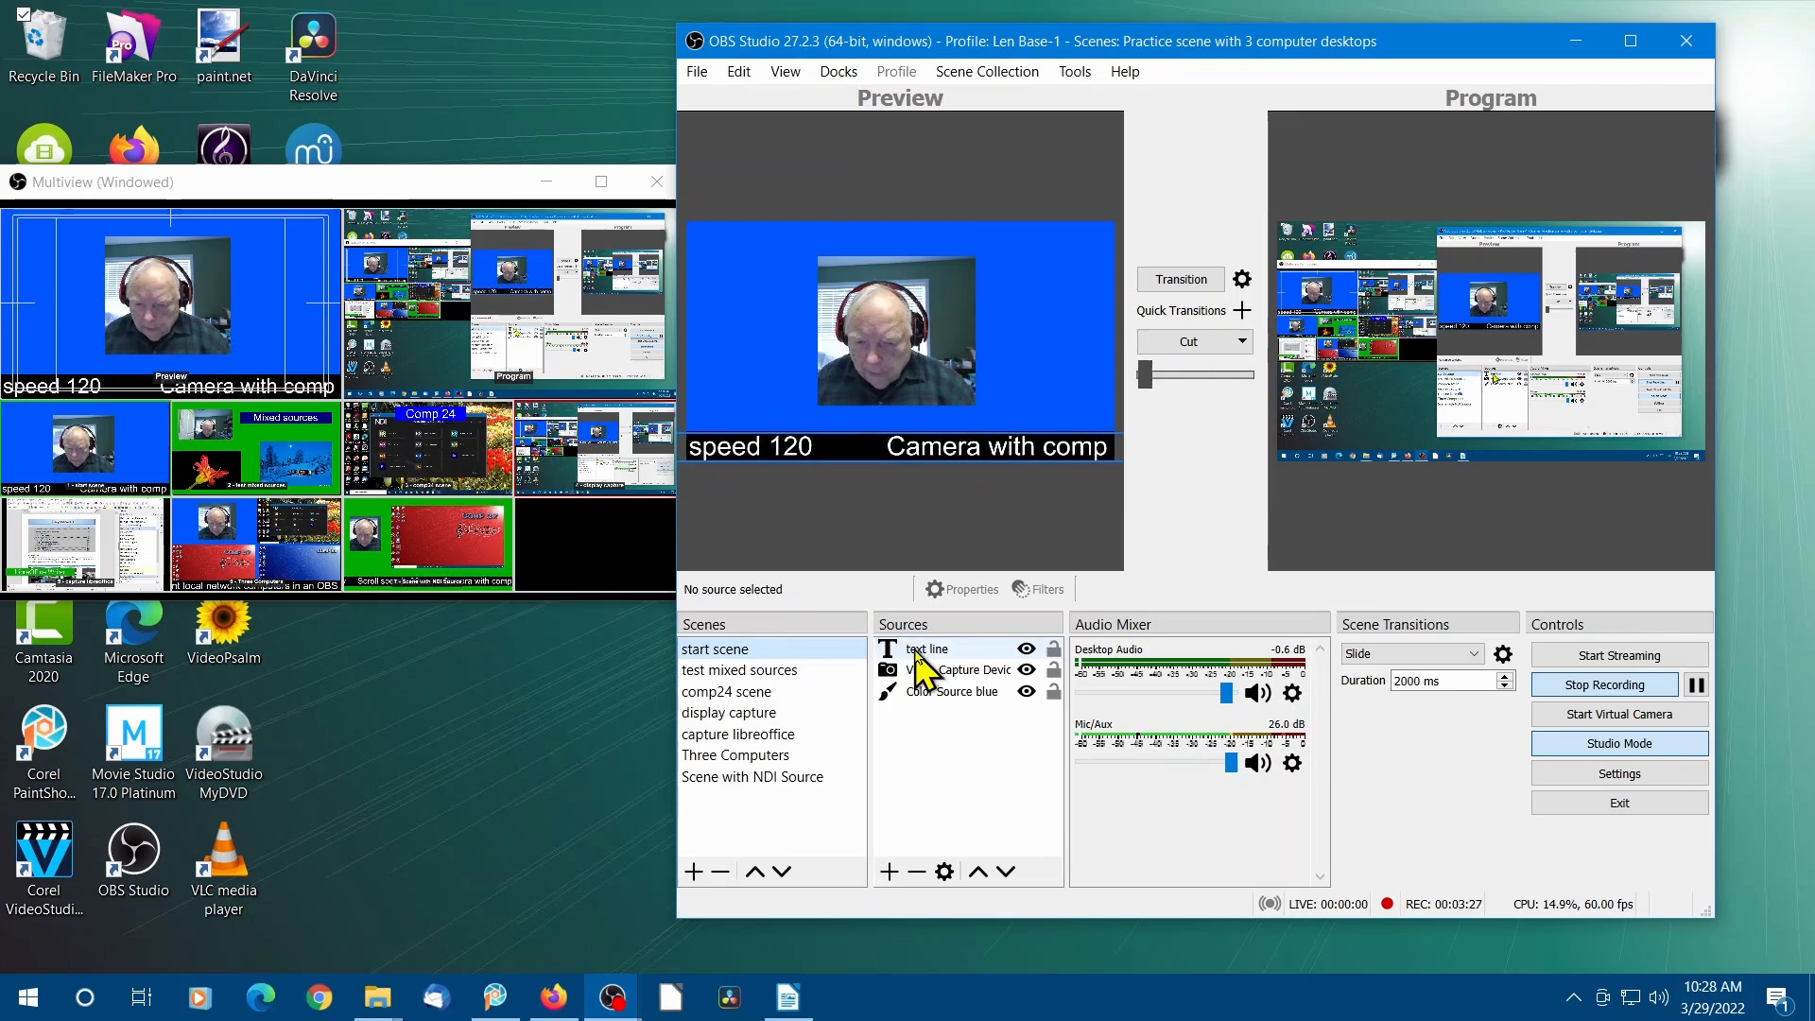
Step: Examine the properties and the Scroll filter settings of the start scene's text line source
click(945, 650)
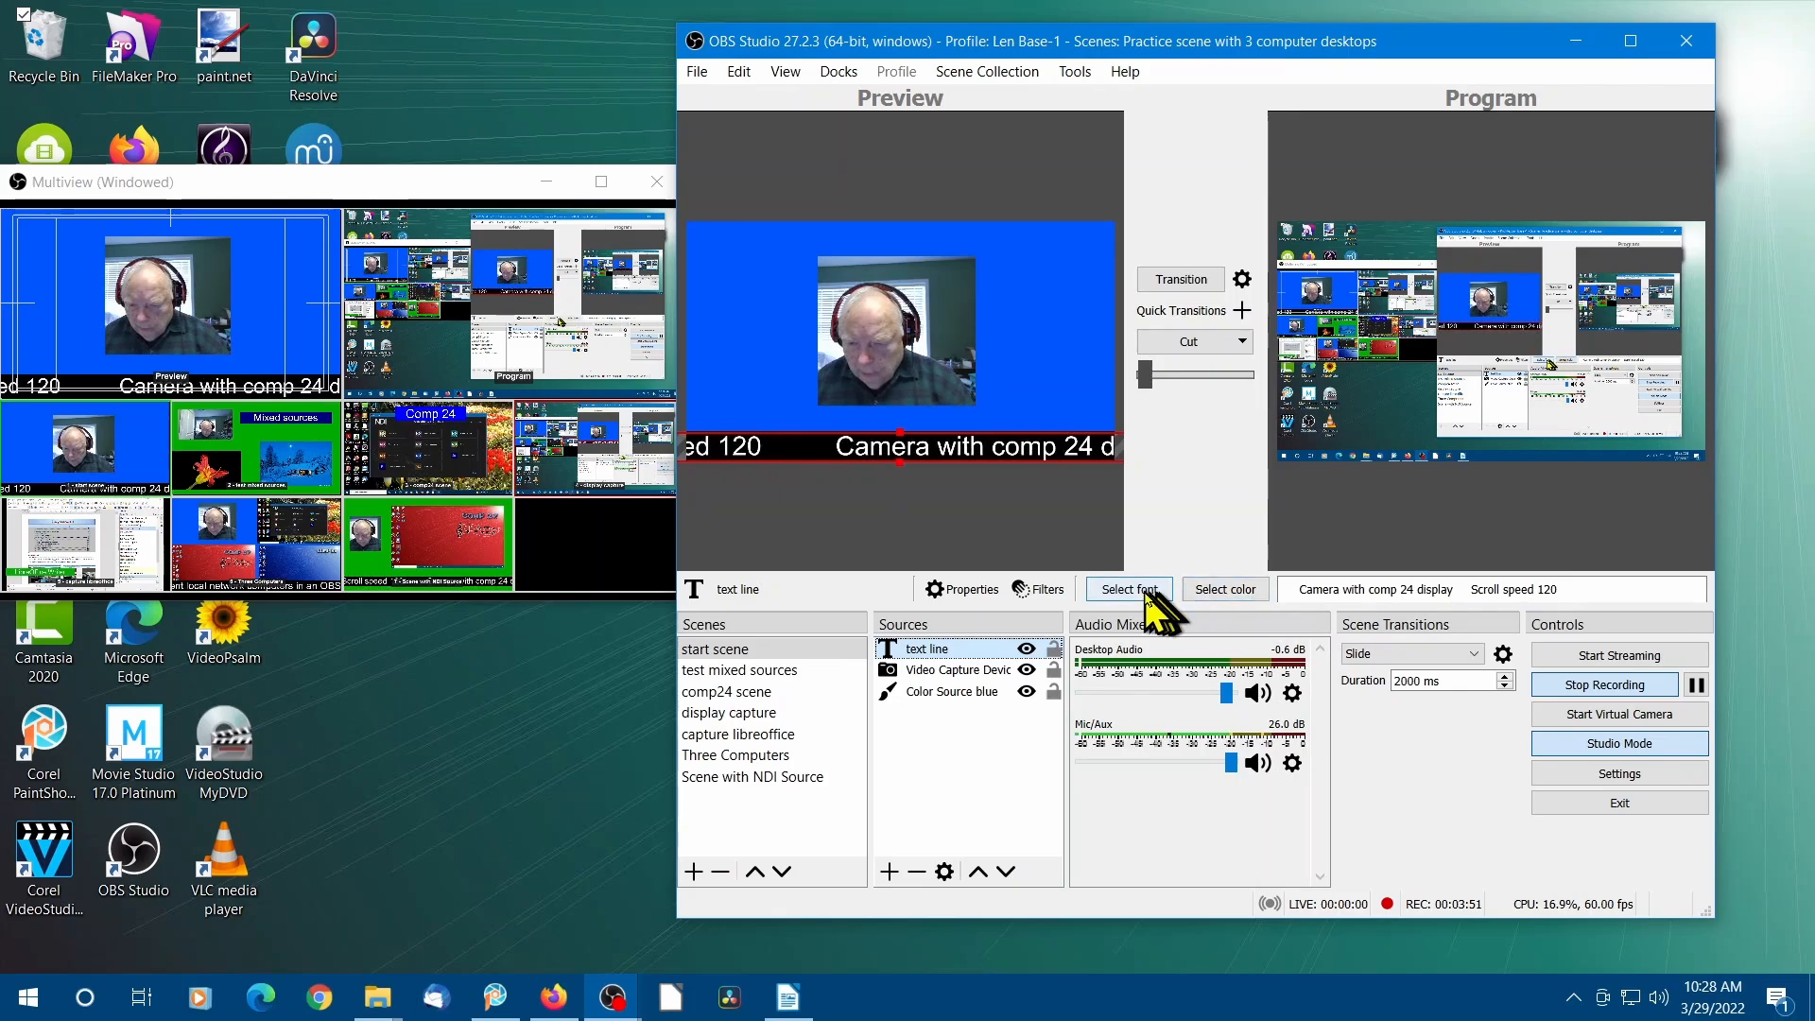
click(975, 593)
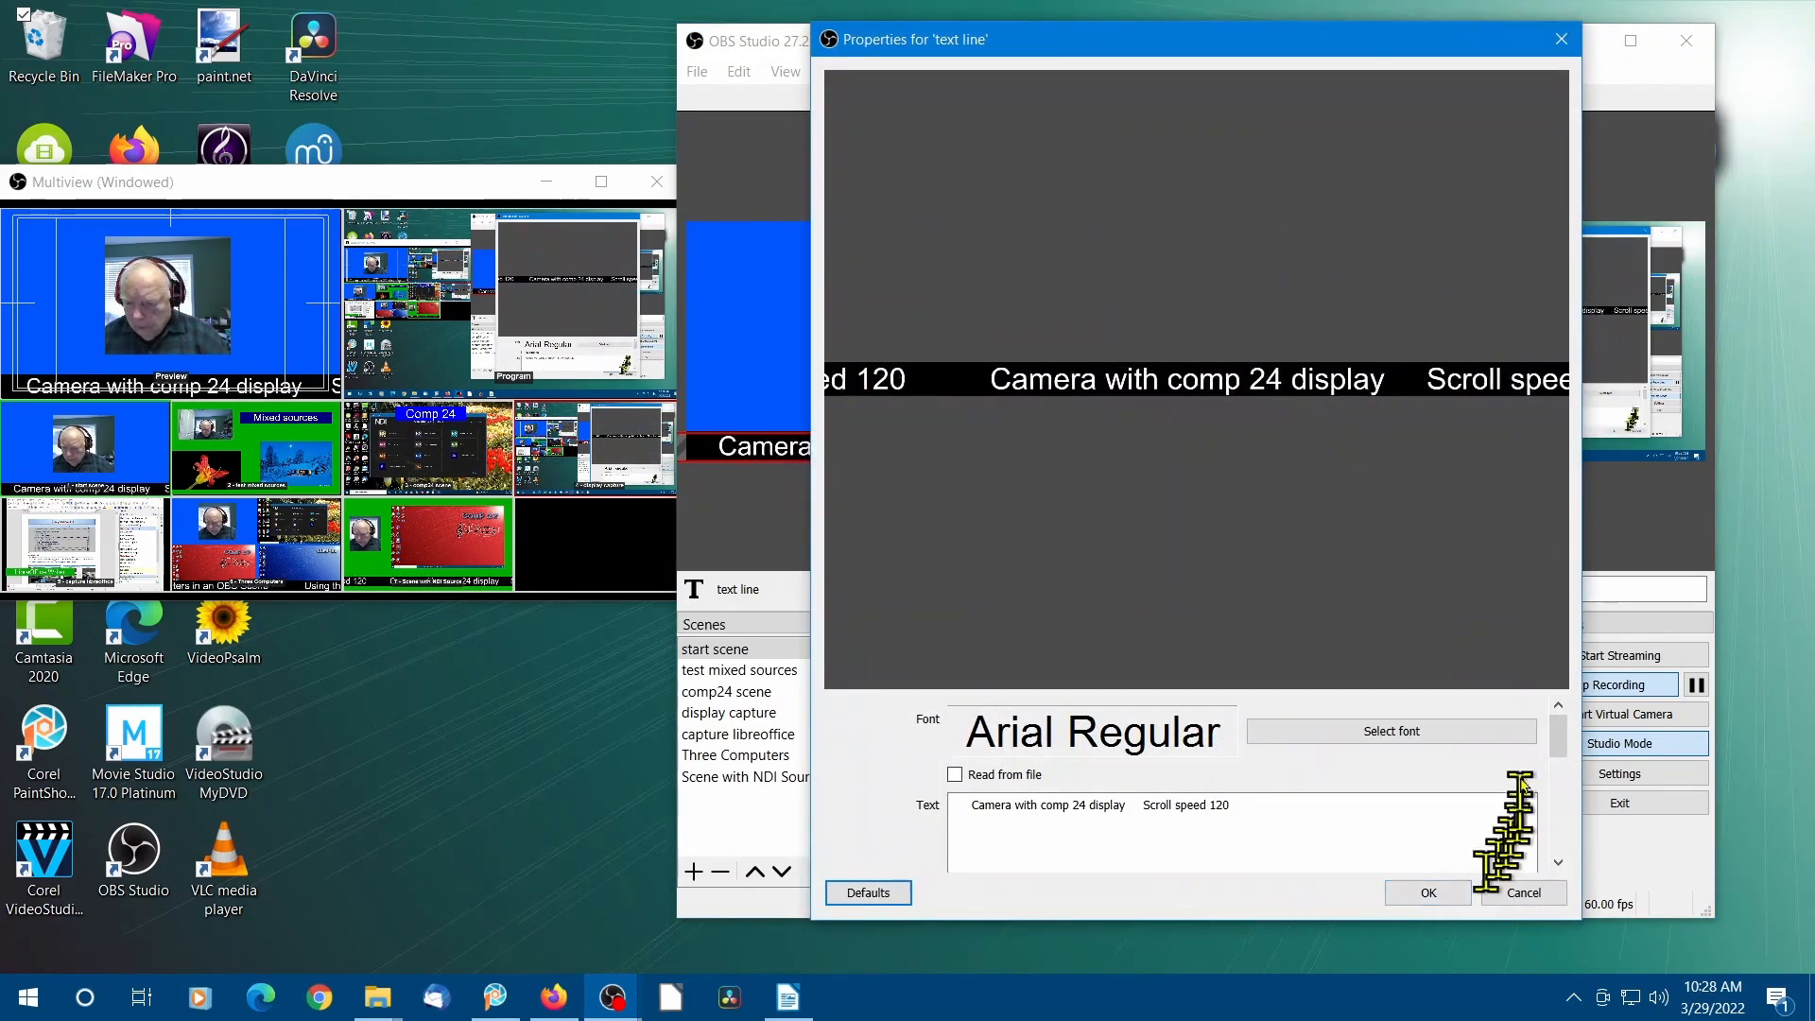
mouse_move(1557, 736)
mouse_down()
mouse_move(1561, 837)
mouse_move(1561, 709)
mouse_up()
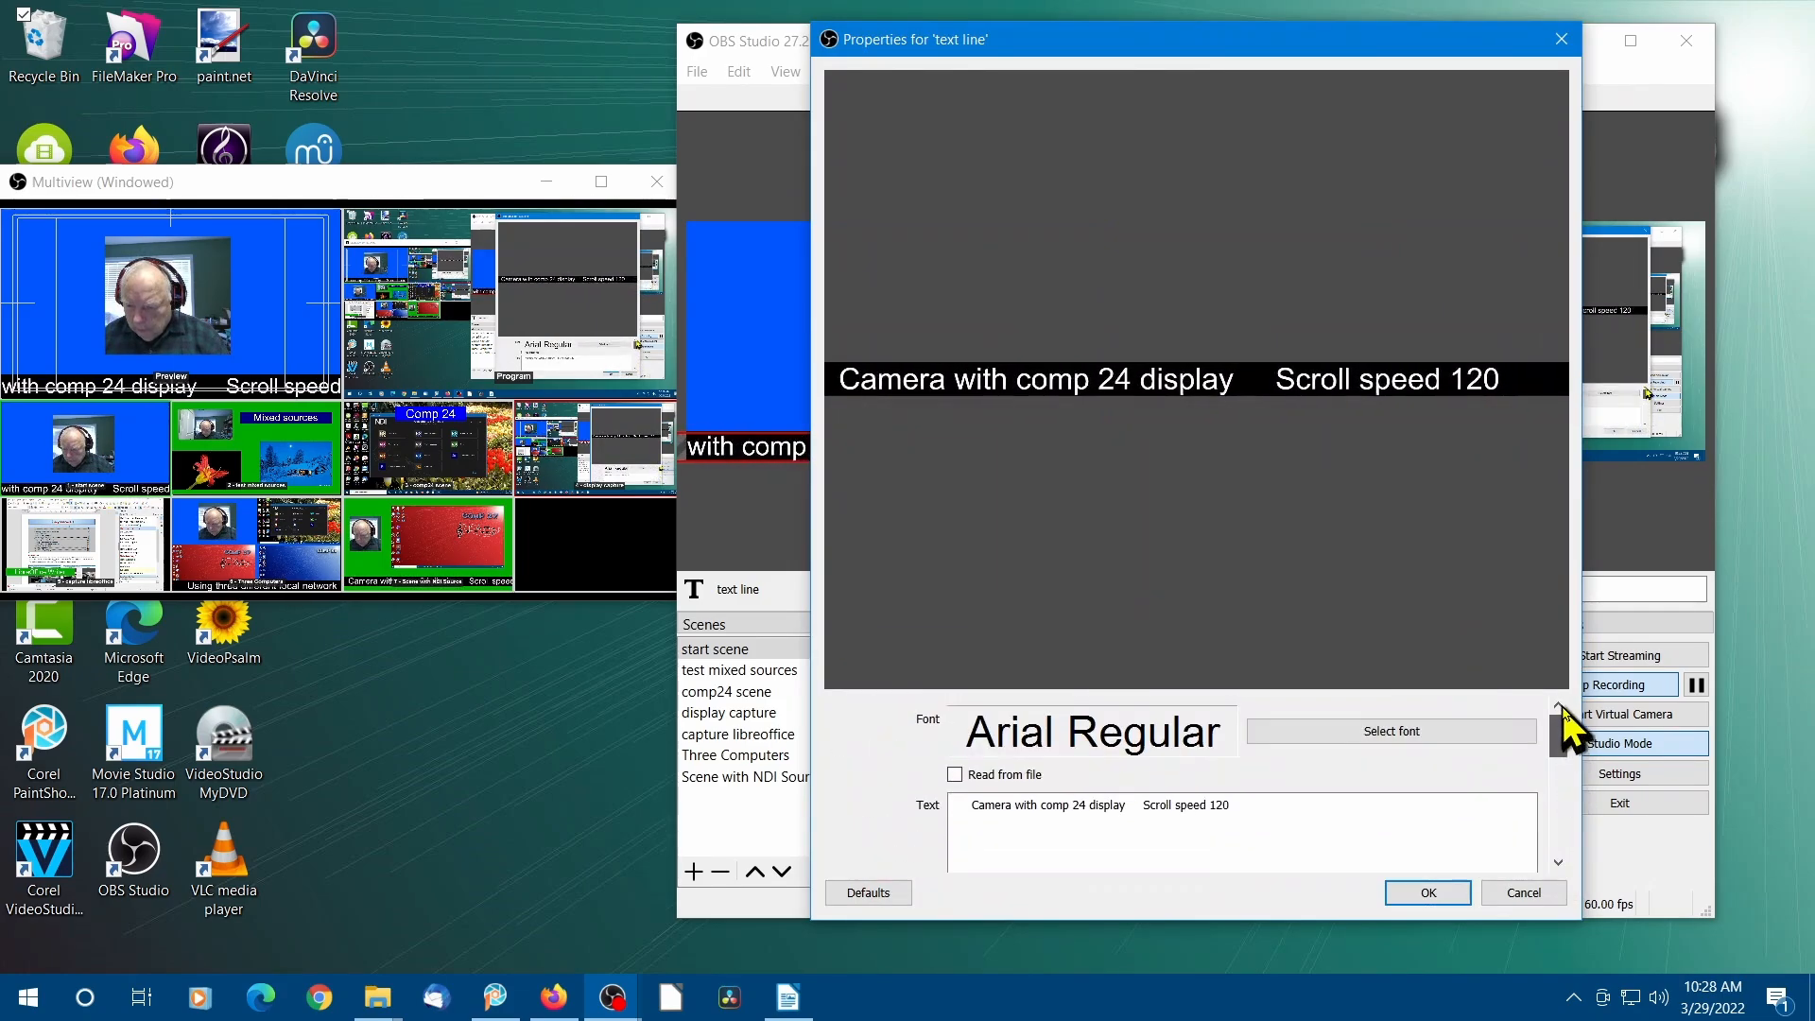
click(1428, 893)
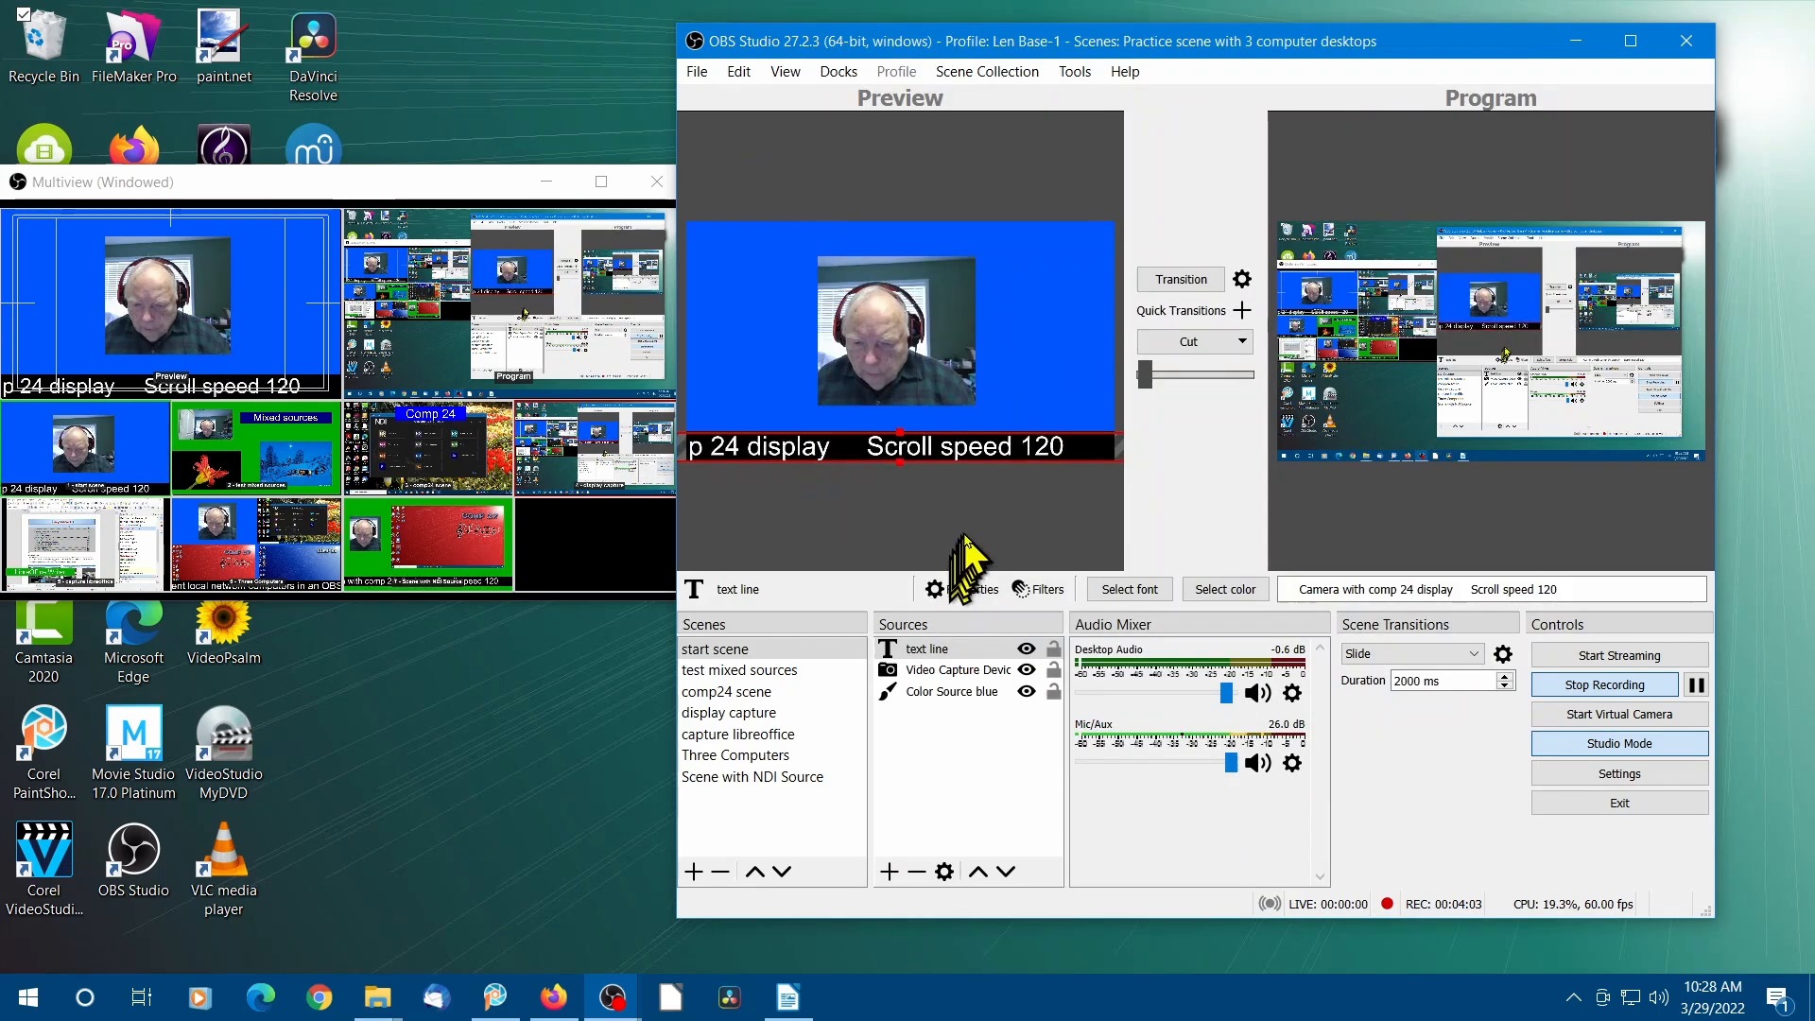
click(1038, 589)
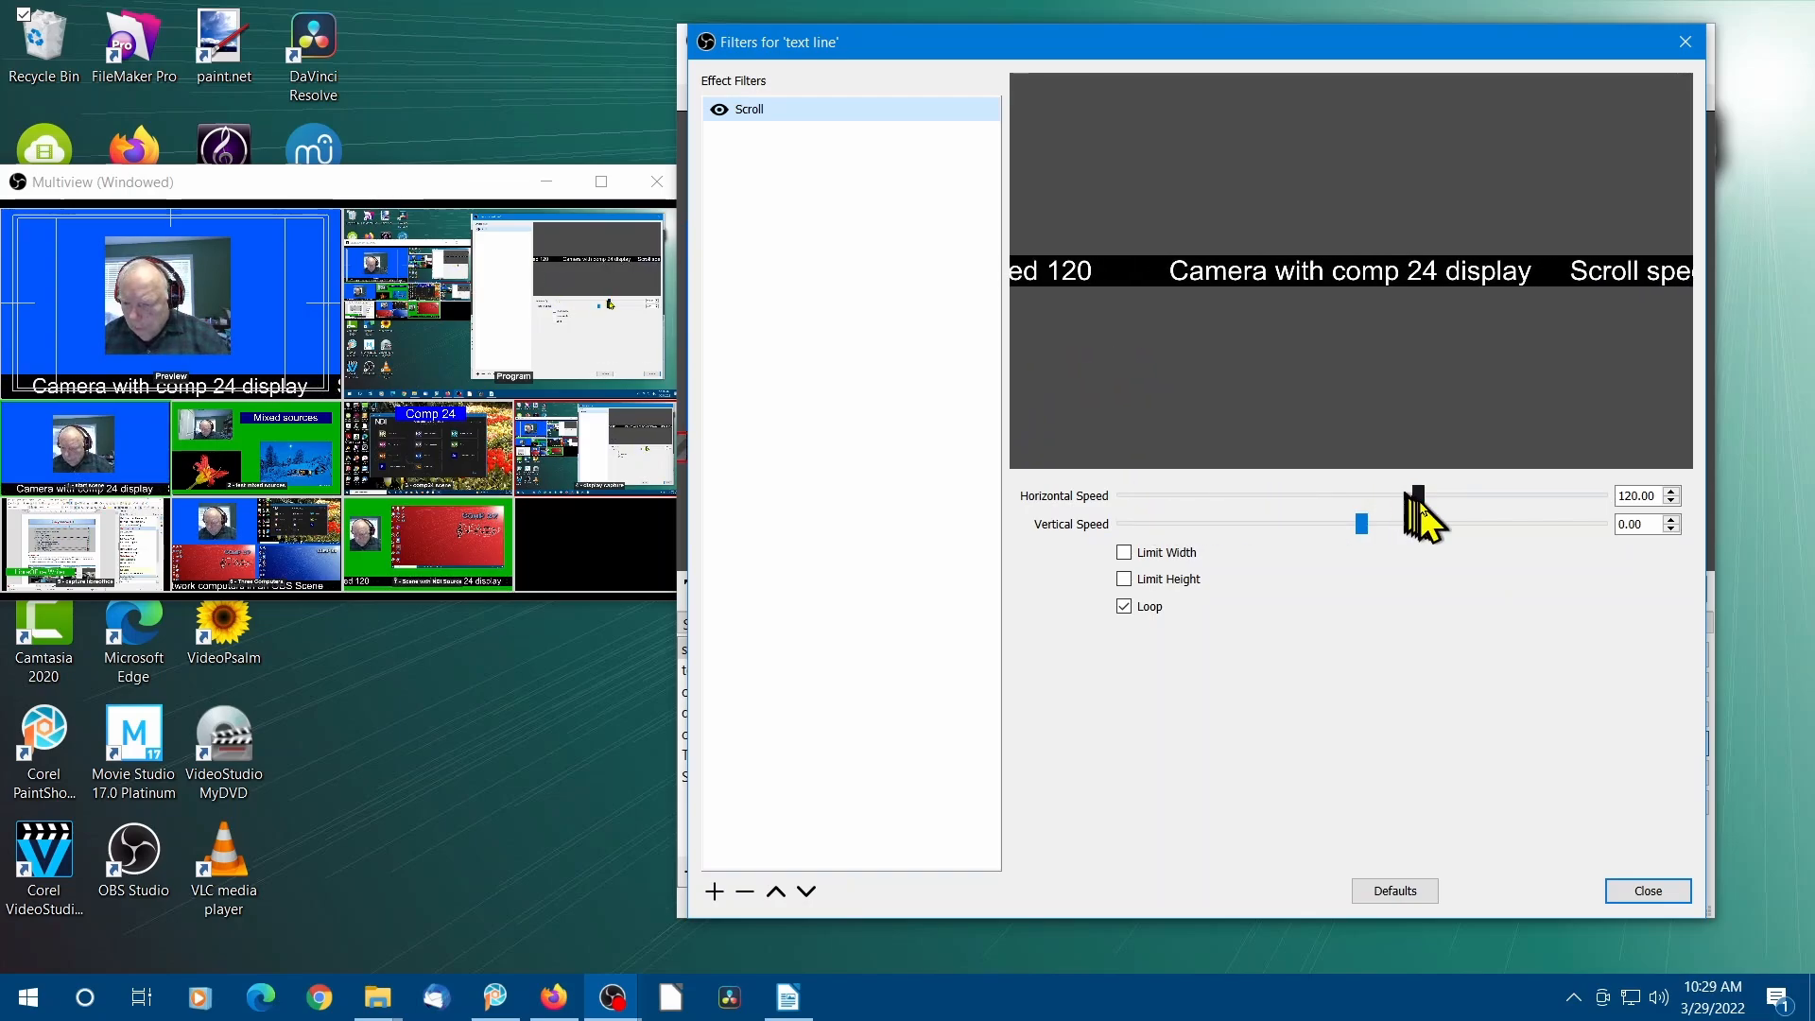
click(1634, 888)
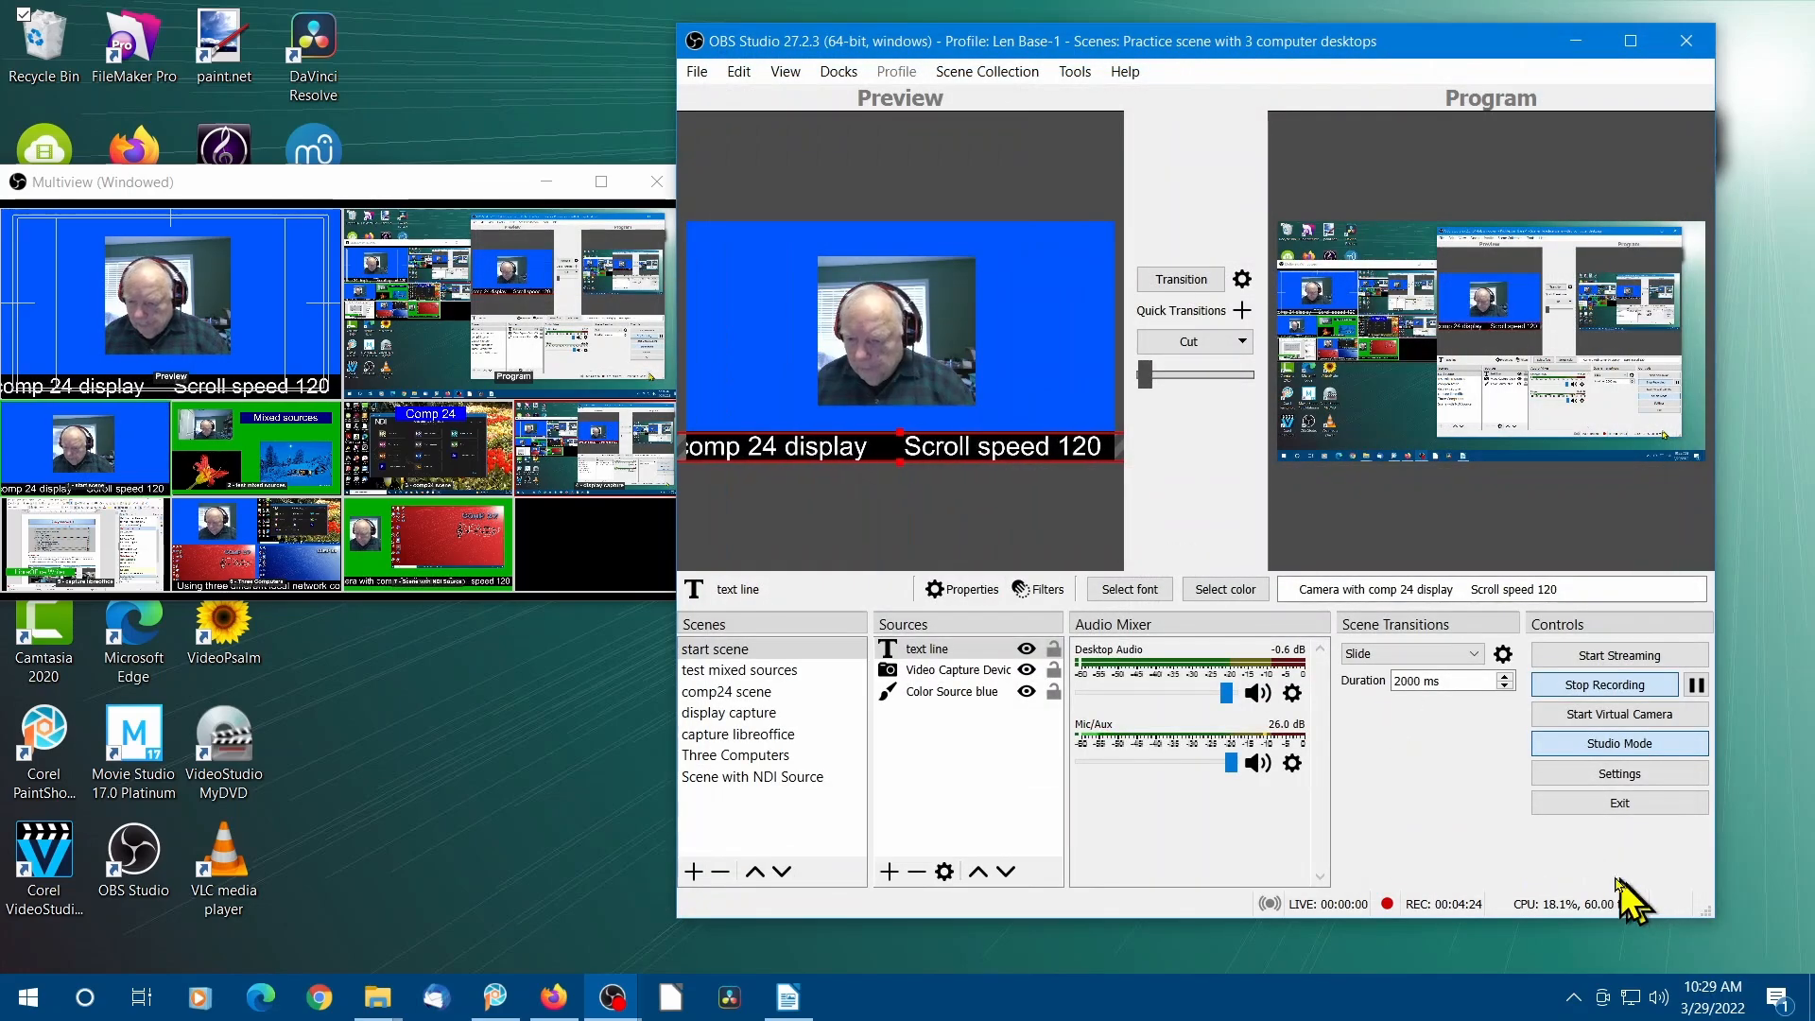
Step: Rename the start scene's Video Capture Device 2 source to "PTZ Optice web cam"
click(959, 671)
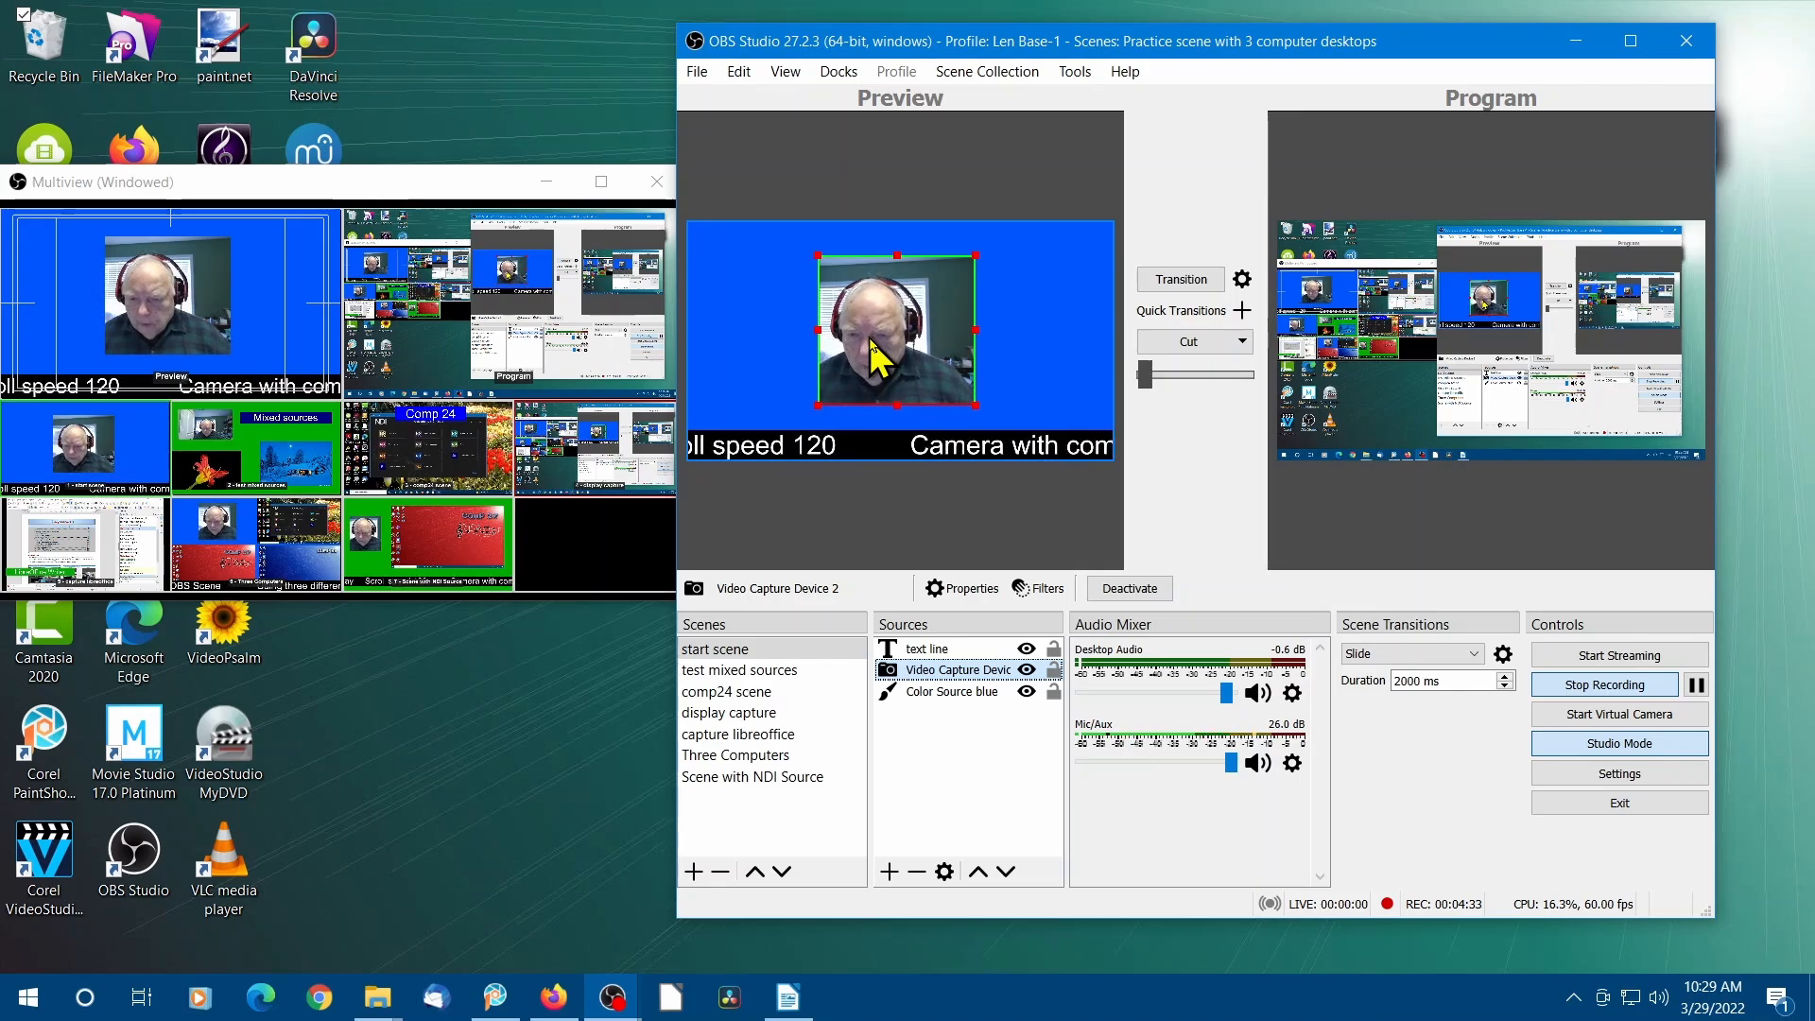
right_click(989, 686)
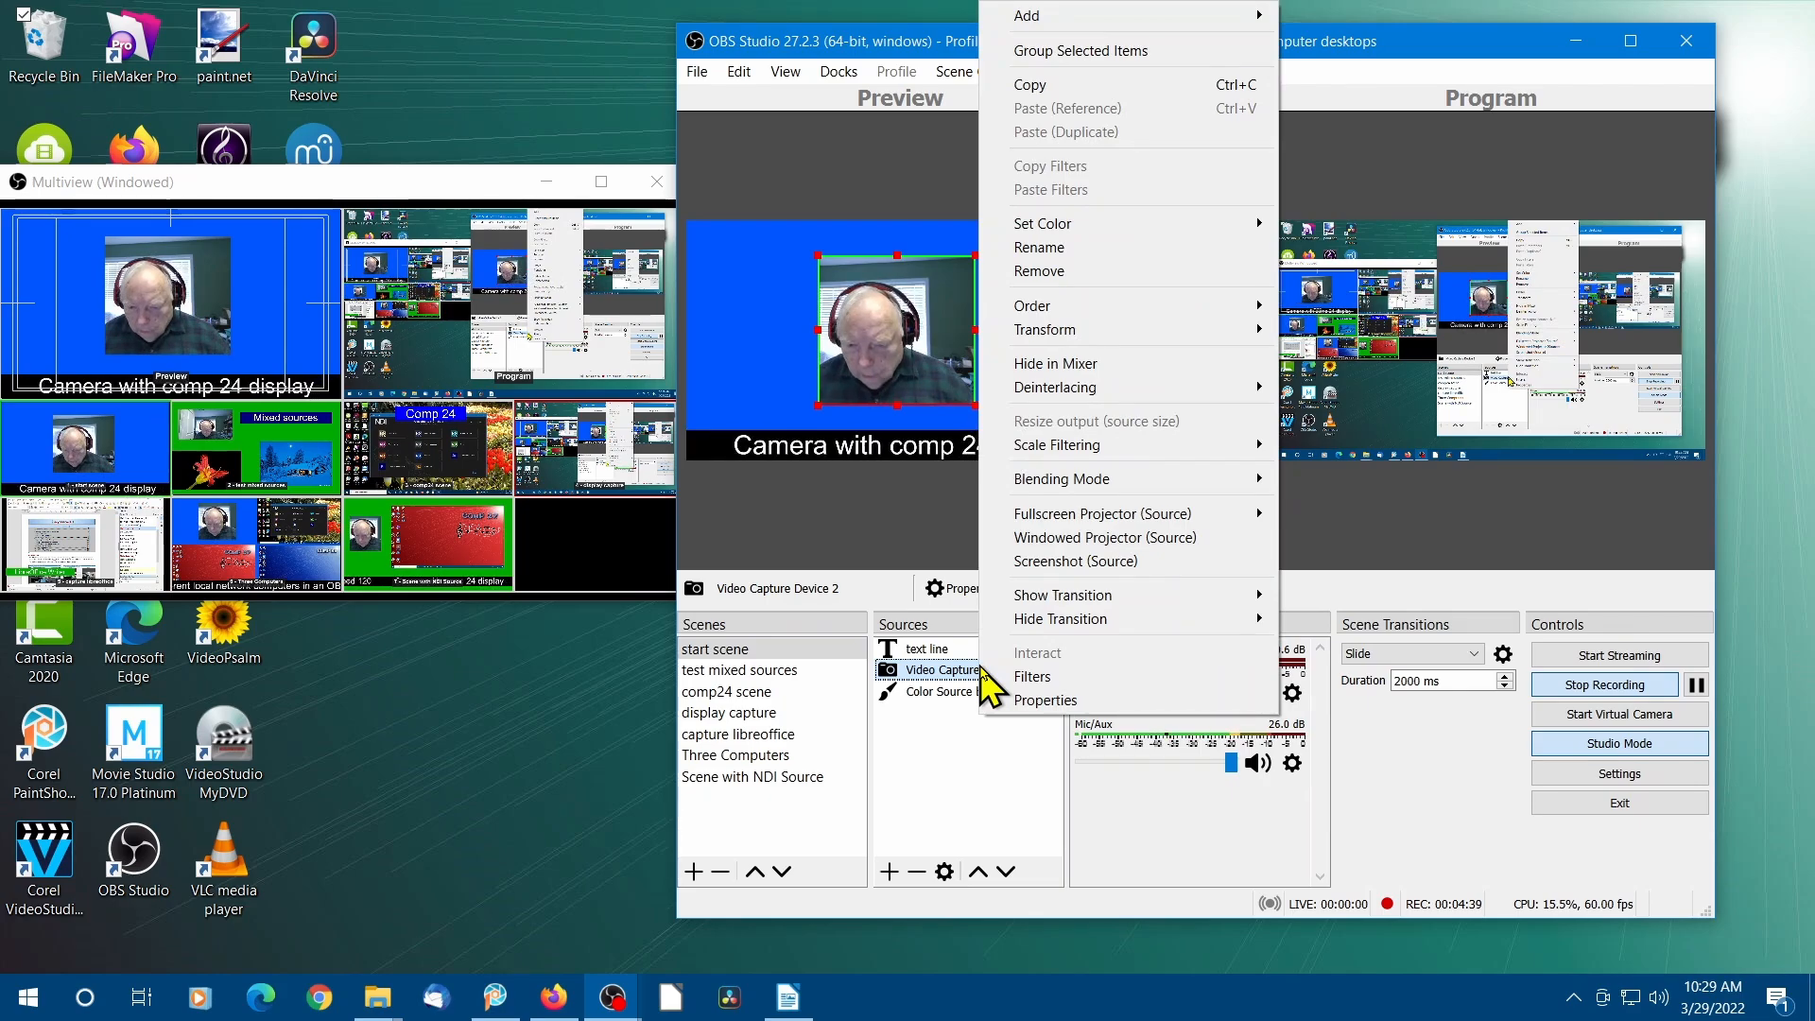
click(1085, 254)
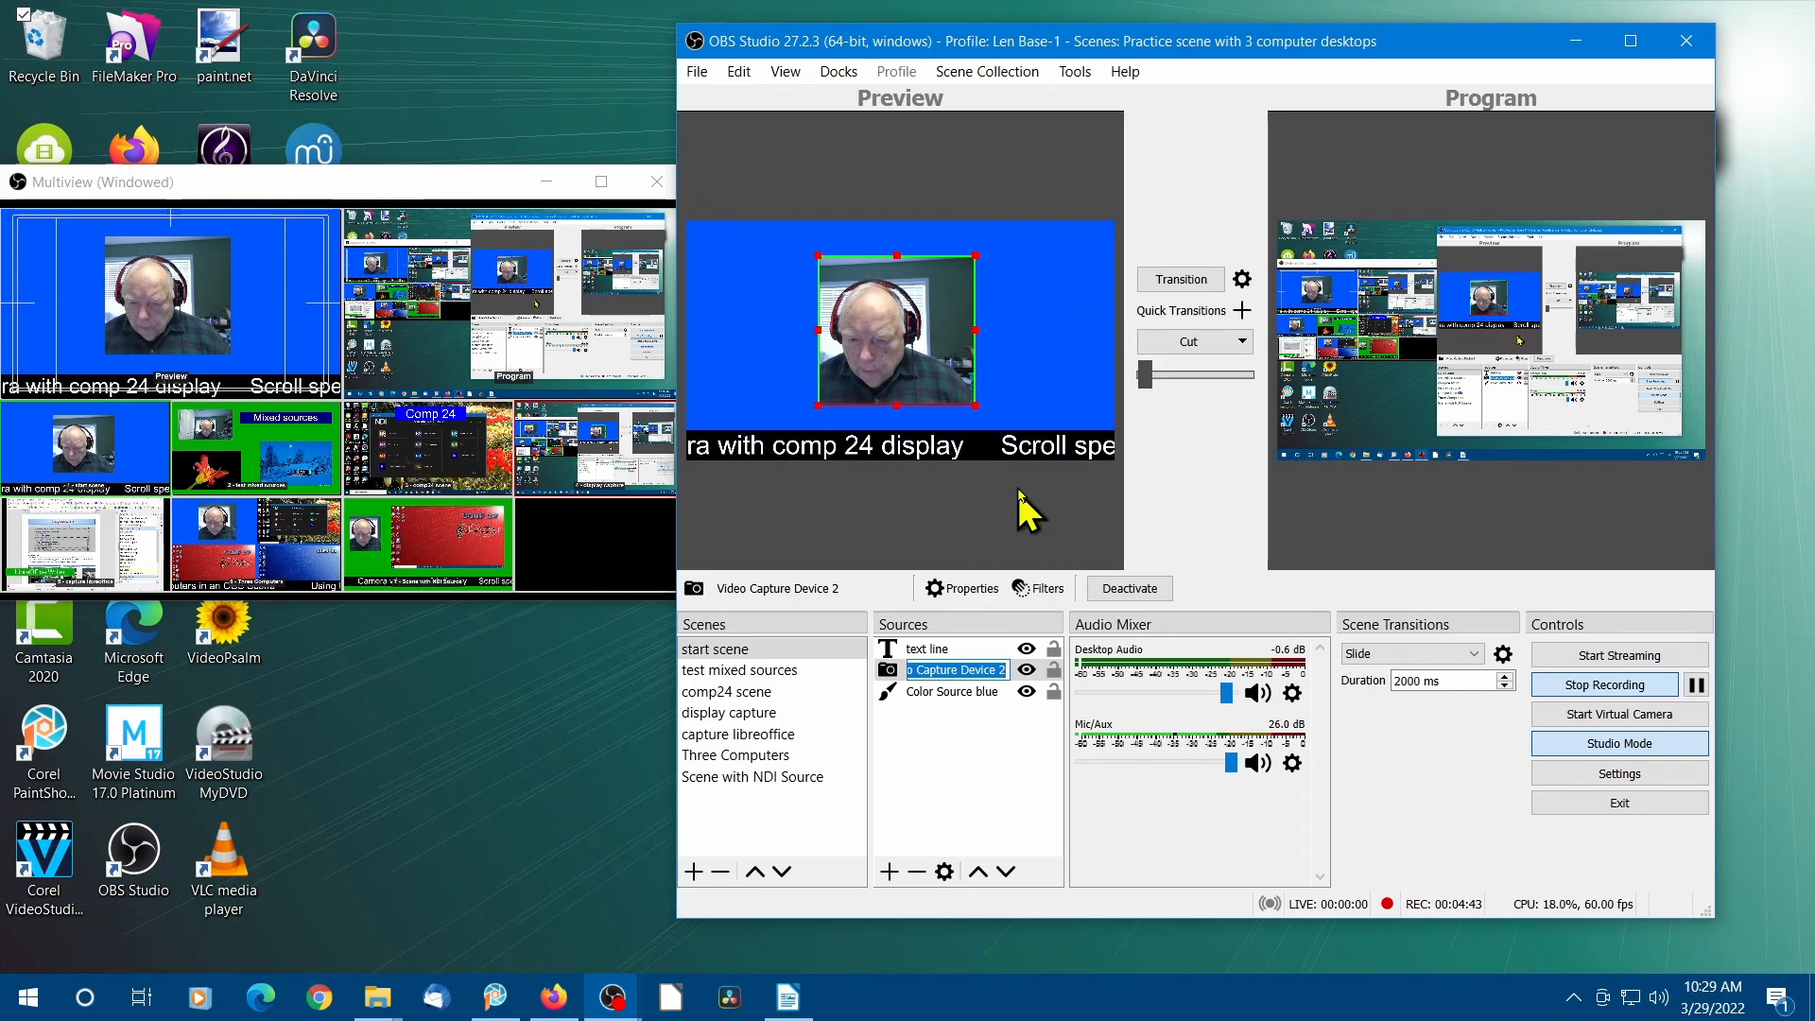
text(P)
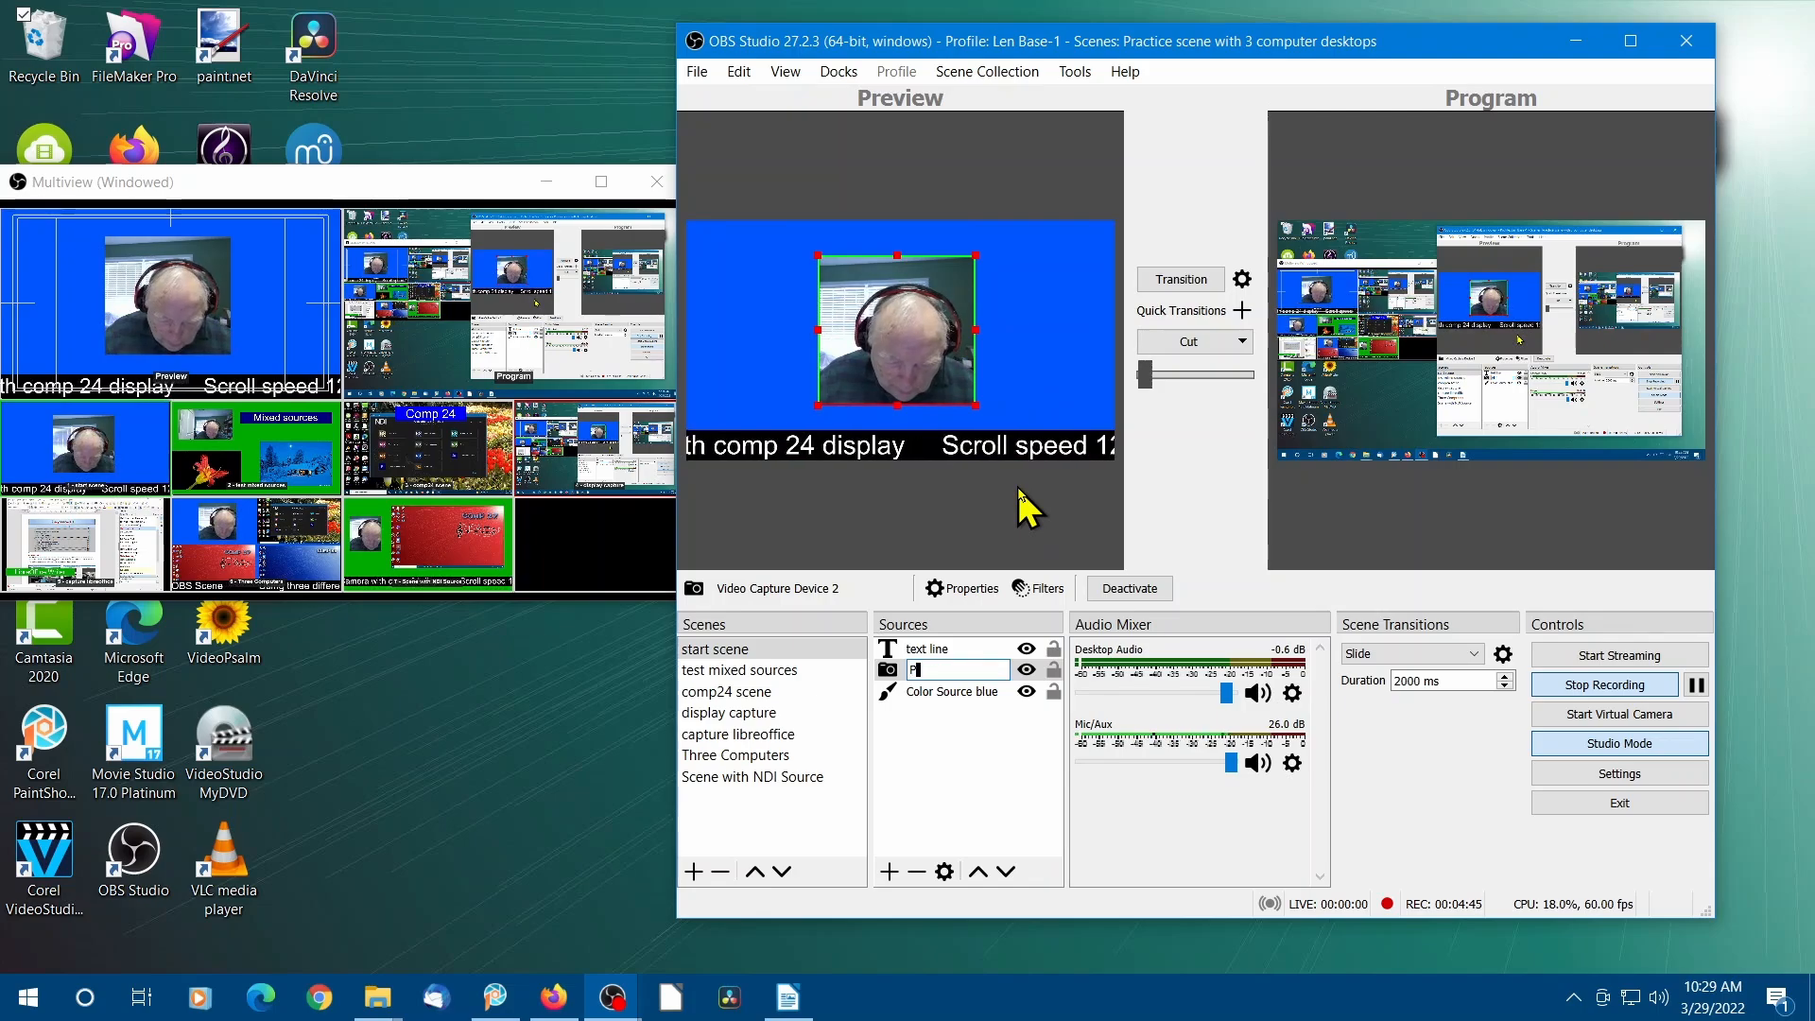
text(TZ )
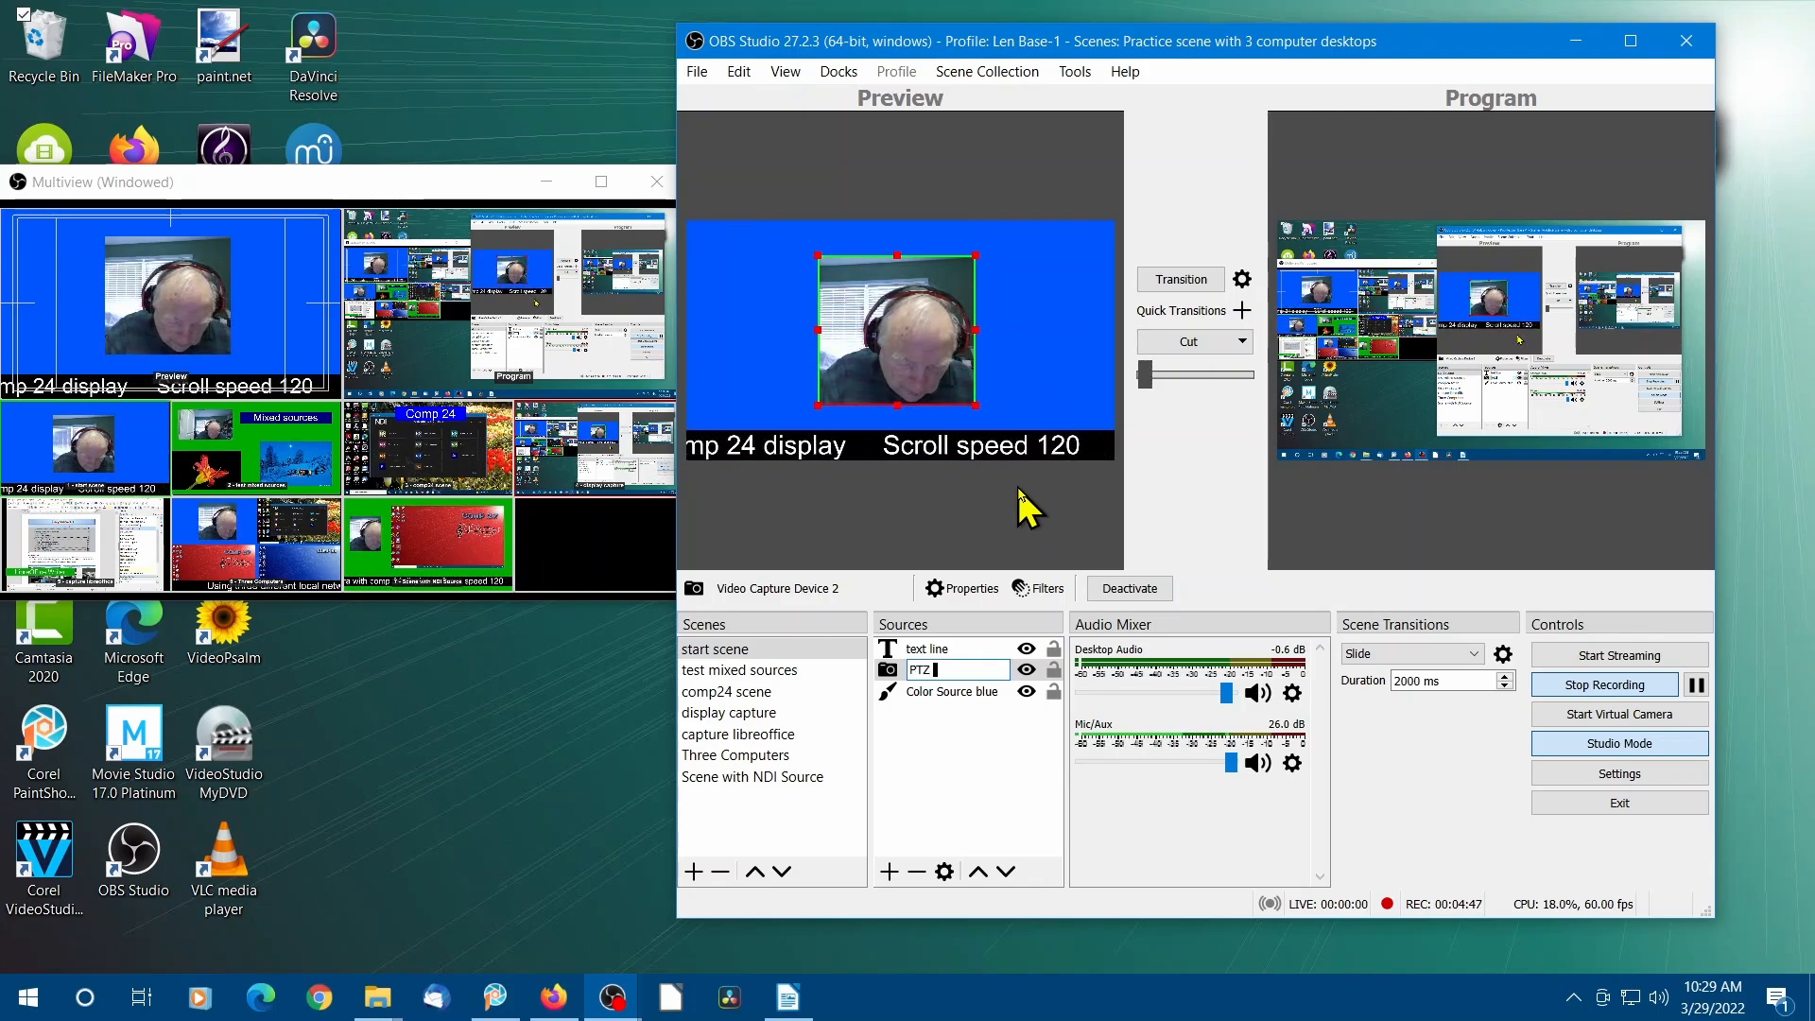
text(Optice web cam)
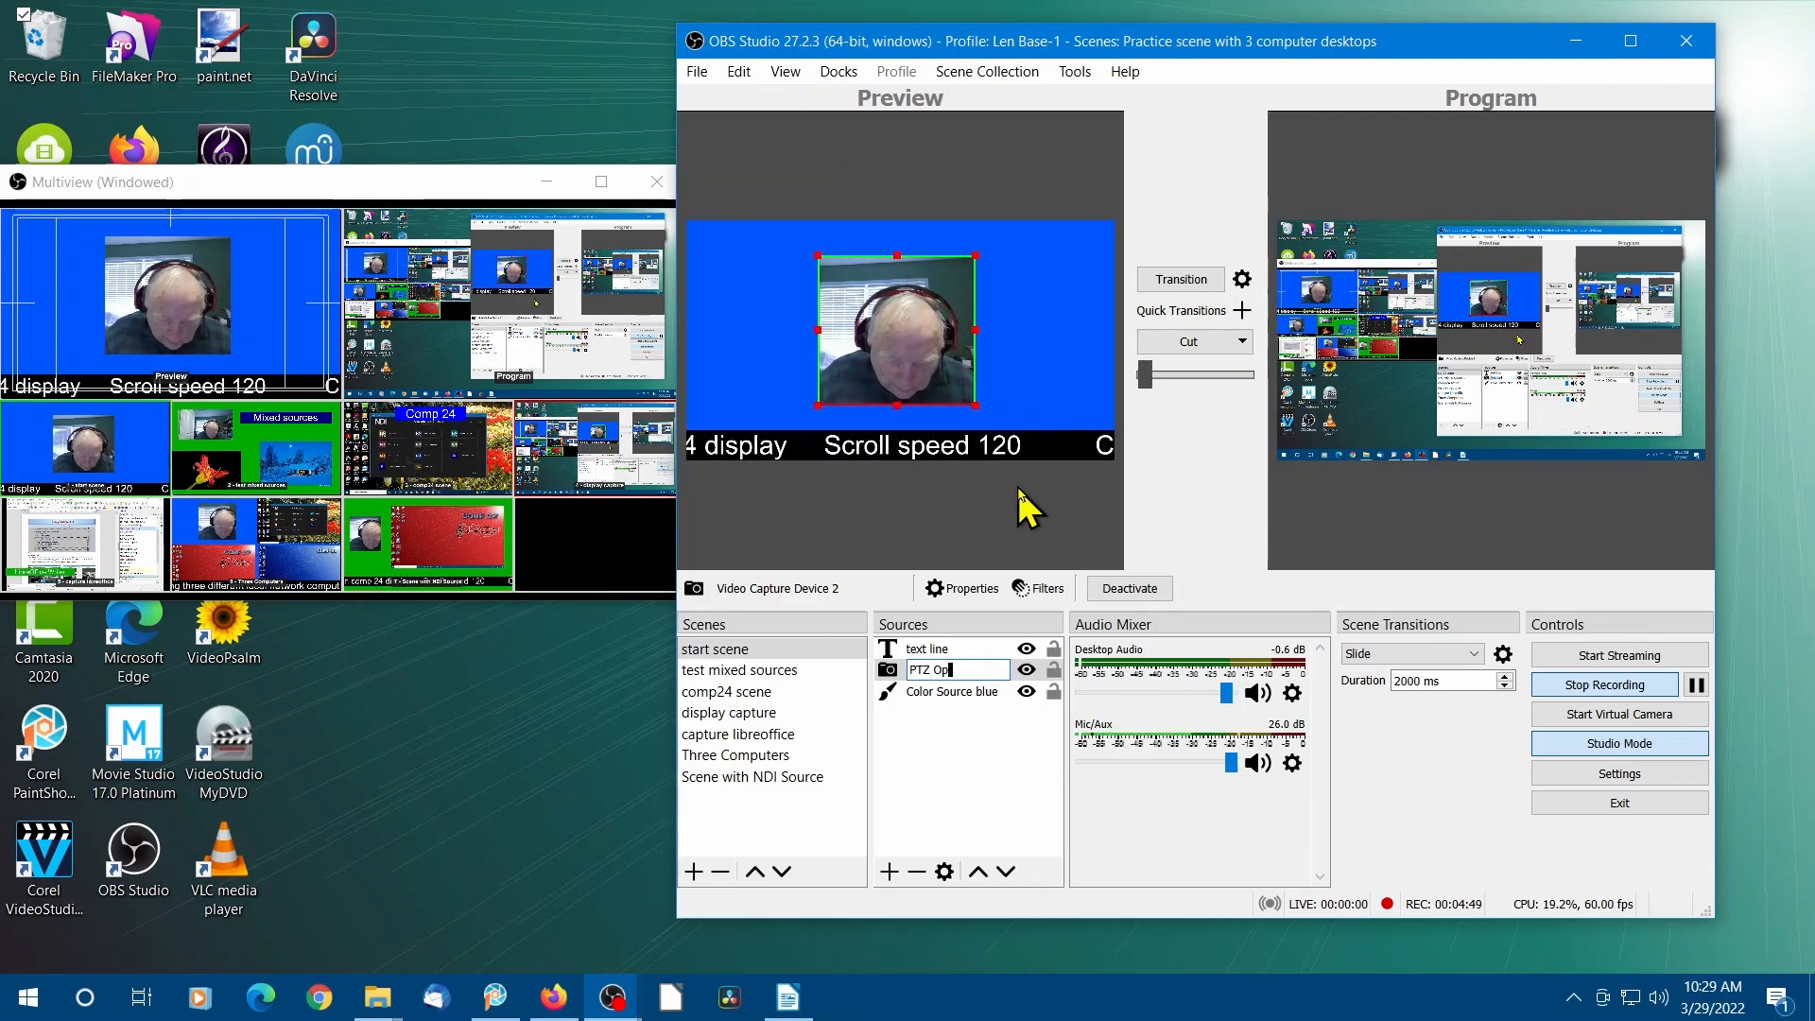
key(Return)
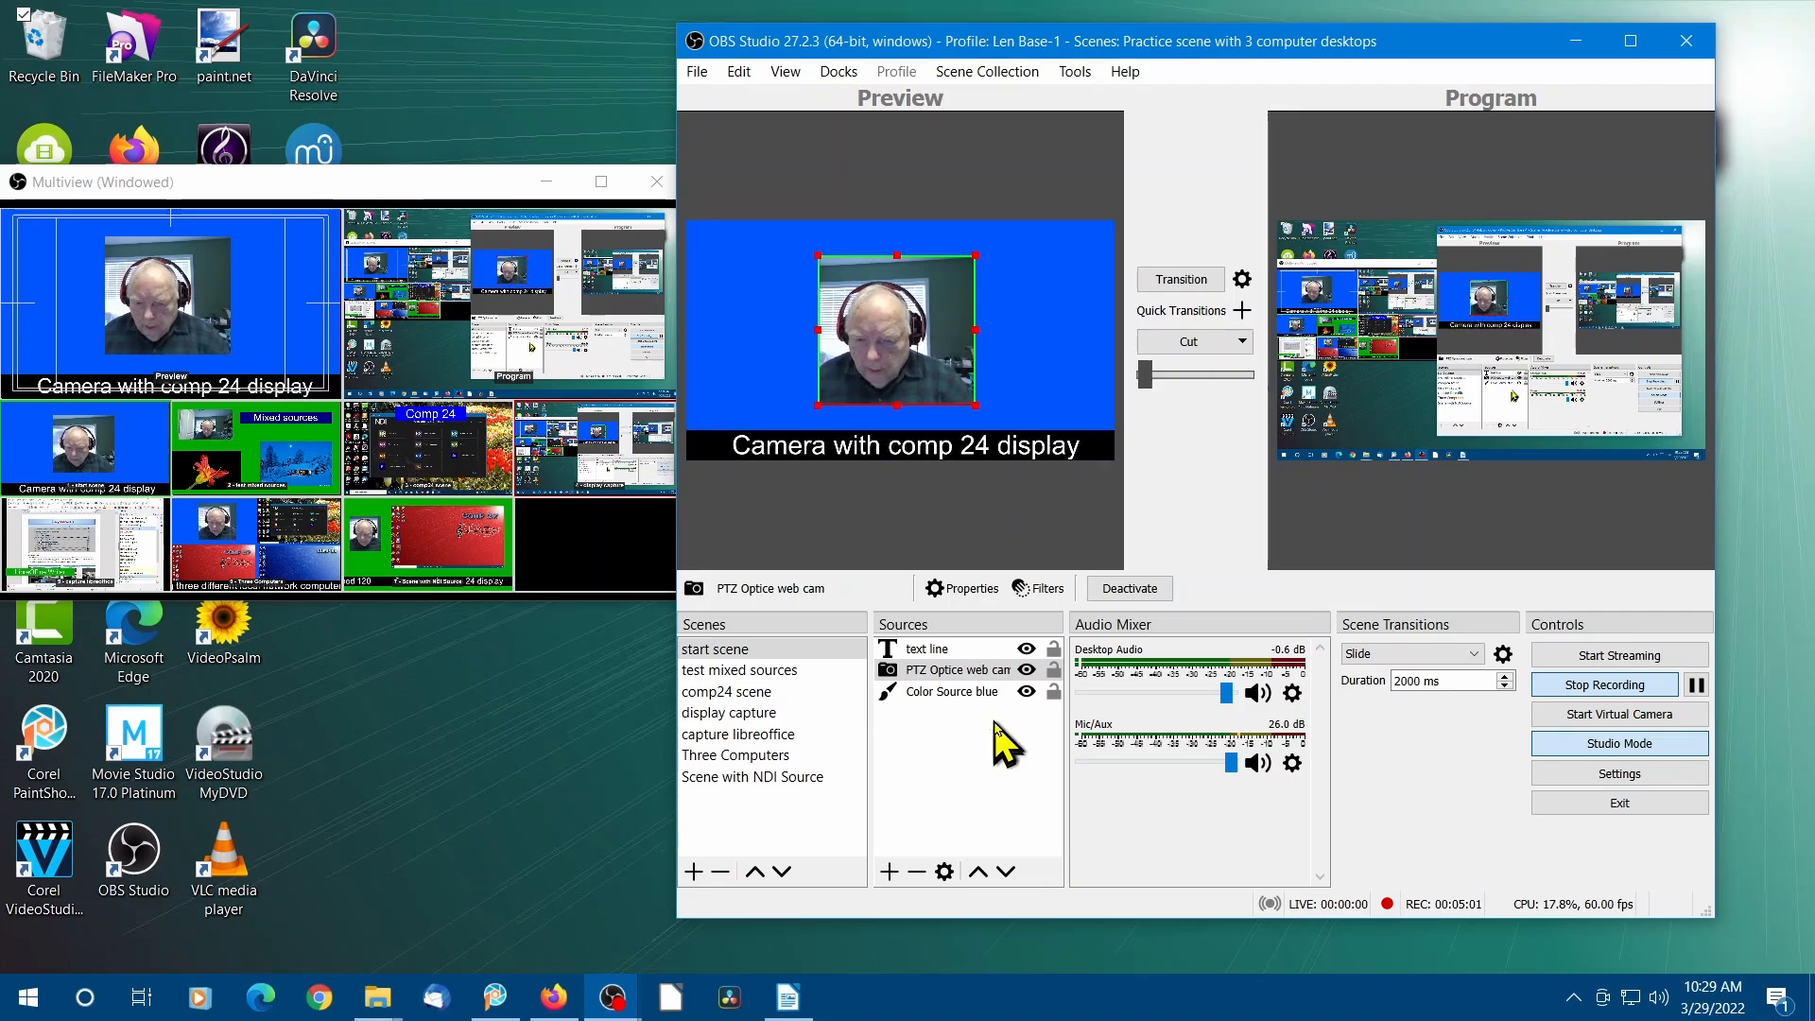
Step: Correct the spelling of the camera source's name to "PTZ Optics web cam"
right_click(969, 677)
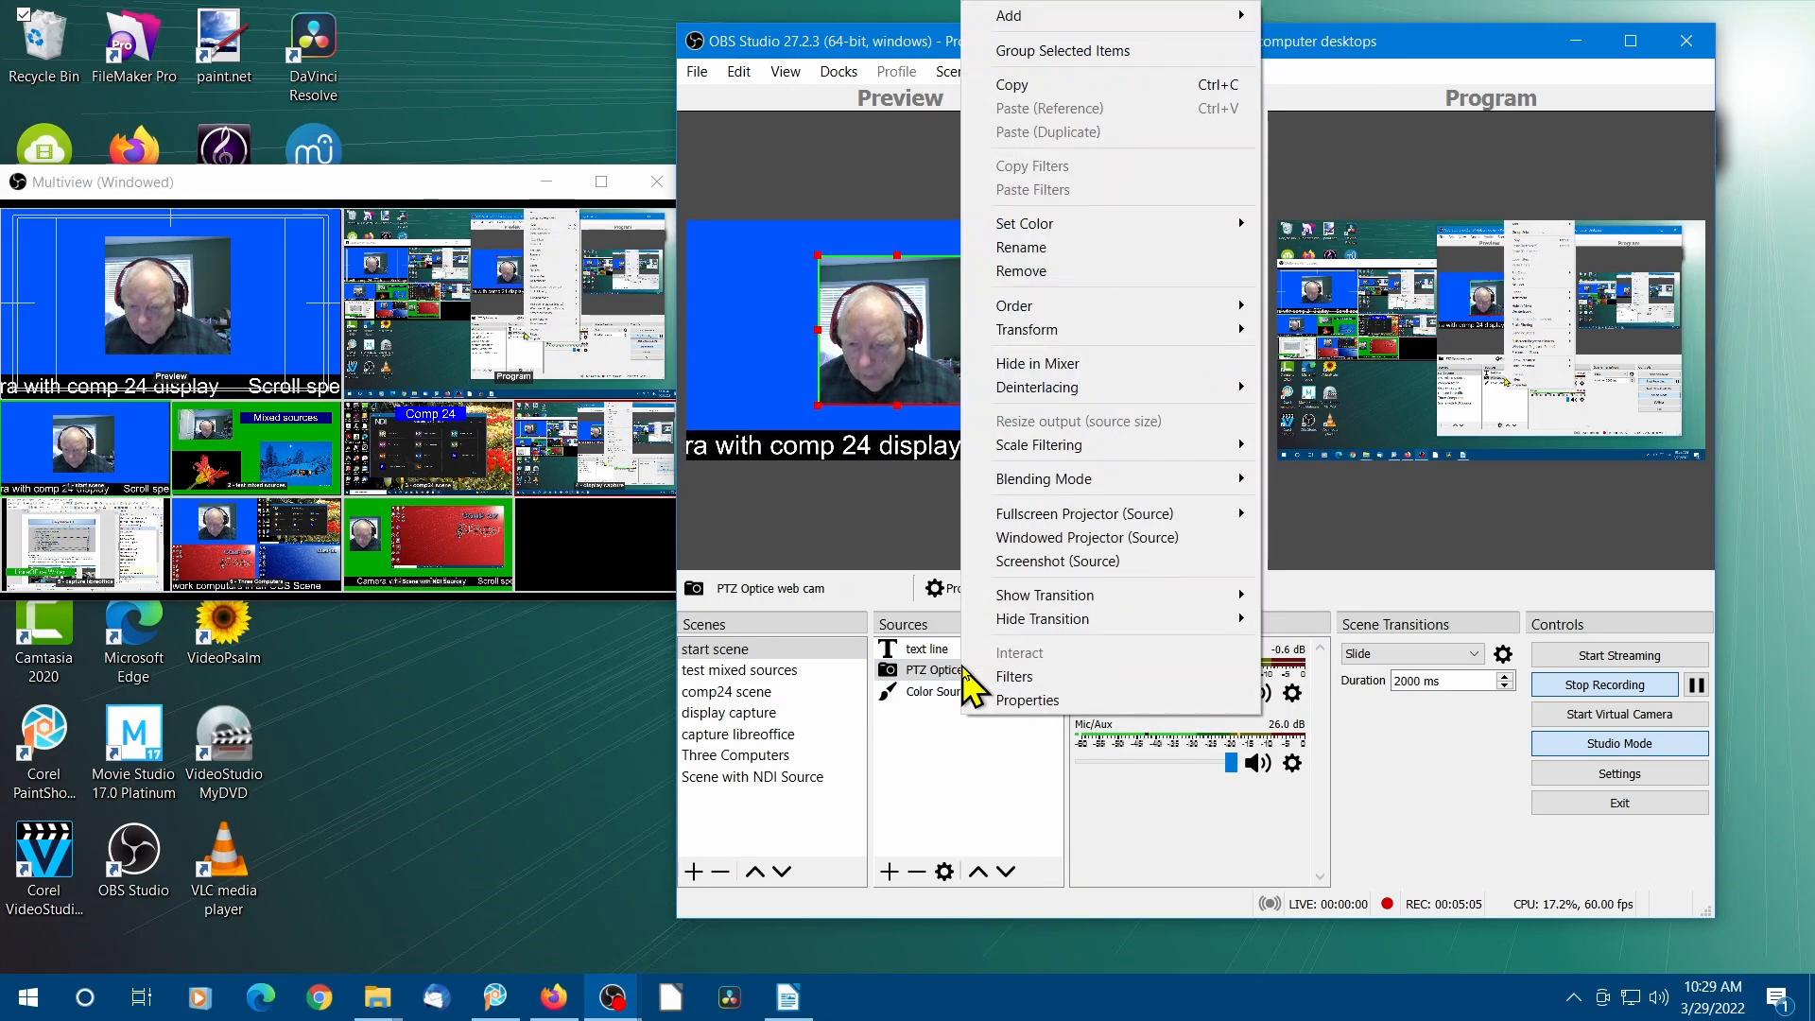
click(1086, 257)
click(938, 669)
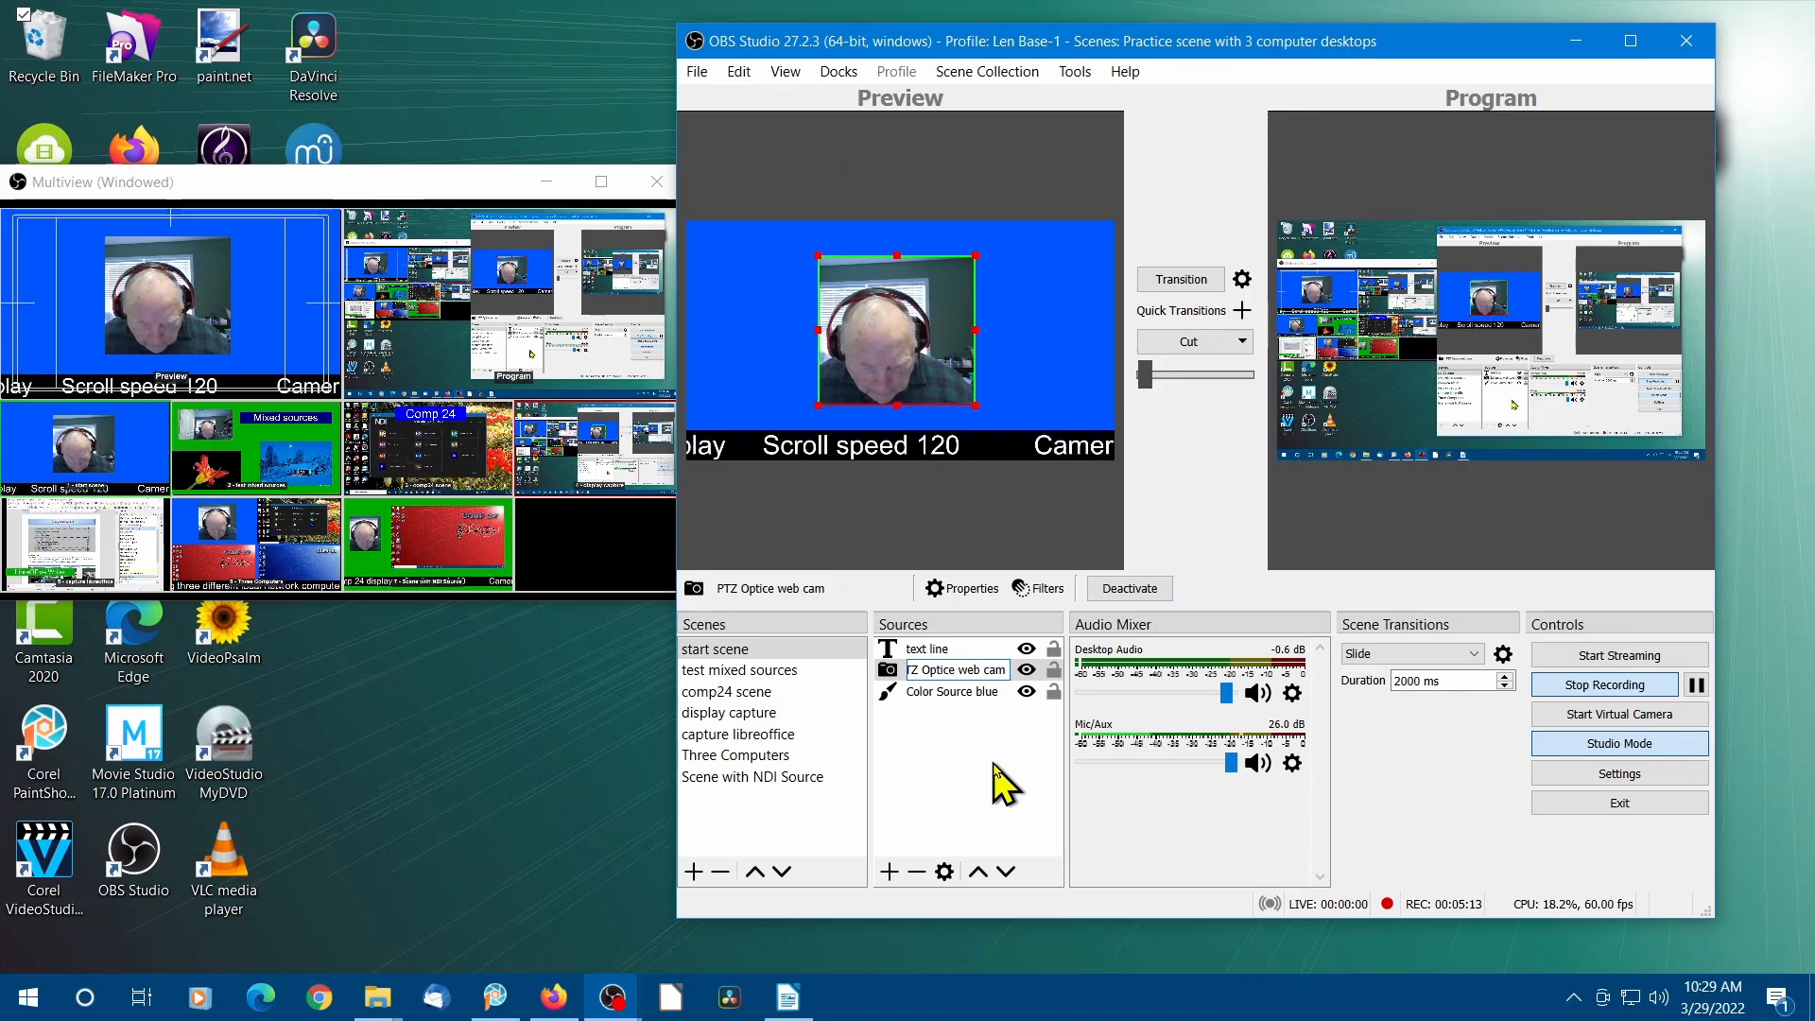
key(BackSpace)
text(s)
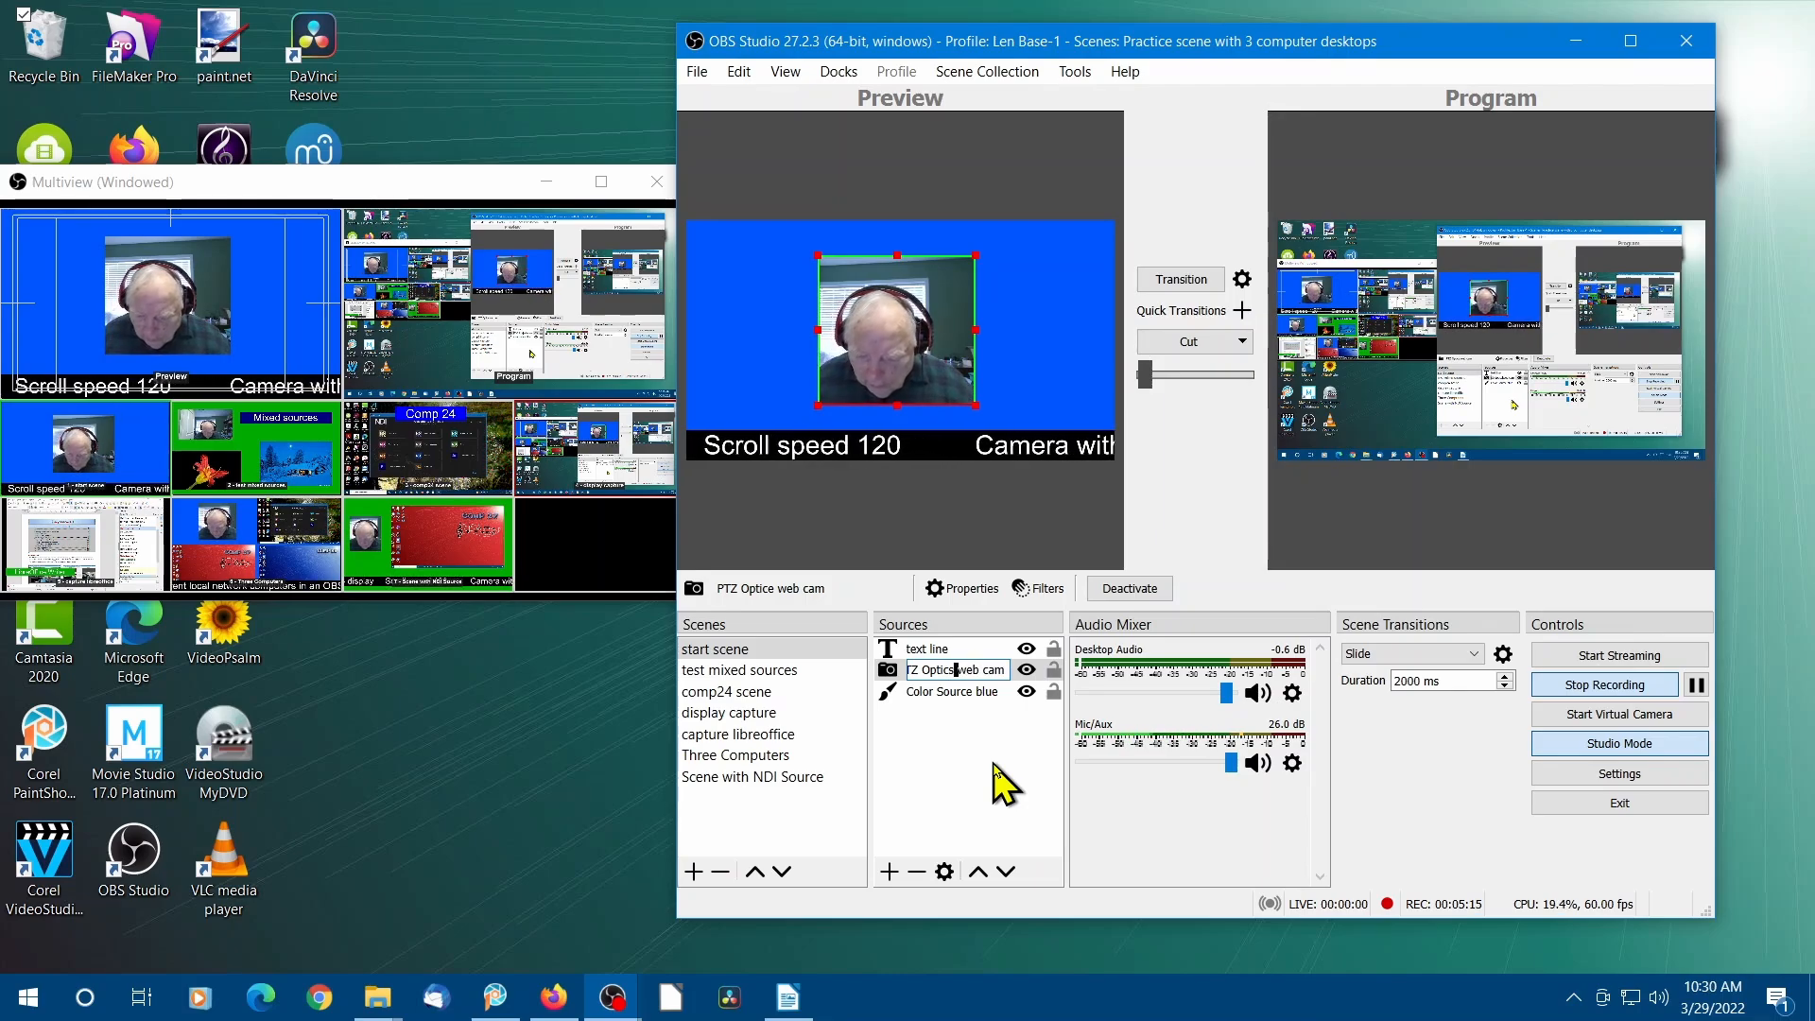
key(Return)
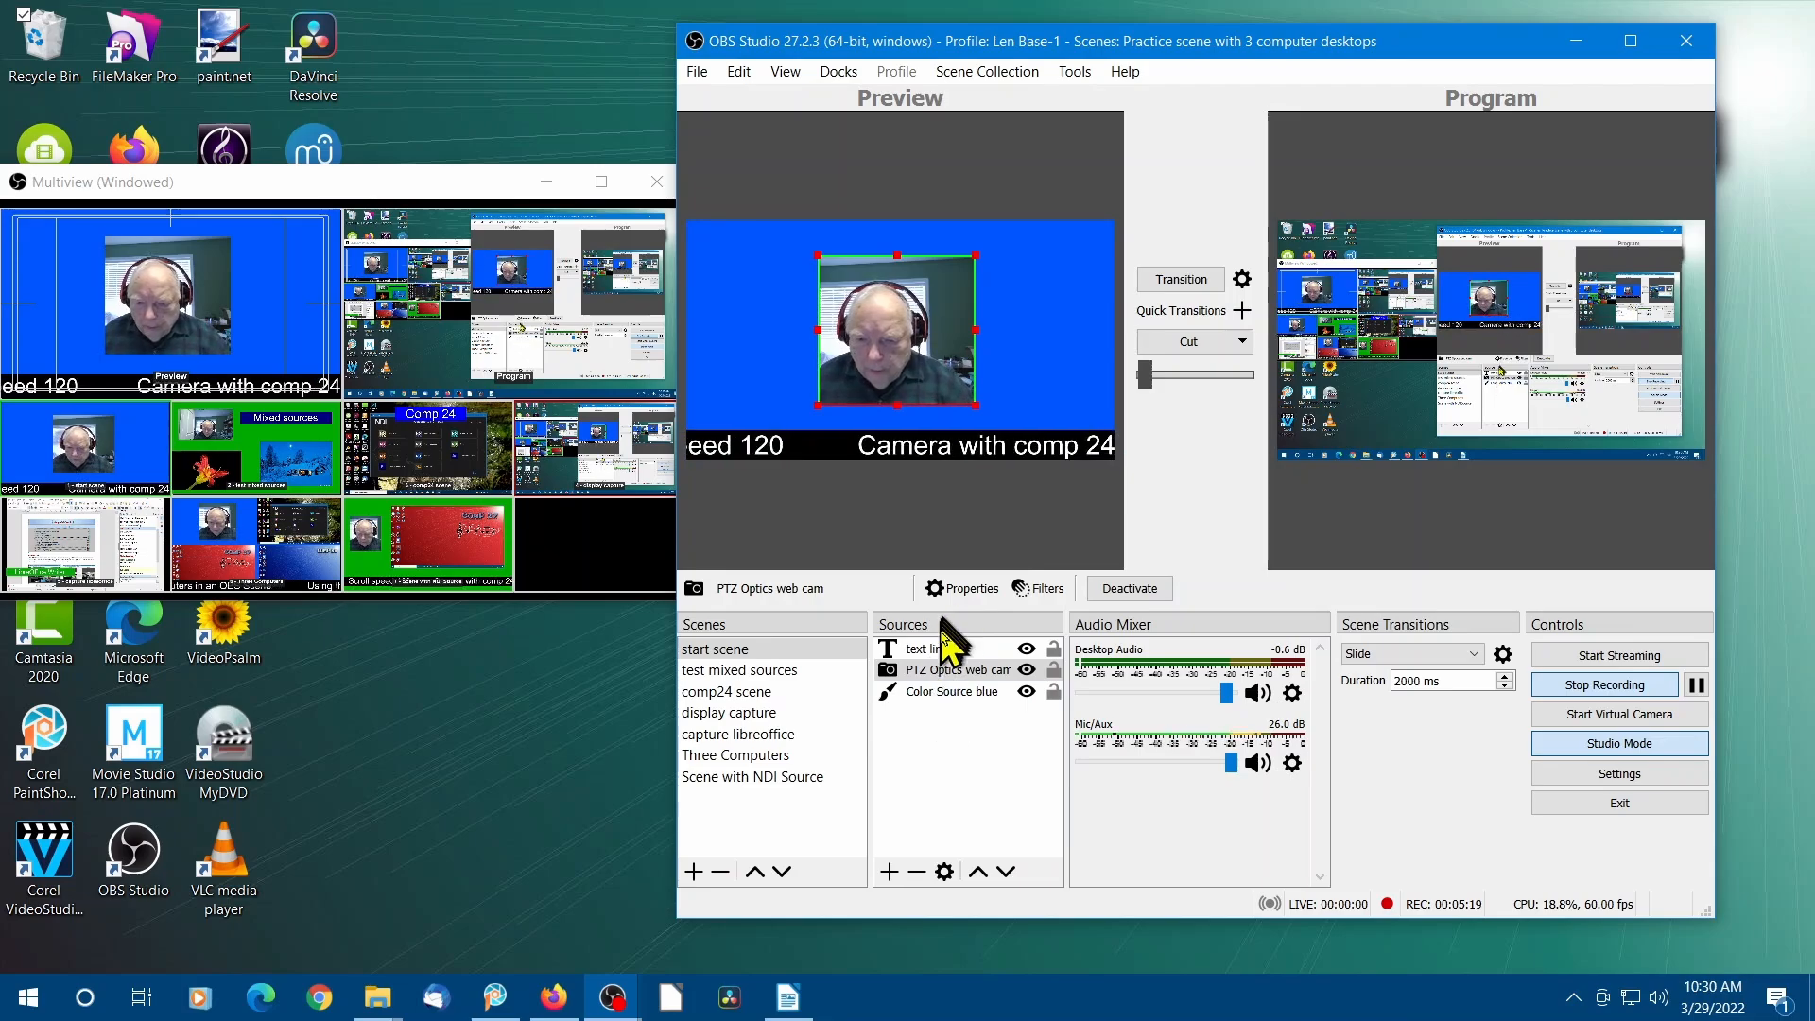
Step: Adjust the PTZ Optics web cam image slightly in the start scene's preview and center it horizontally with a transform
right_click(950, 672)
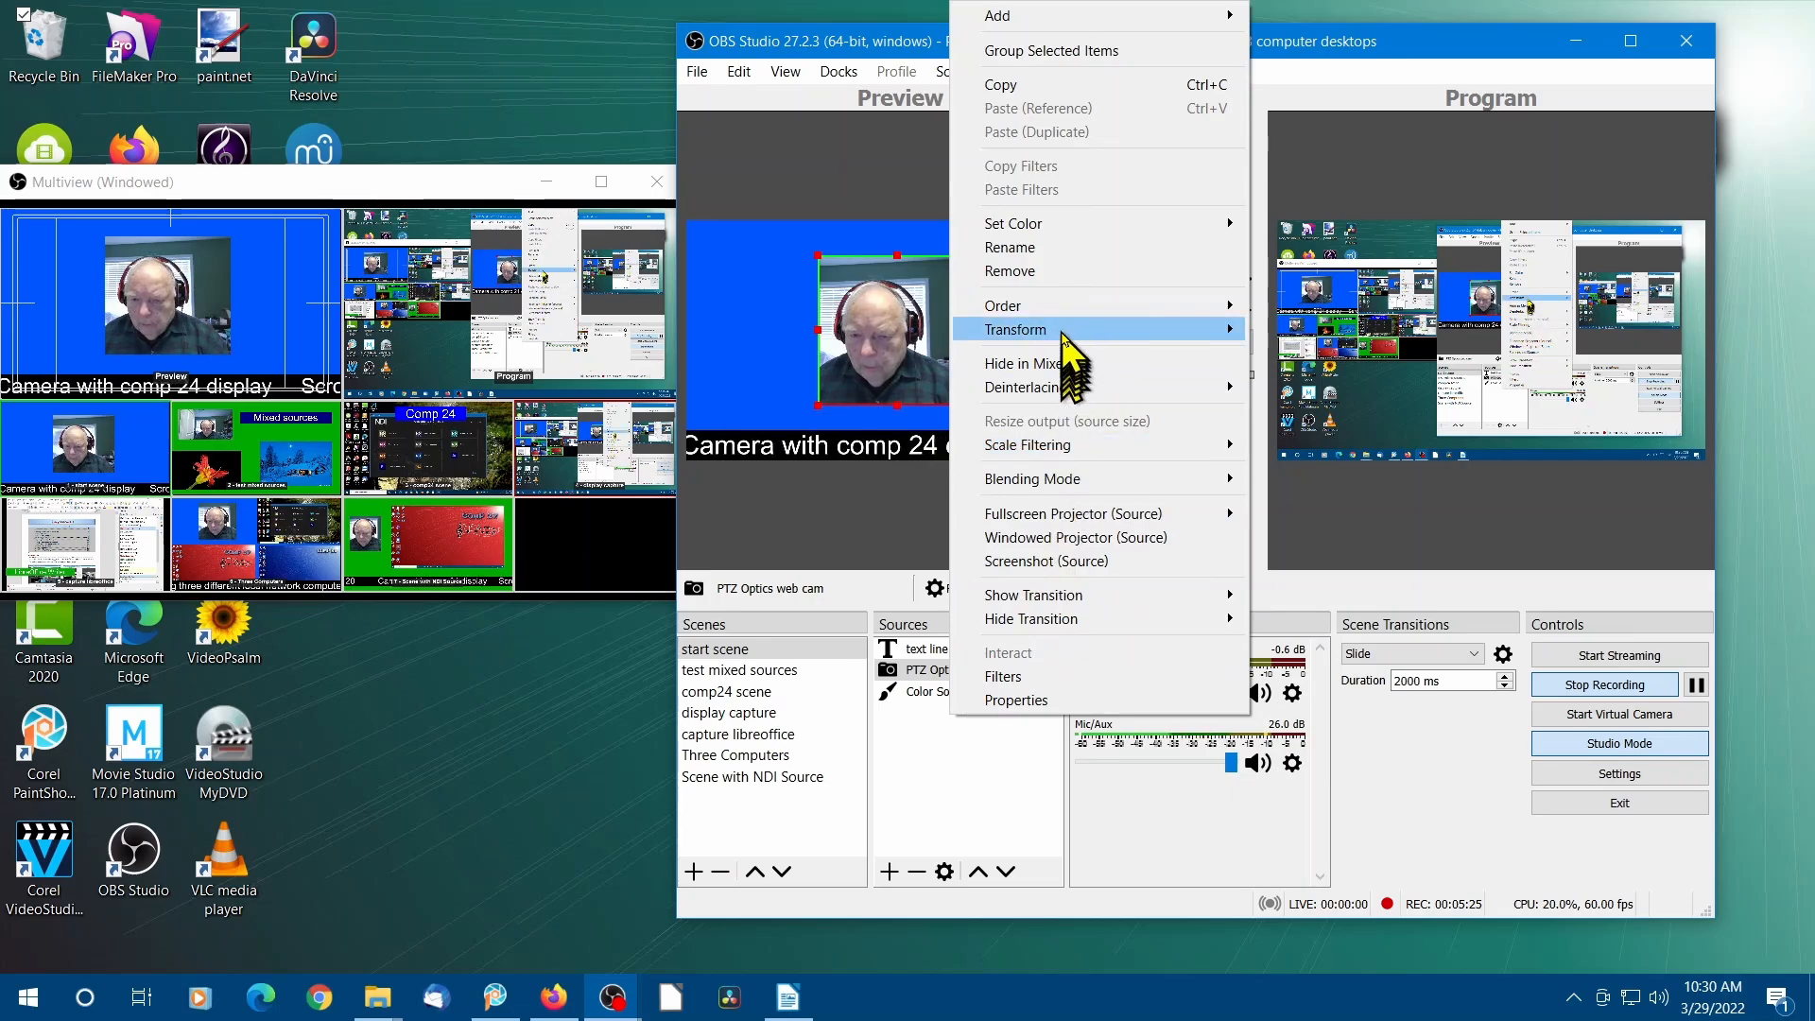
mouse_move(1063, 335)
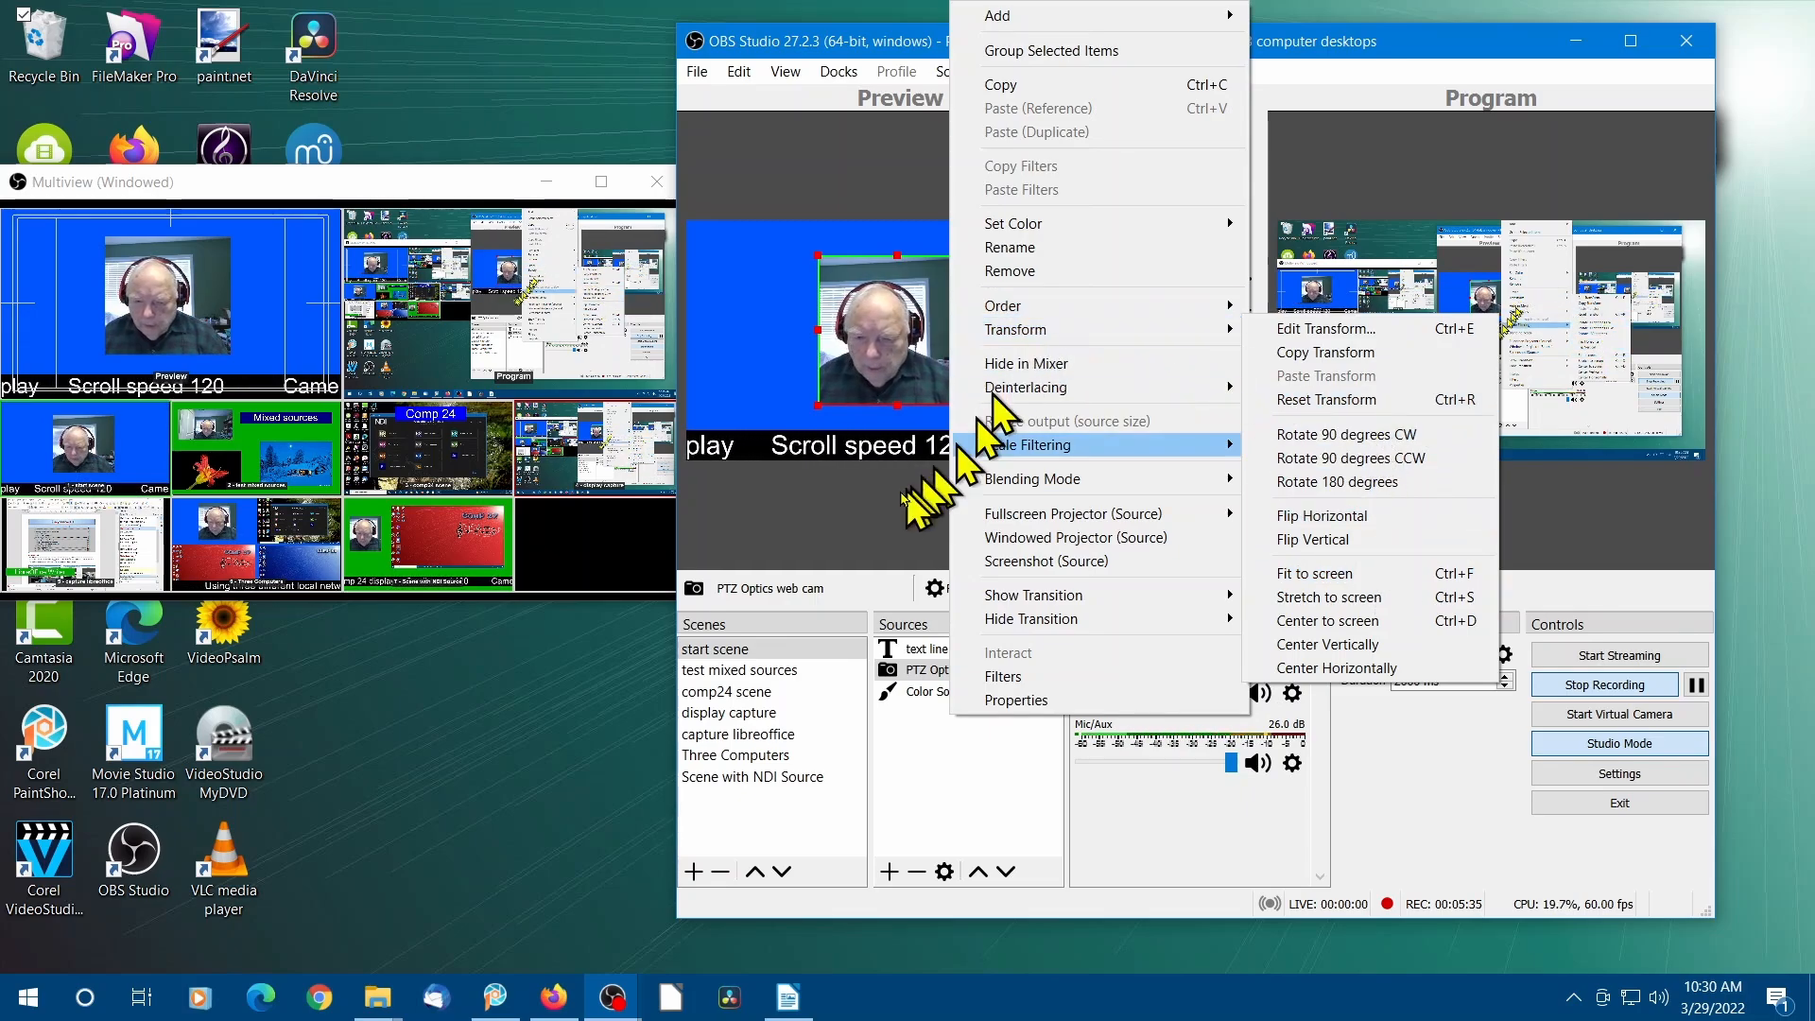
click(903, 671)
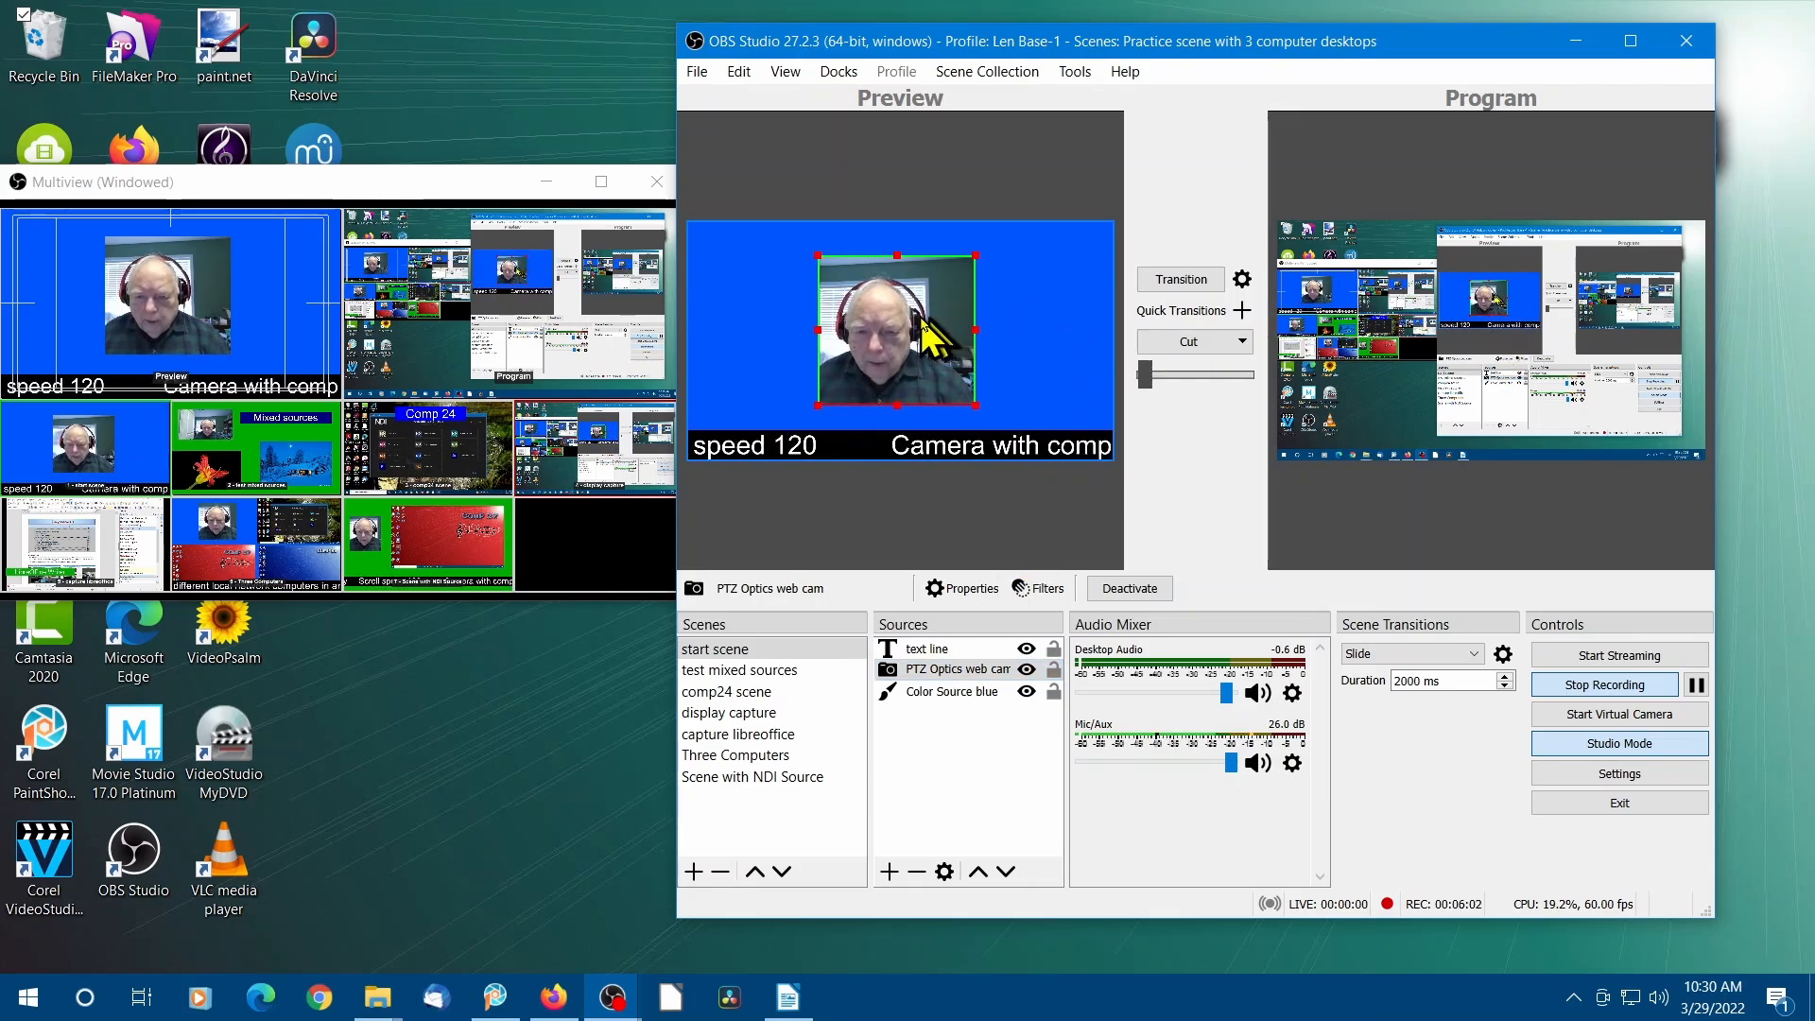
drag(905, 300, 883, 325)
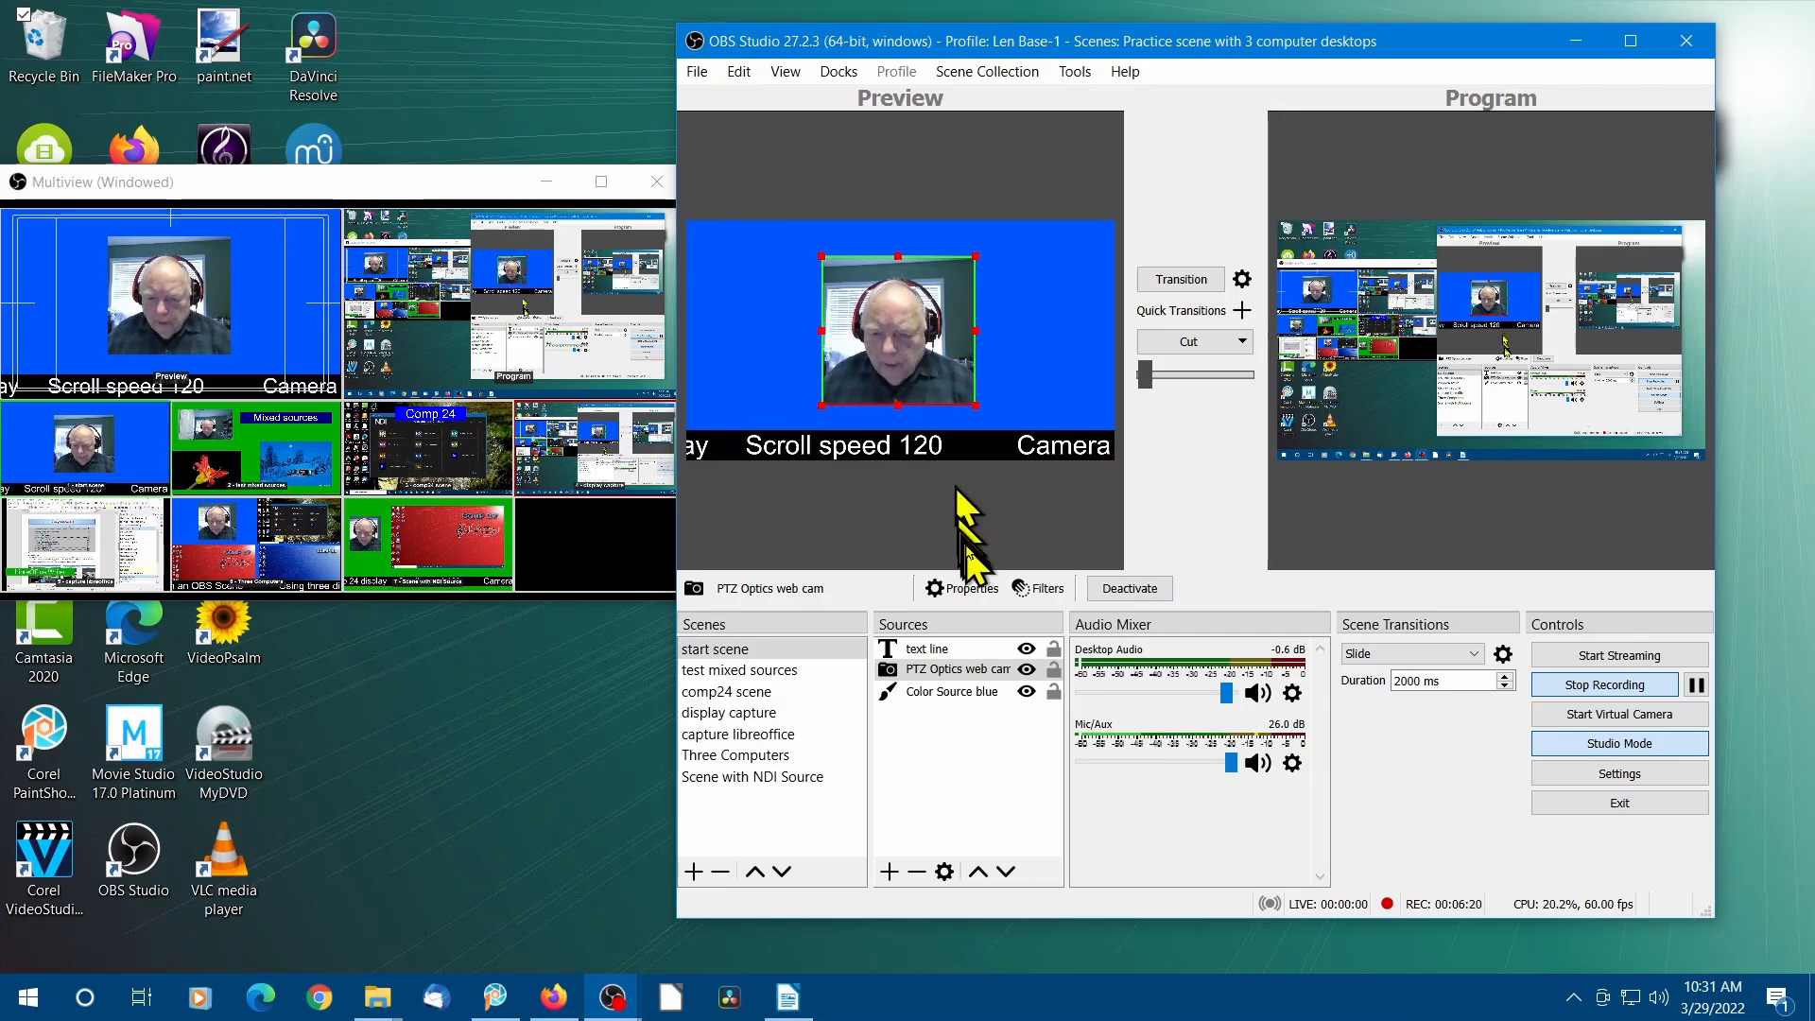
right_click(960, 671)
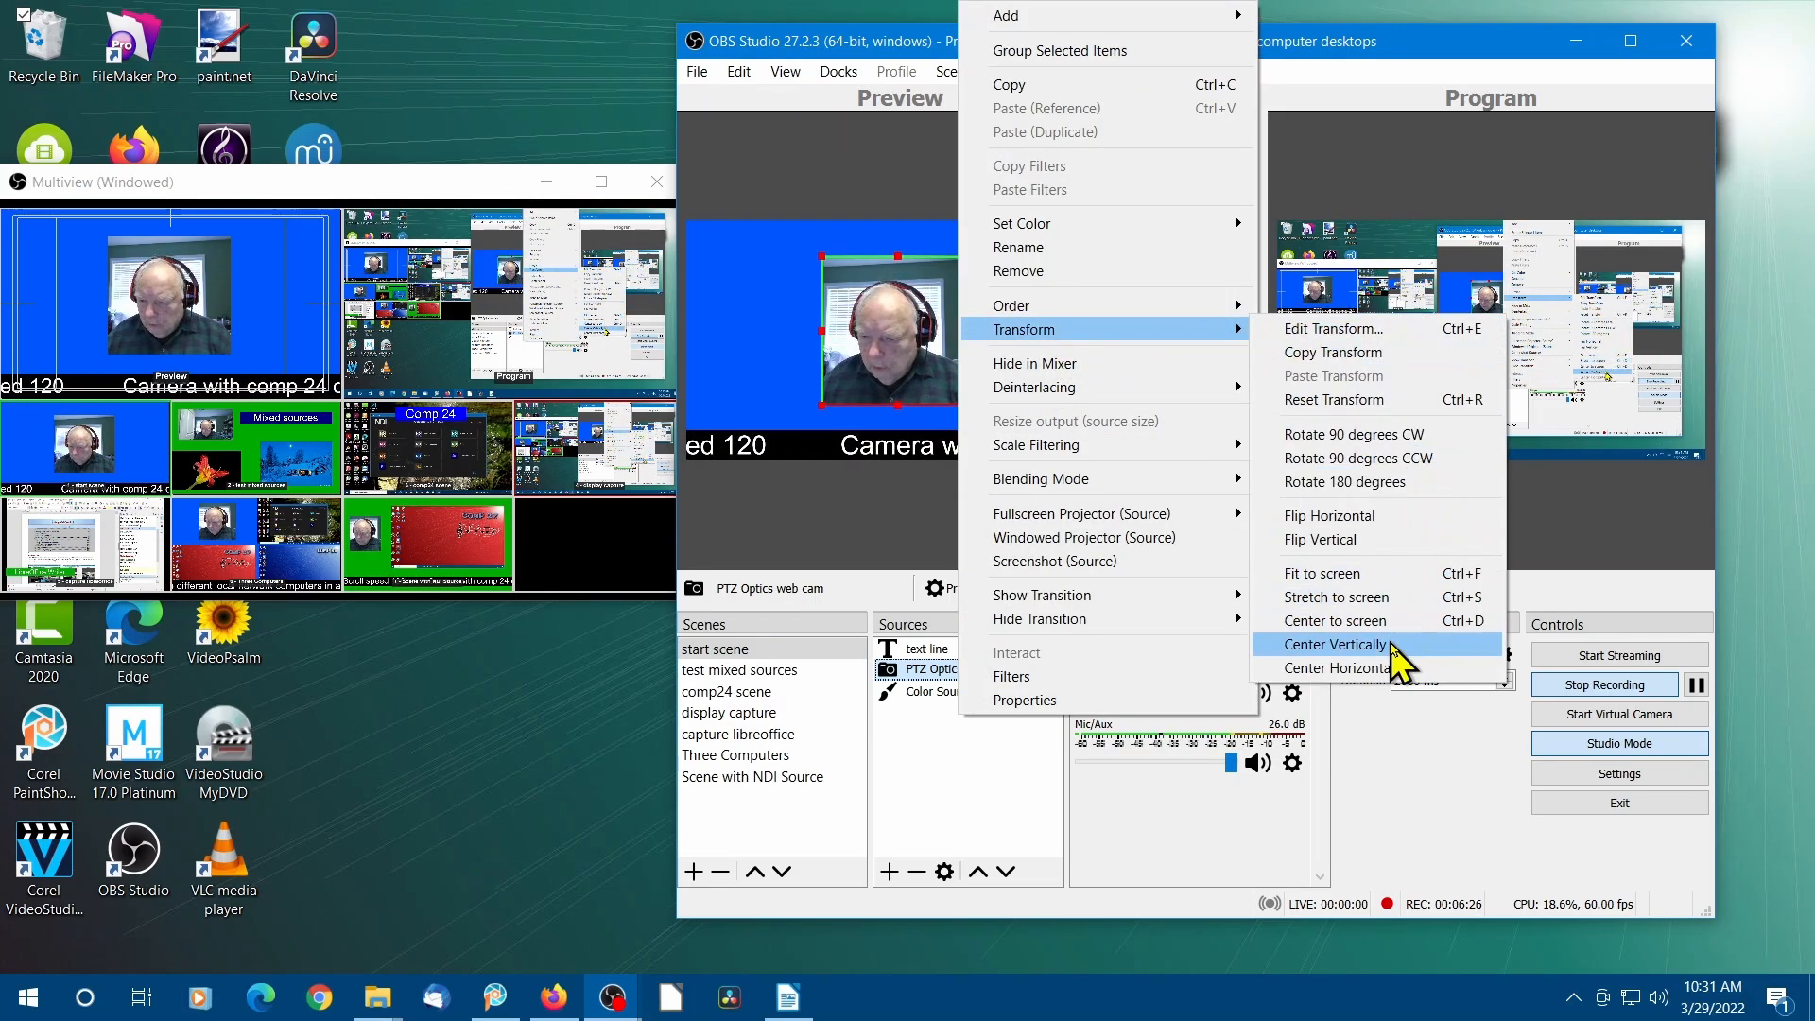
click(1371, 669)
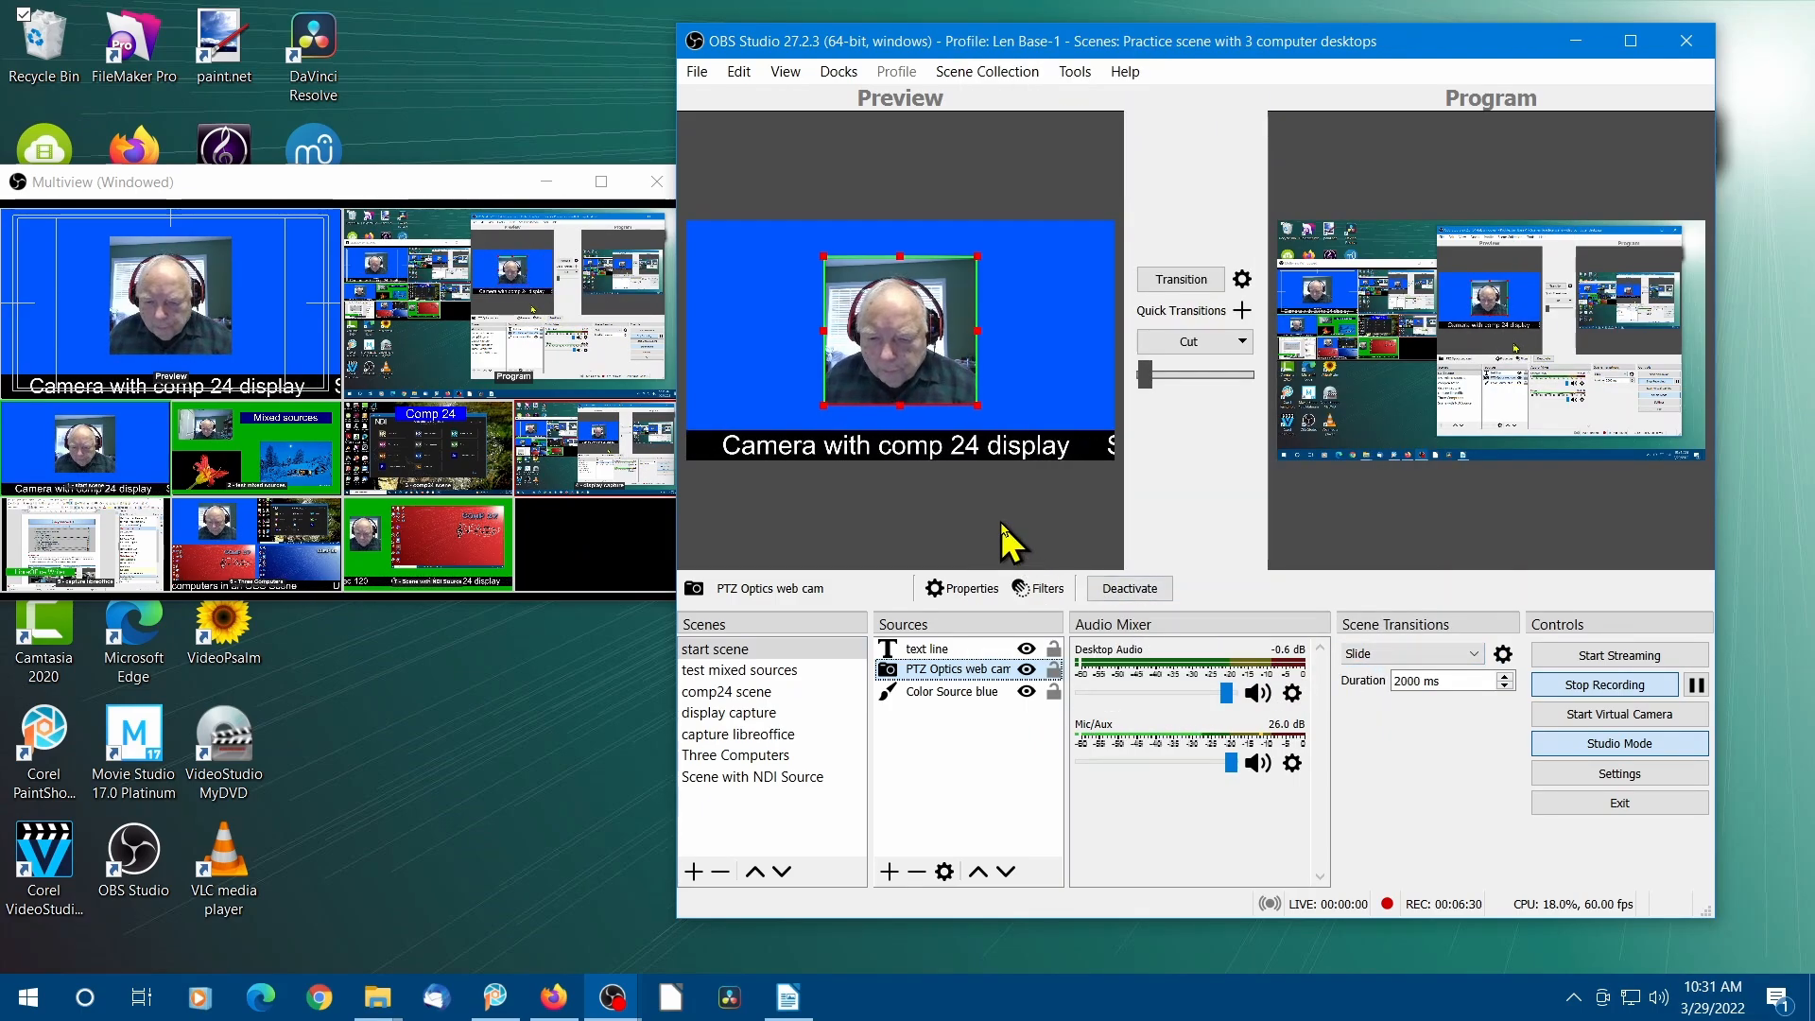
Step: Review the start scene's text line, PTZ Optics web cam and Color Source blue sources one by one
click(960, 650)
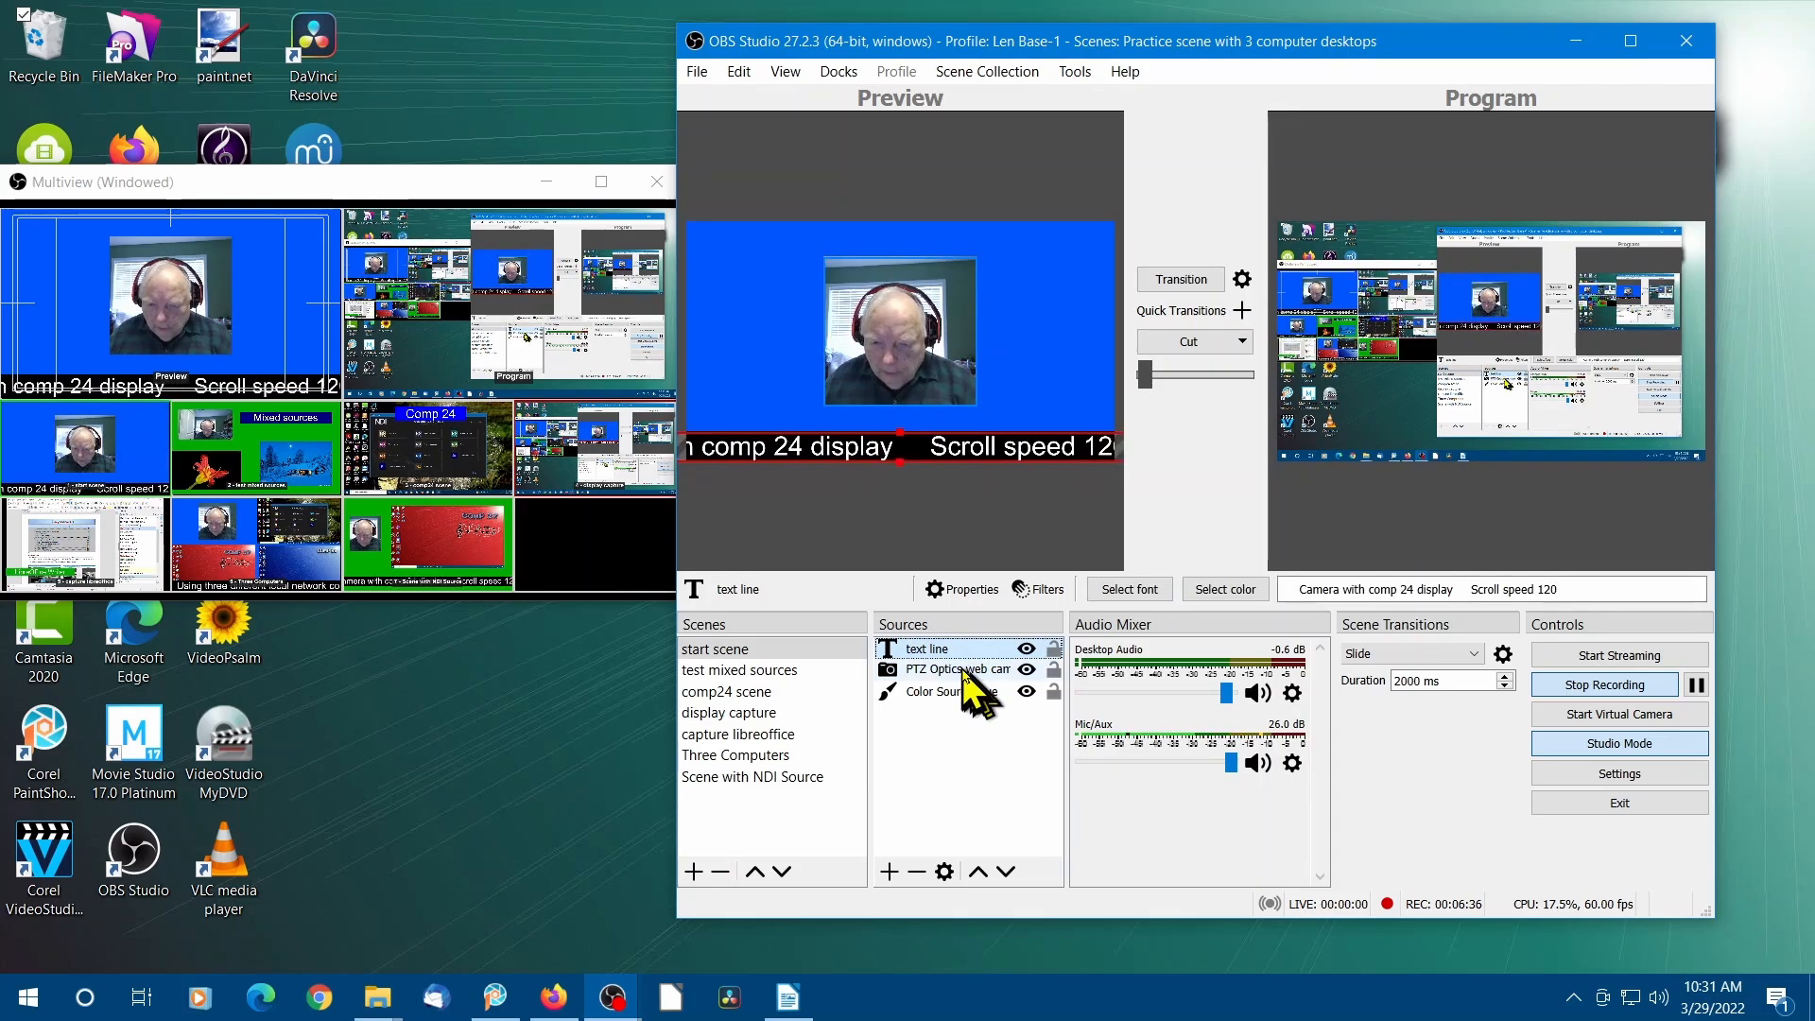
click(963, 669)
click(959, 696)
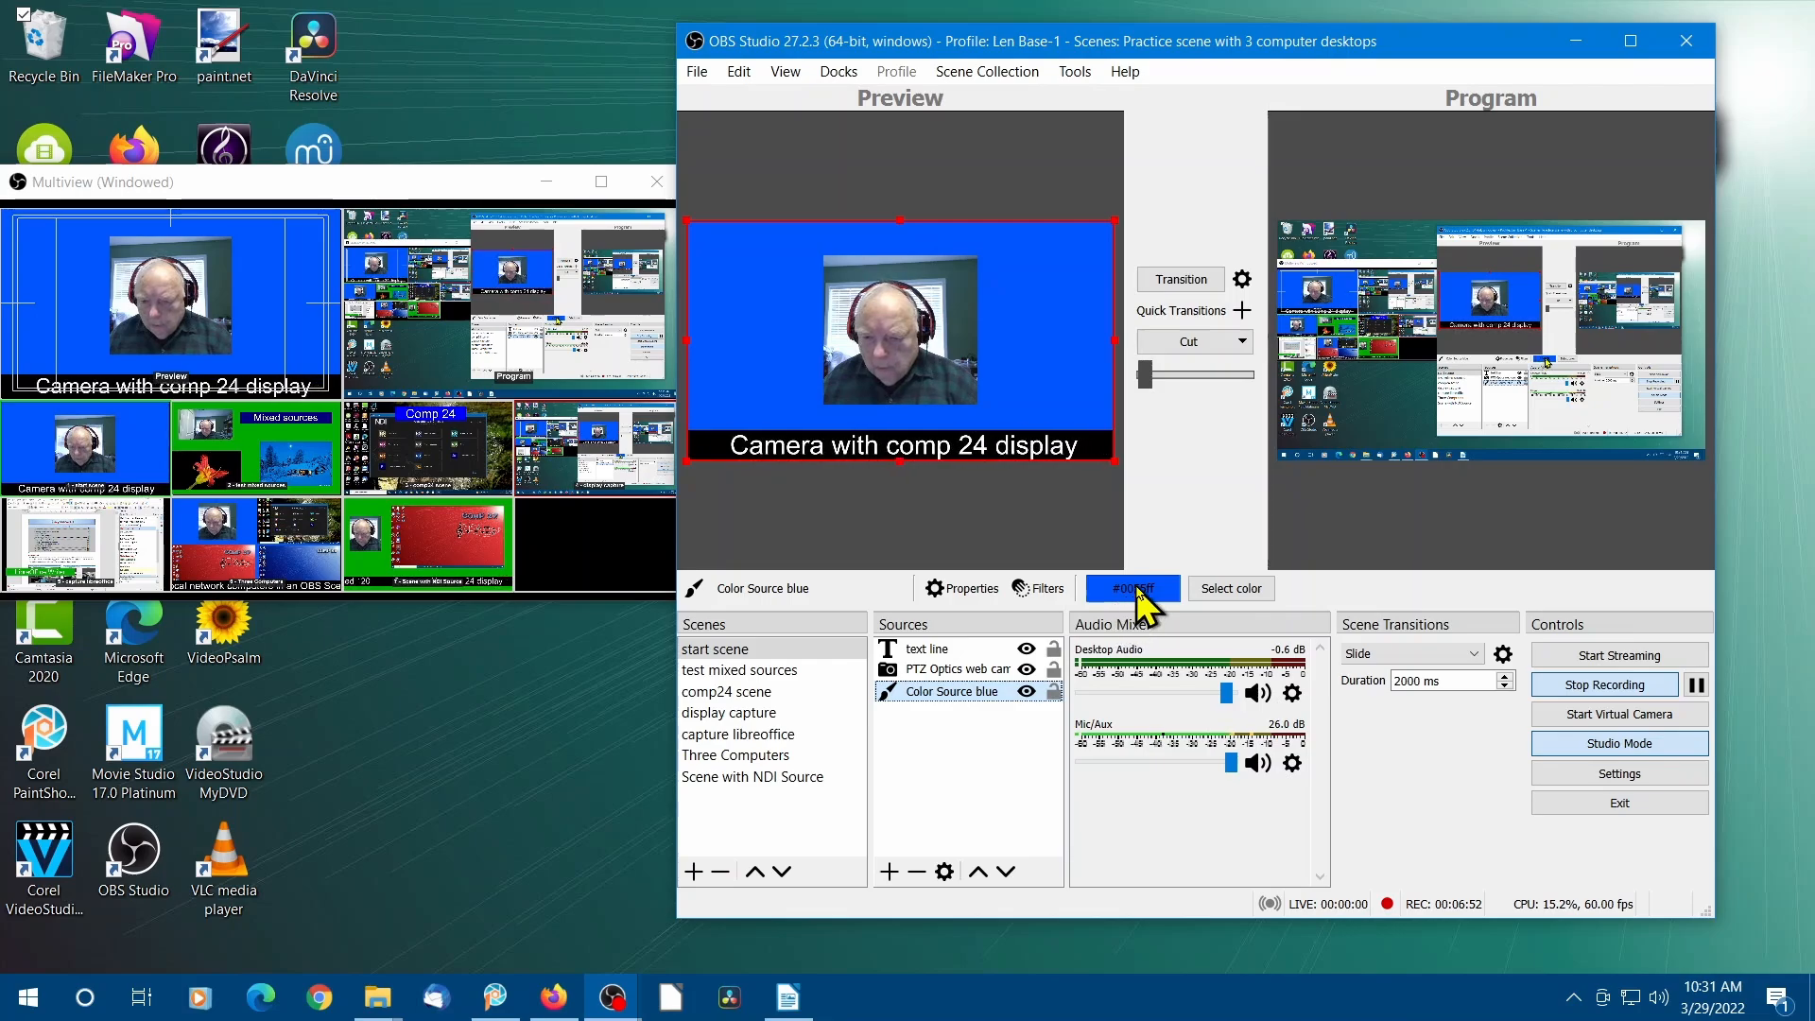
Step: Load the test mixed sources scene into the preview, then shrink and reposition its "Mixed sources" title text
click(747, 671)
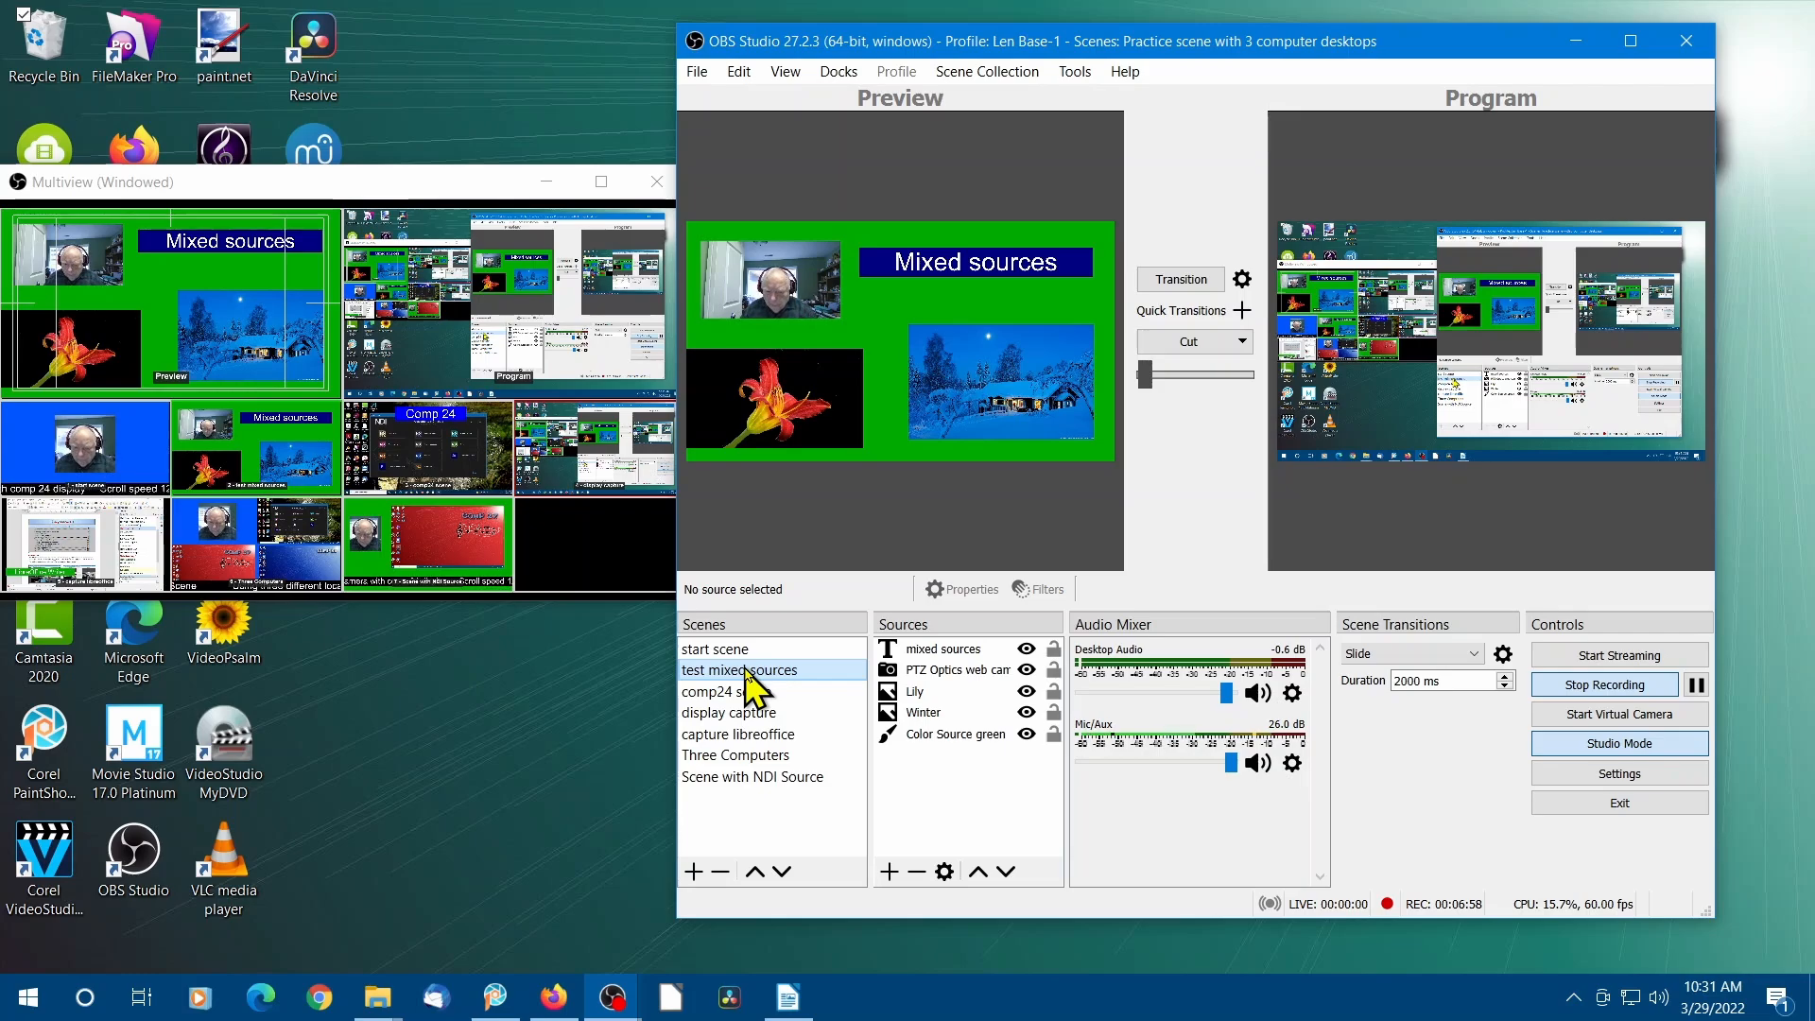
click(943, 650)
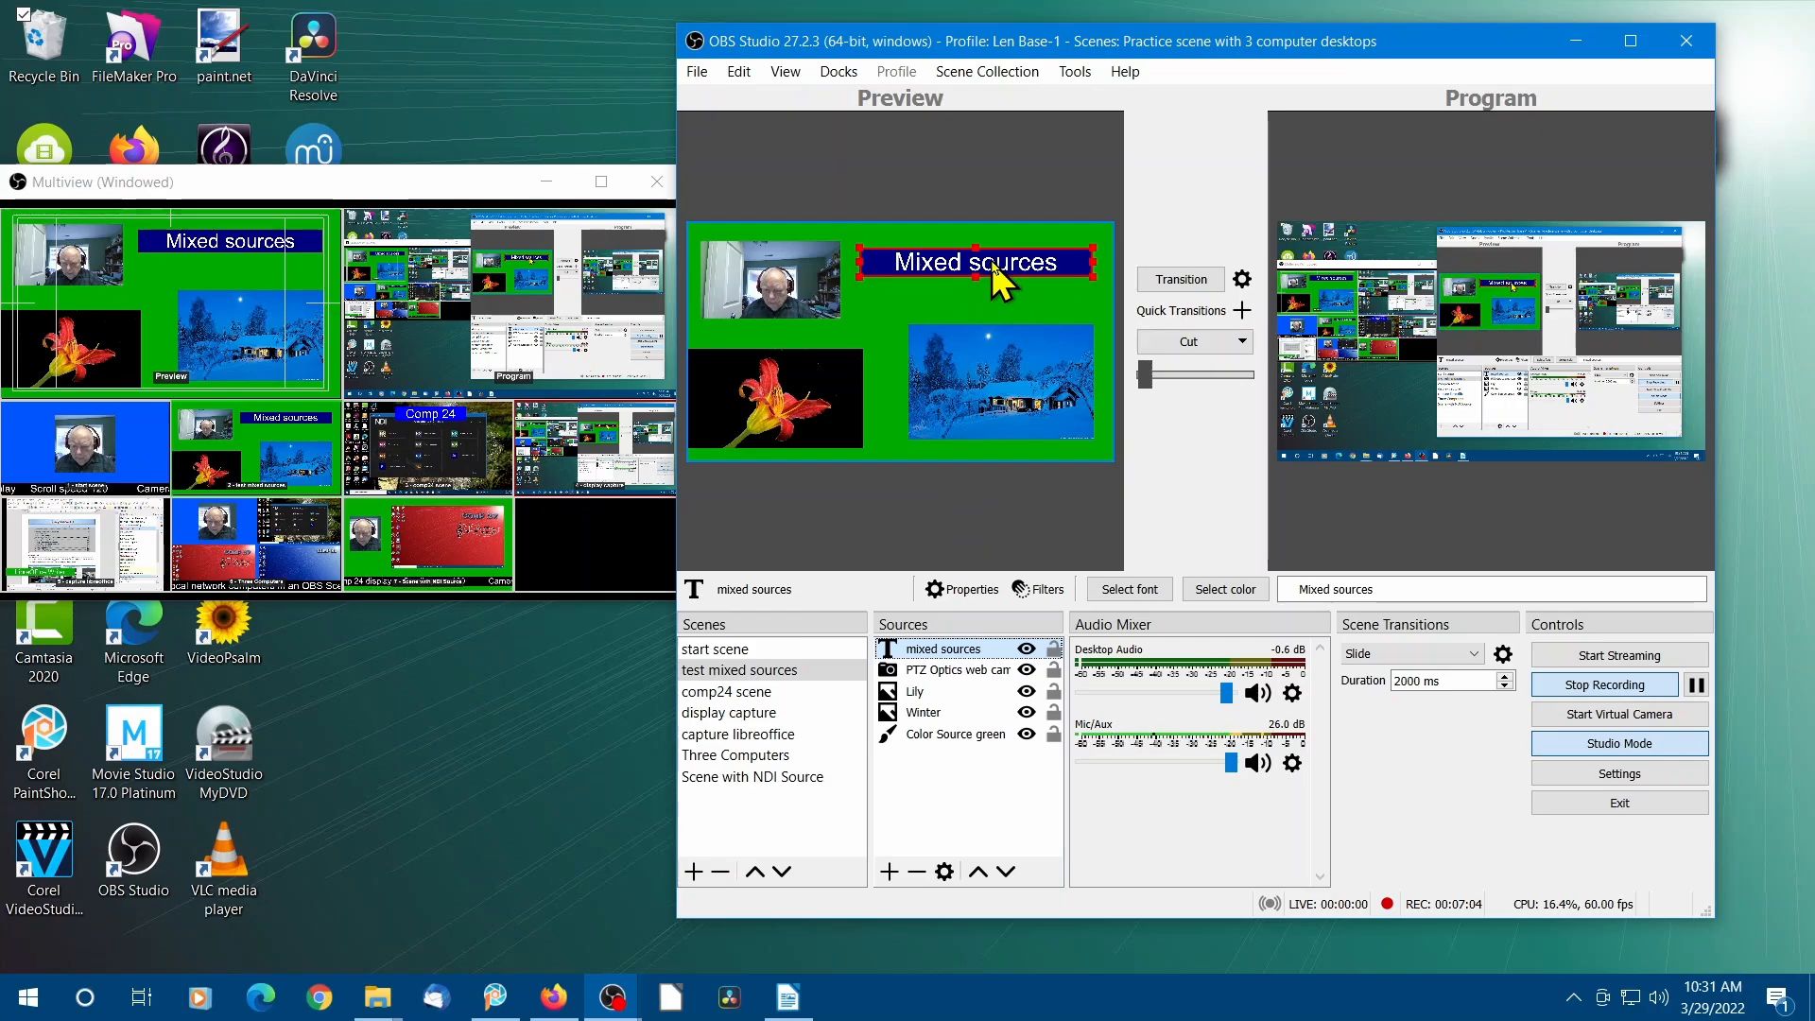
mouse_move(992, 268)
mouse_down()
mouse_move(976, 252)
mouse_move(977, 293)
mouse_move(981, 272)
mouse_move(1010, 269)
mouse_up()
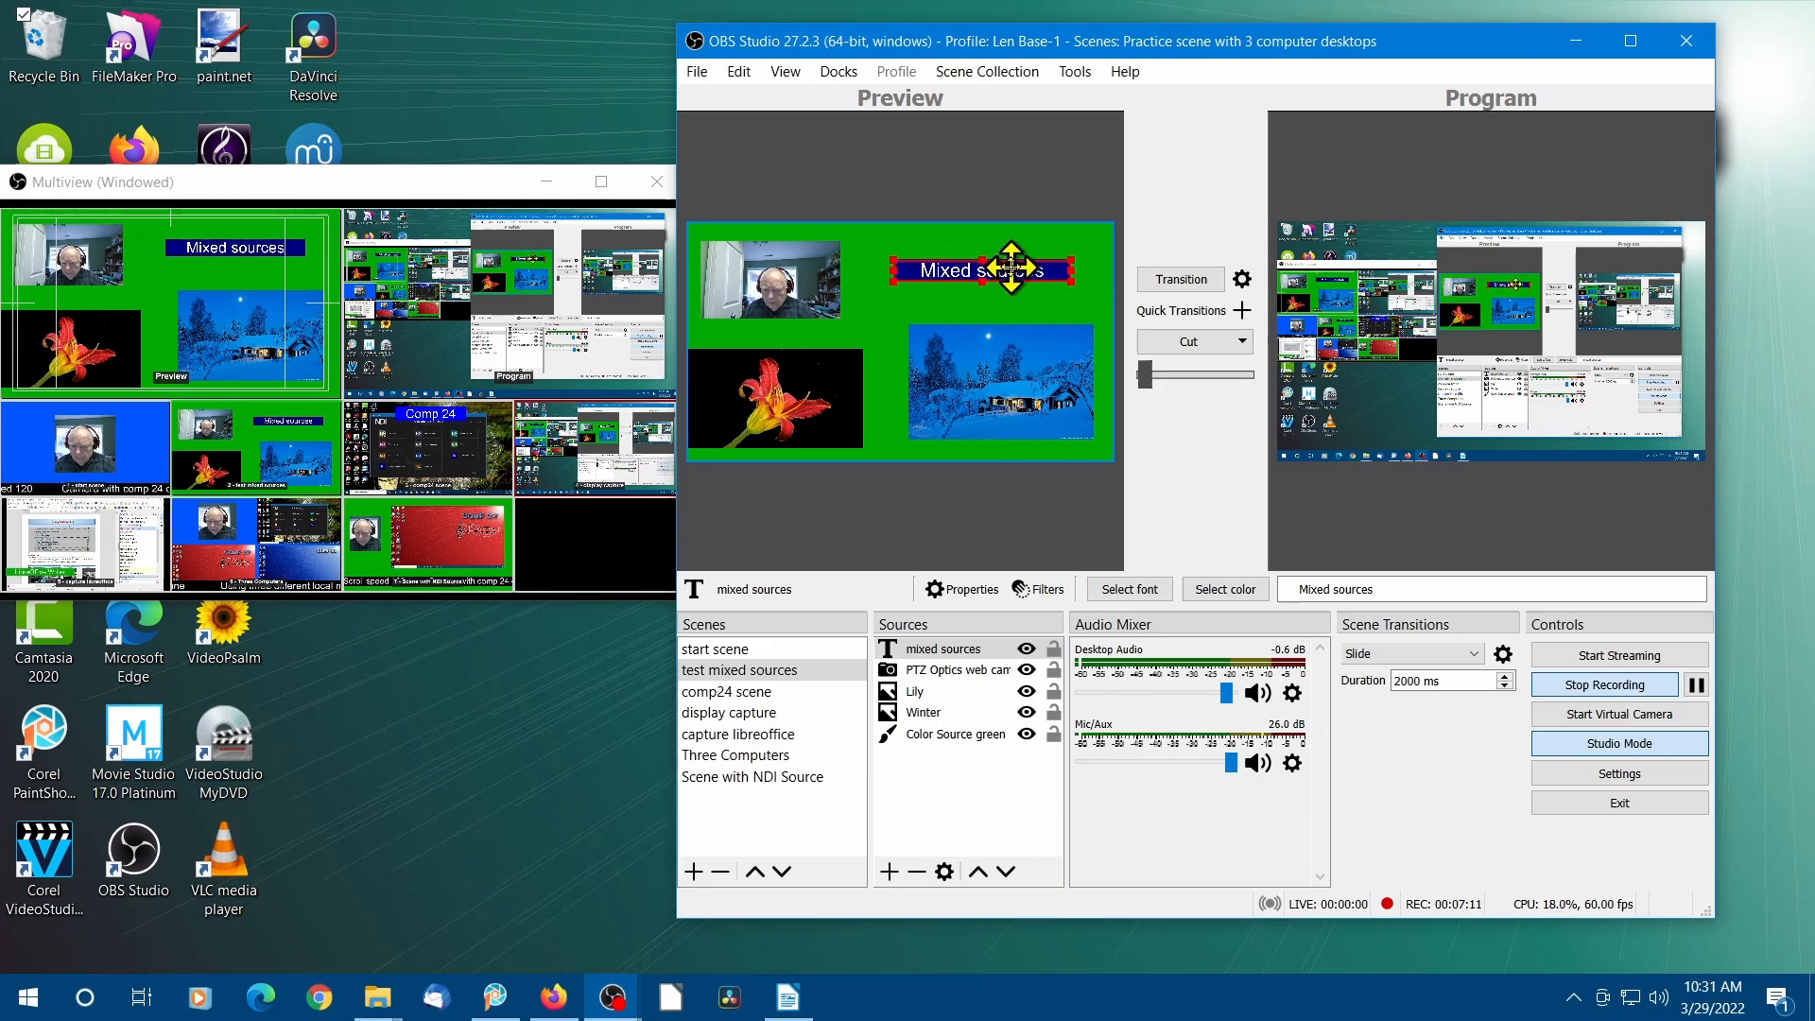
Step: Enlarge the PTZ Optics web cam image in the mixed sources scene and reposition it above the lily picture
click(950, 671)
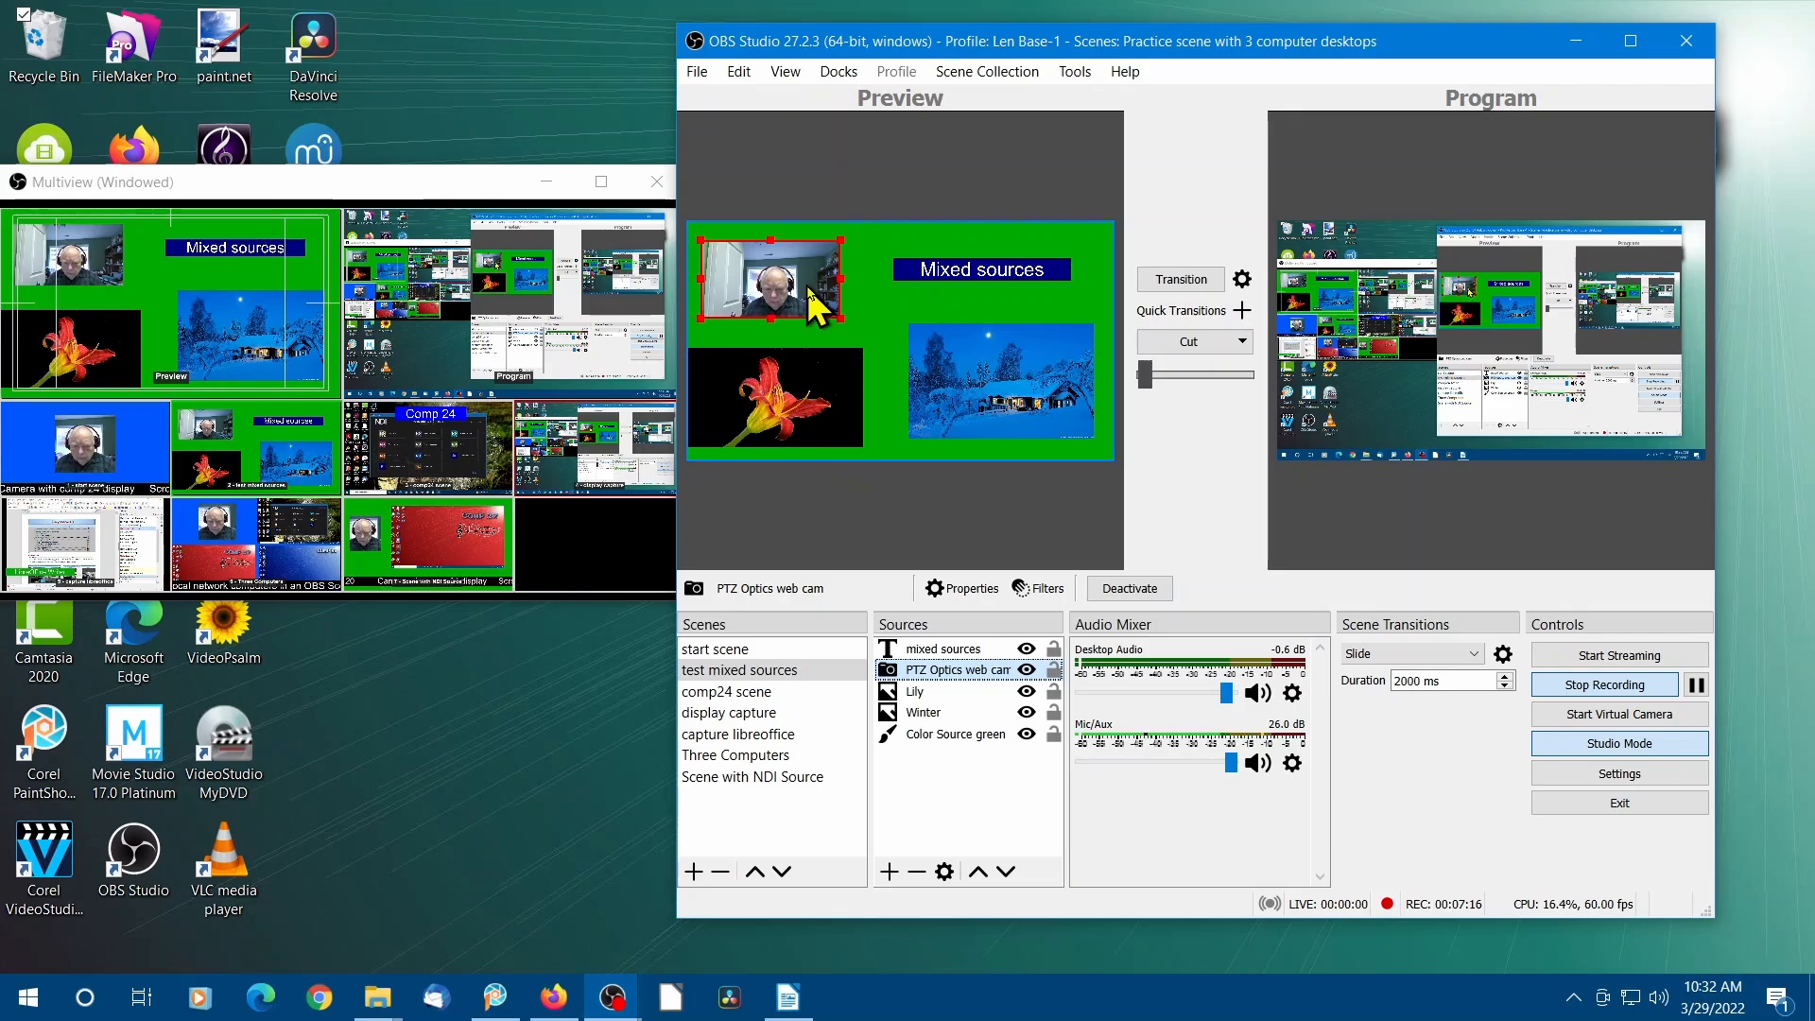
drag(803, 266, 808, 261)
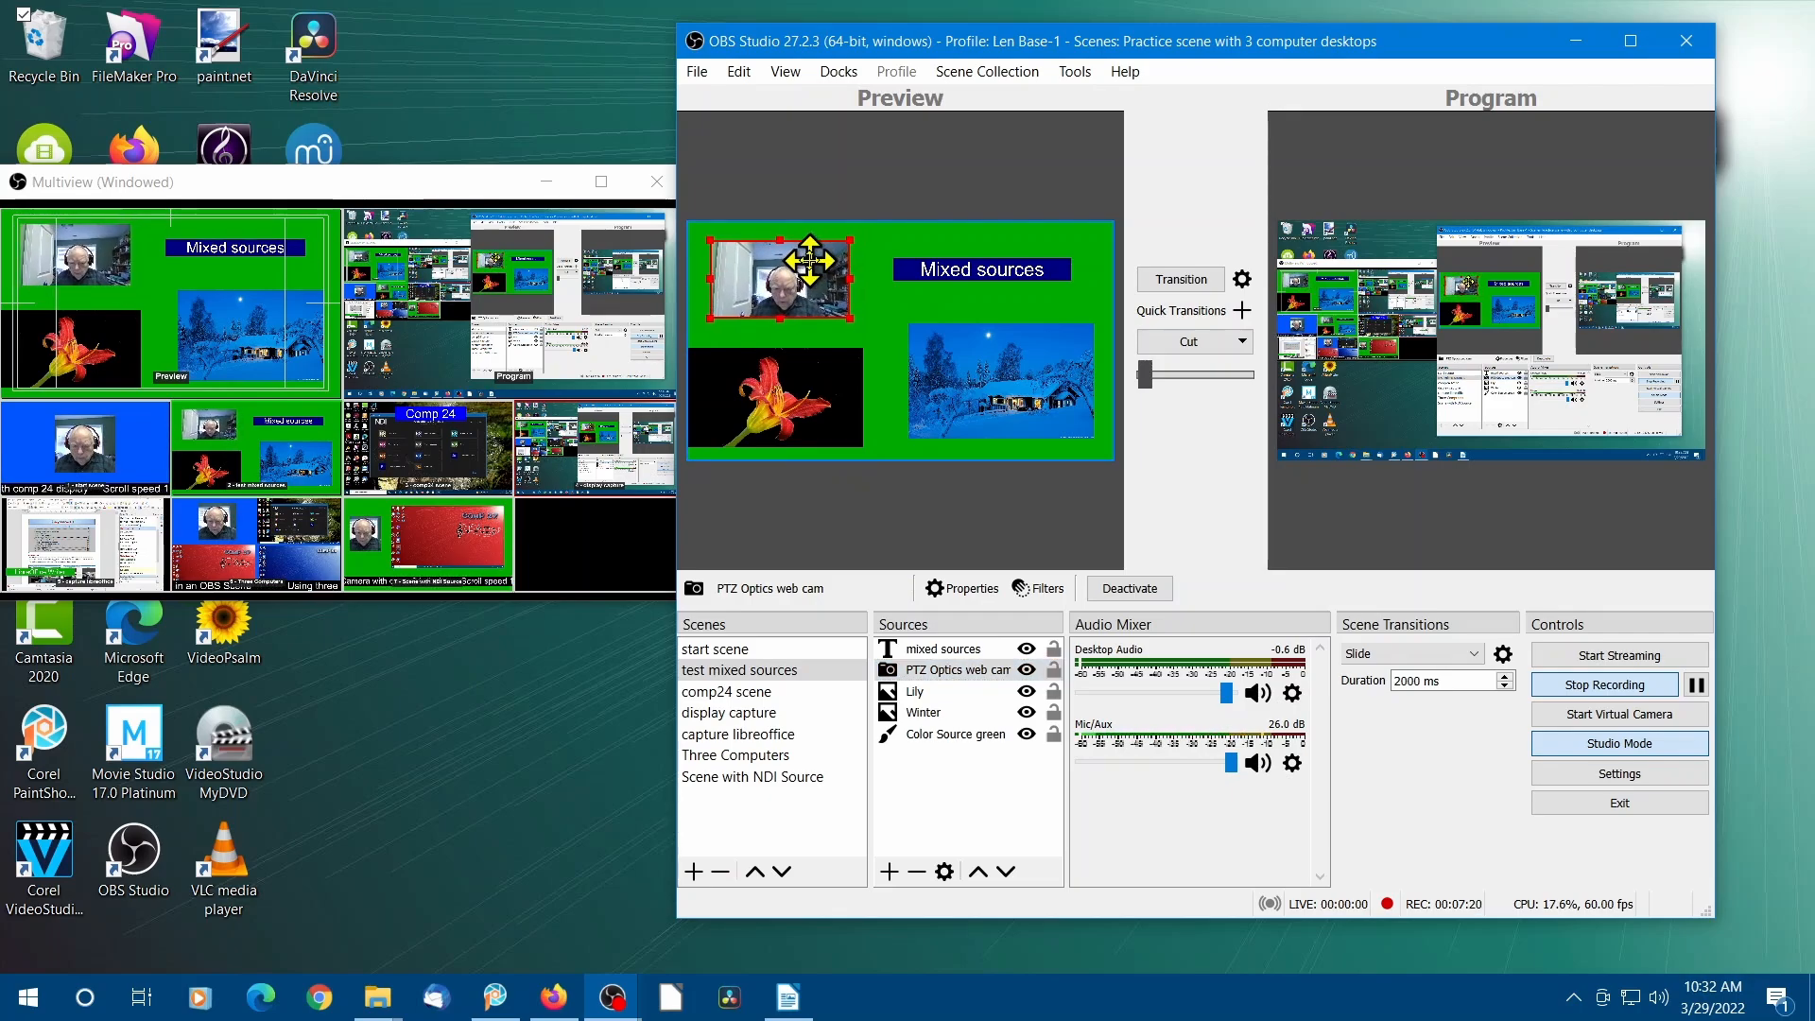
drag(850, 318, 870, 331)
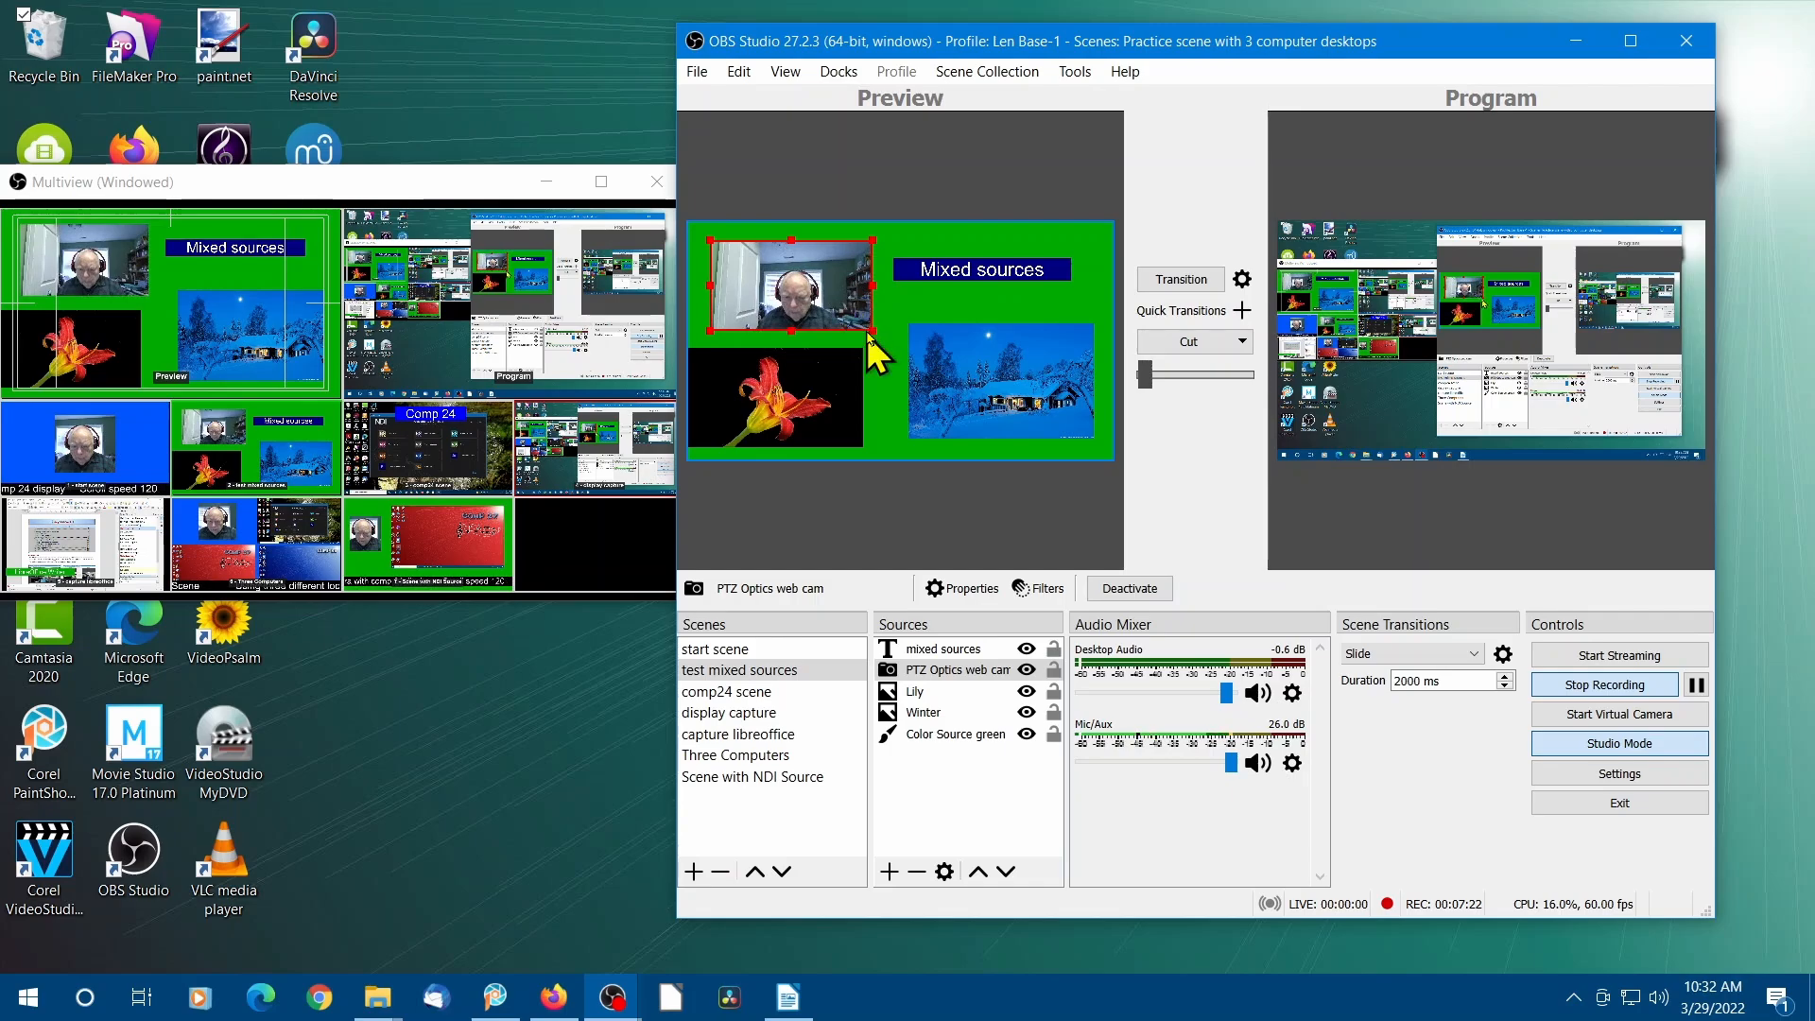
drag(841, 256, 834, 260)
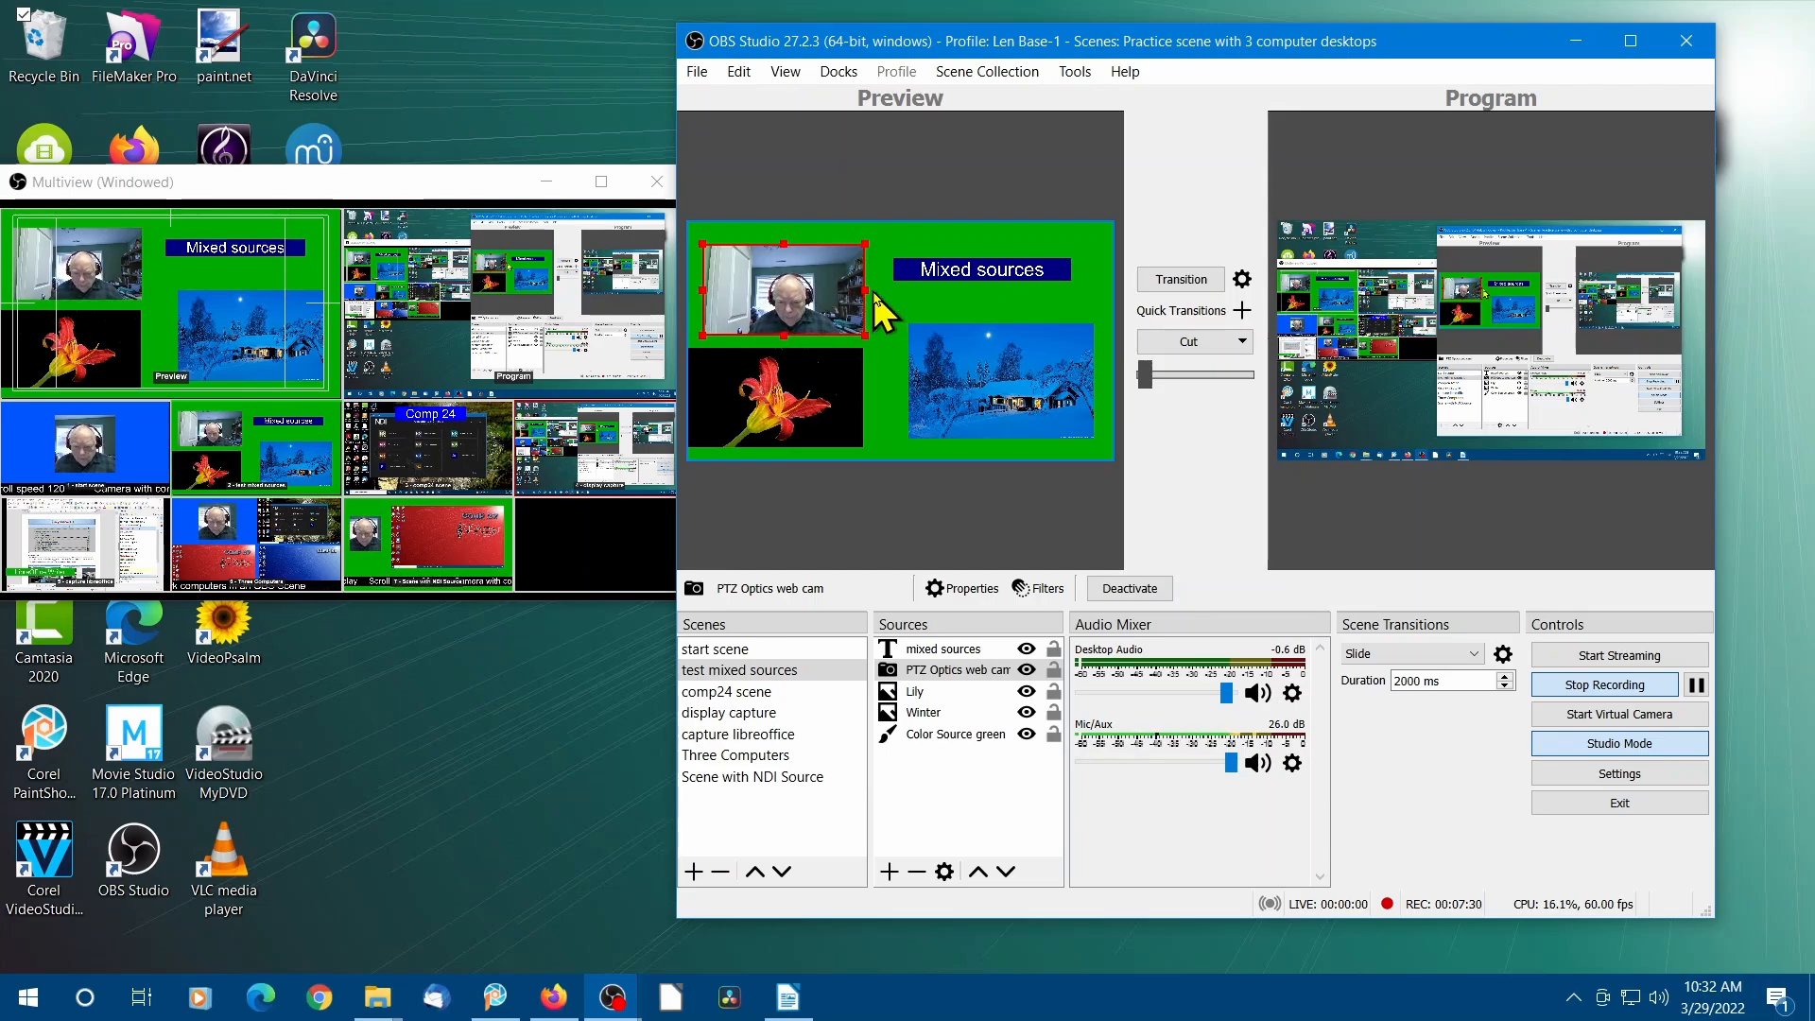
Step: Crop both sides of the web cam image around the person and move it back above the lily picture
drag(860, 289, 844, 289)
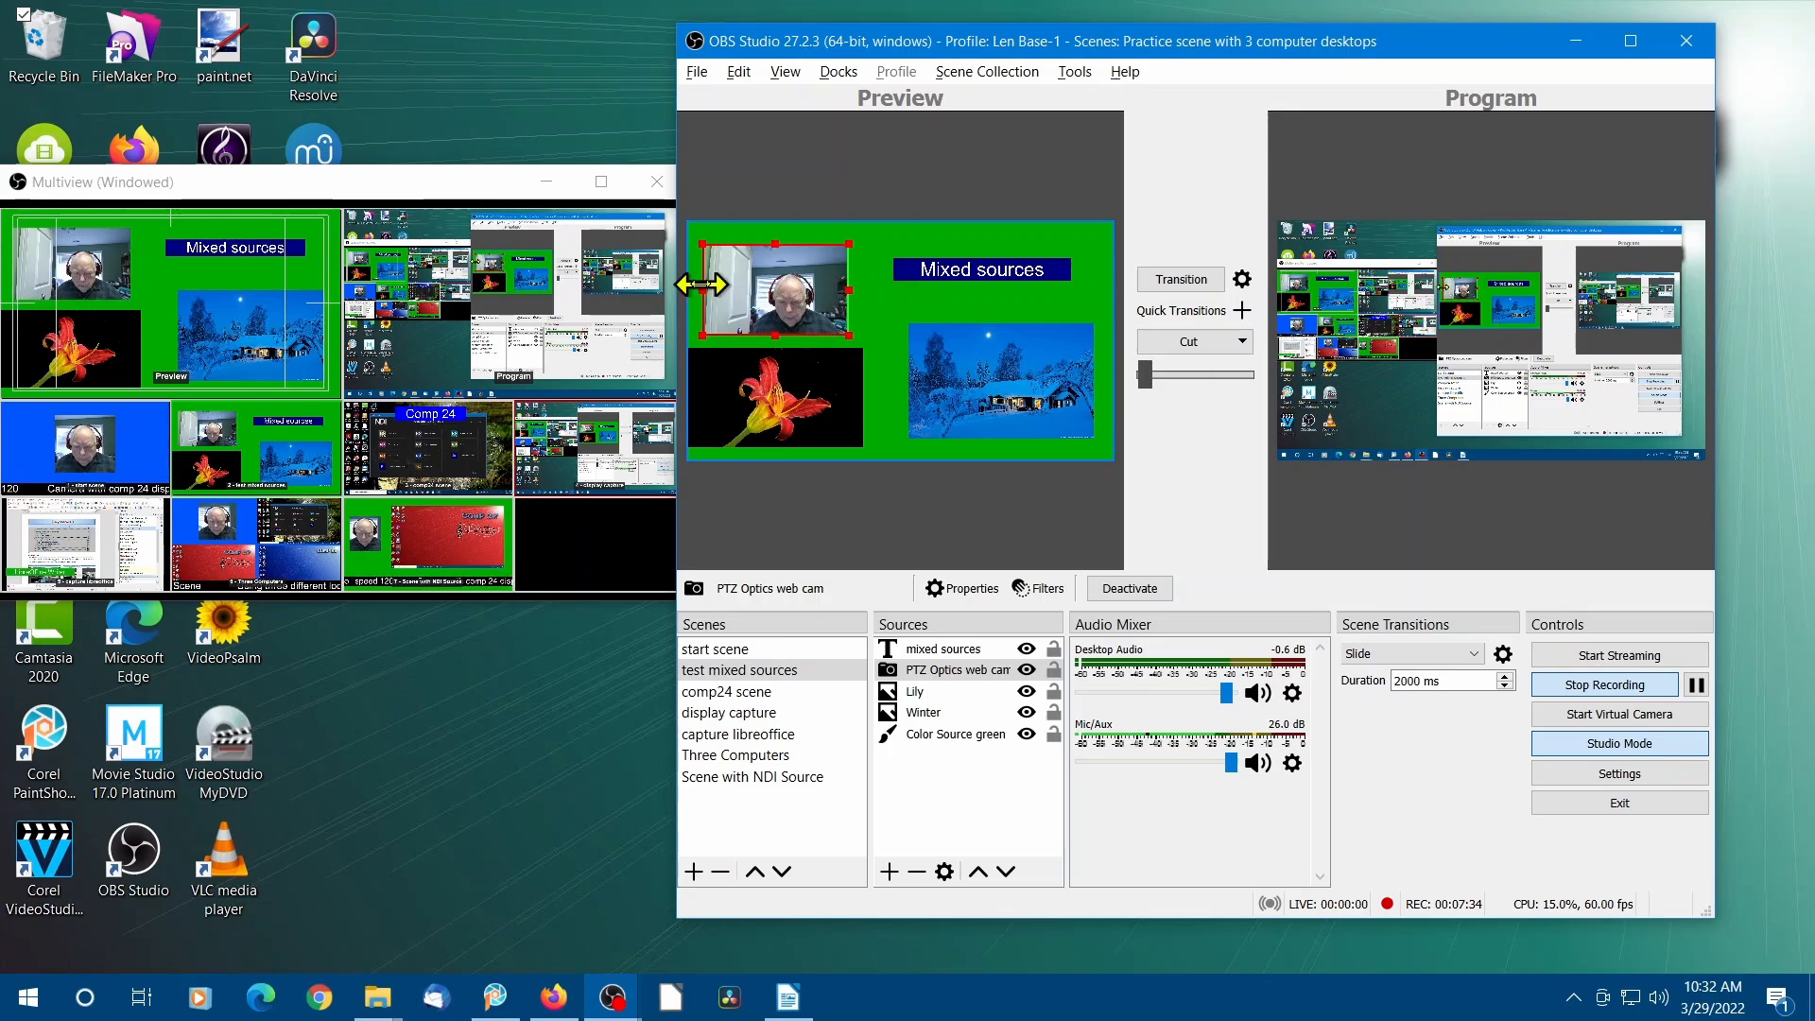
drag(702, 290, 739, 289)
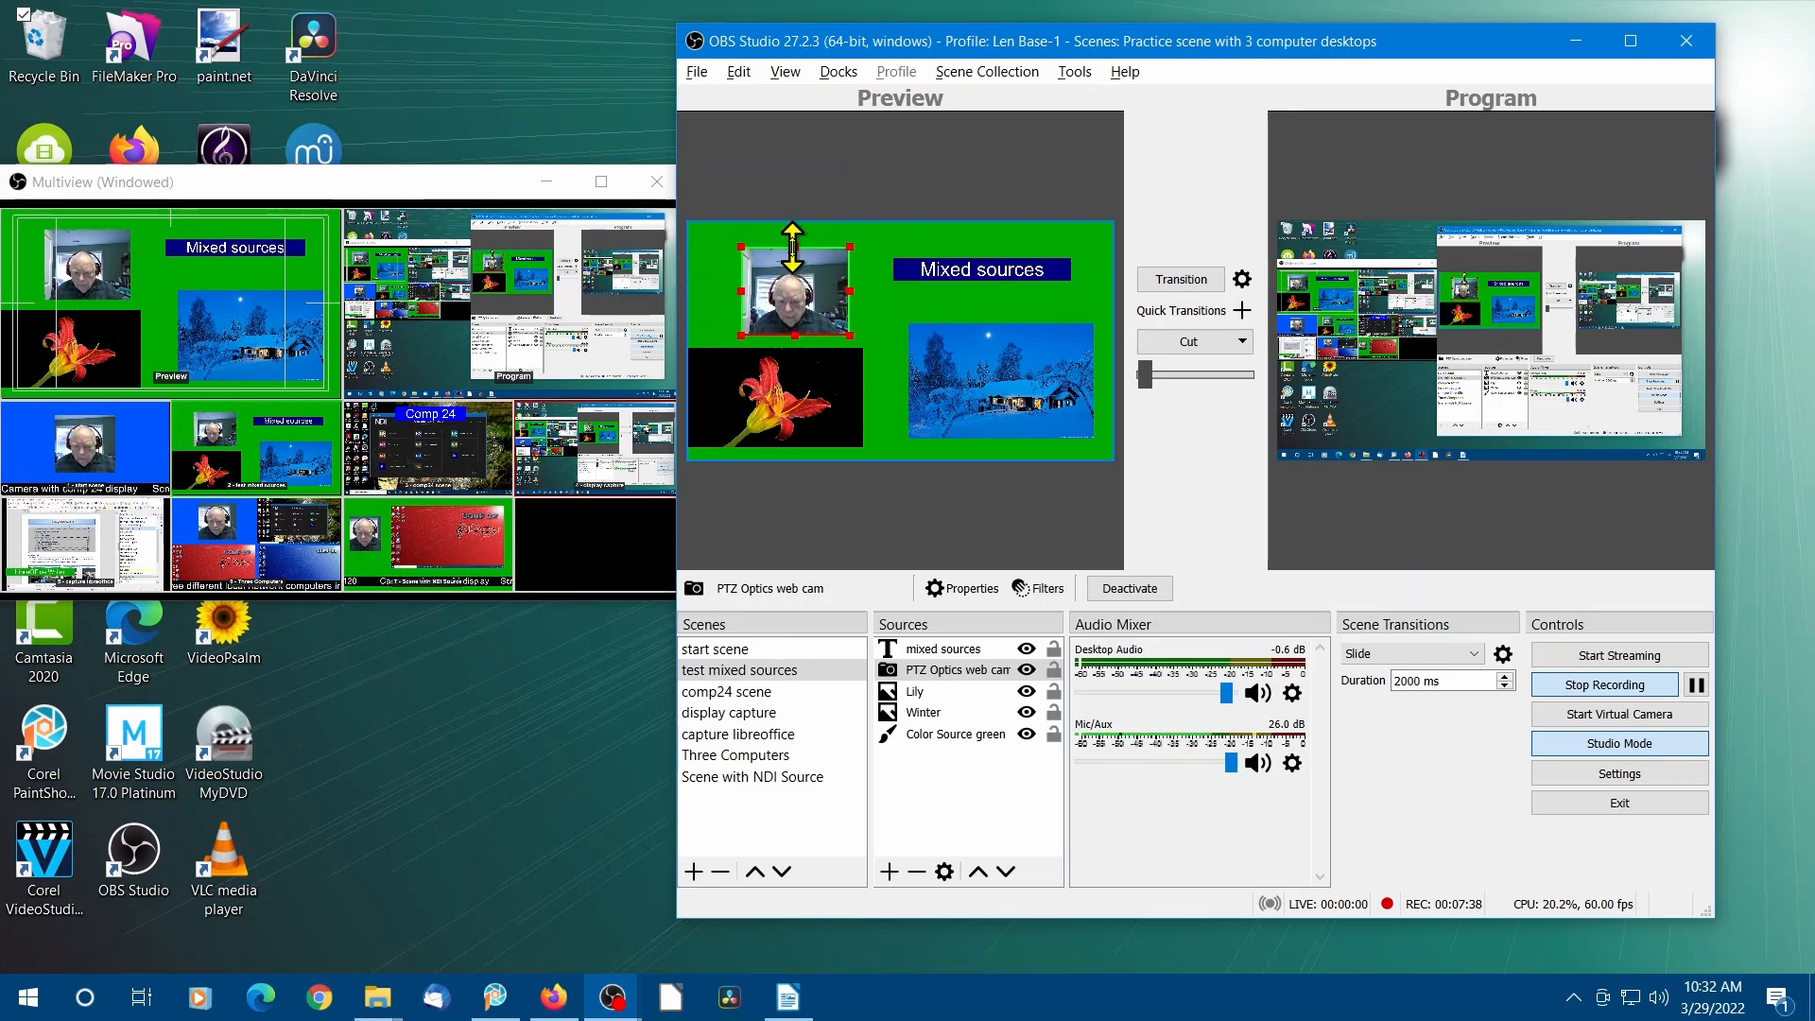
drag(822, 270, 774, 284)
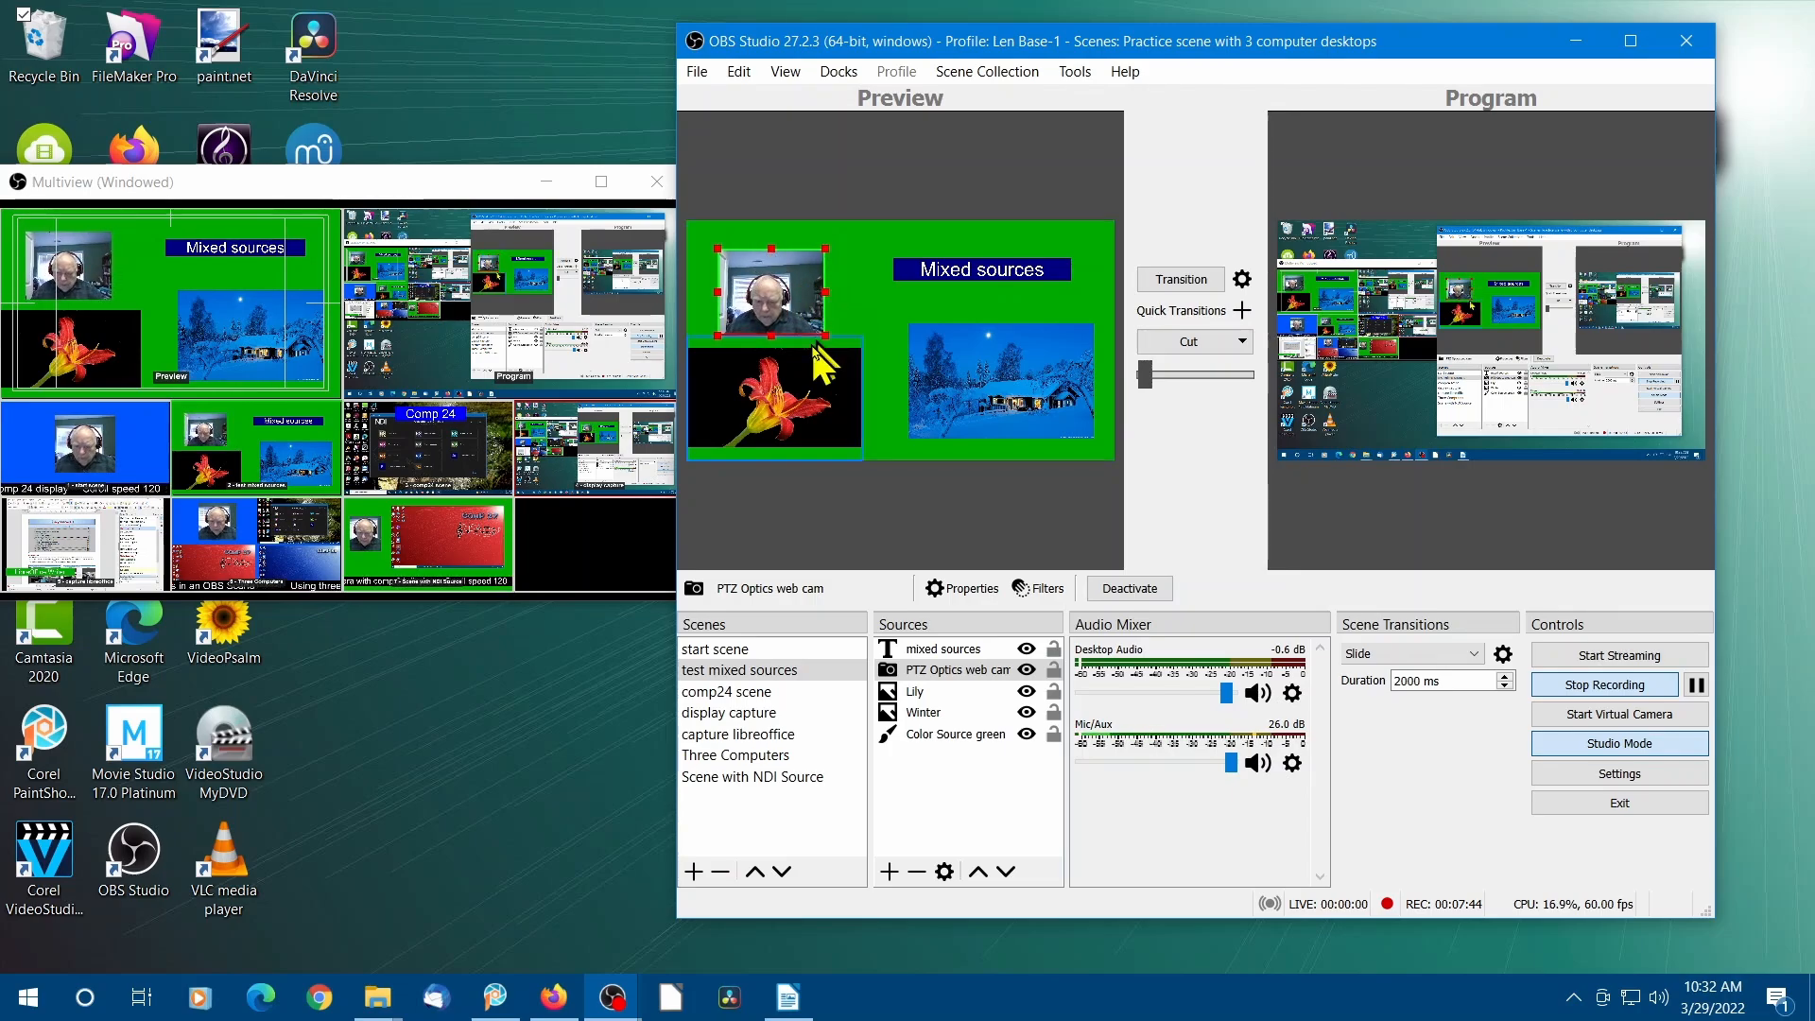
Step: Examine the Lily and Winter image sources and the Color Source green background in the mixed sources scene
click(911, 691)
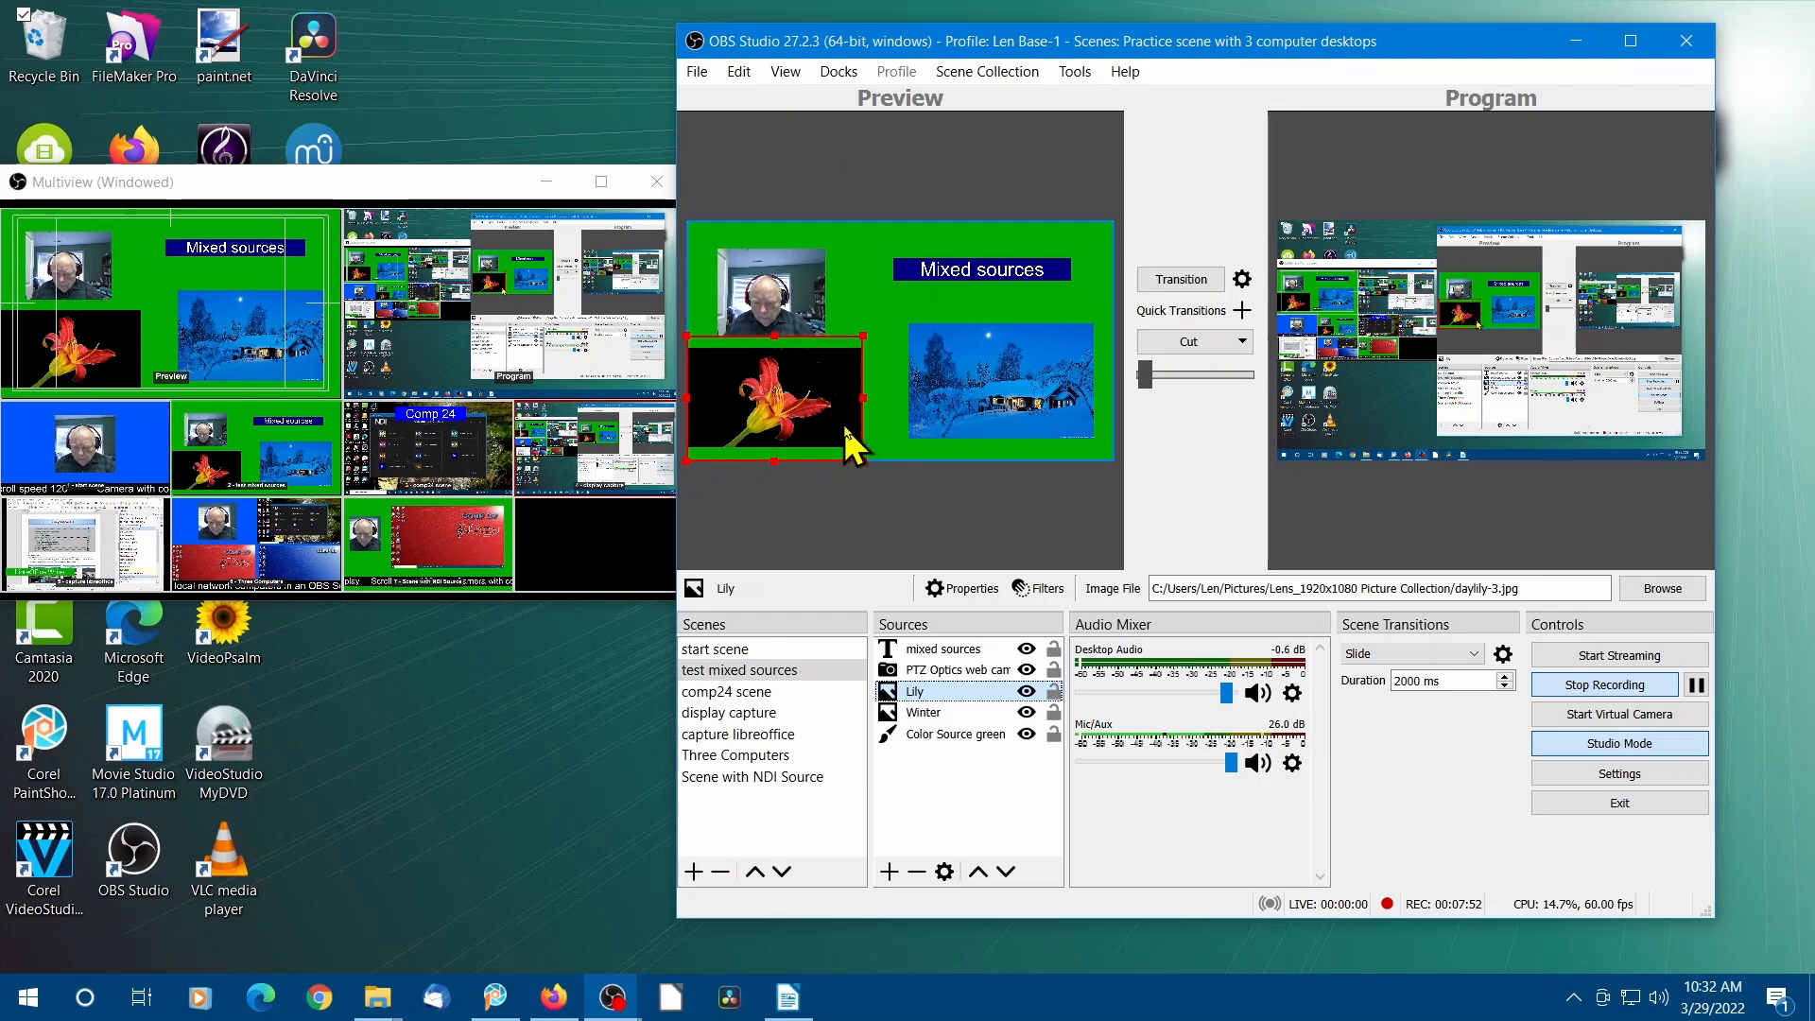
click(923, 712)
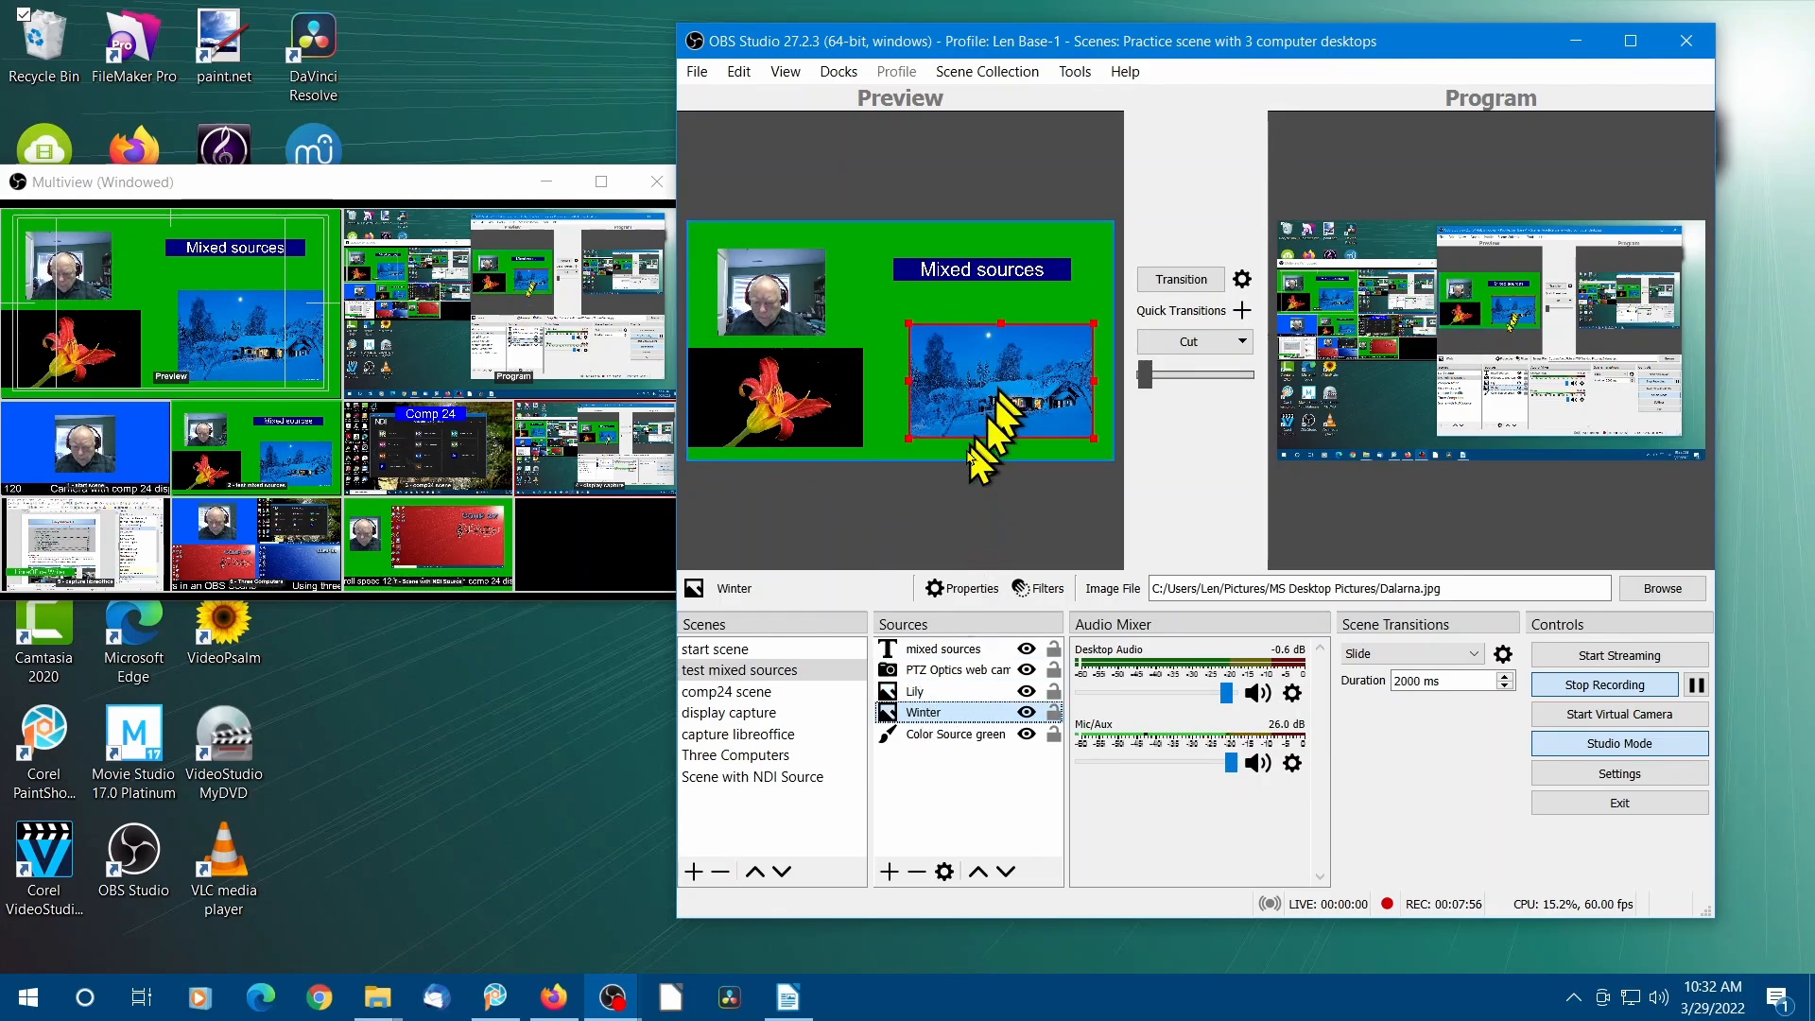
click(936, 736)
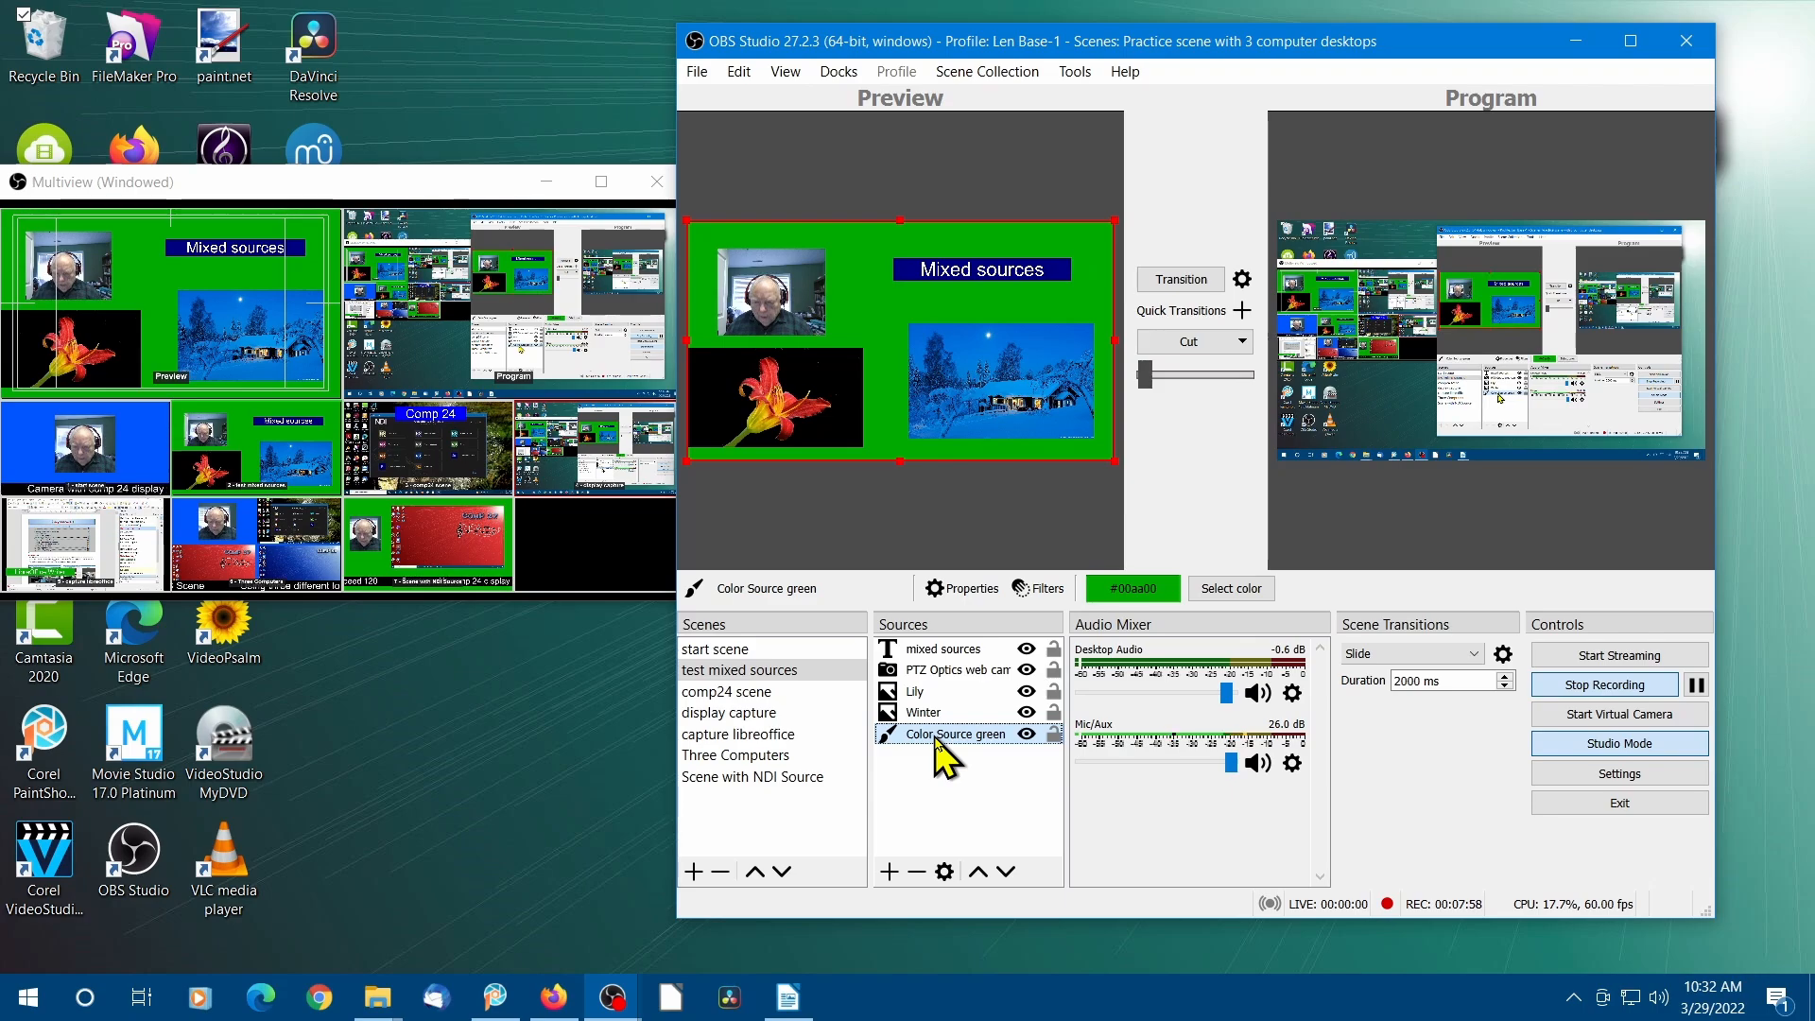
click(1137, 587)
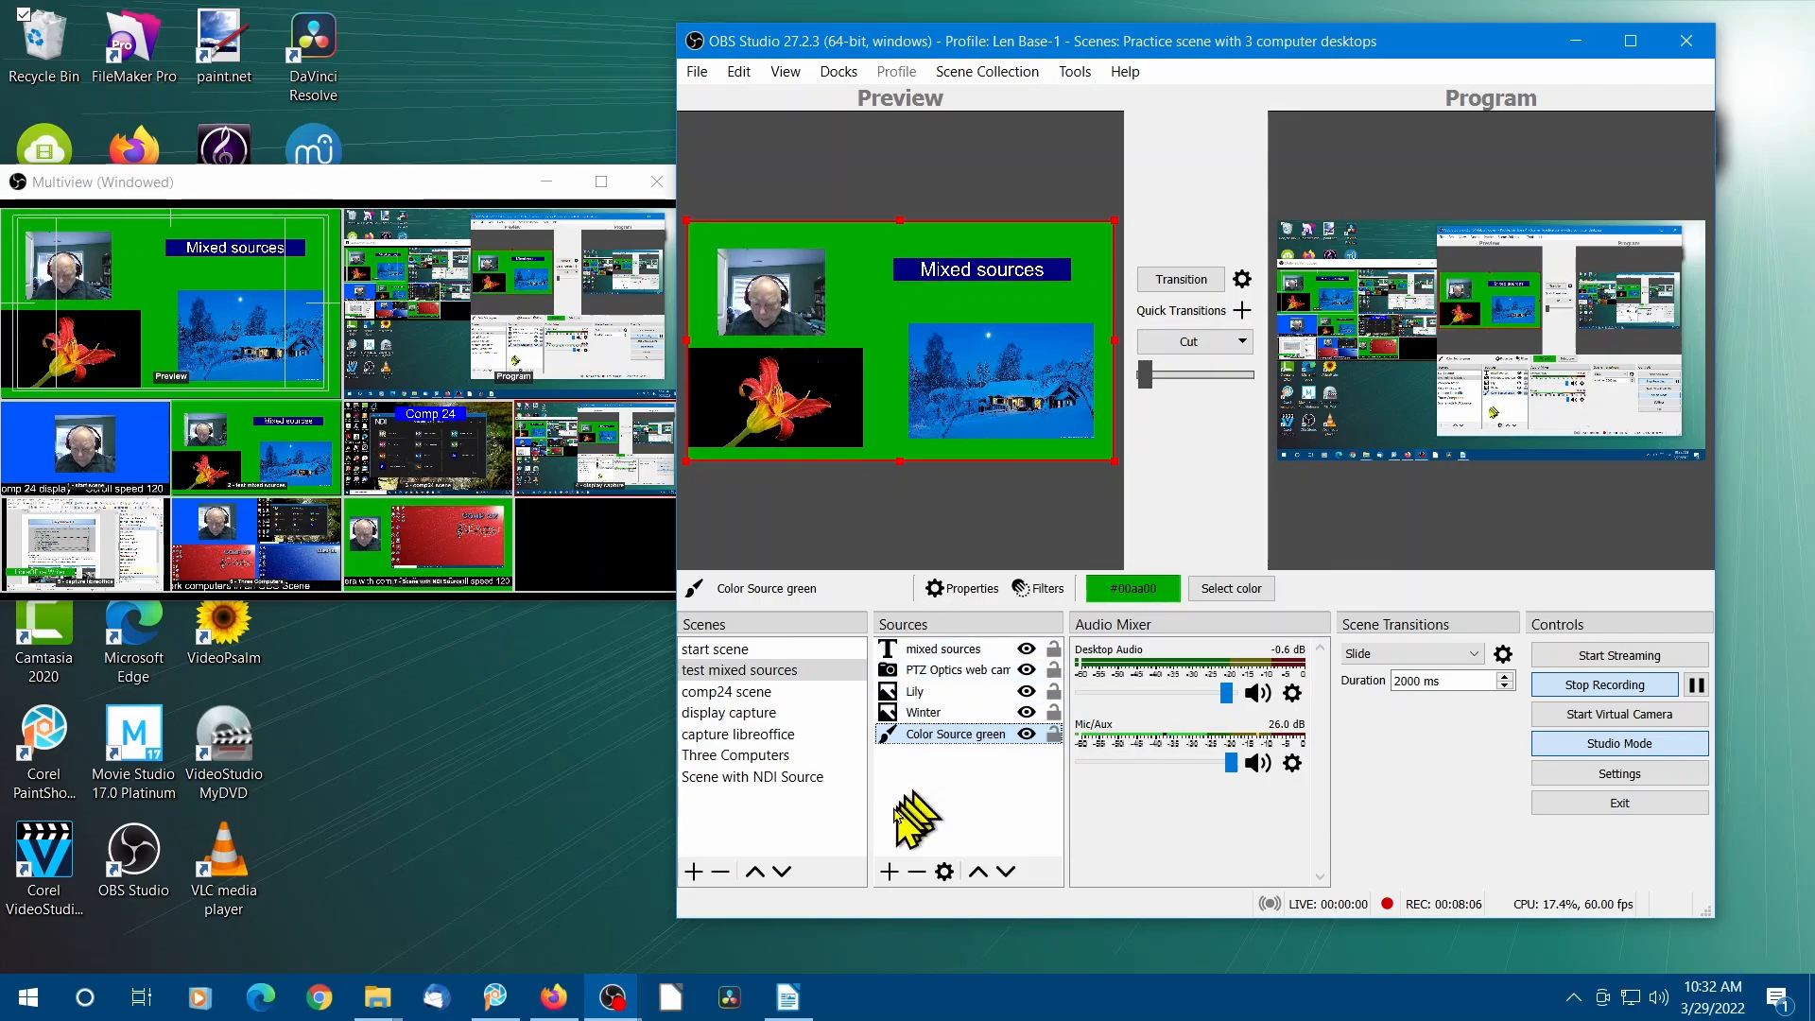
Step: Add a new Image source to the test mixed sources scene using LenPic.jpg from the Pictures folder
click(889, 872)
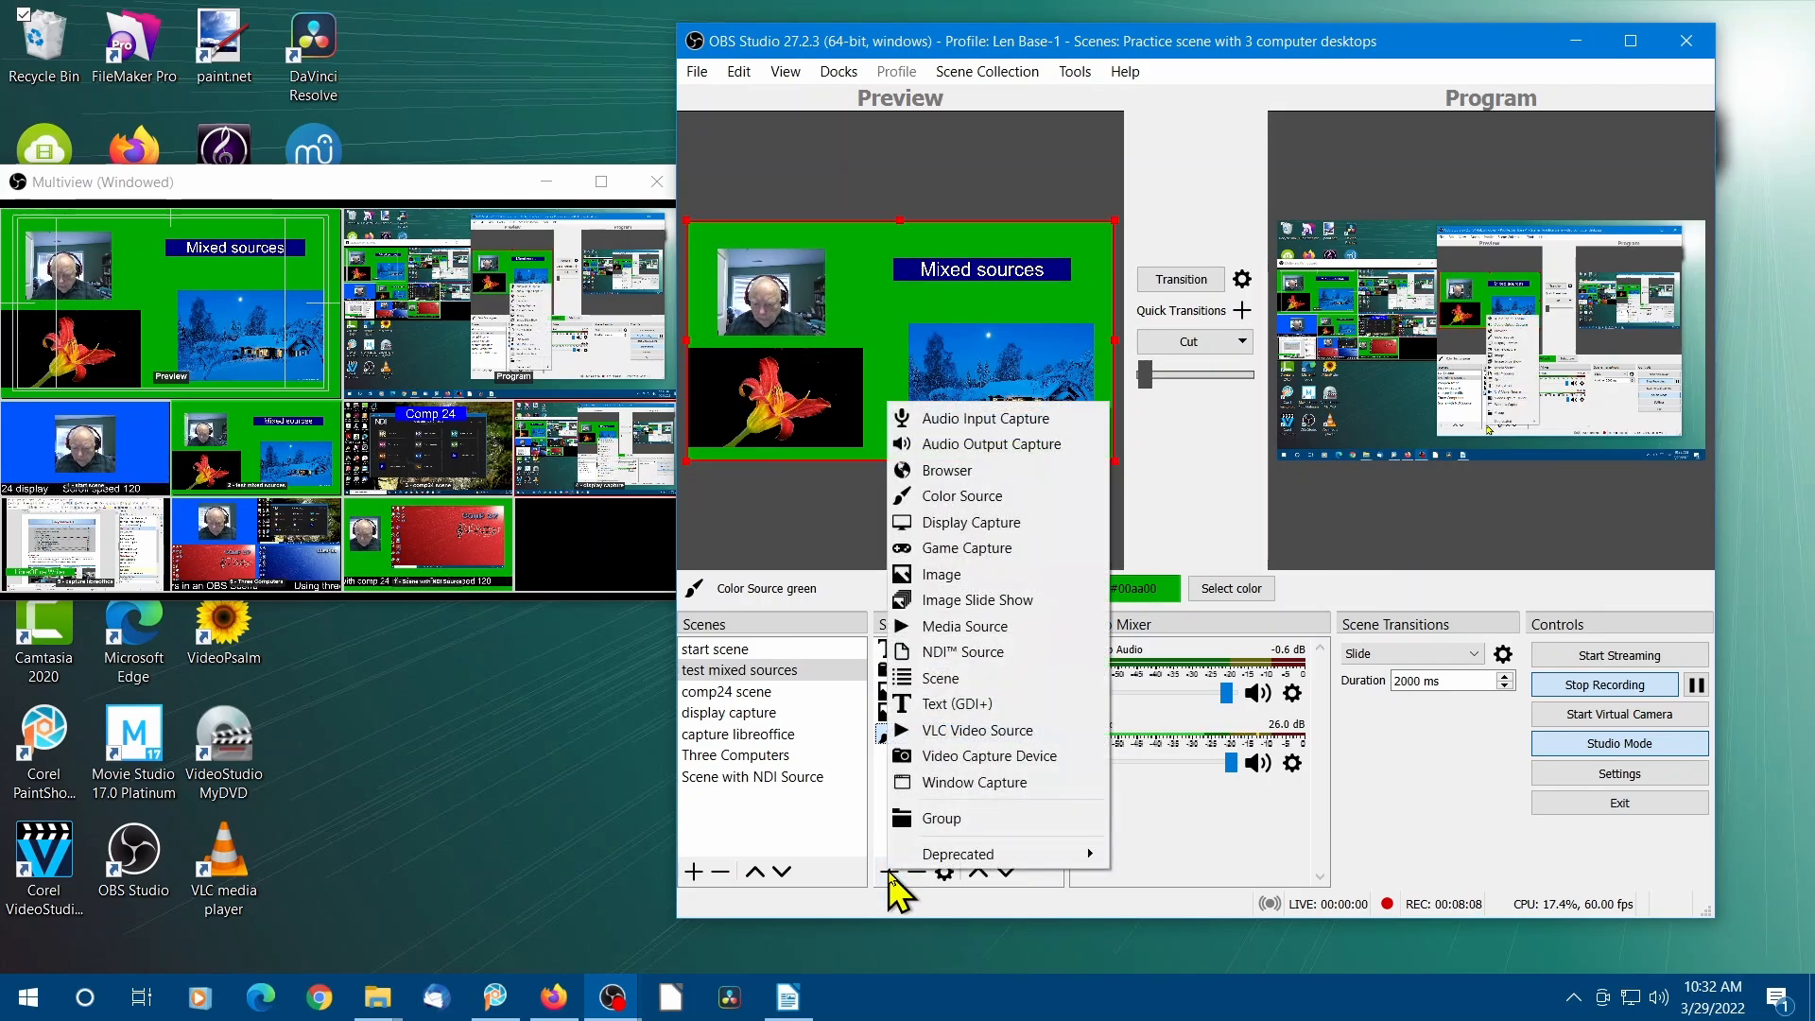
click(958, 579)
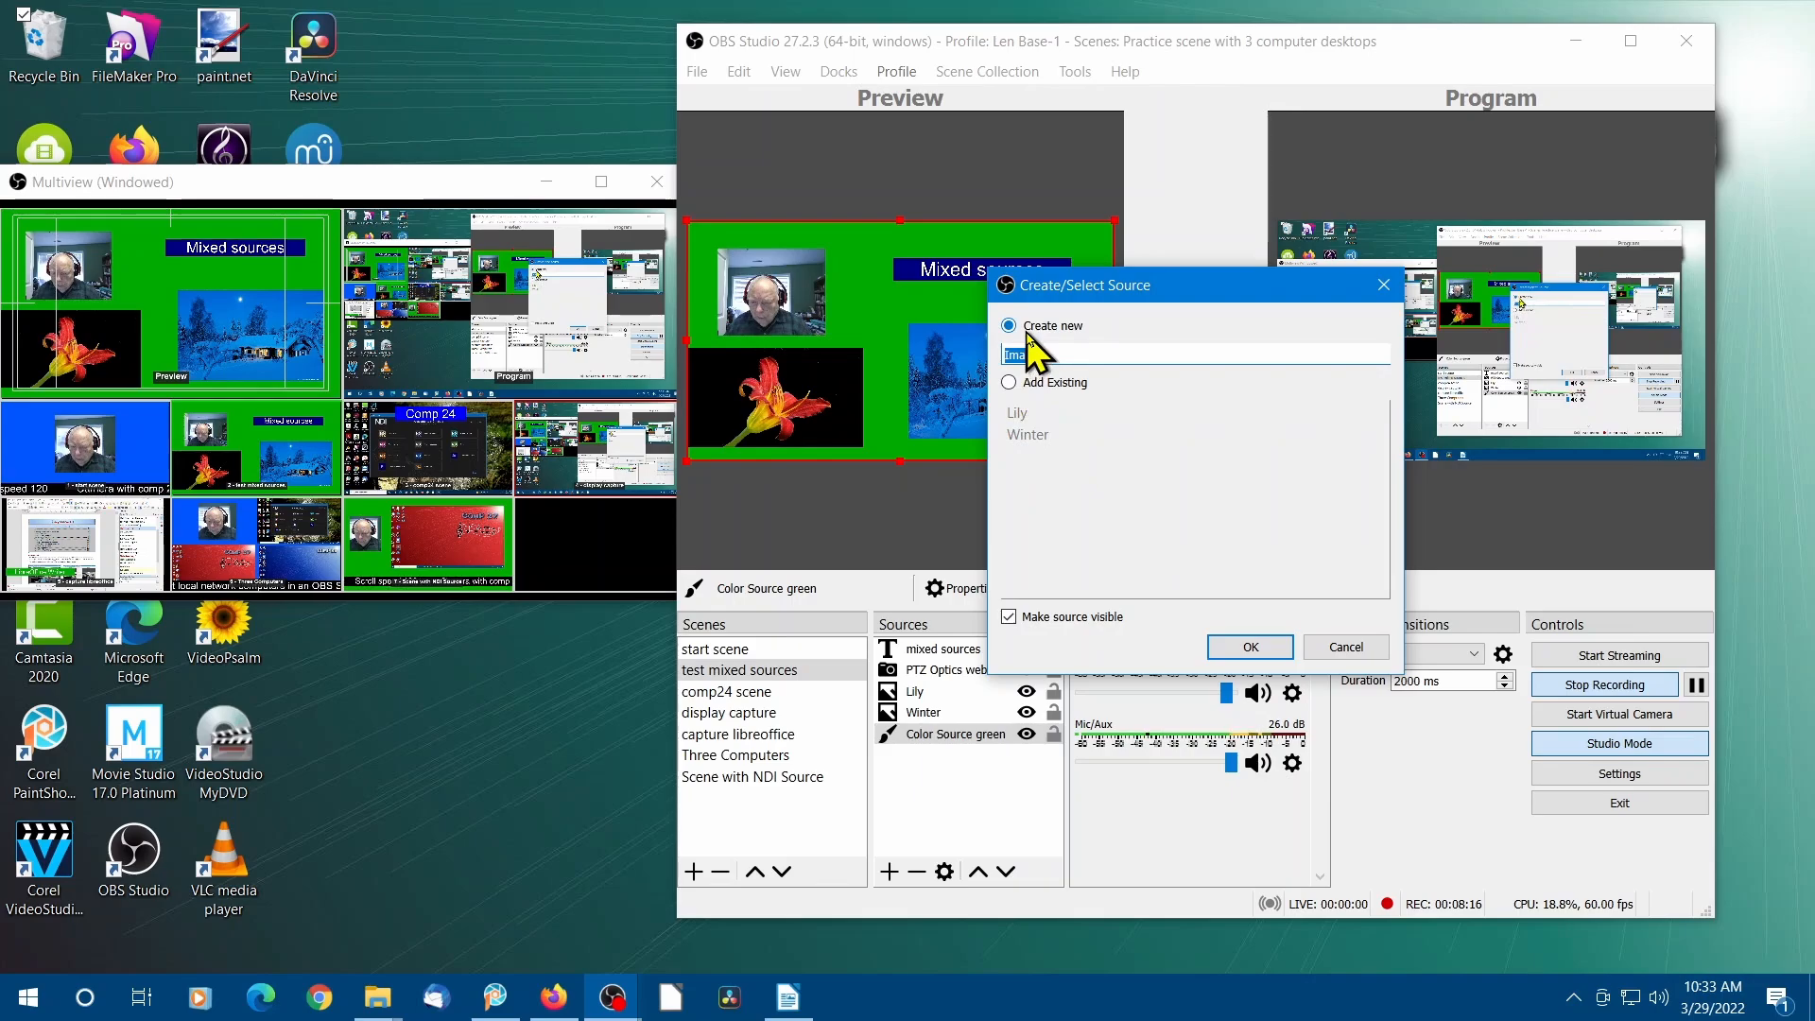
click(1260, 650)
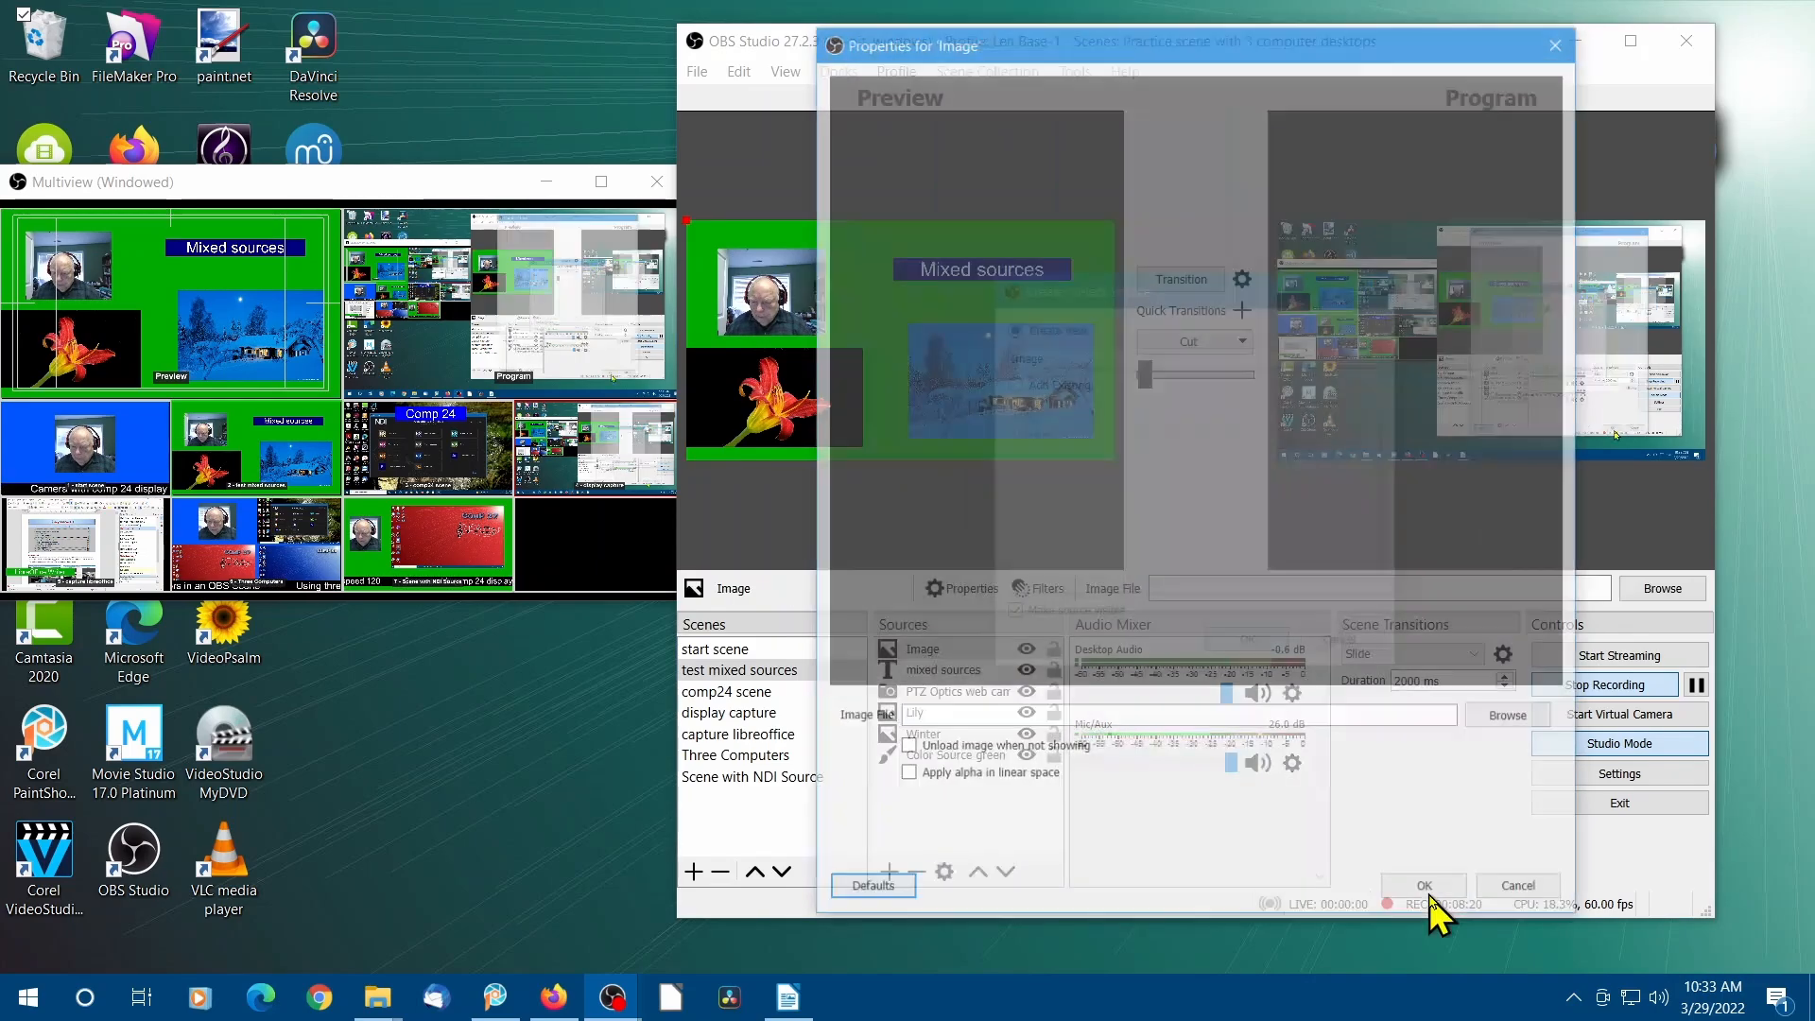
click(1503, 720)
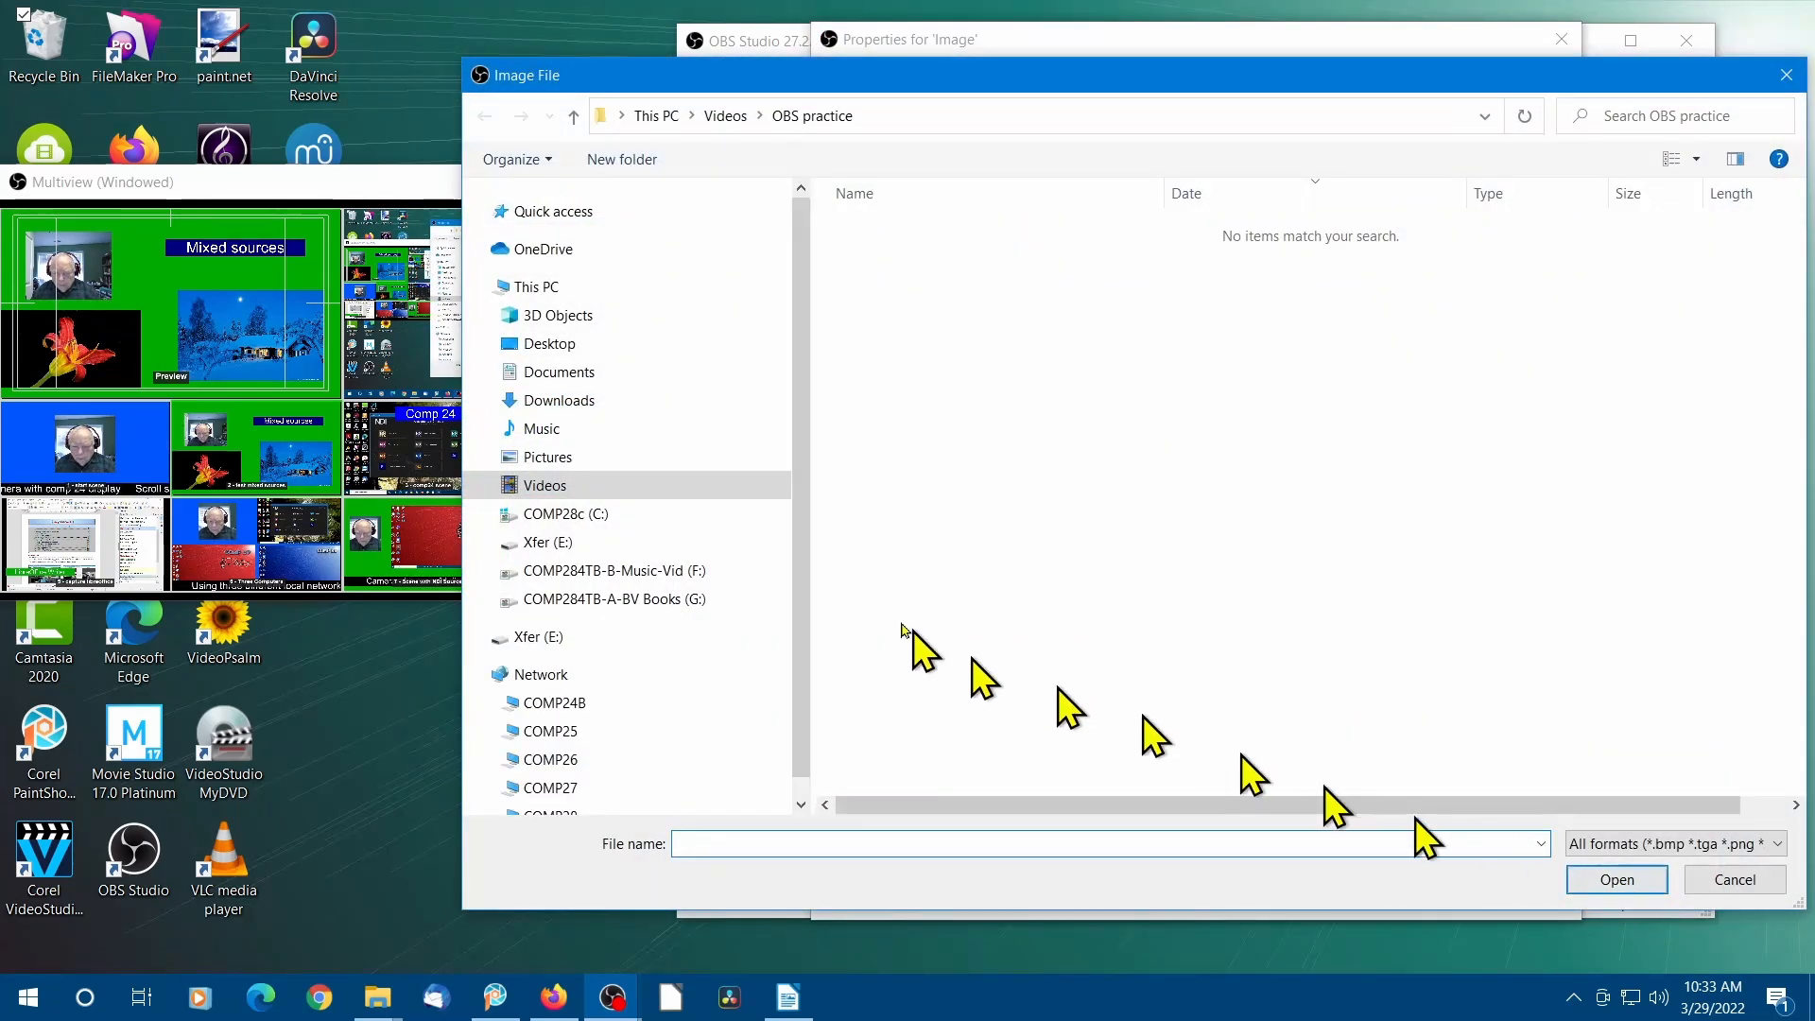
click(559, 457)
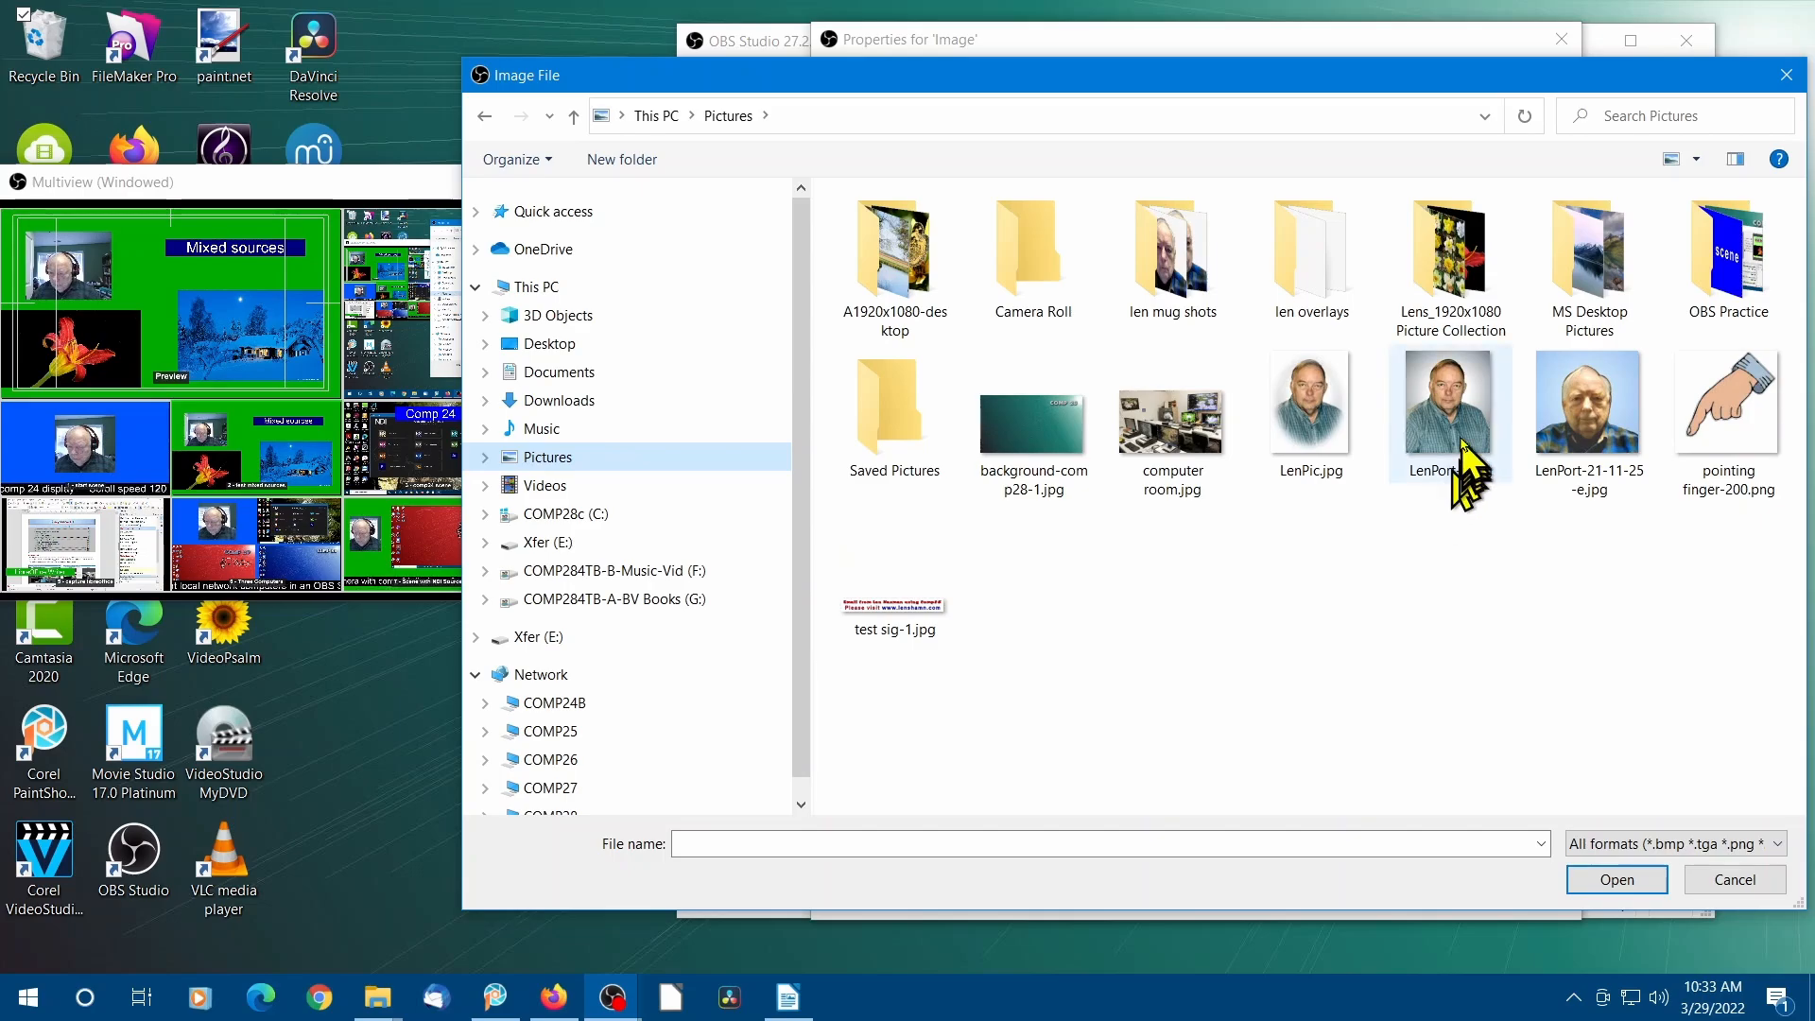
click(1331, 433)
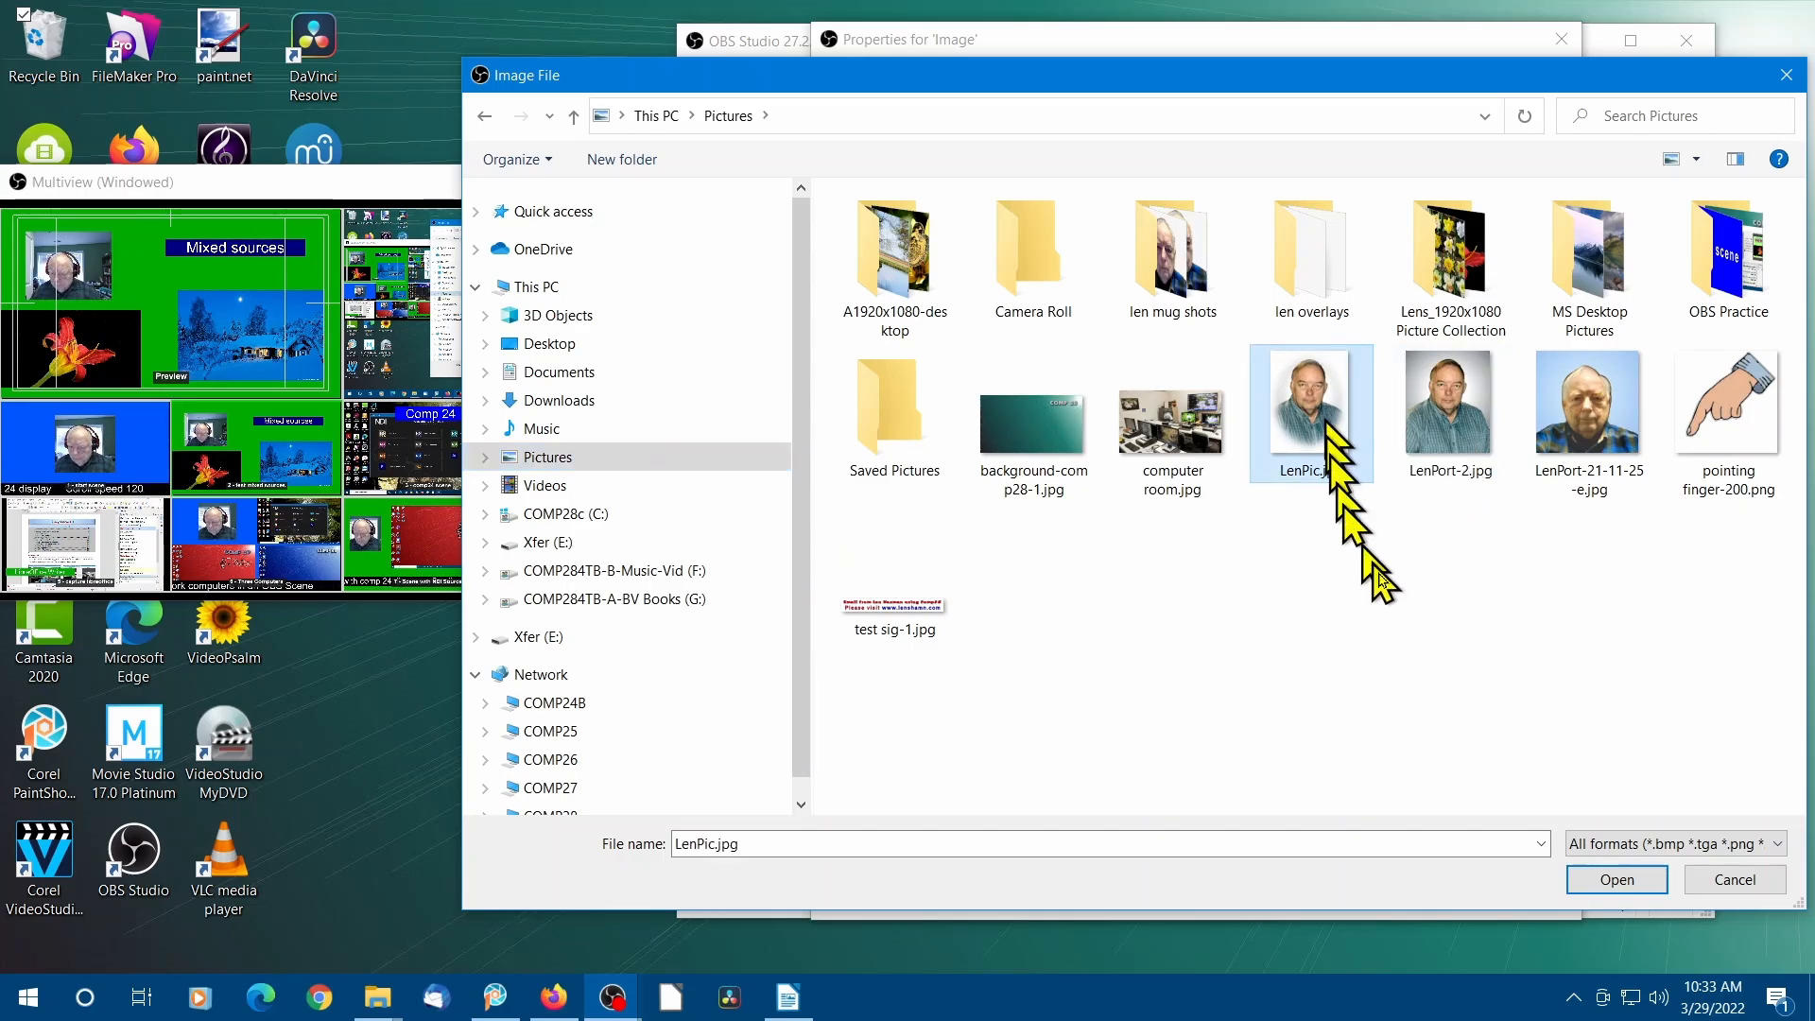
click(1599, 881)
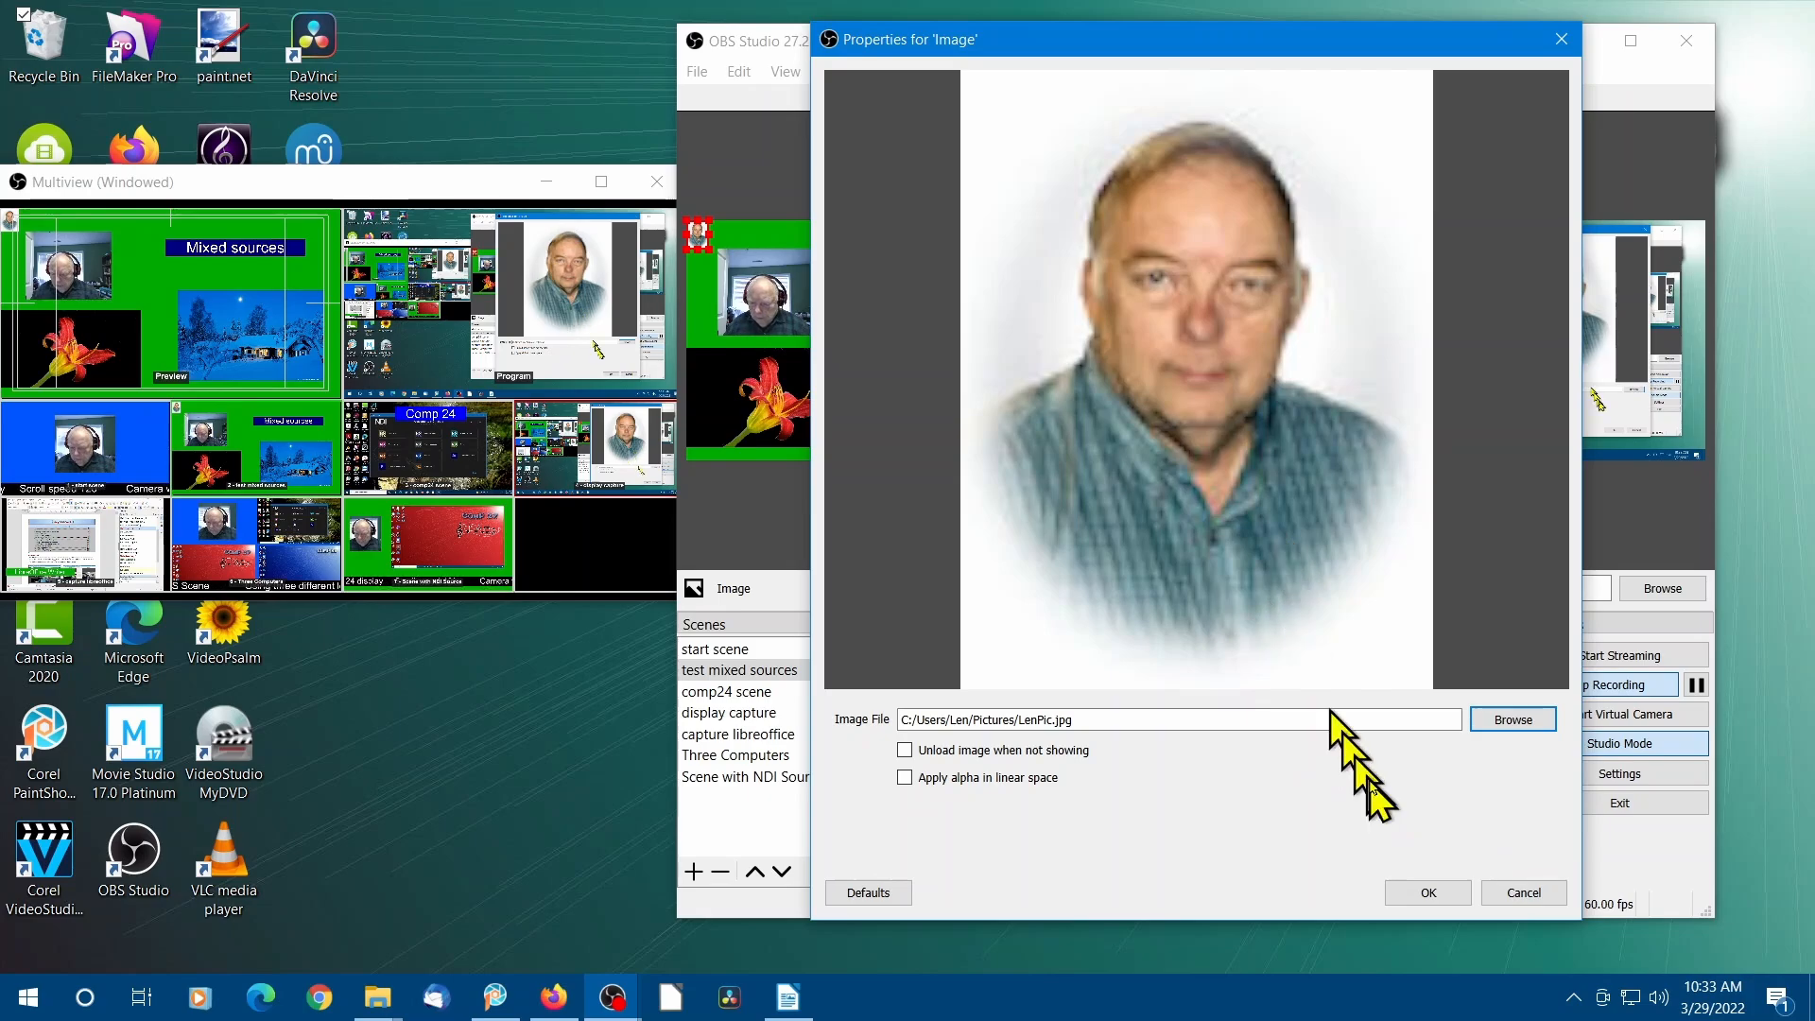
click(1428, 893)
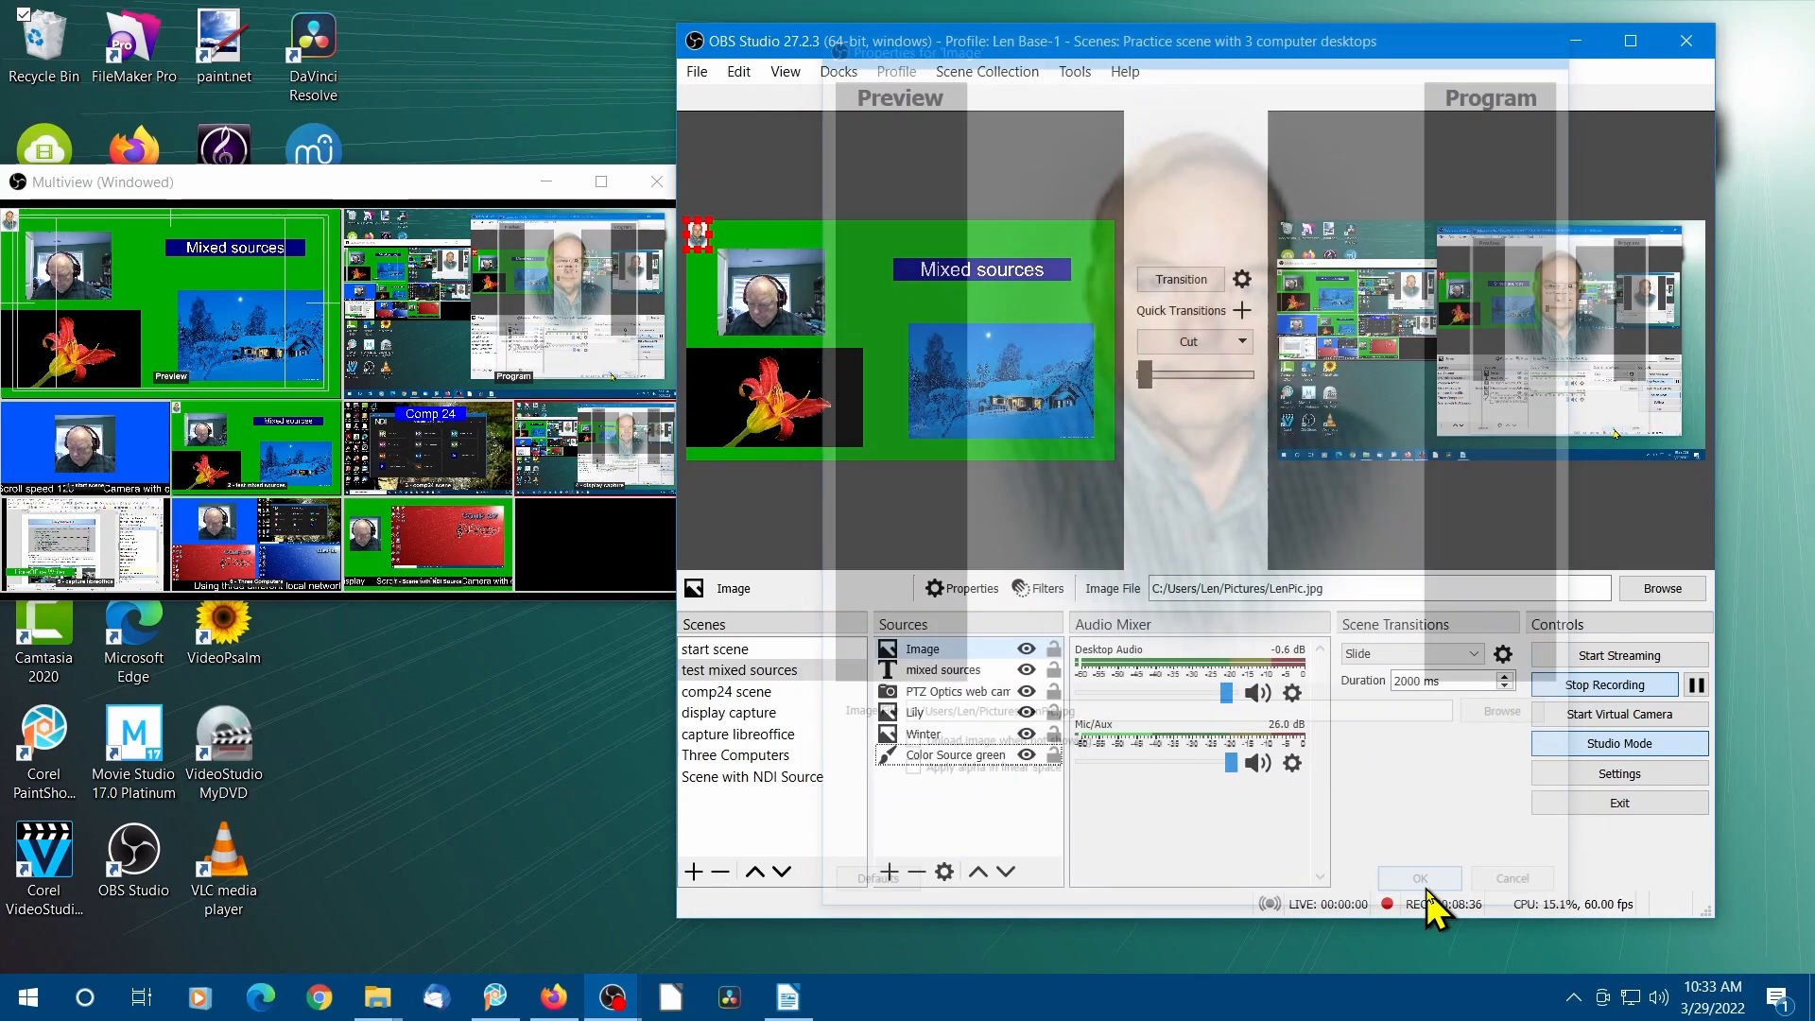
Step: Move the new portrait beside the "Mixed sources" title and enlarge it so it overlaps the title and the winter picture
click(697, 248)
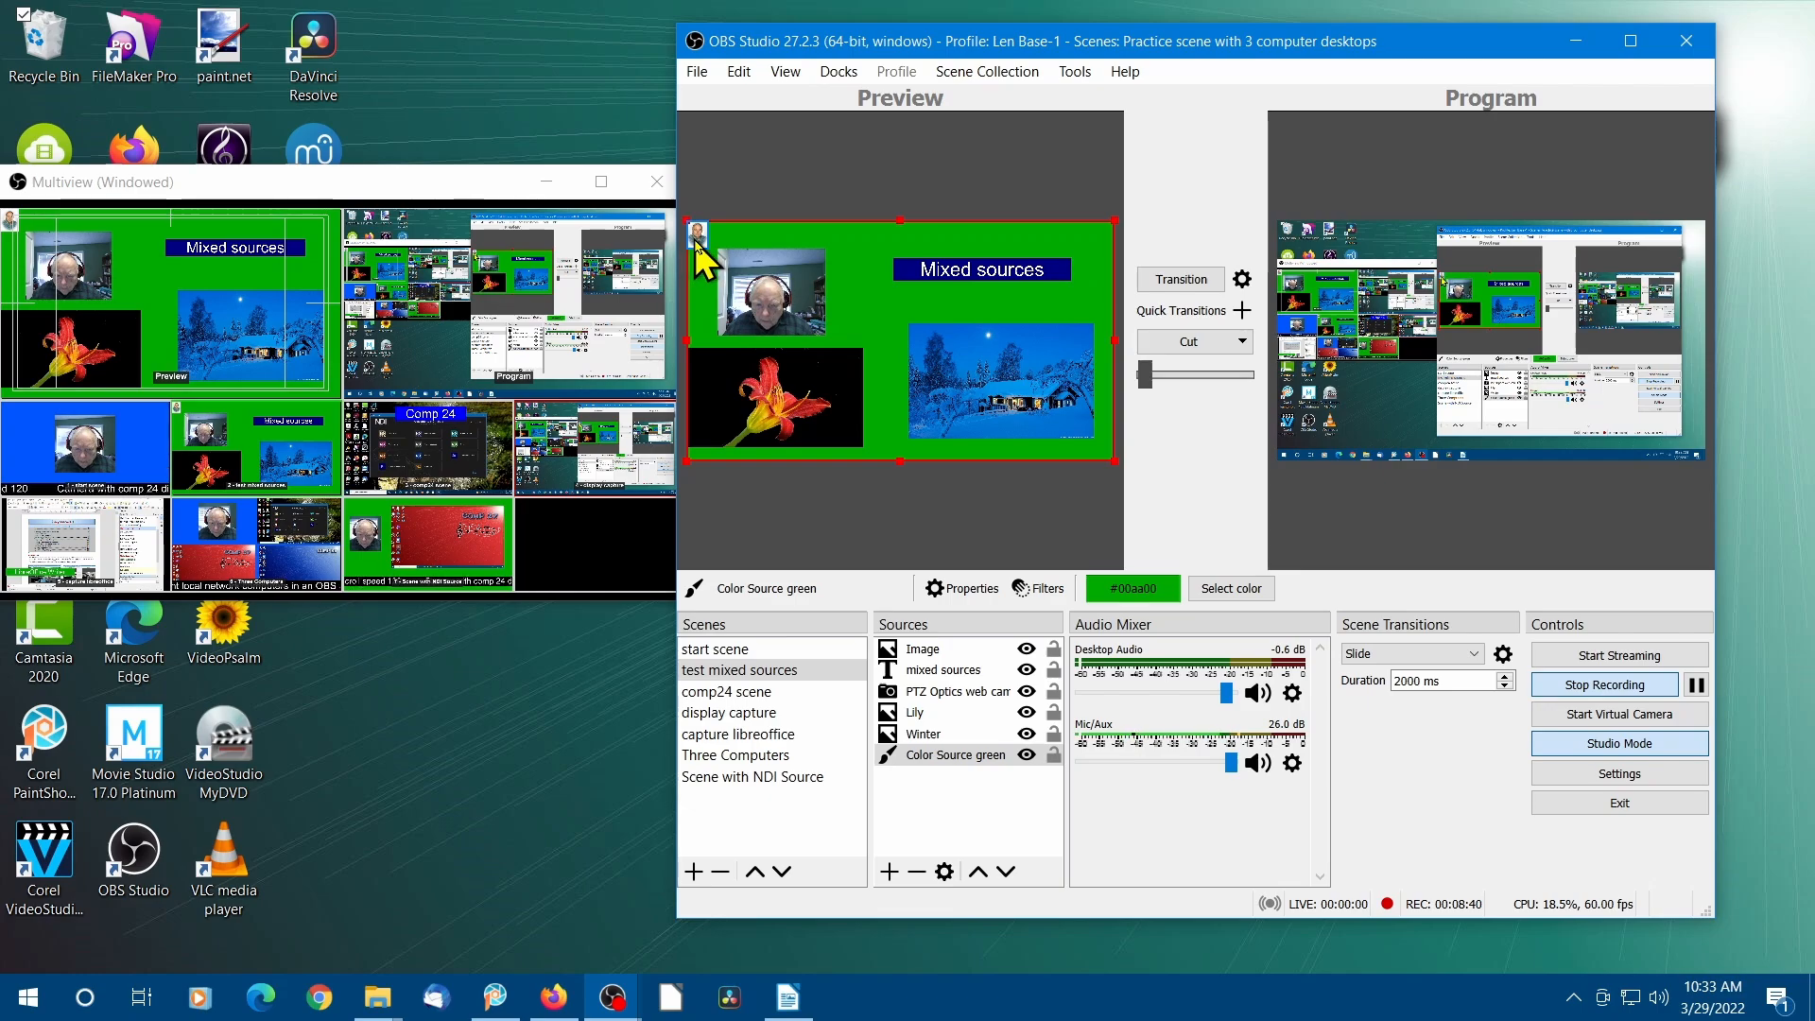
click(695, 241)
drag(703, 245, 1085, 307)
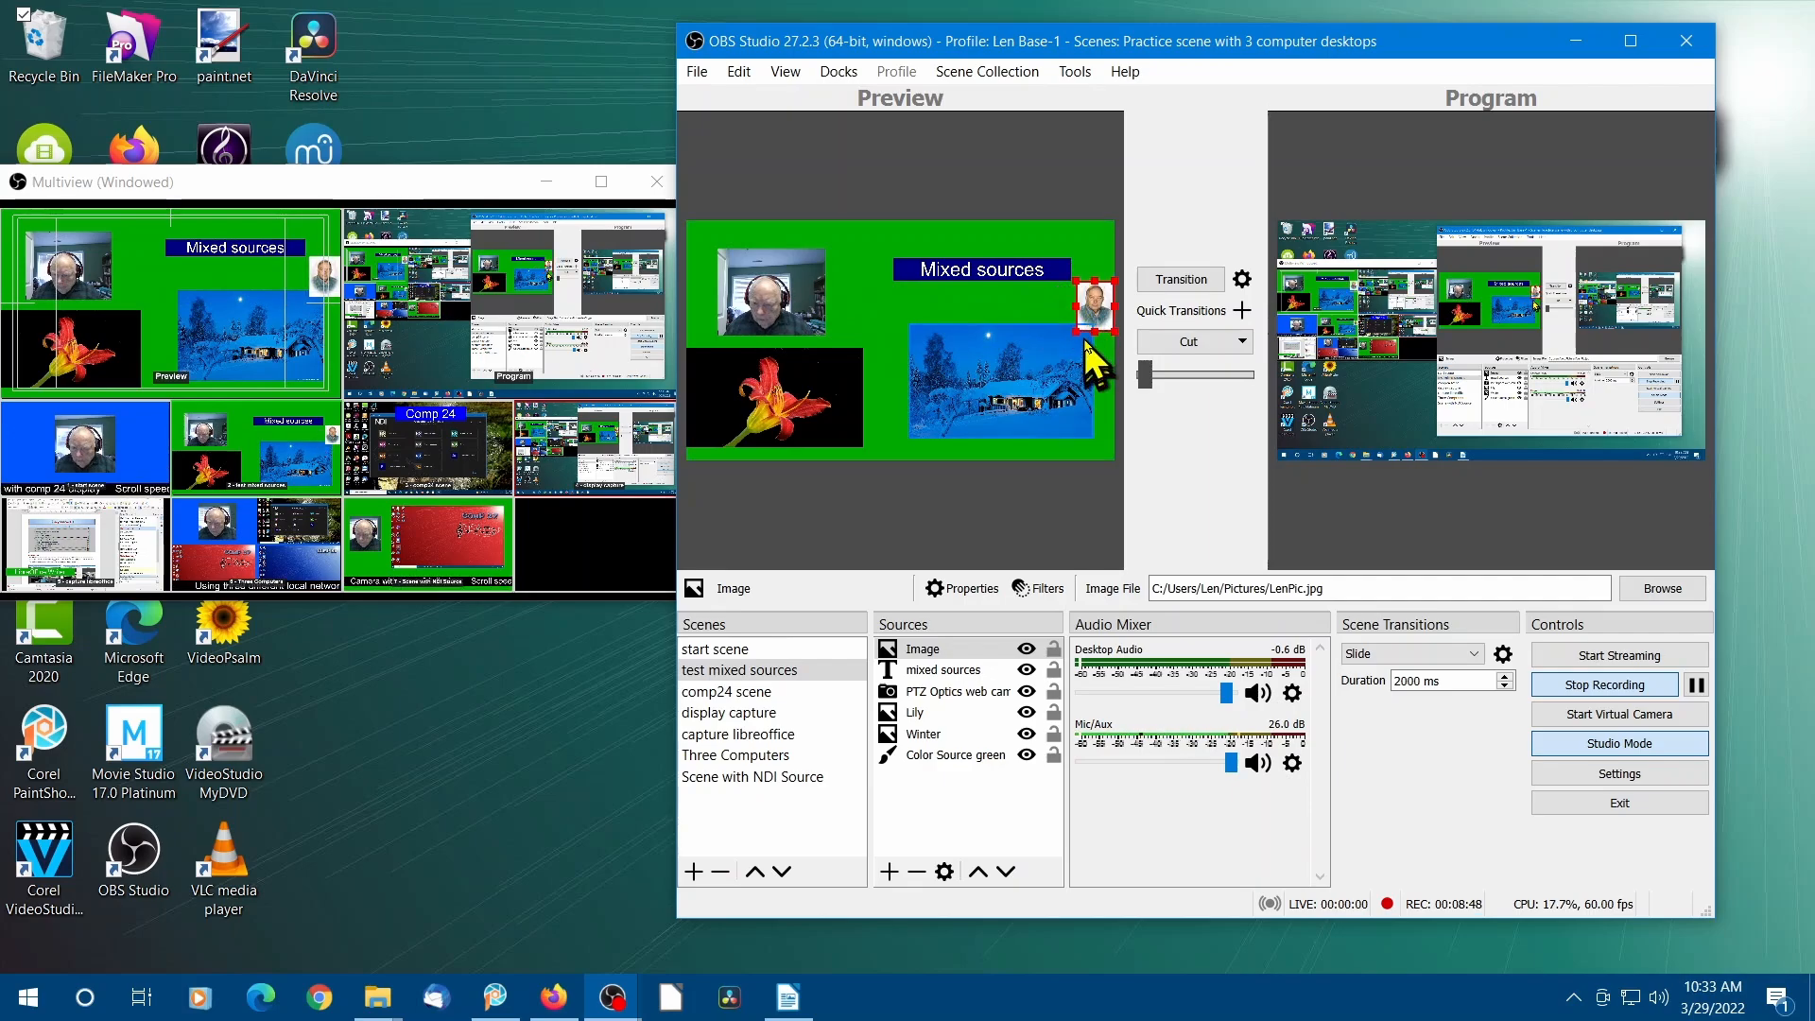
drag(1076, 336, 1050, 347)
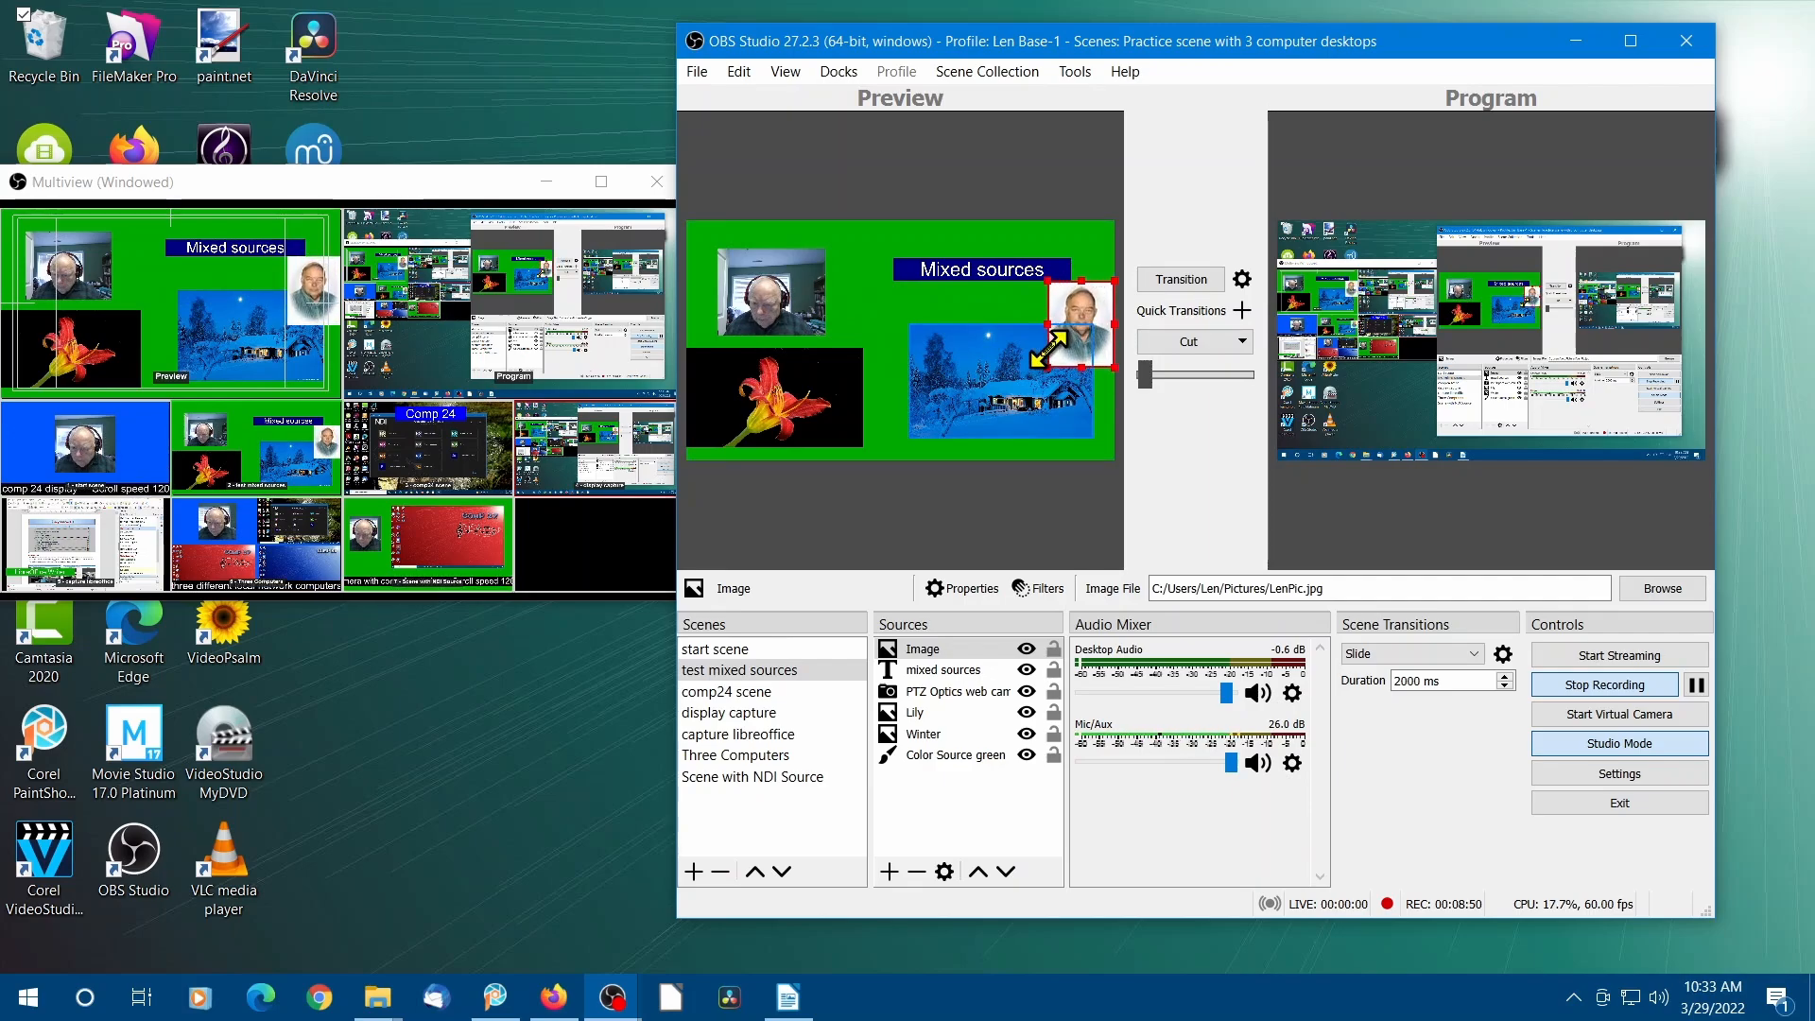
click(1042, 506)
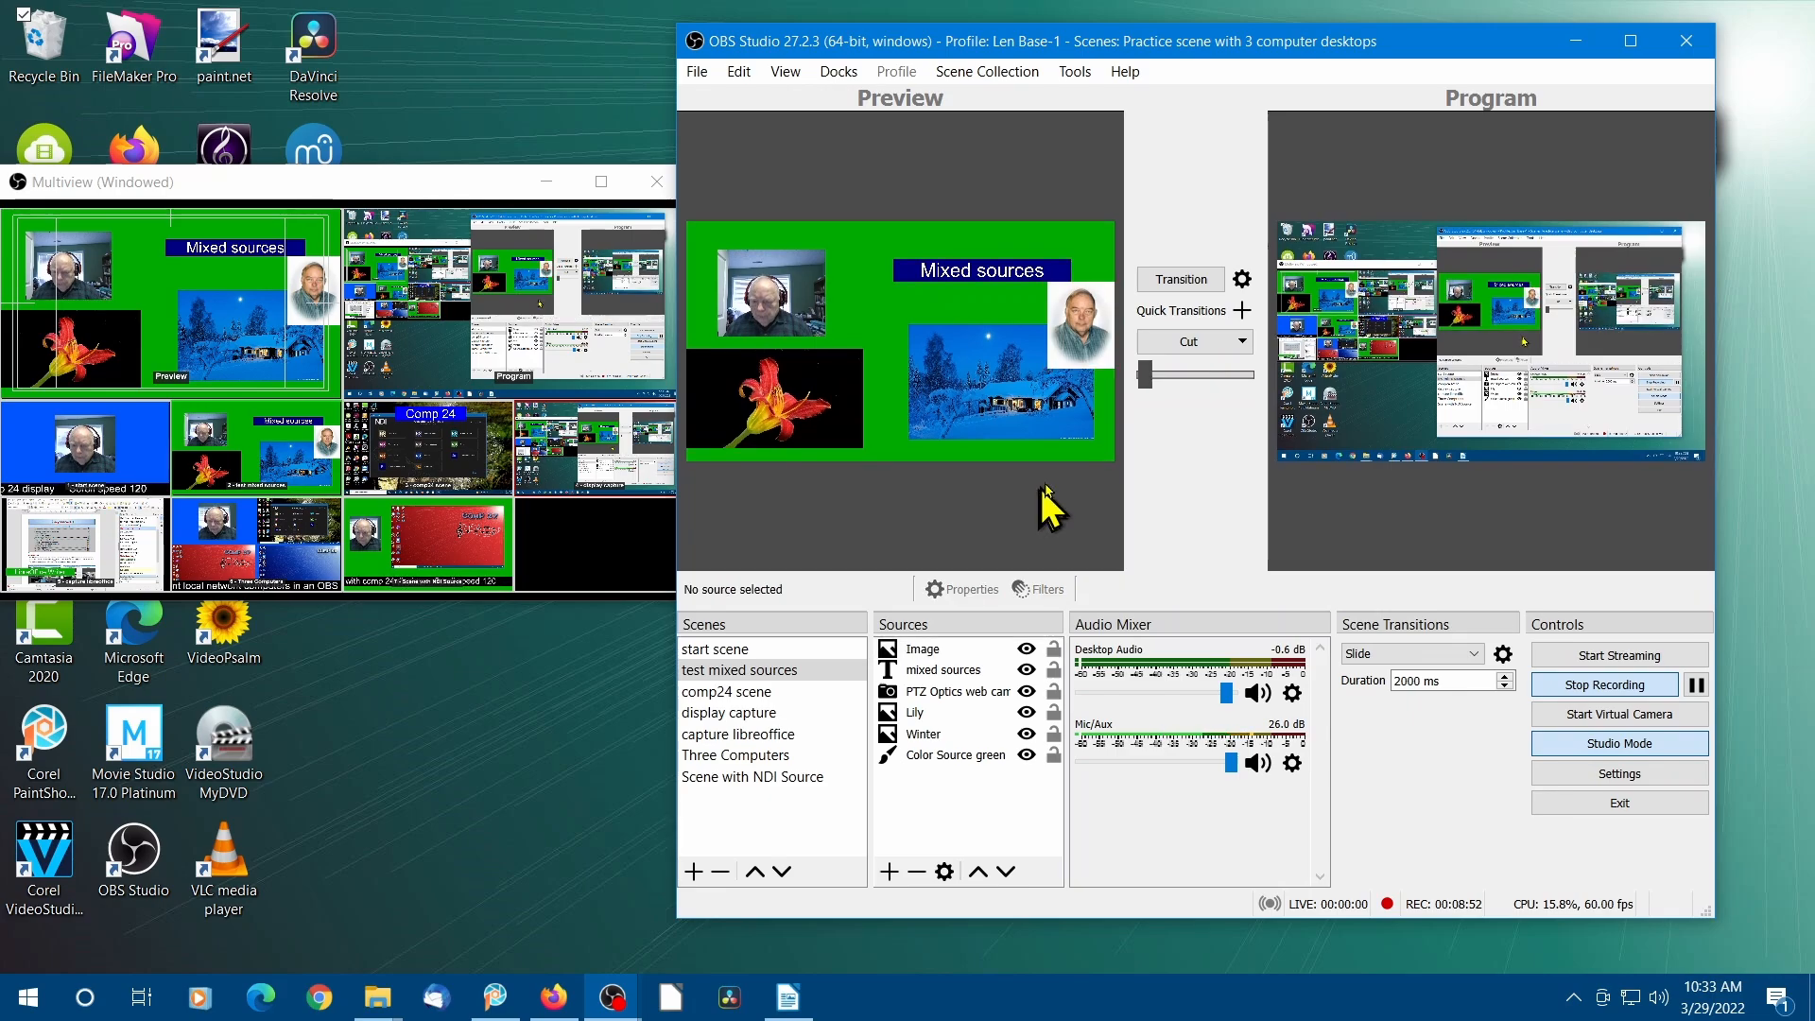
click(1097, 320)
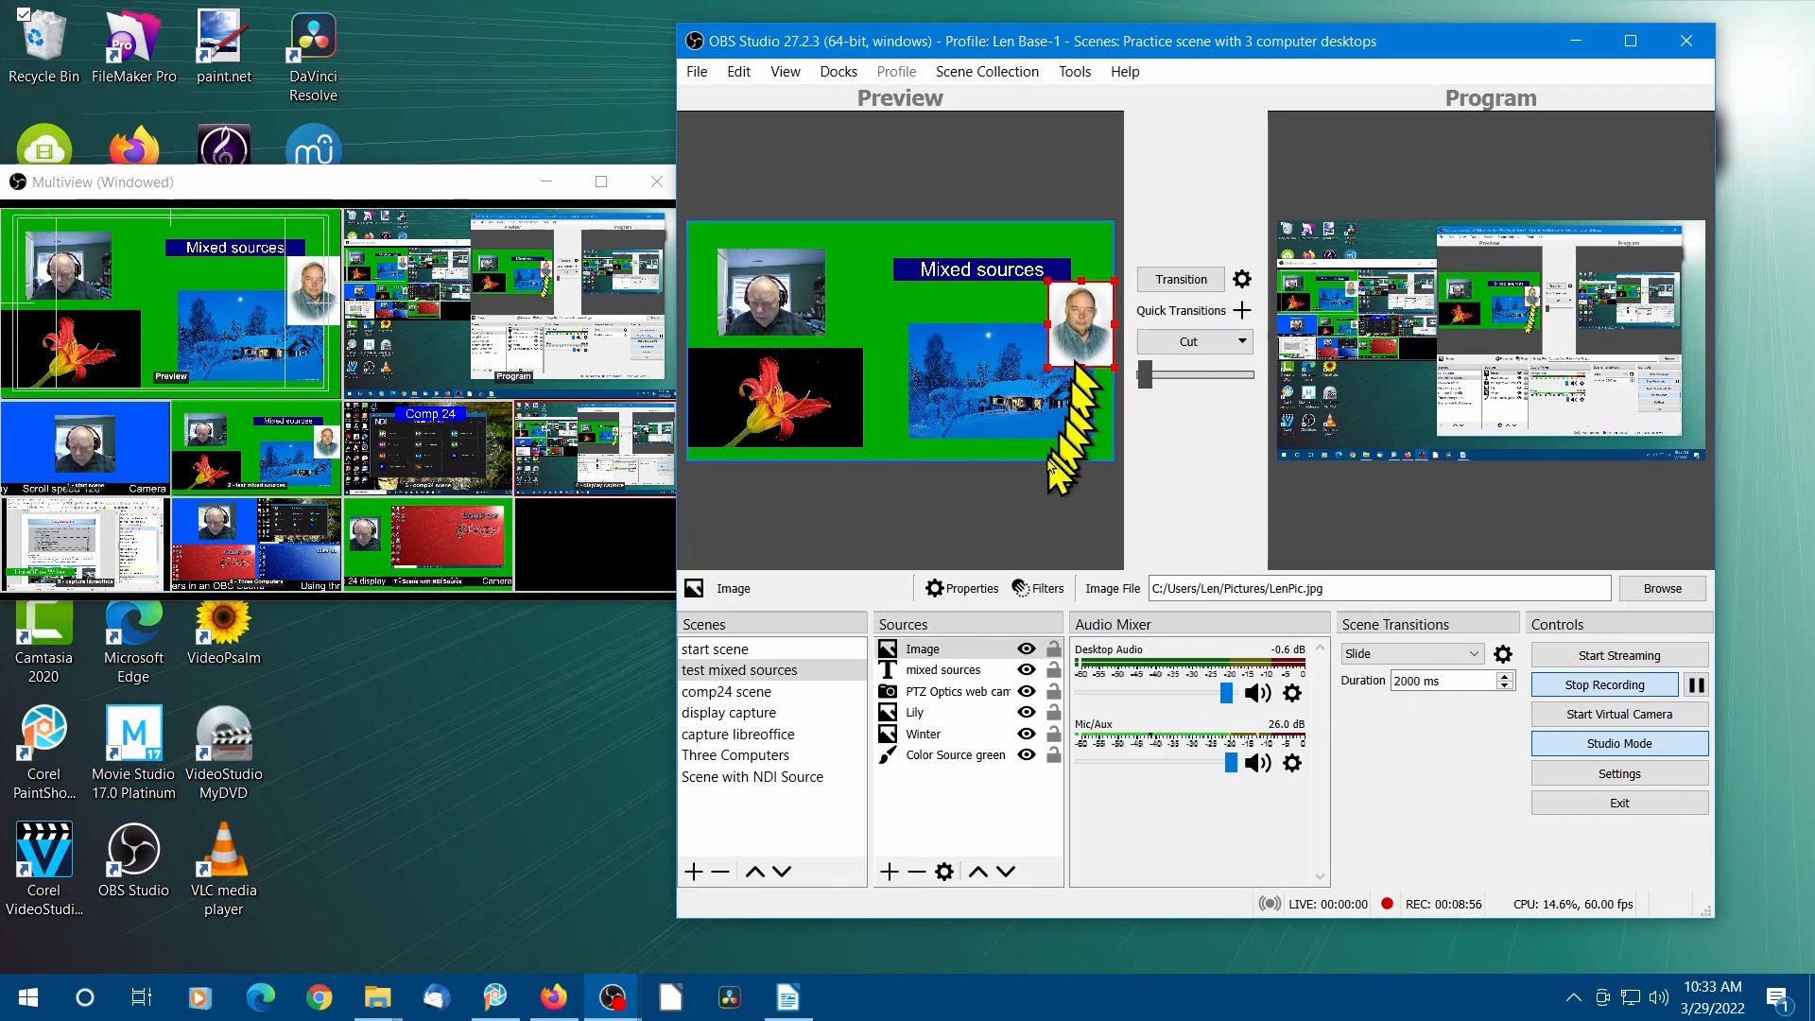
click(1046, 502)
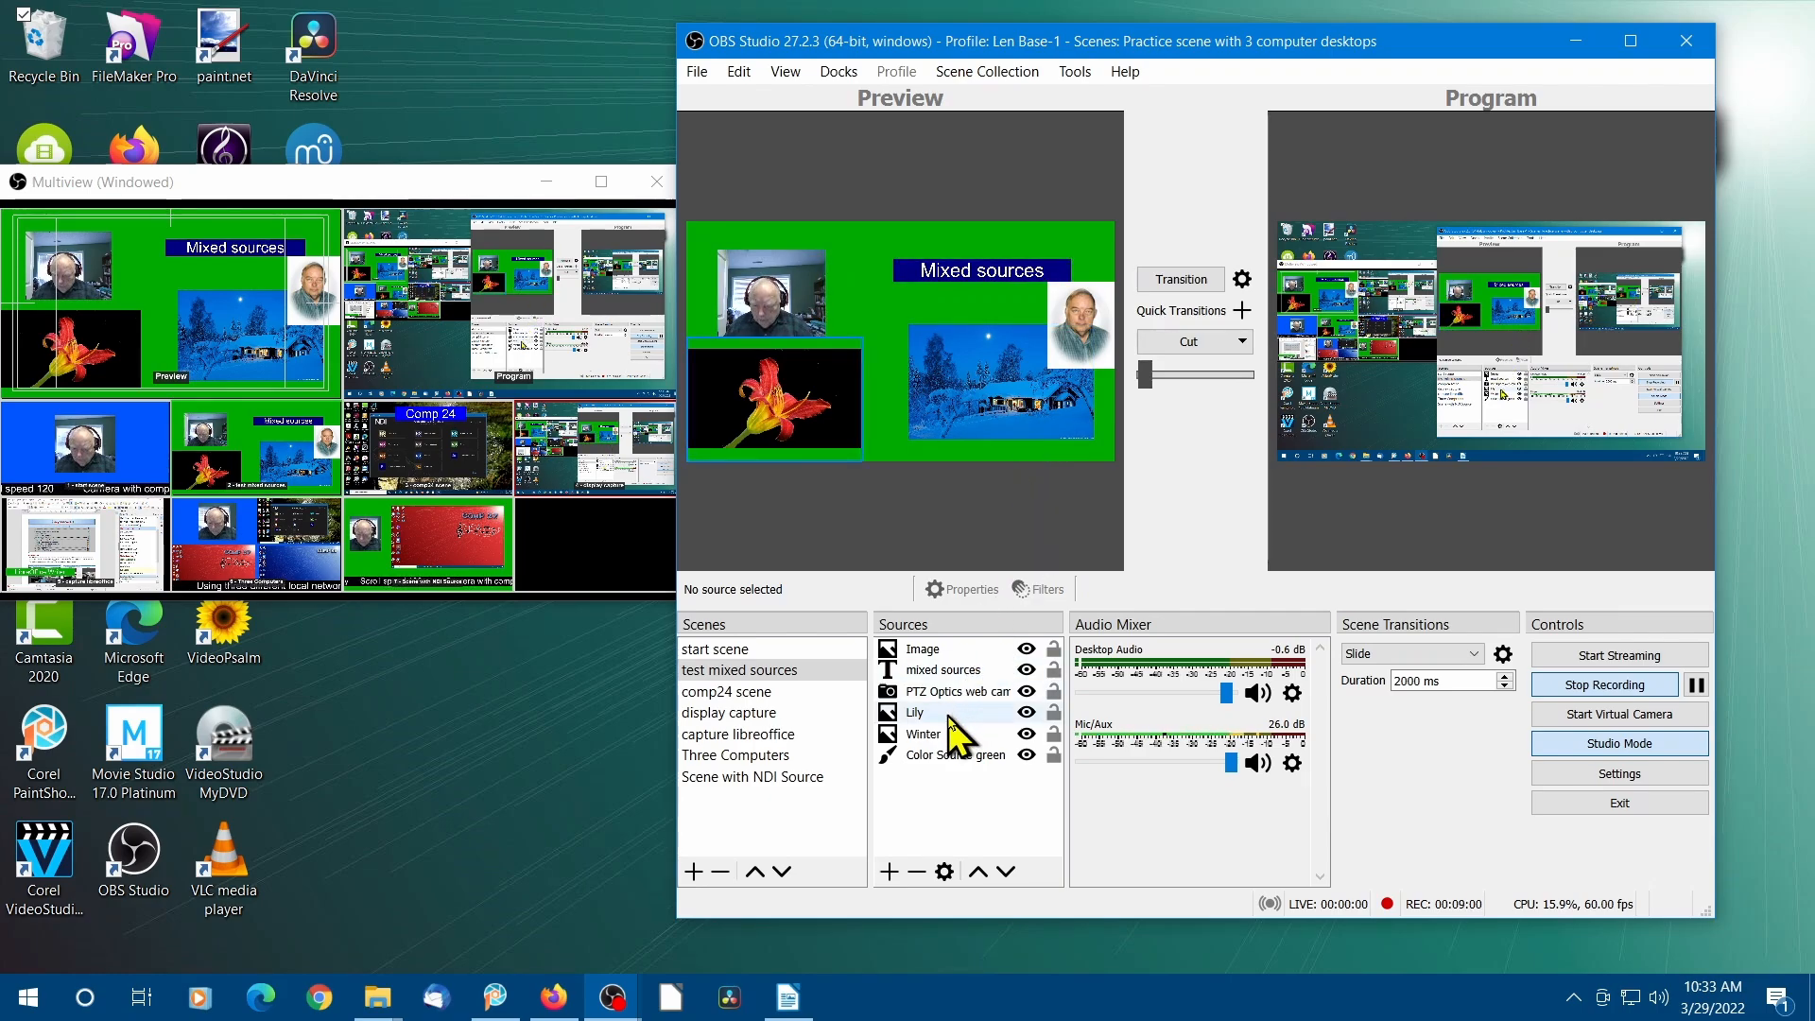
Step: Rename the new Image source as "mug shot"
click(928, 650)
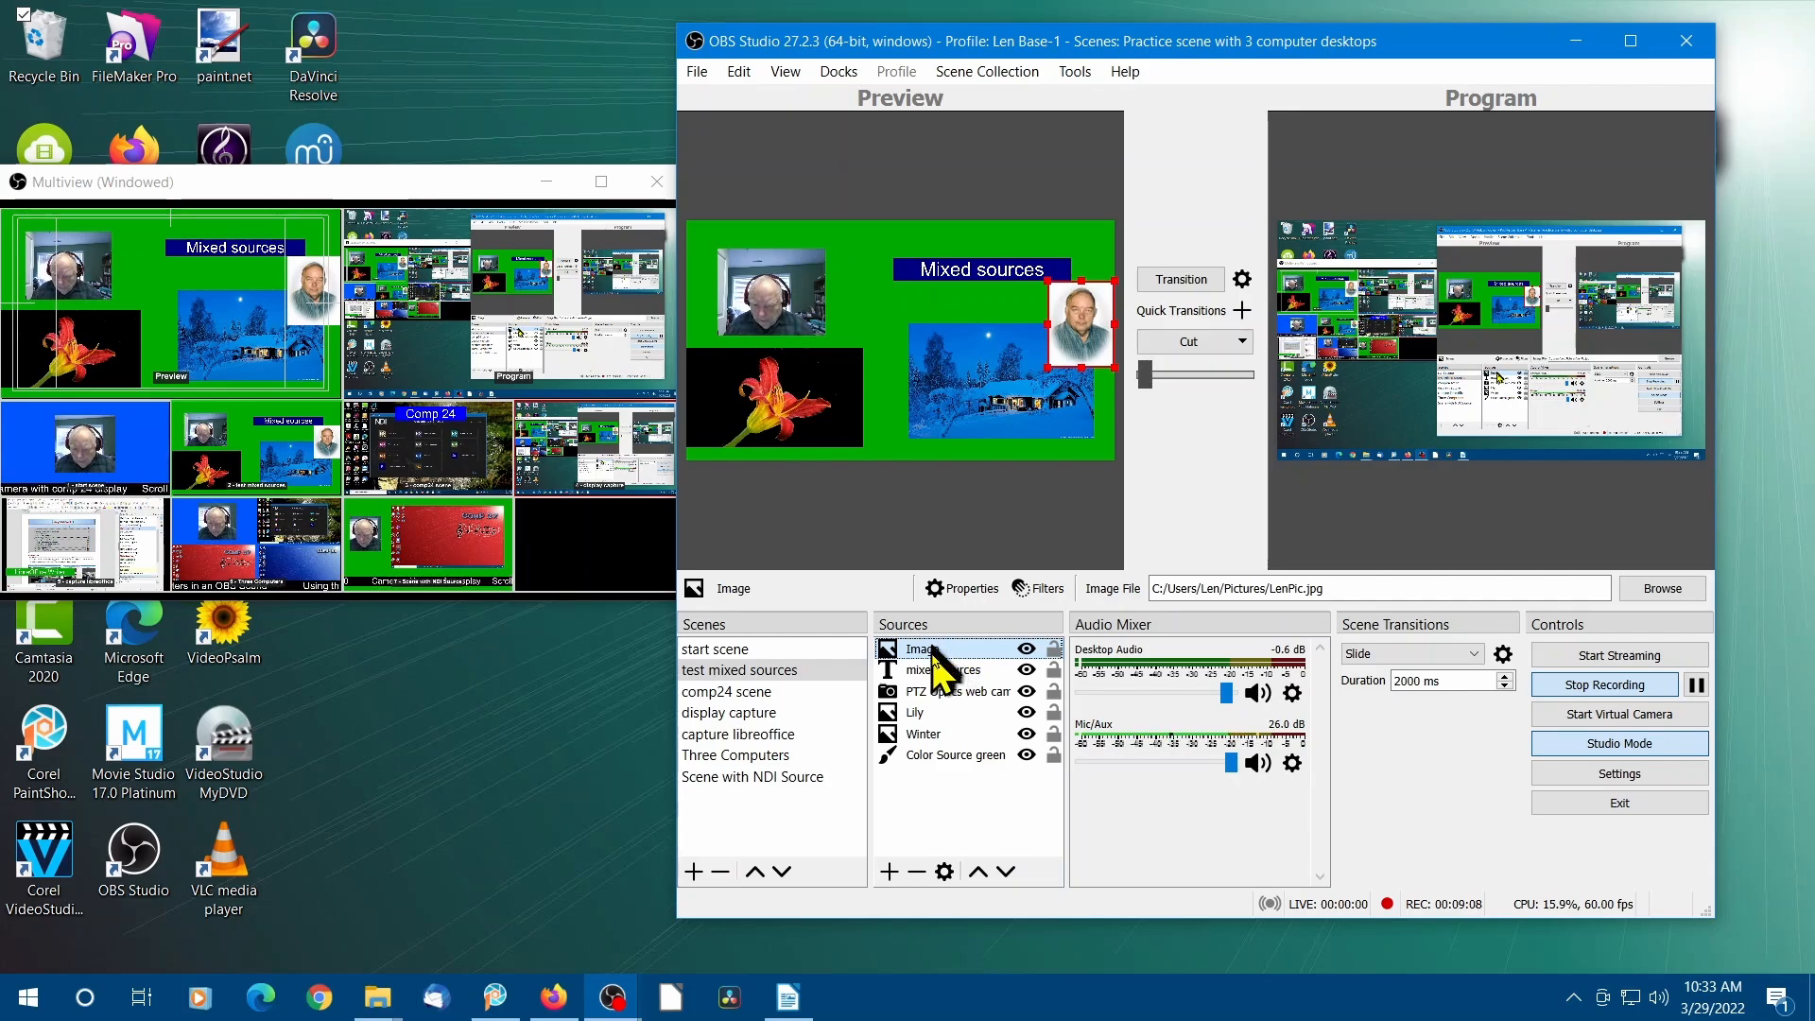
right_click(938, 663)
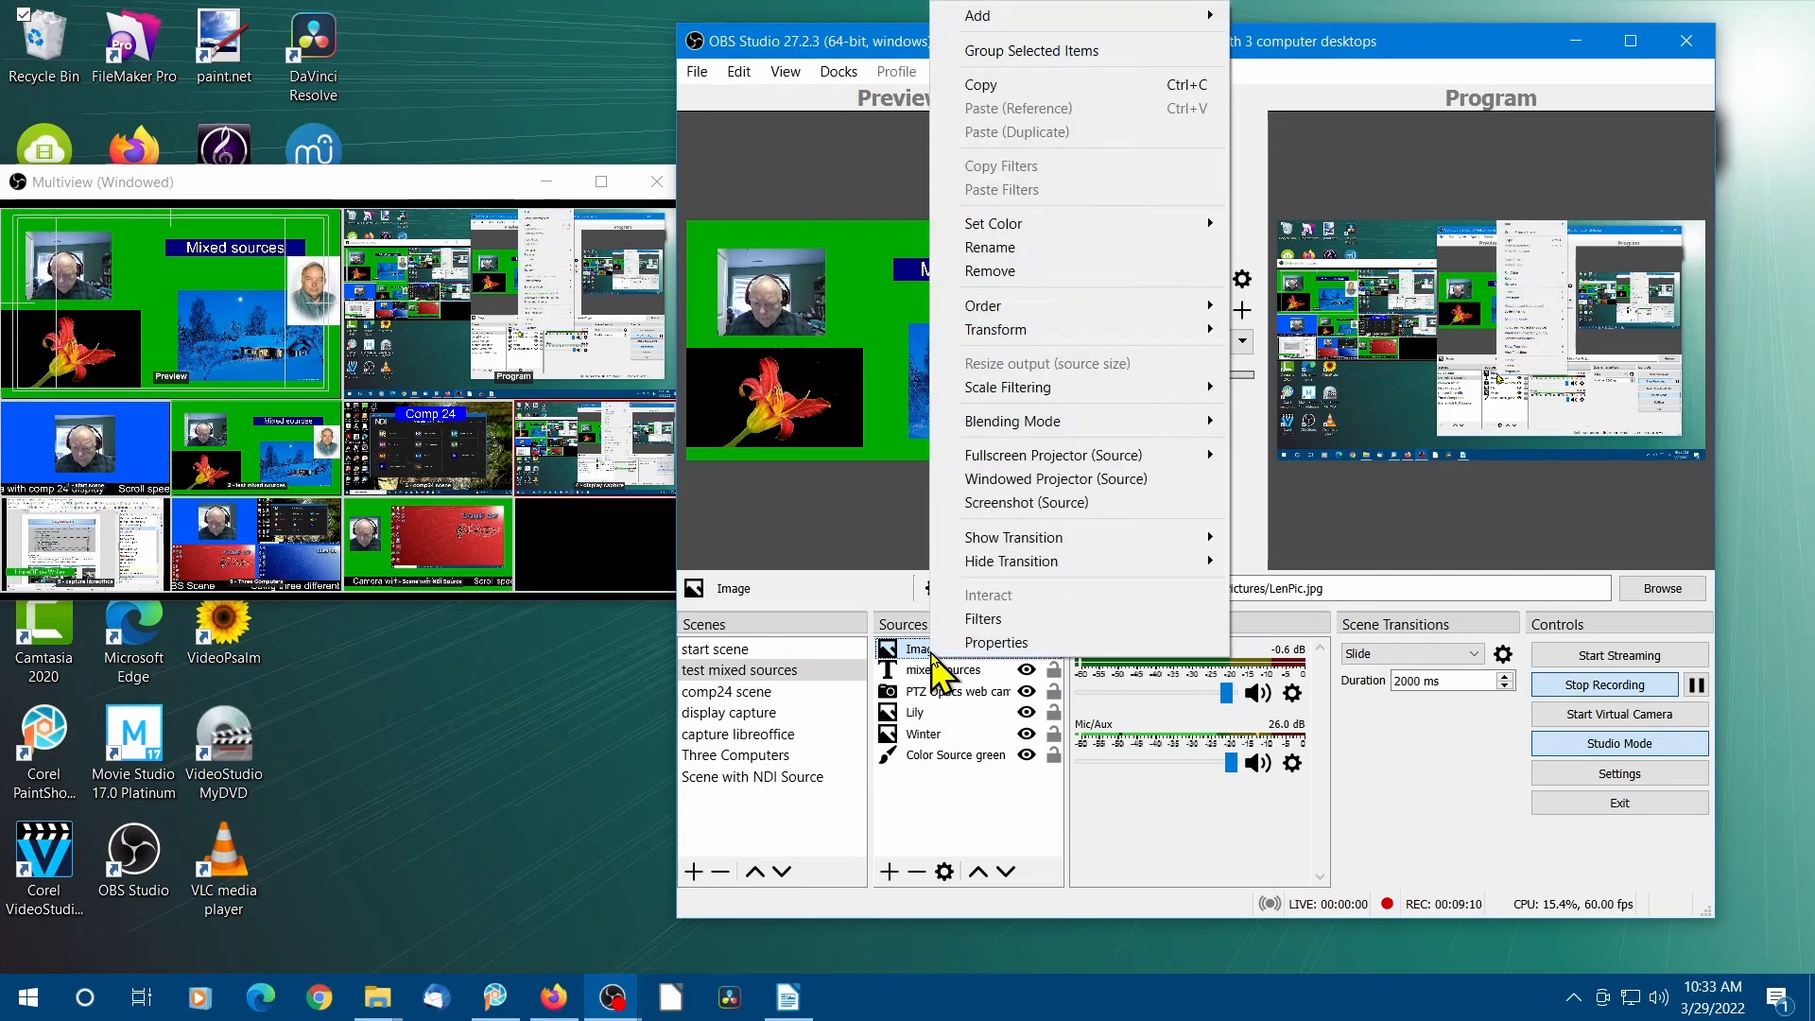
click(997, 249)
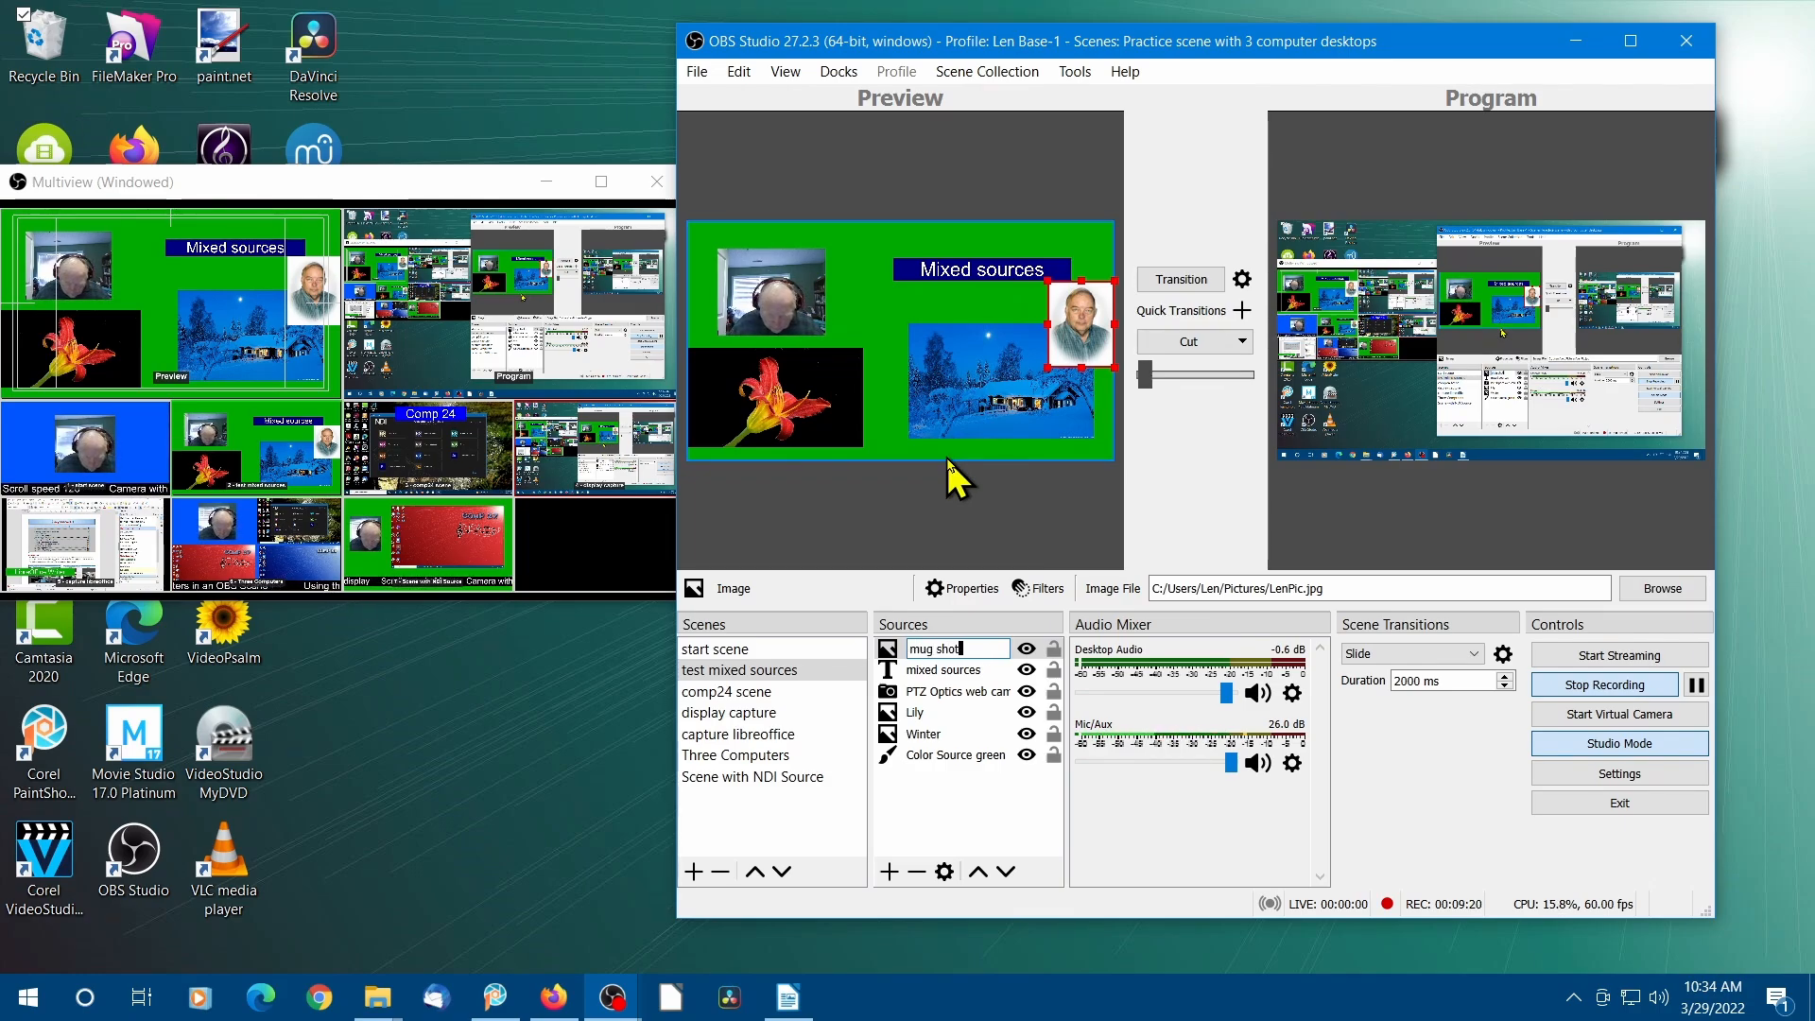
key(Return)
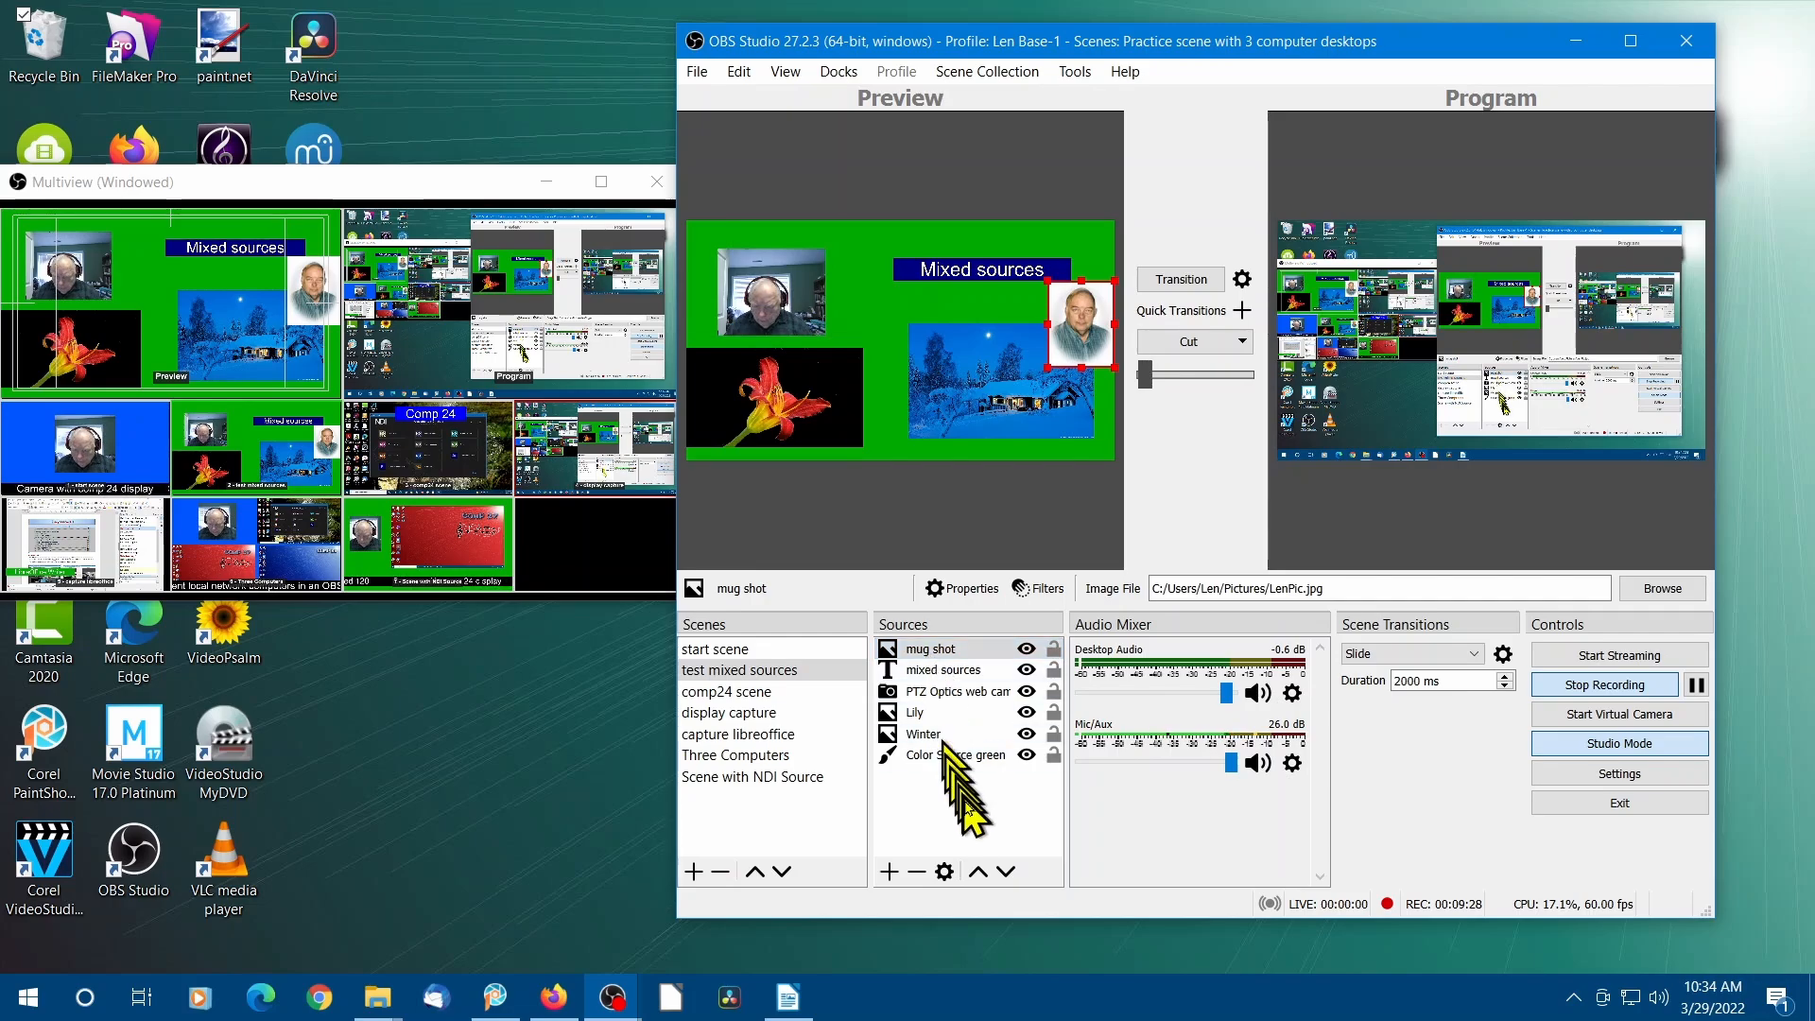
Step: Lower the mug shot in the source order to just above Color Source green, behind the other pictures
click(1006, 872)
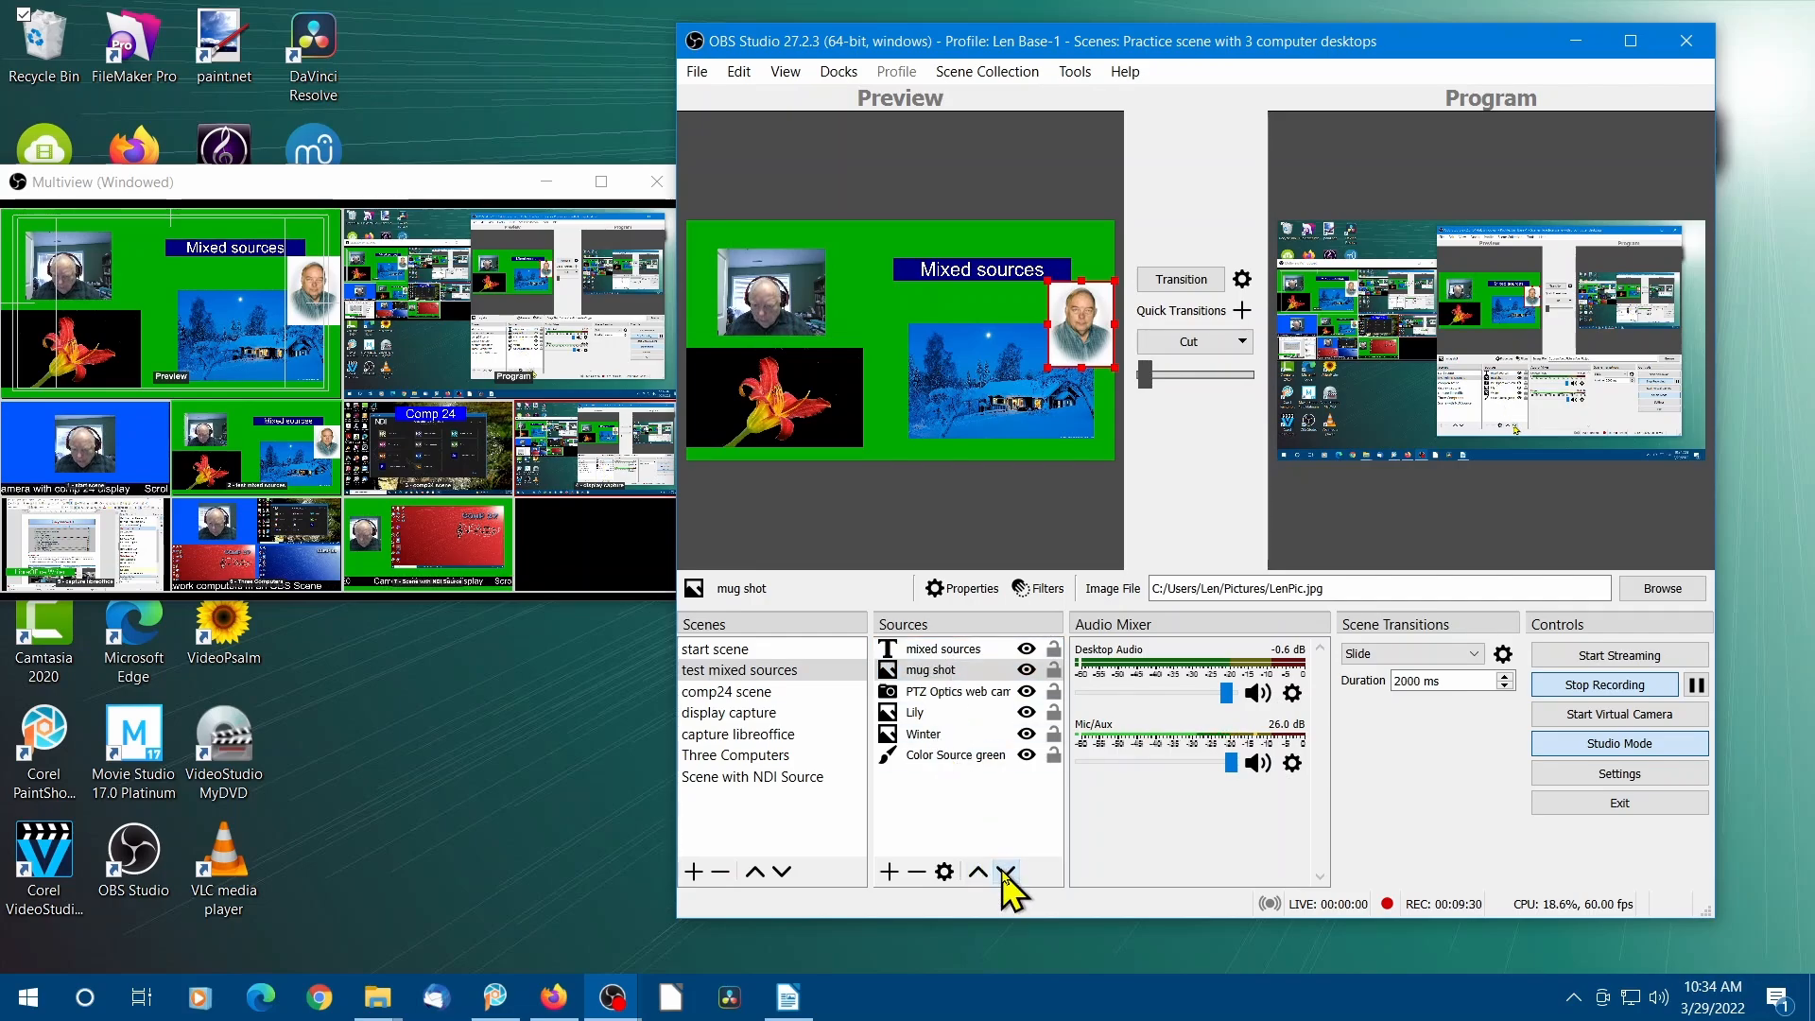
click(1007, 872)
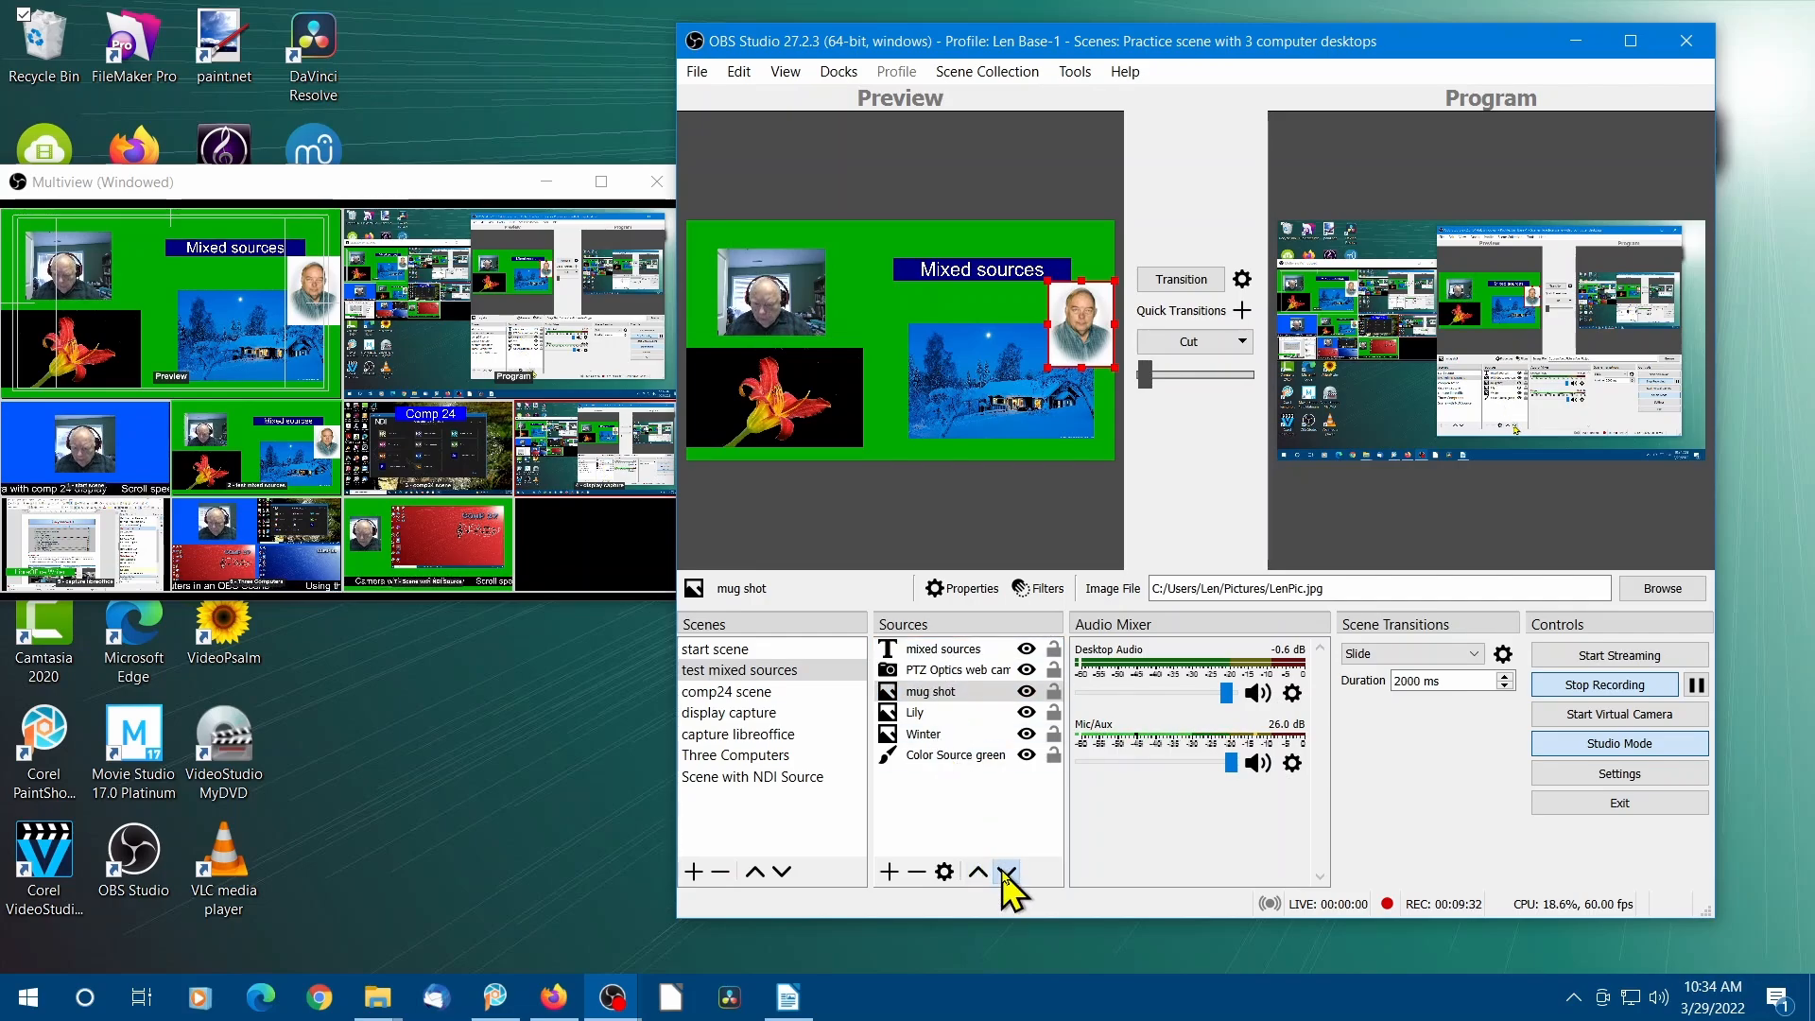
click(1006, 872)
click(1007, 872)
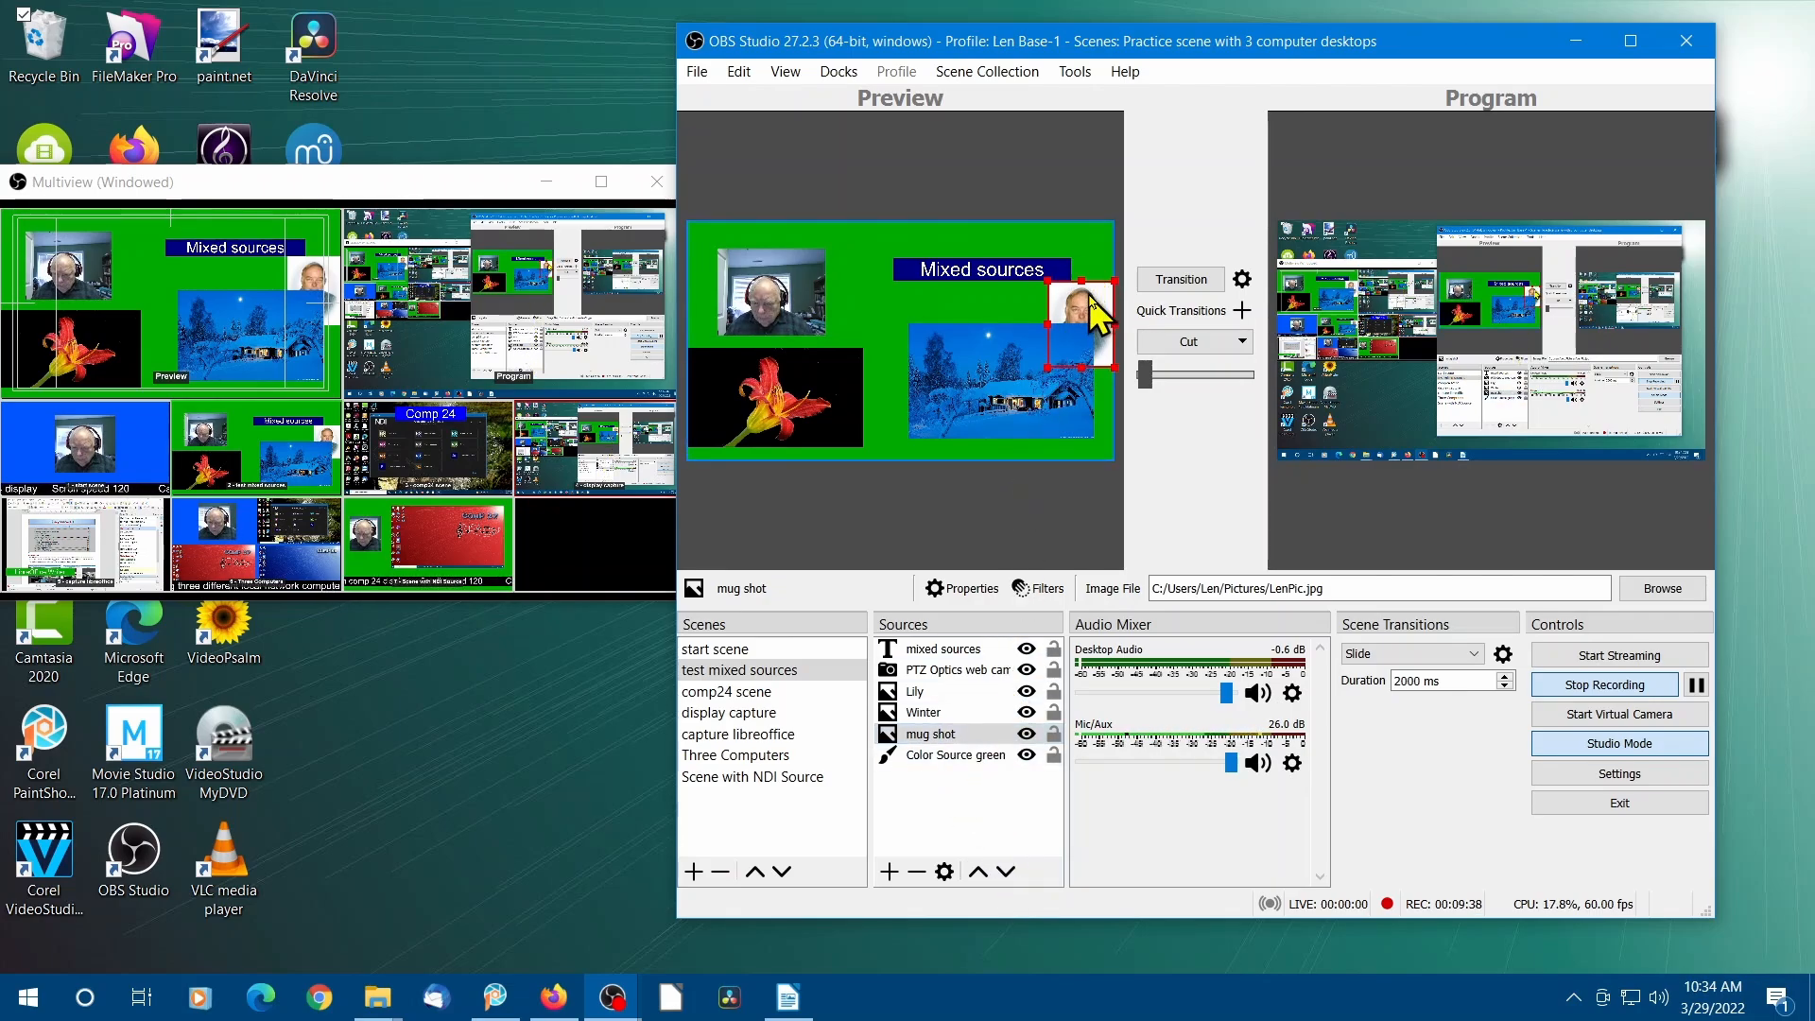
Step: Move the mug shot between the web cam image and the title, and enlarge it behind the surrounding sources
drag(1090, 301, 829, 303)
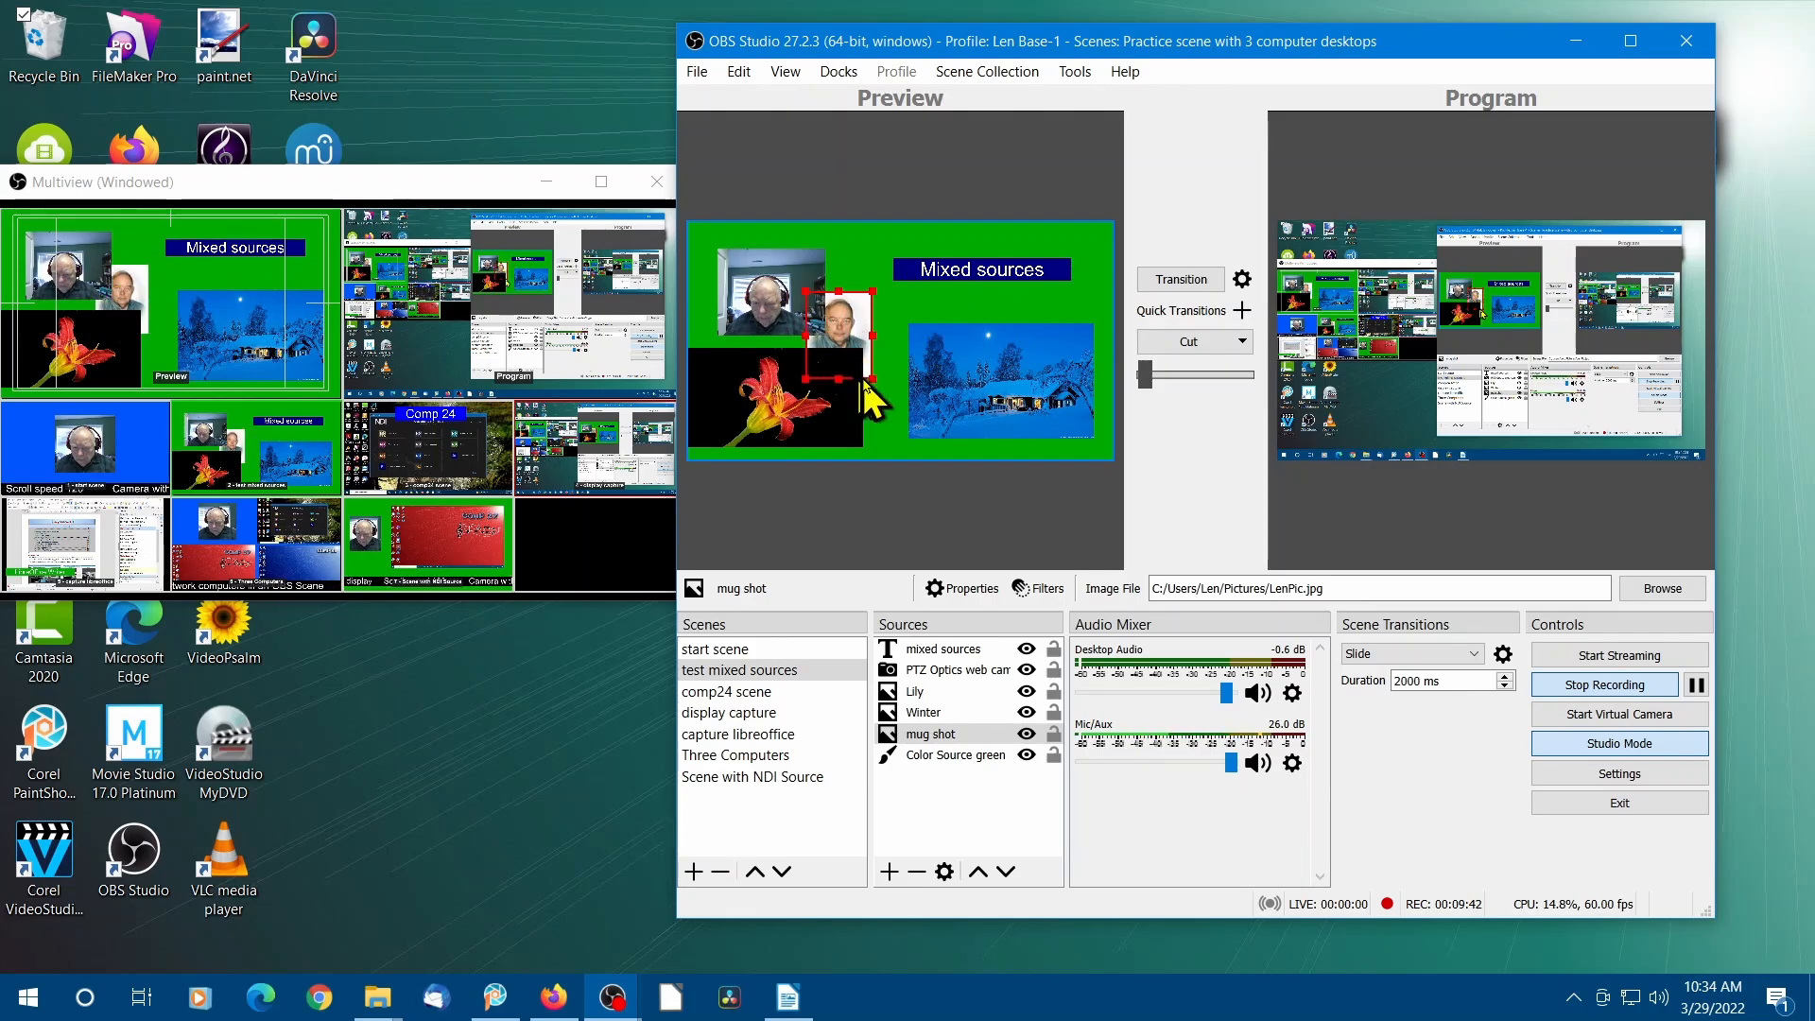
drag(870, 379, 900, 306)
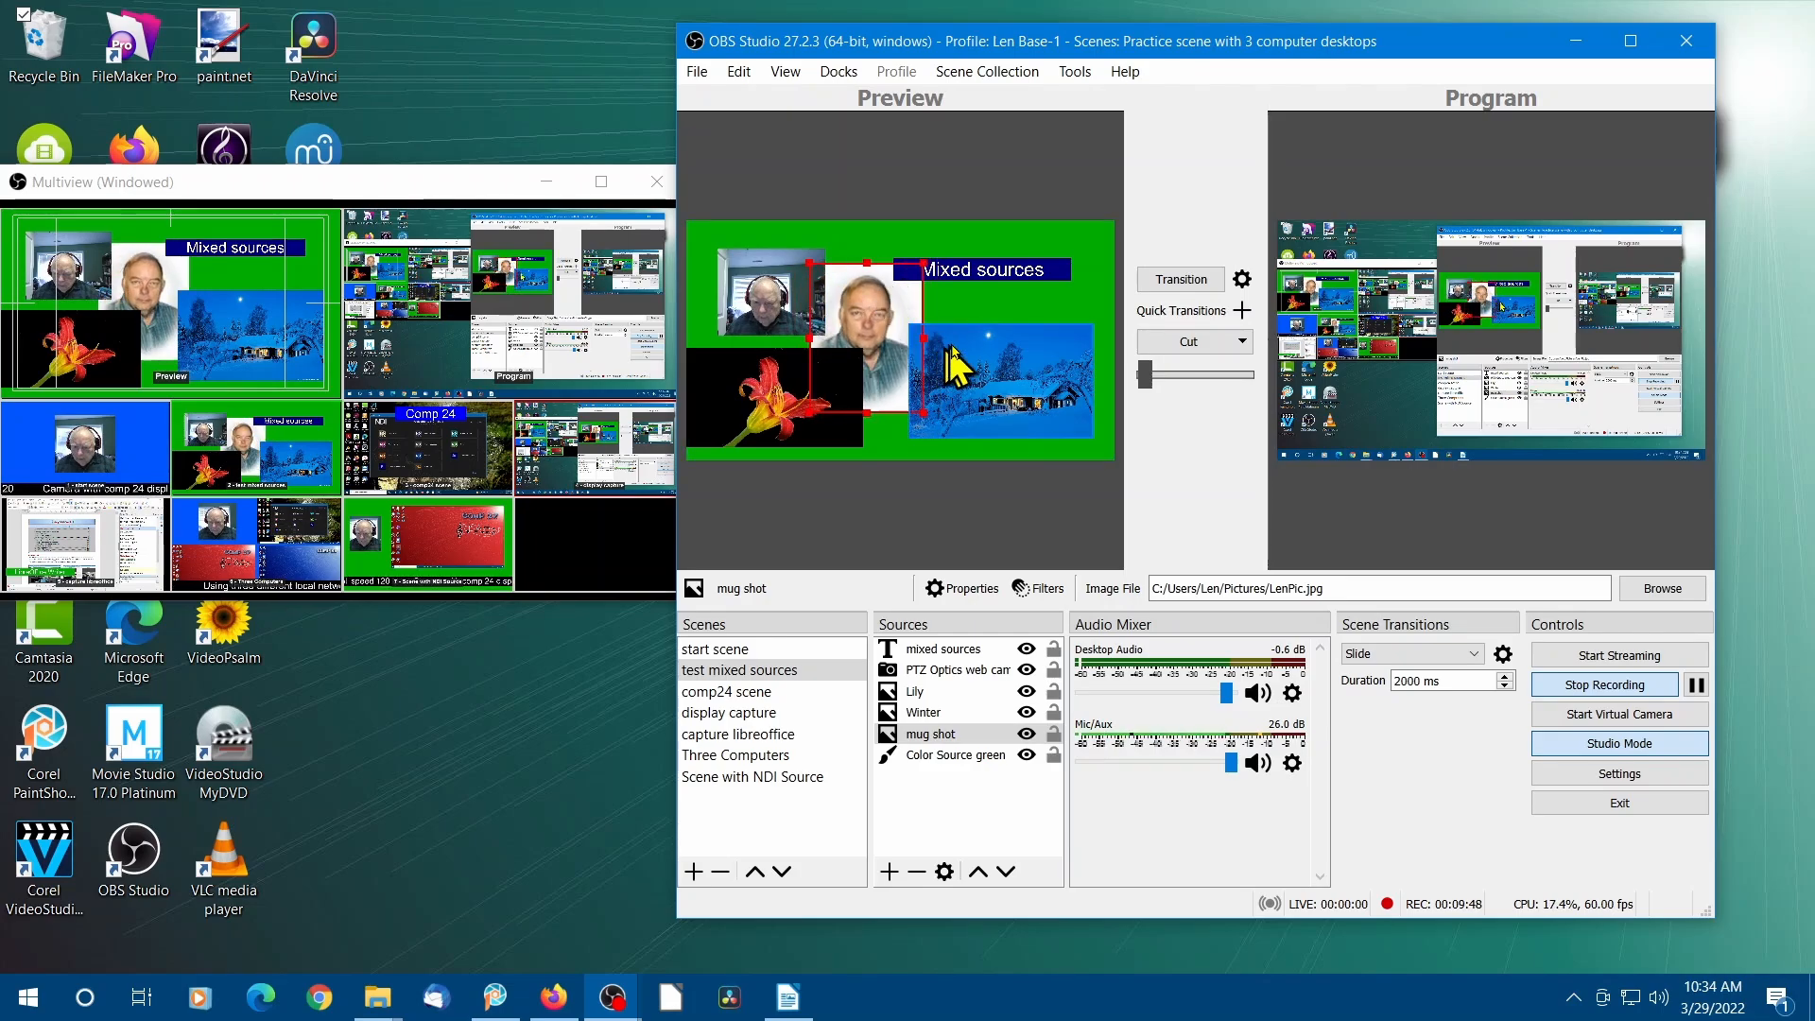
click(954, 756)
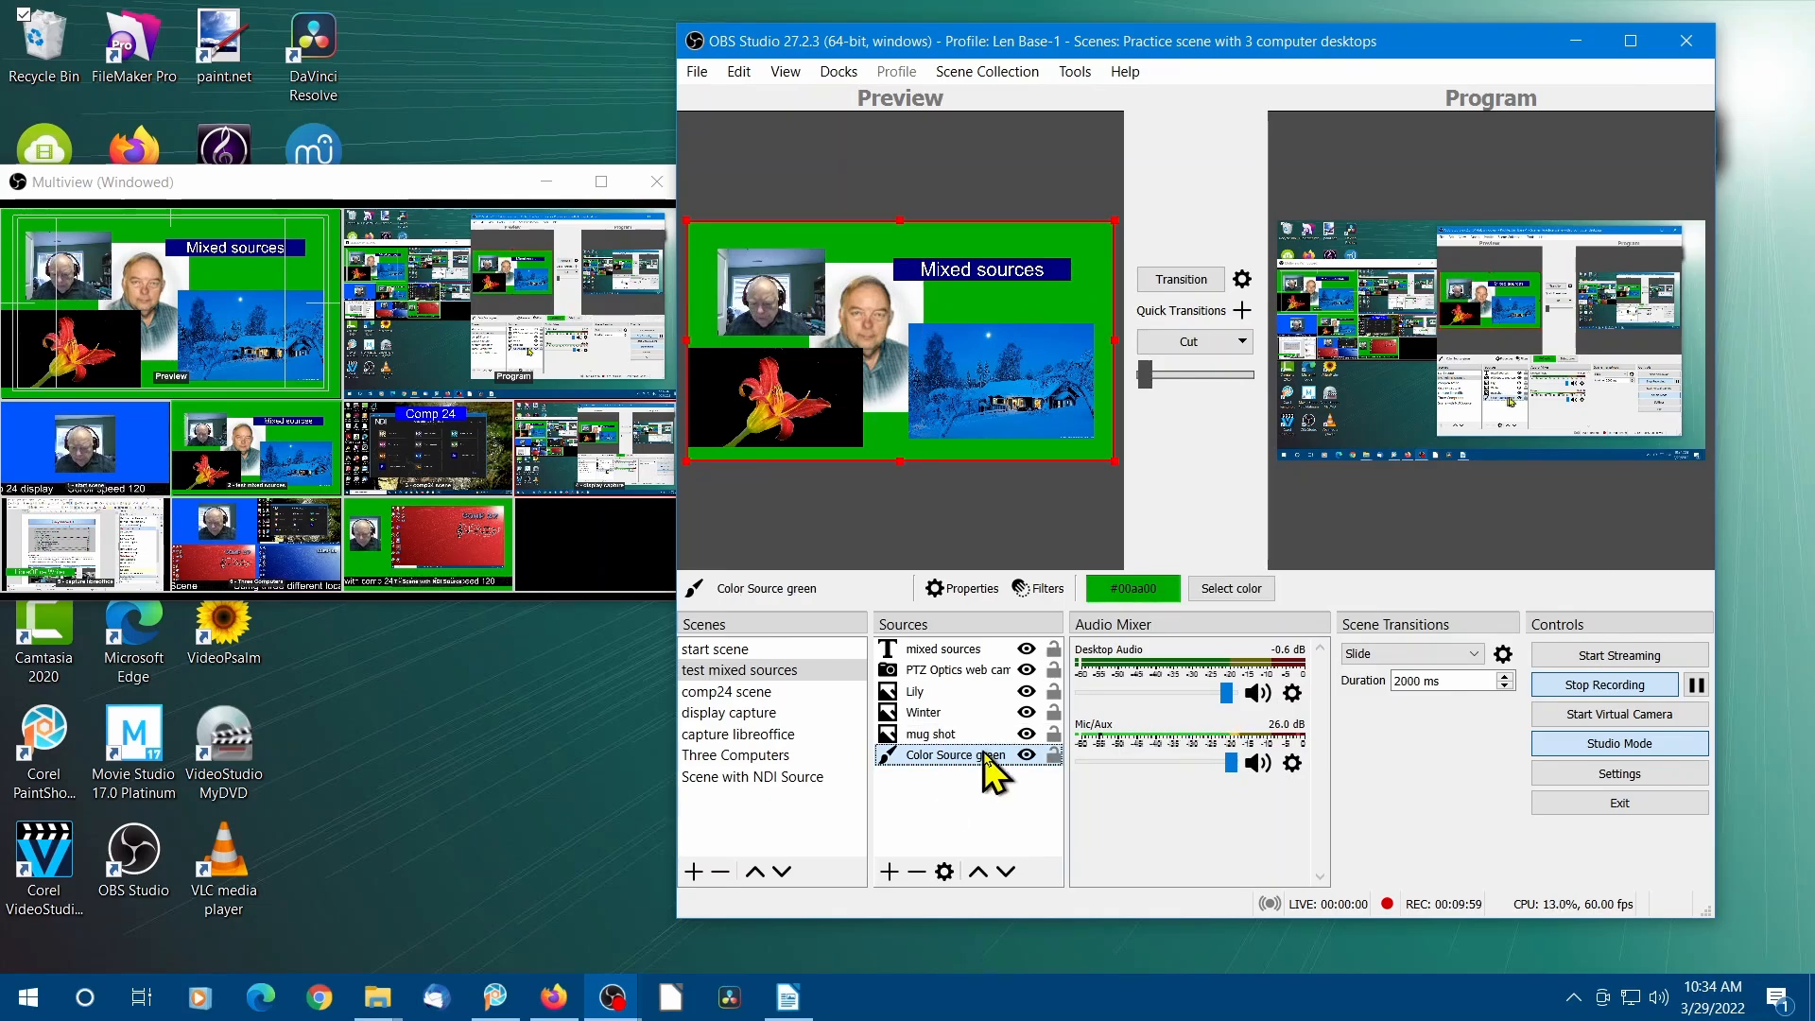
Step: Raise the mug shot to the front of the source order and return it to just above Color Source green
click(928, 736)
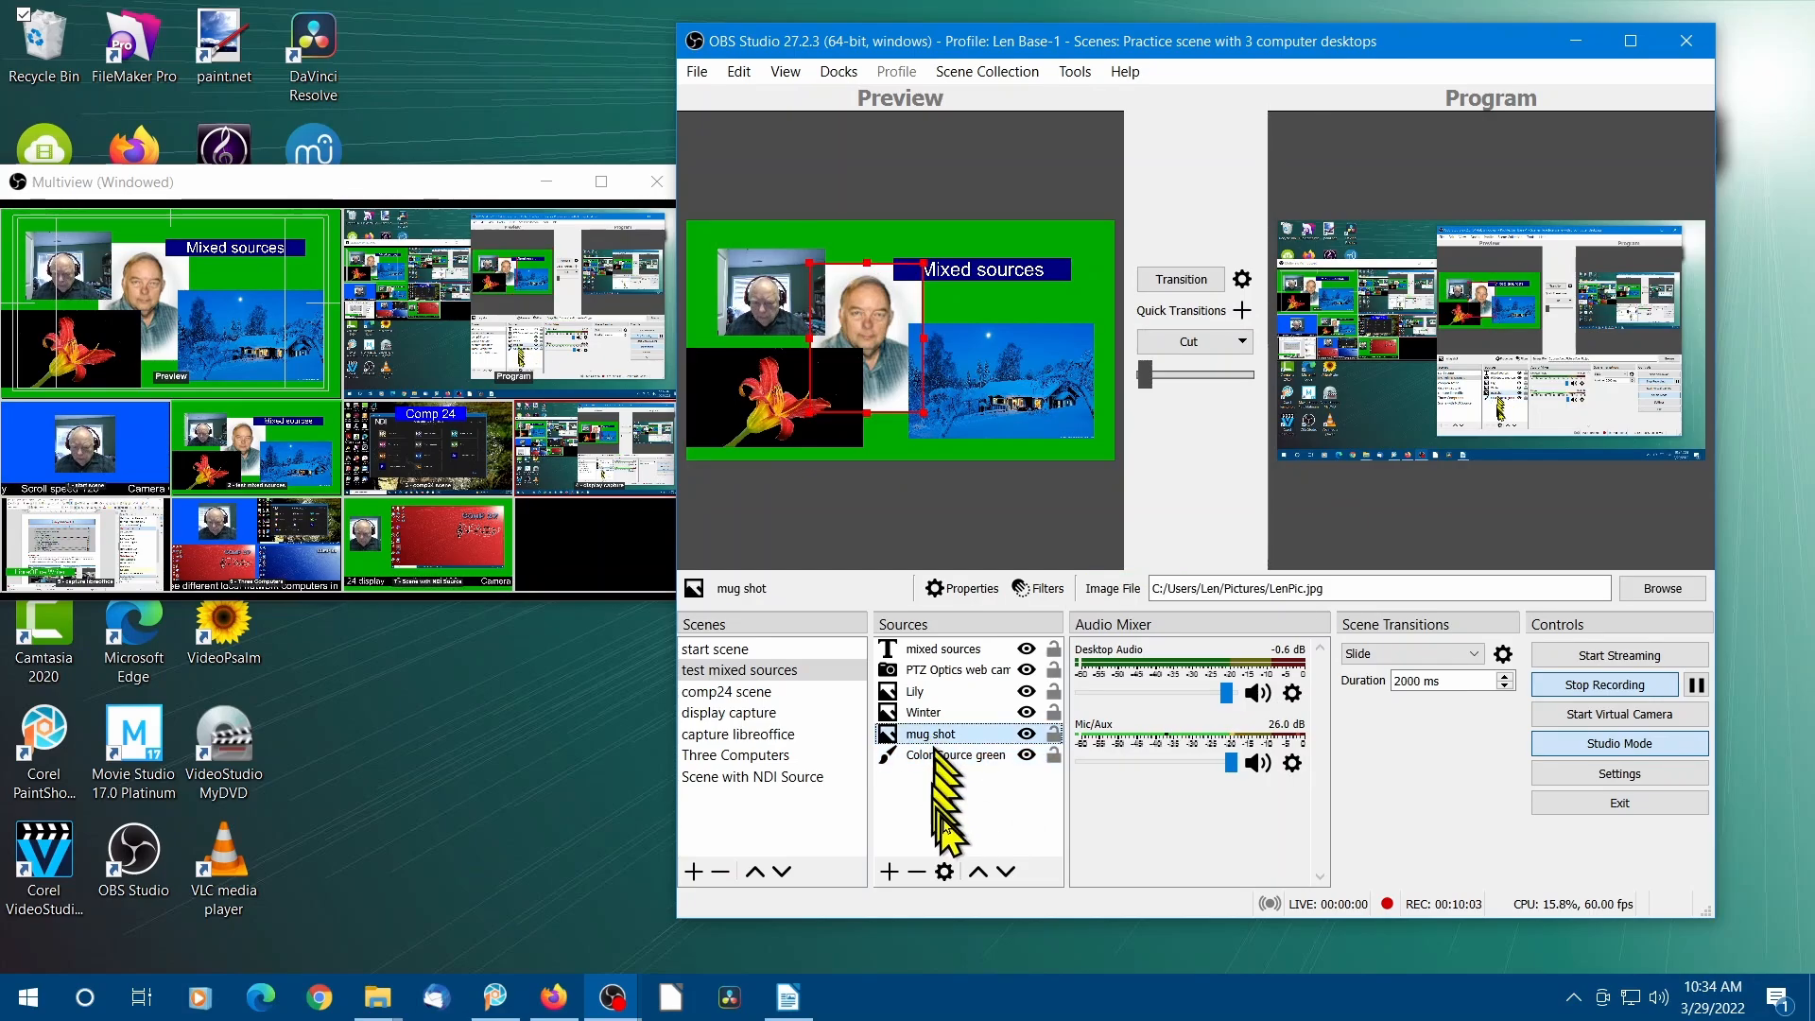
click(978, 871)
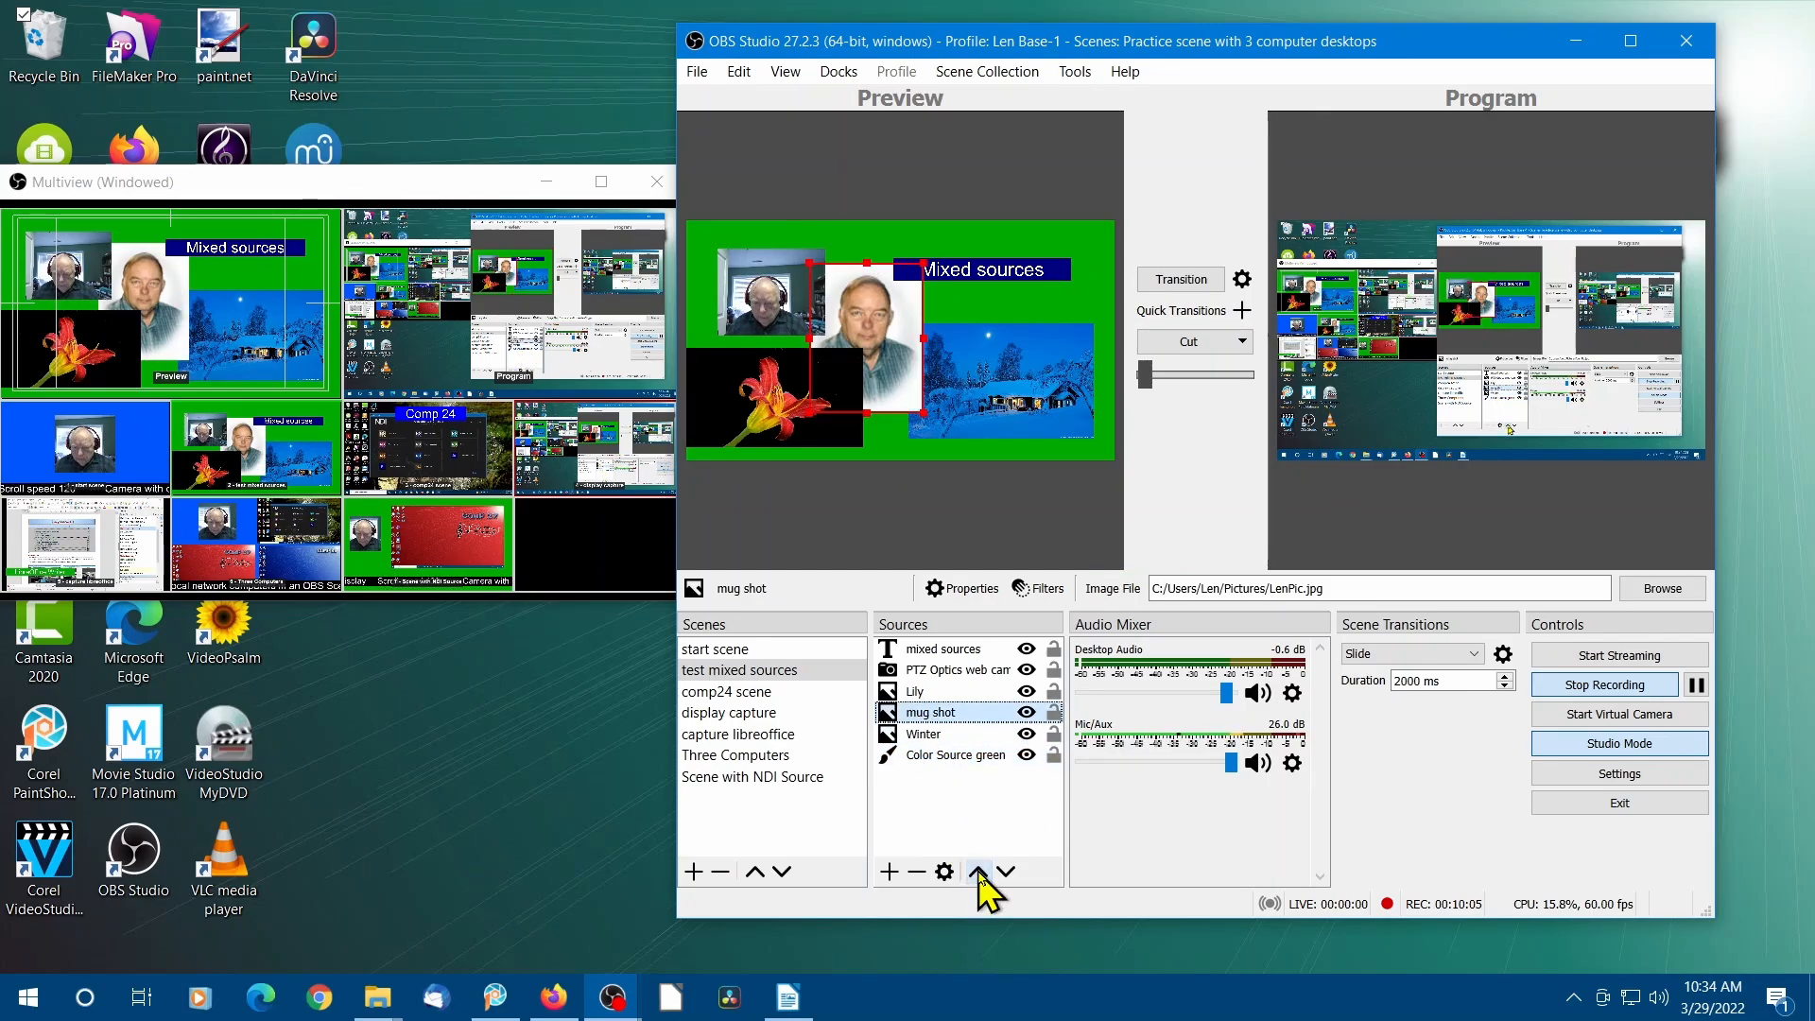
click(979, 870)
click(979, 870)
click(979, 870)
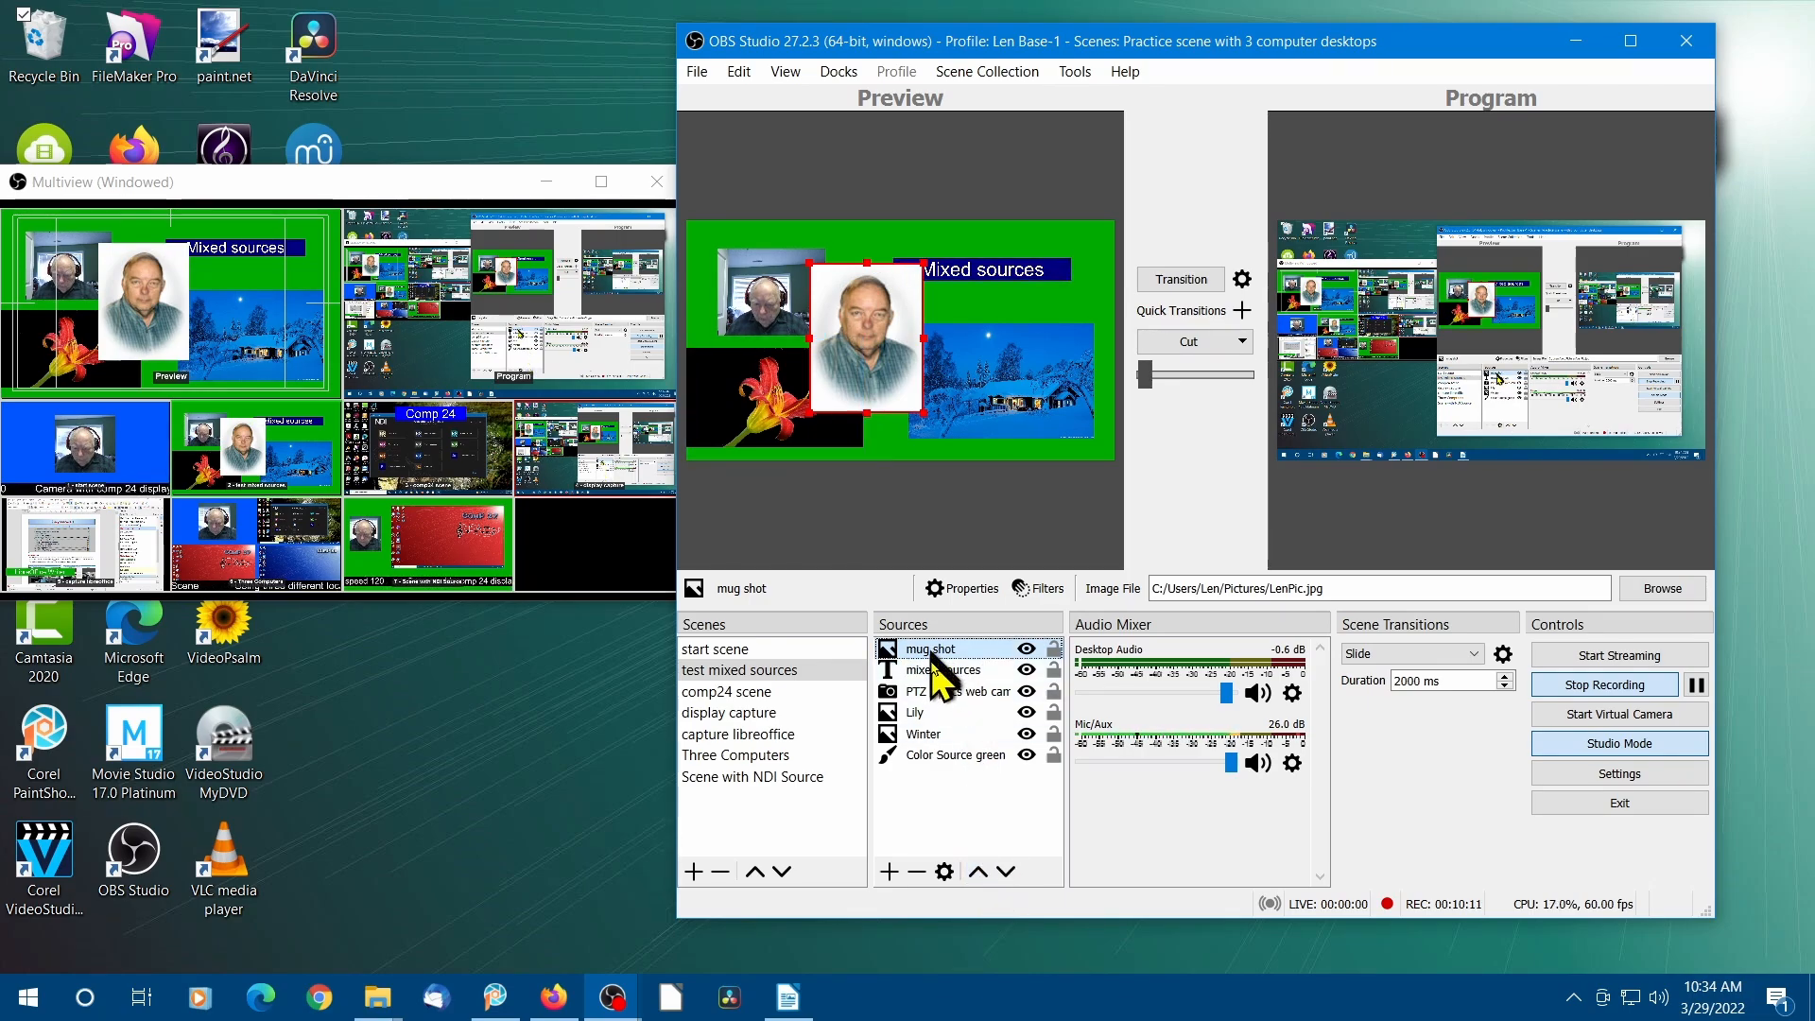
drag(930, 653, 935, 749)
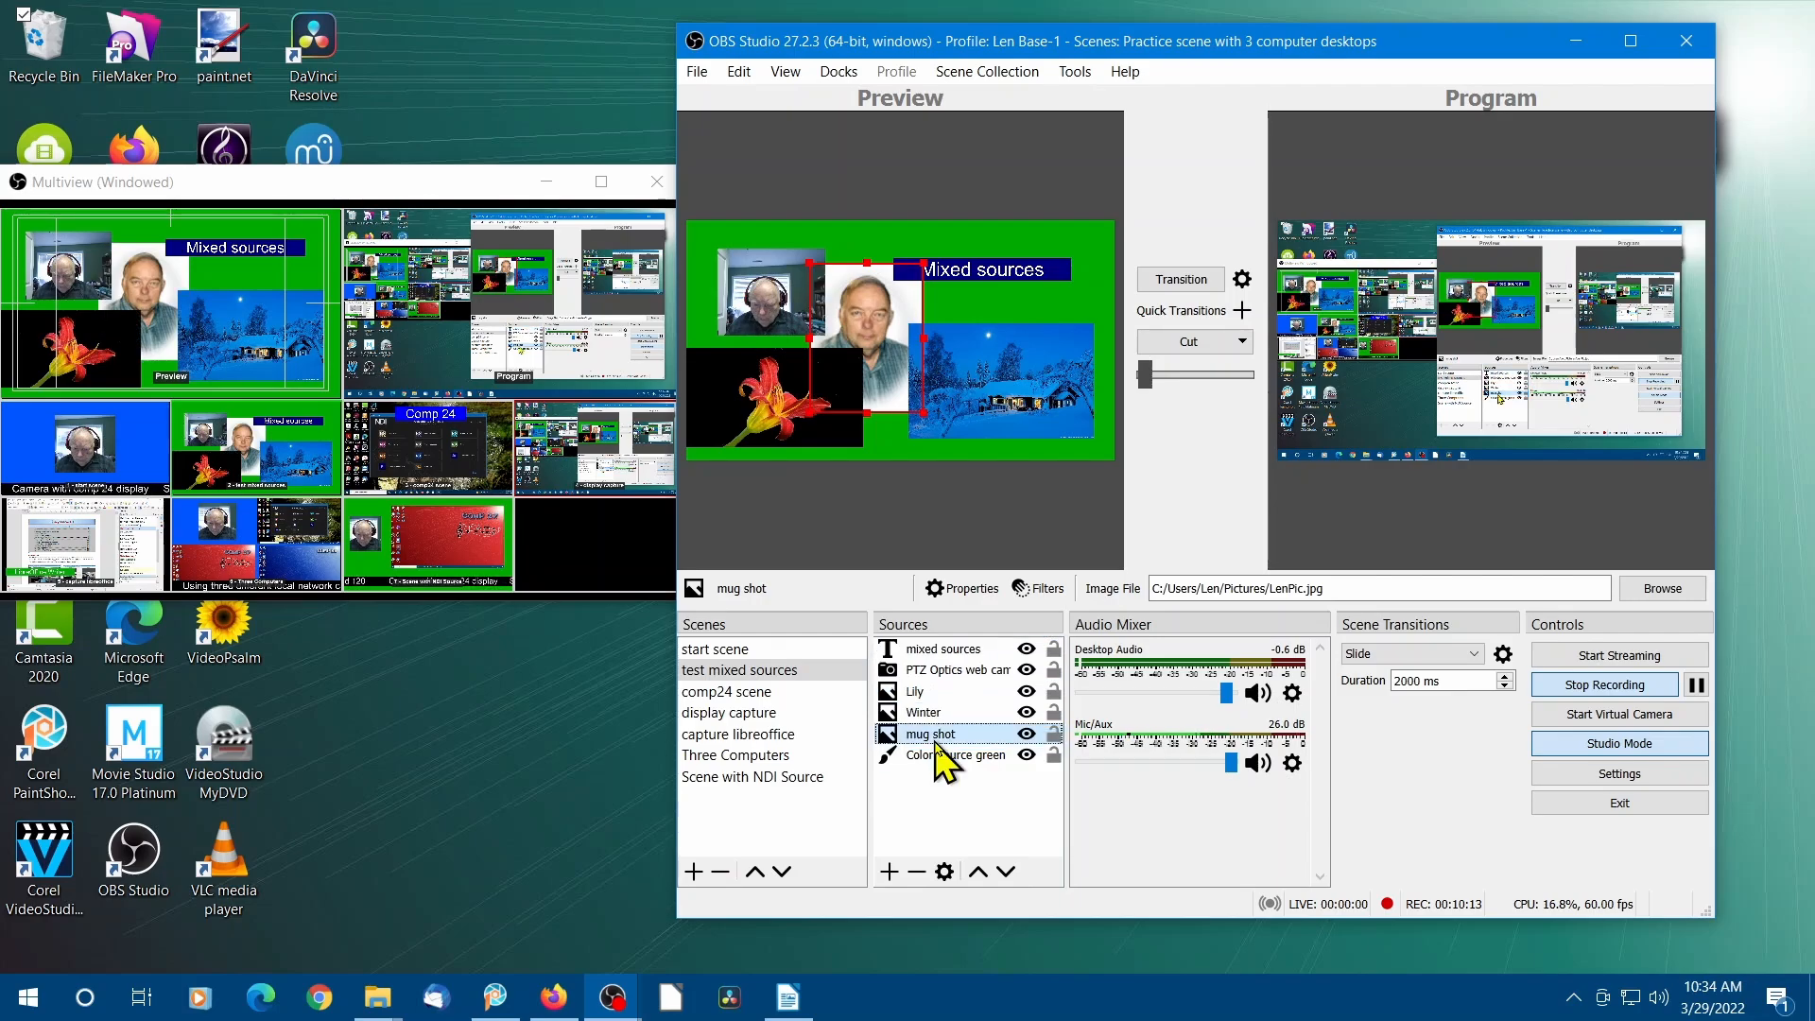
click(951, 814)
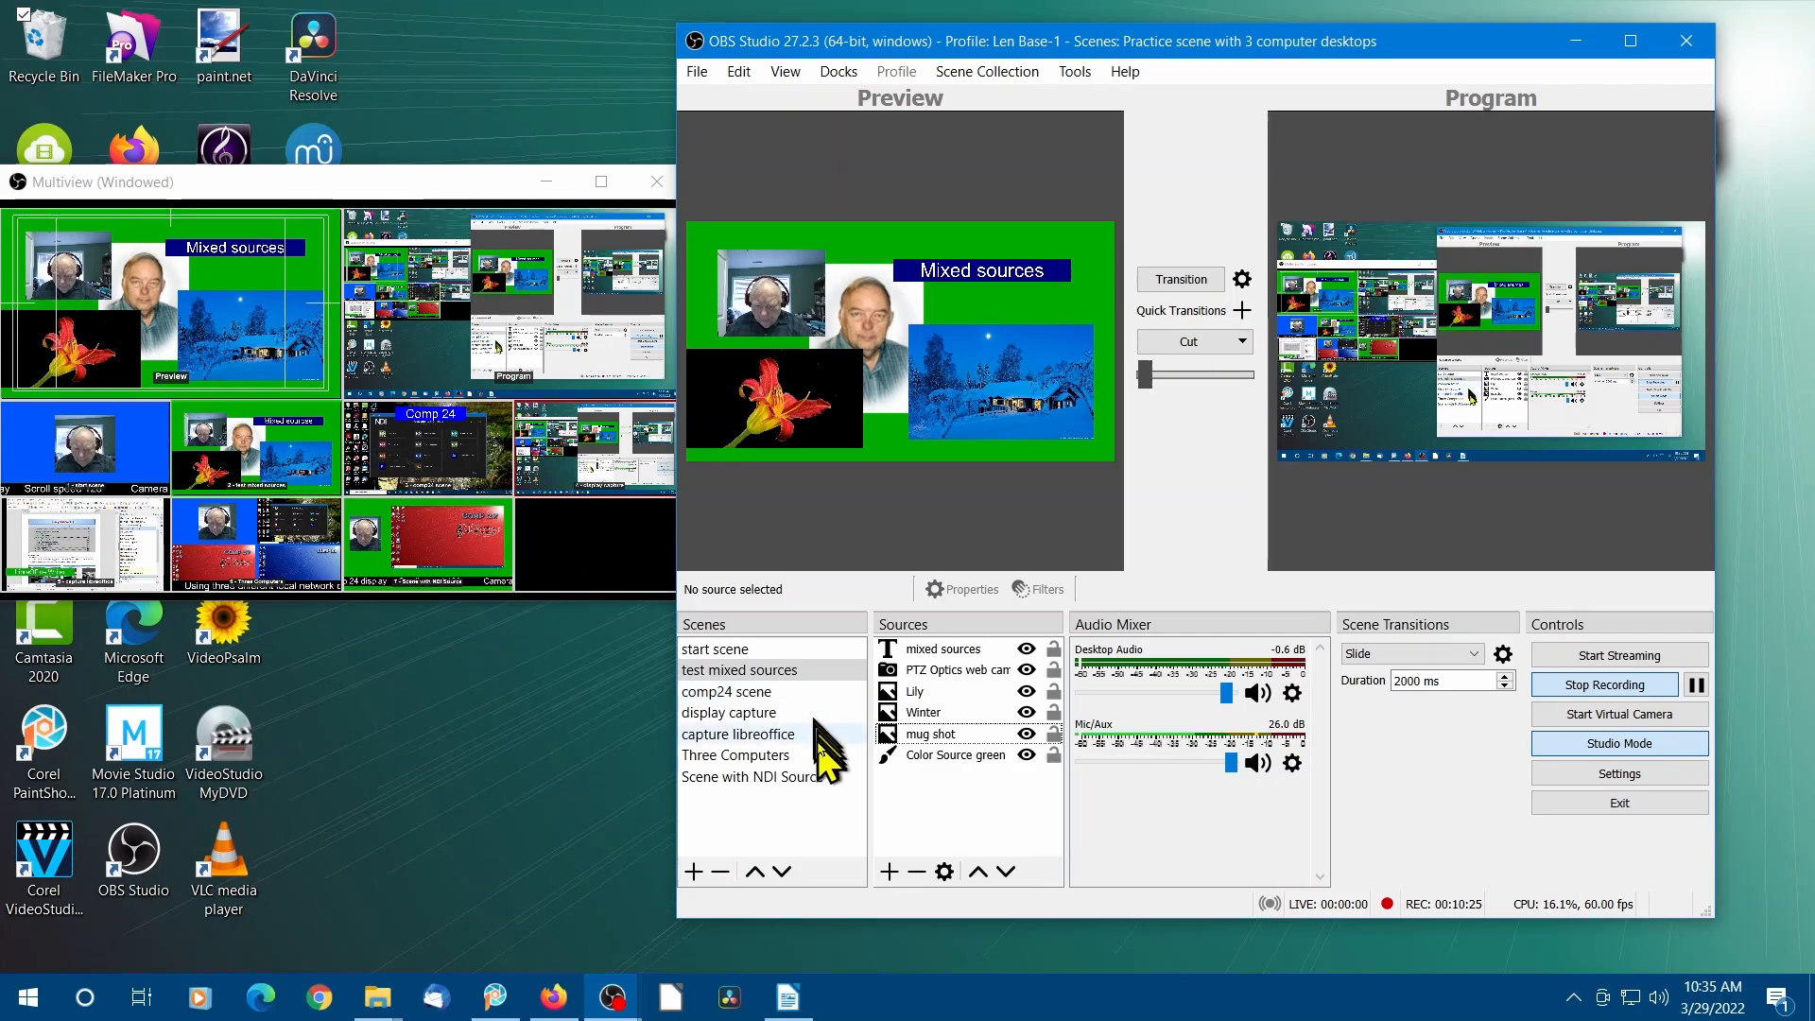
Step: Load Scene with NDI Source into the preview and examine the properties of its NDI source
click(751, 777)
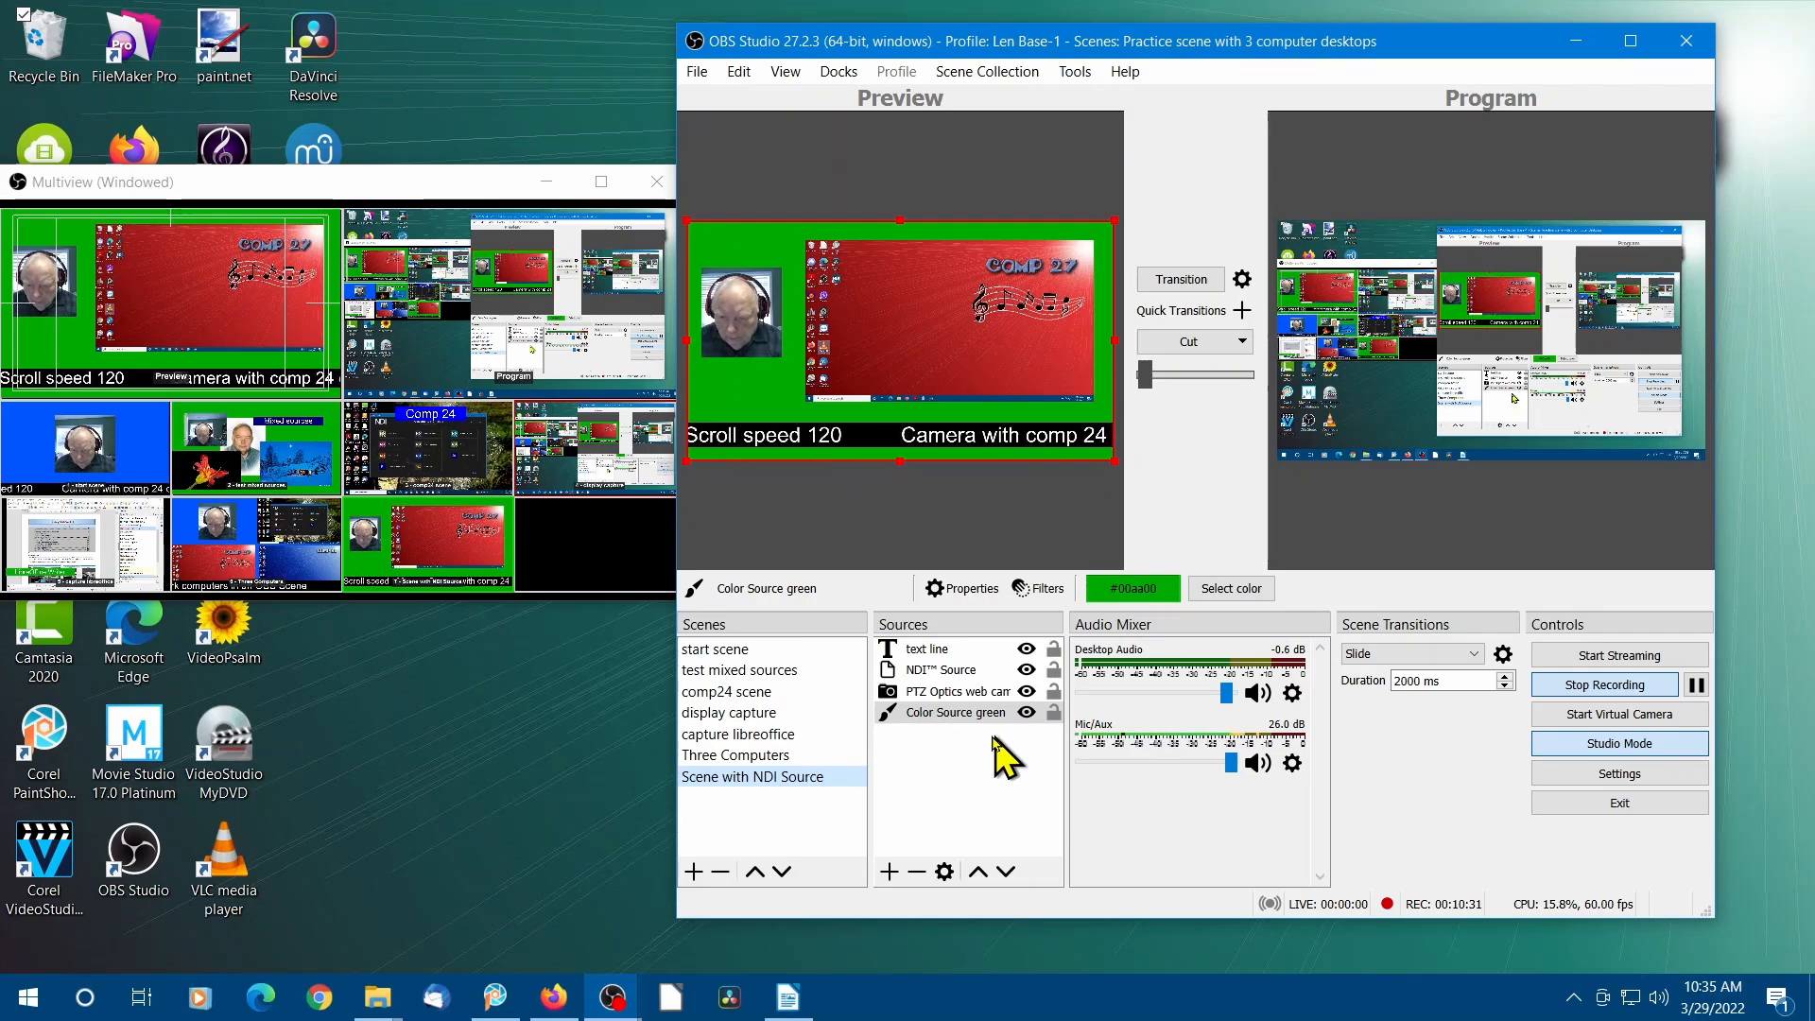
click(940, 670)
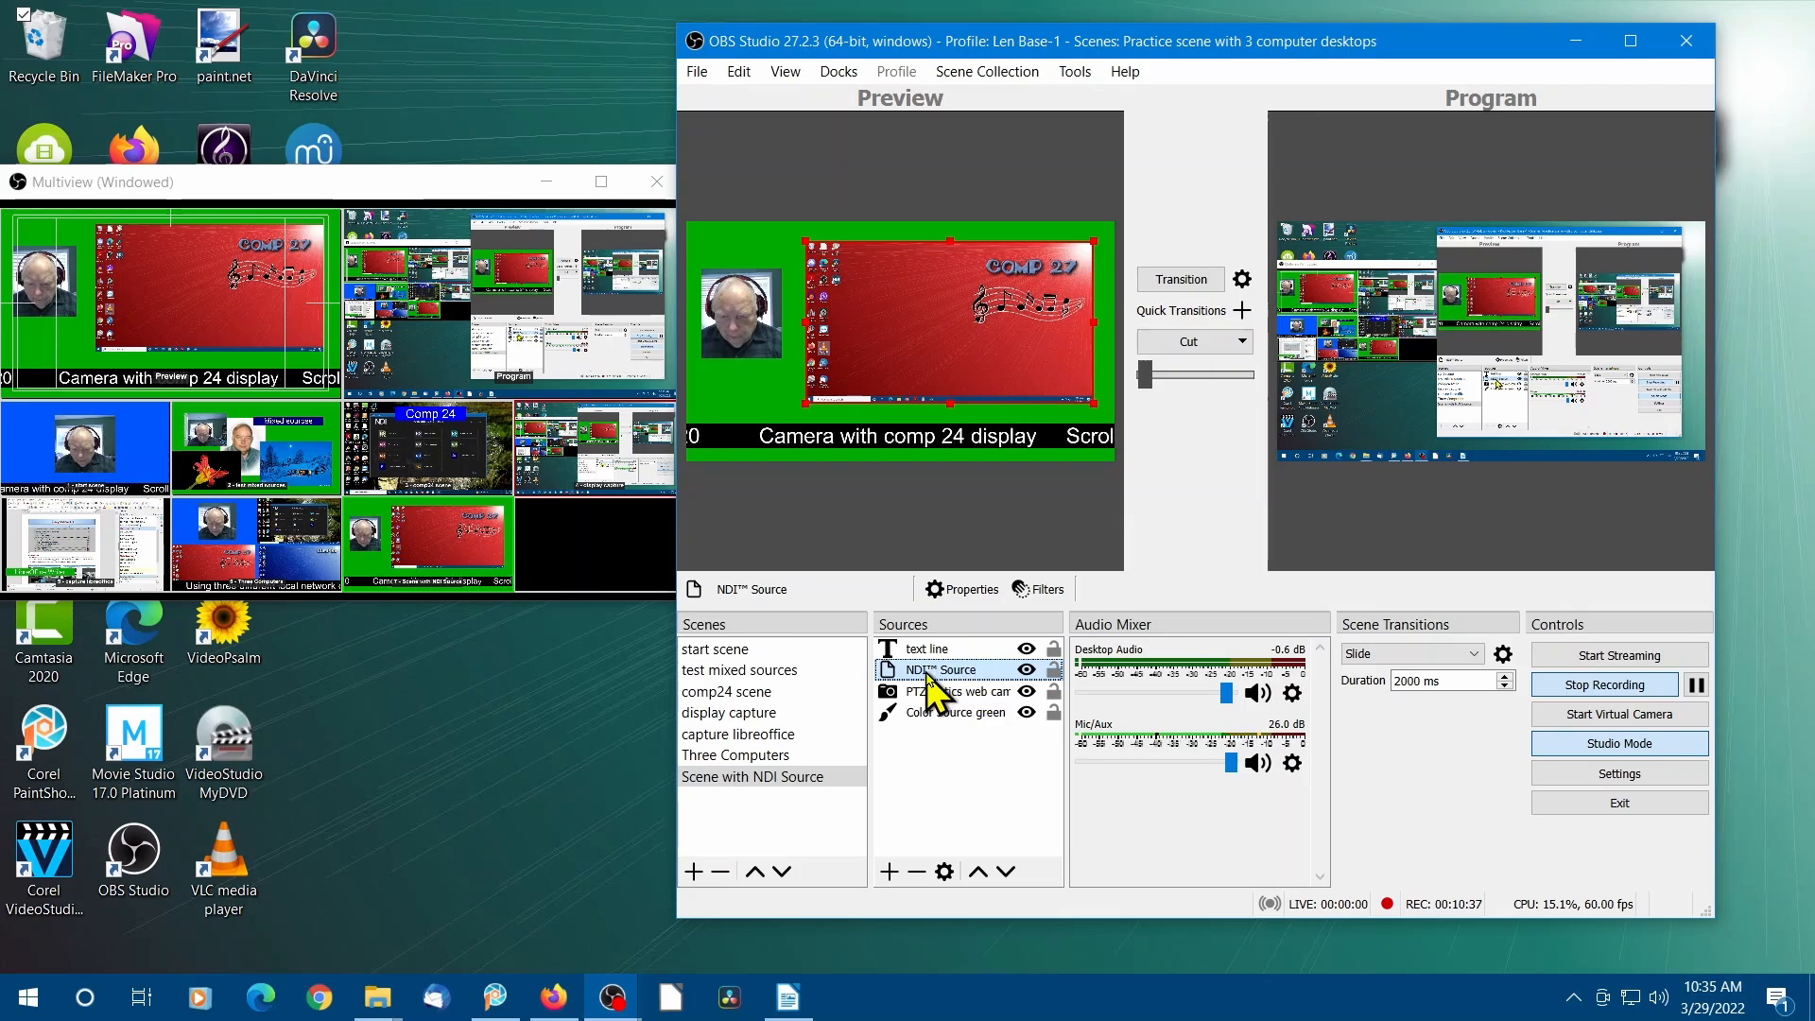
click(960, 589)
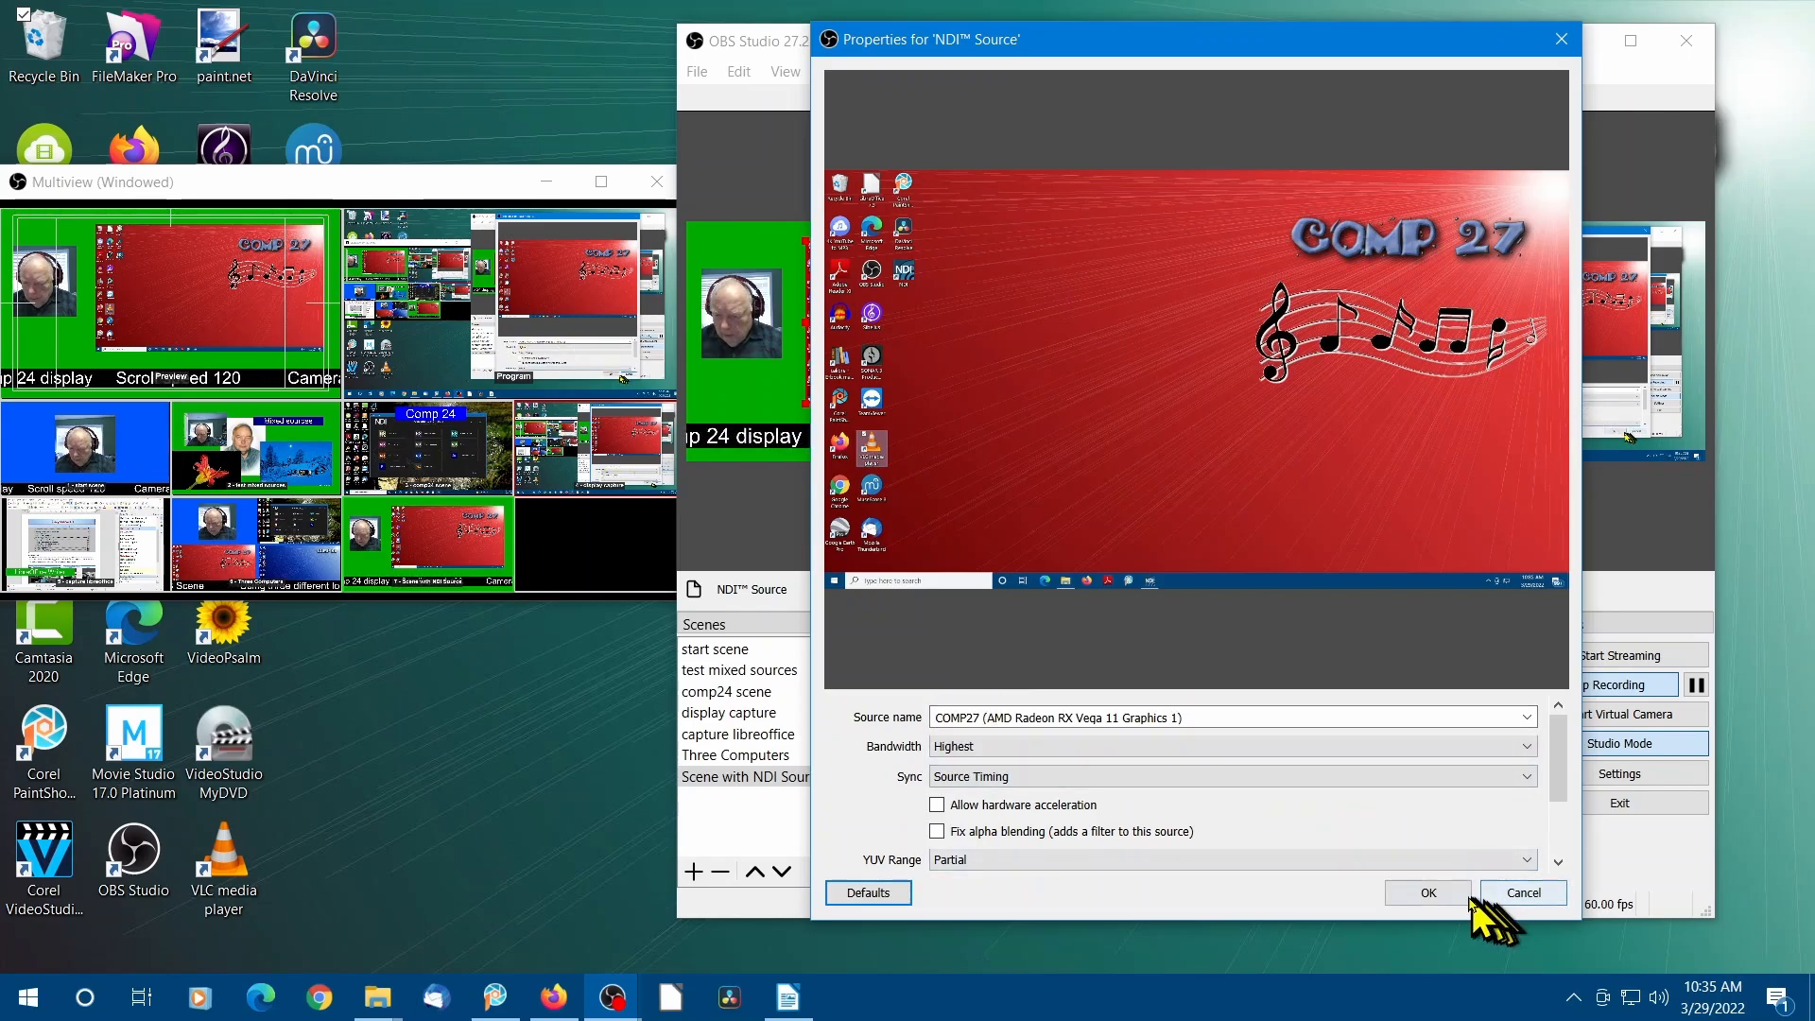
click(1428, 892)
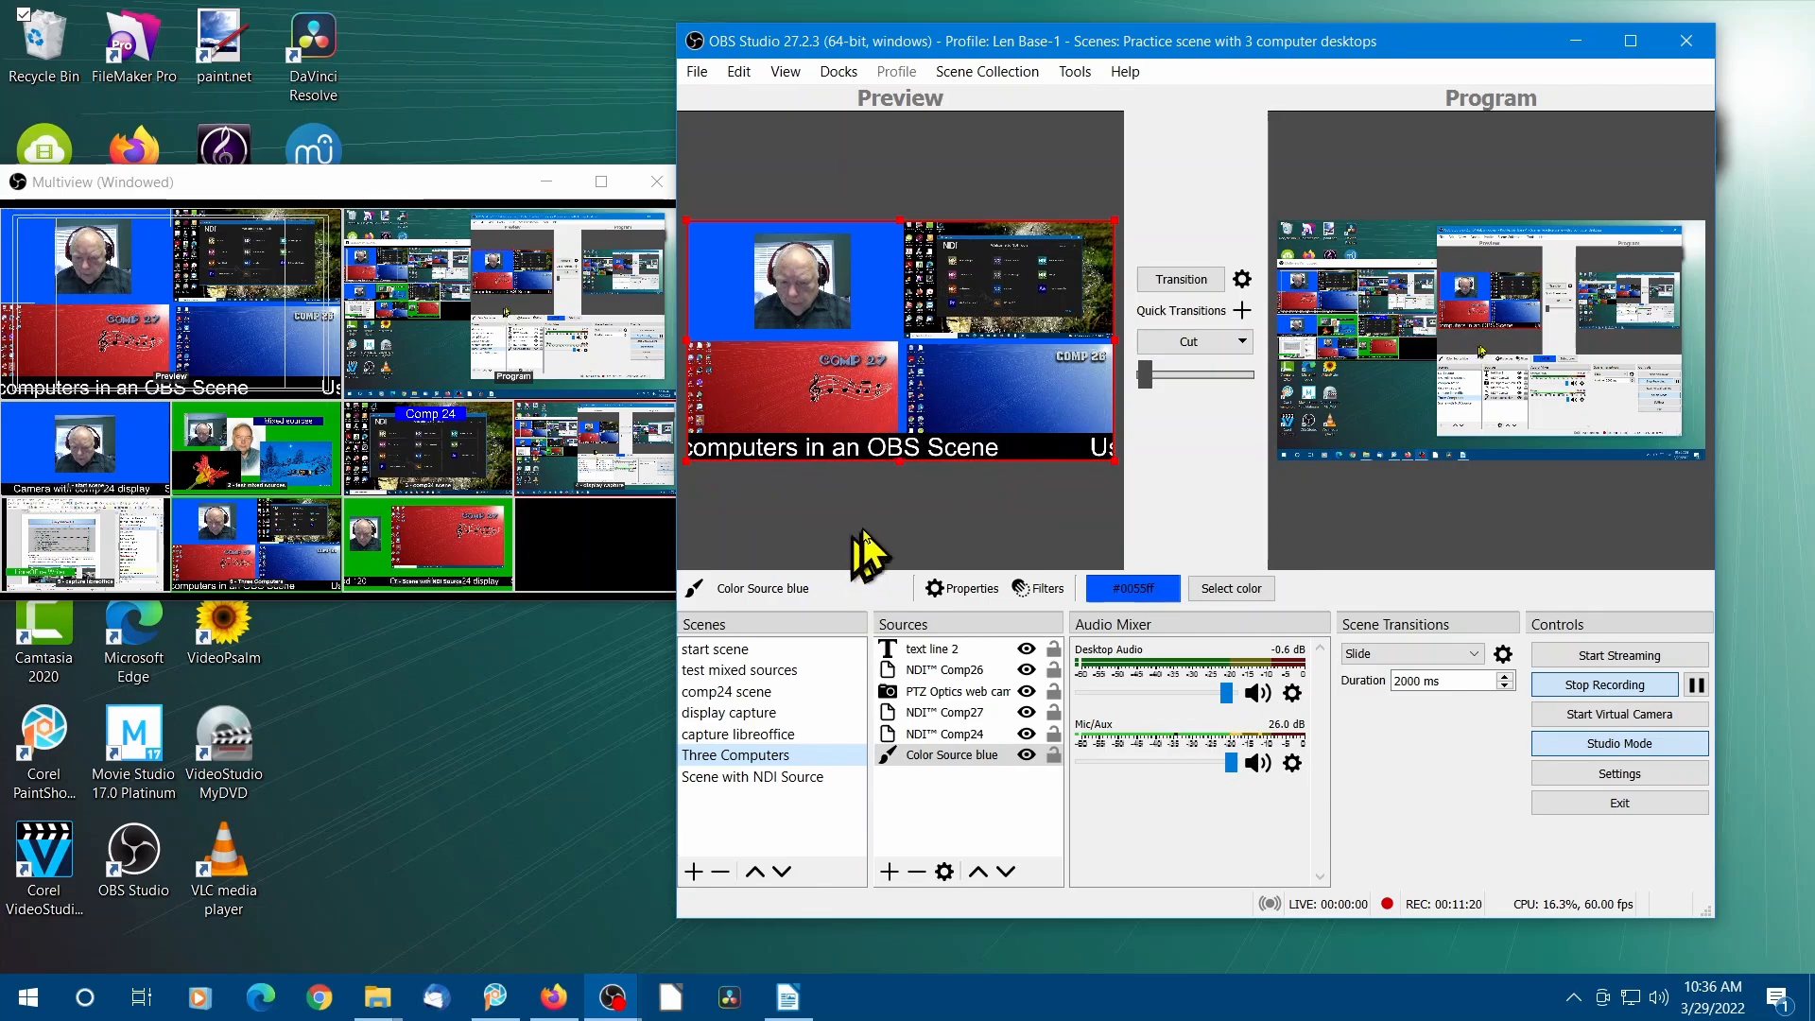
Step: Load the Three Computers scene into the preview and examine its Comp27, Comp24 and Comp26 NDI sources
click(809, 395)
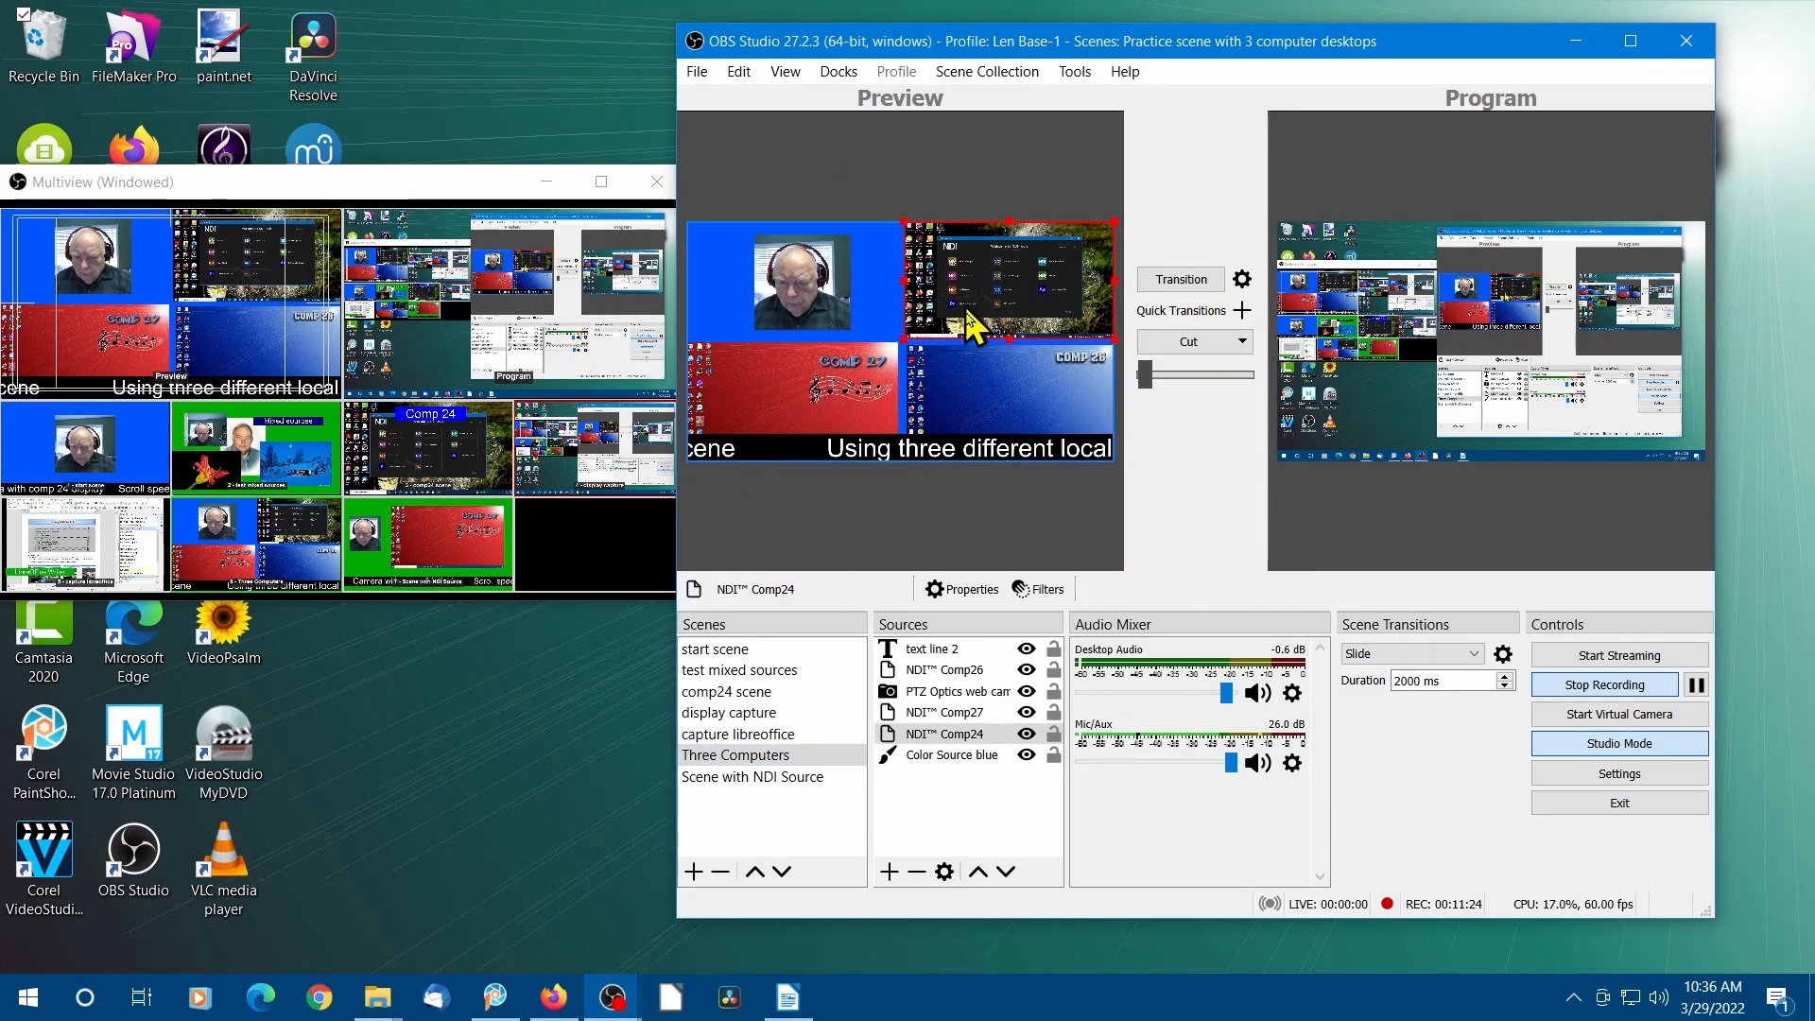
click(983, 393)
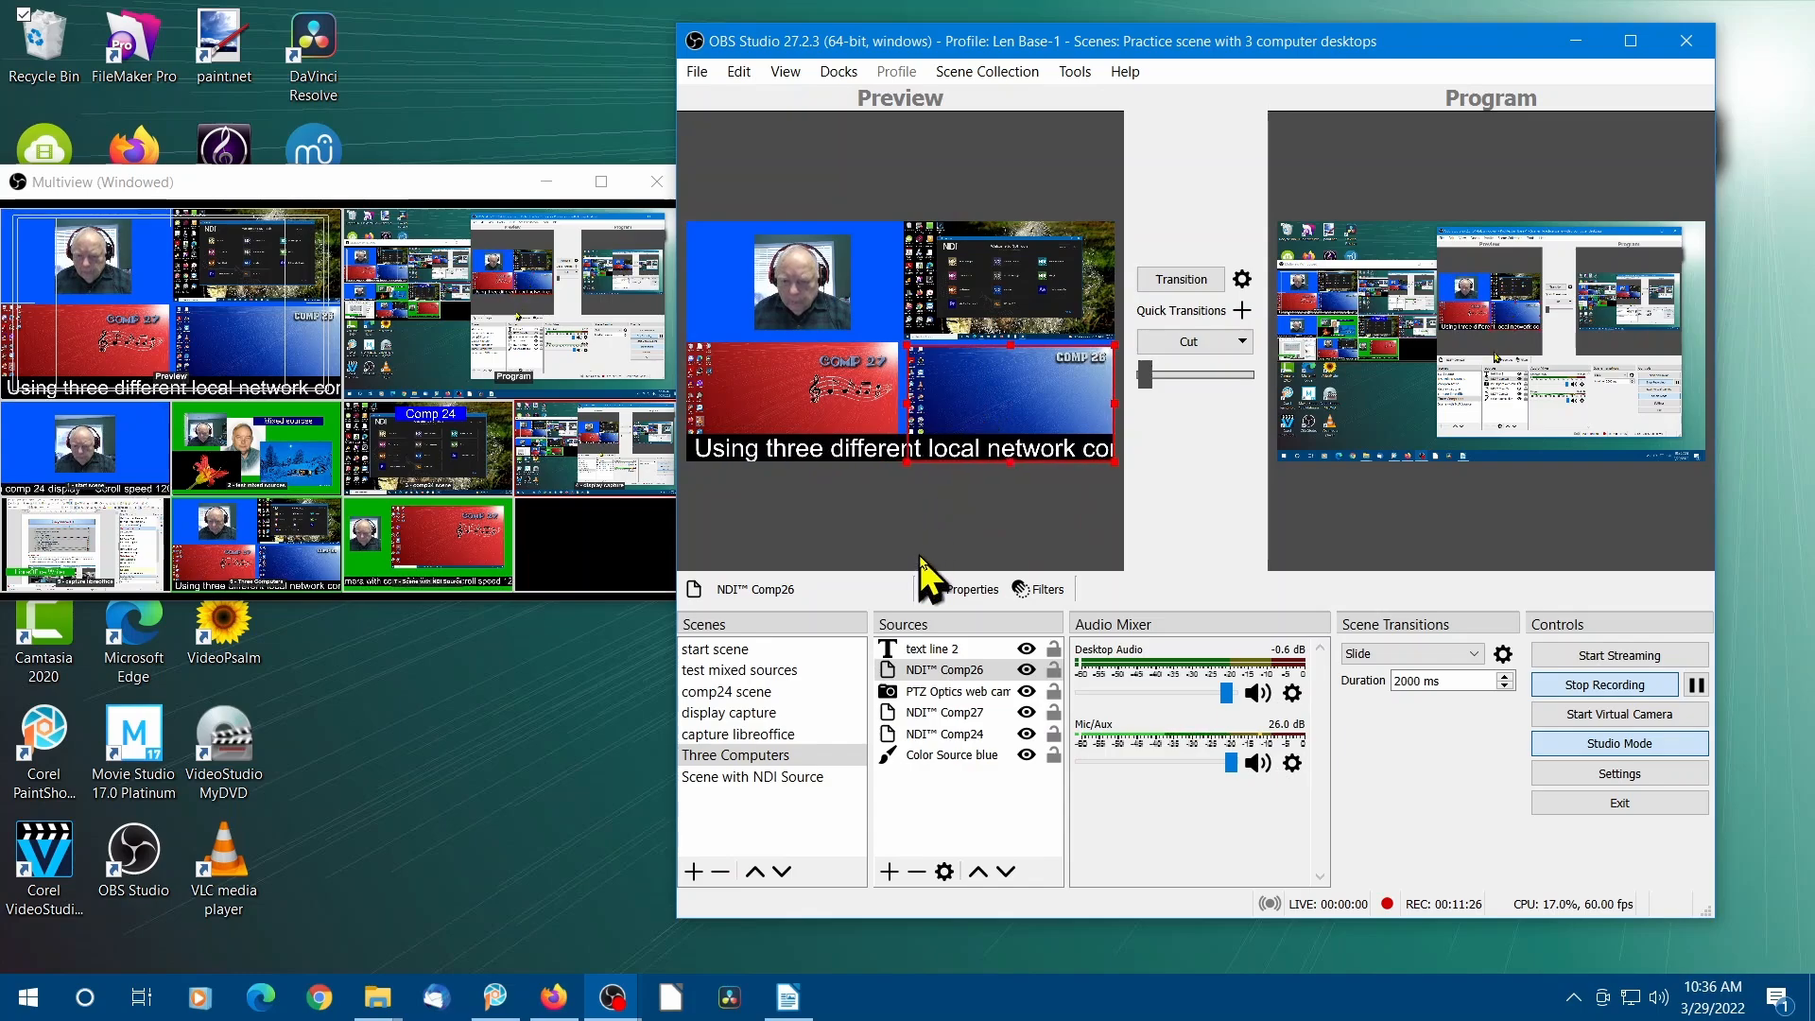
Step: Highlight the Comp27 and Comp24 NDI sources, and preview the comp24 scene, test mixed sources and display capture scenes
click(953, 712)
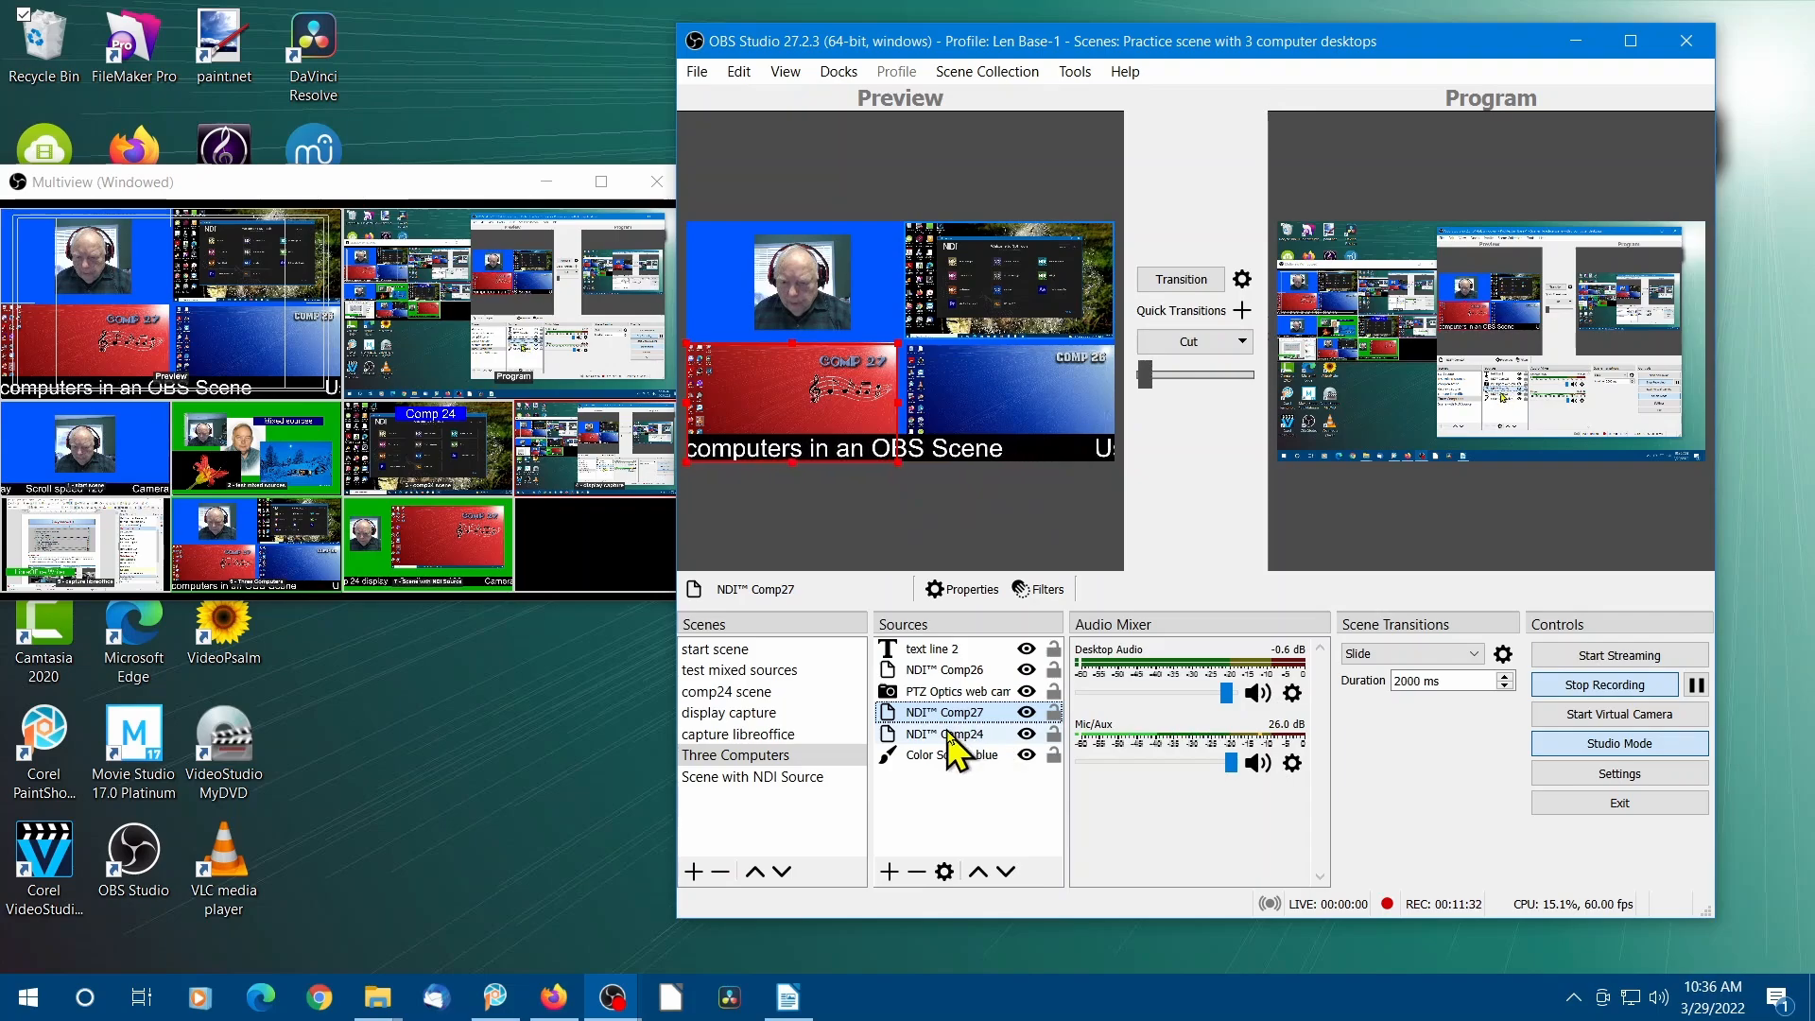
click(957, 735)
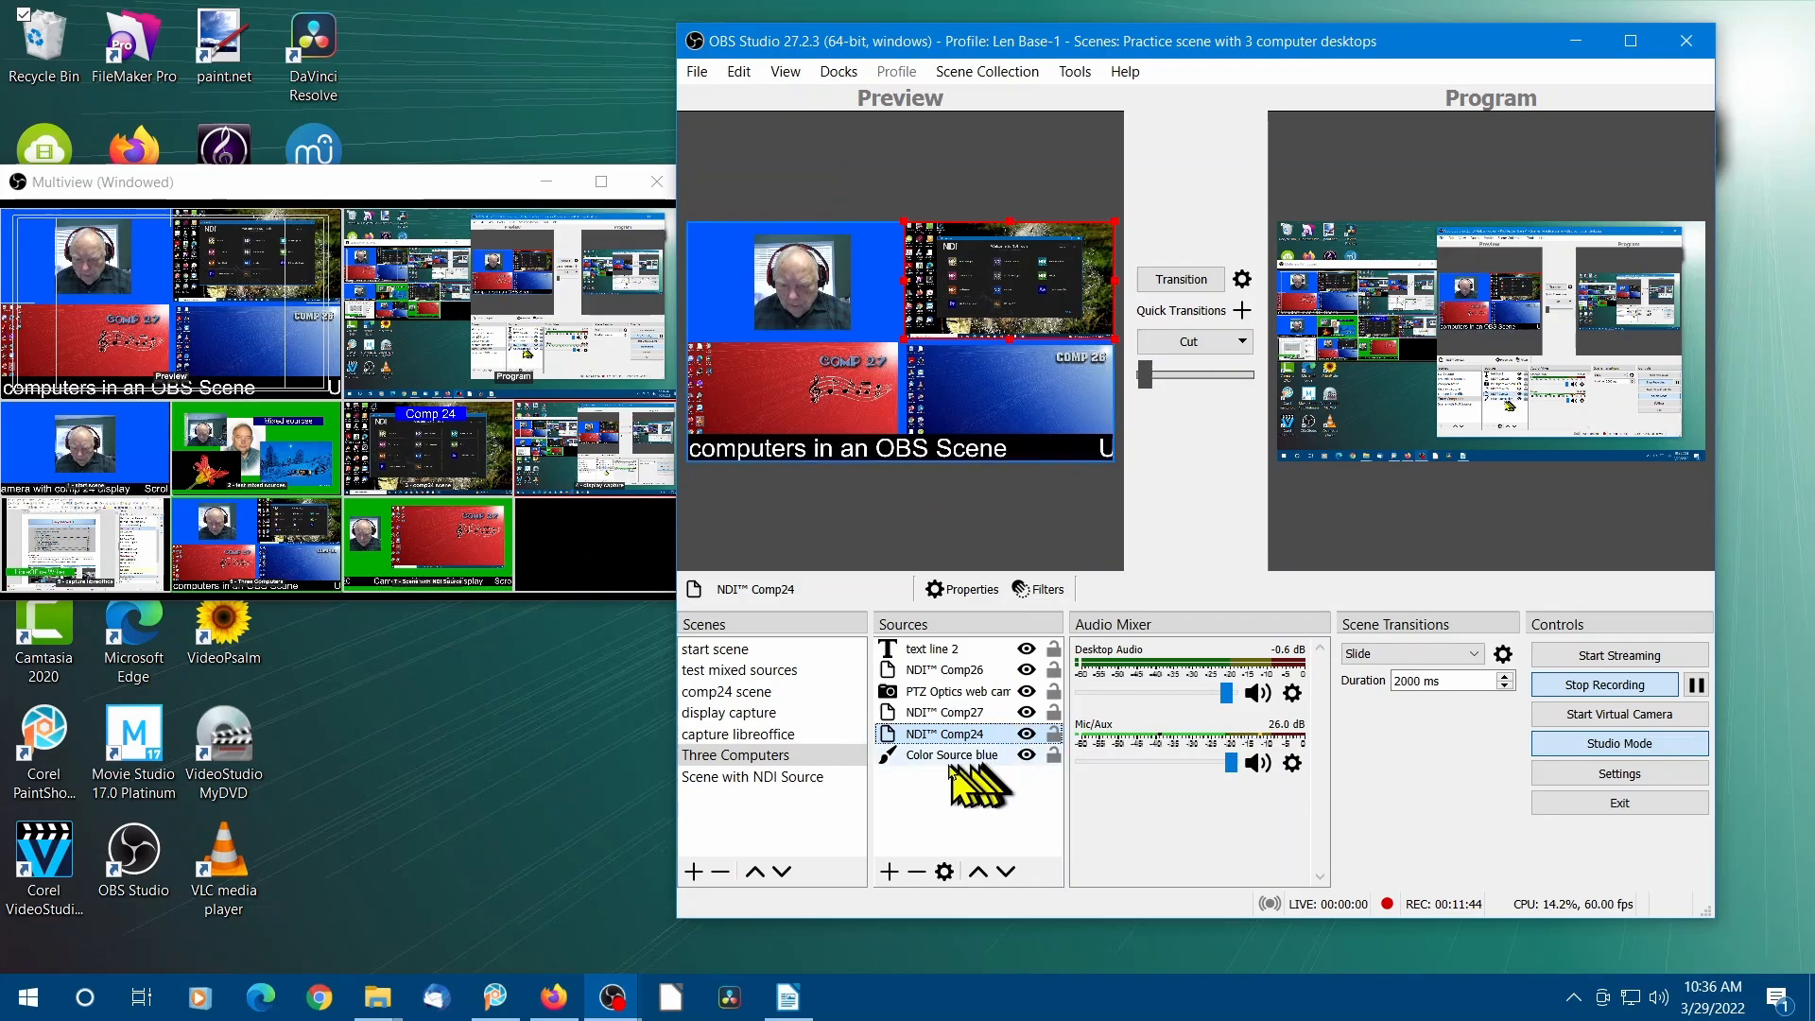
click(739, 693)
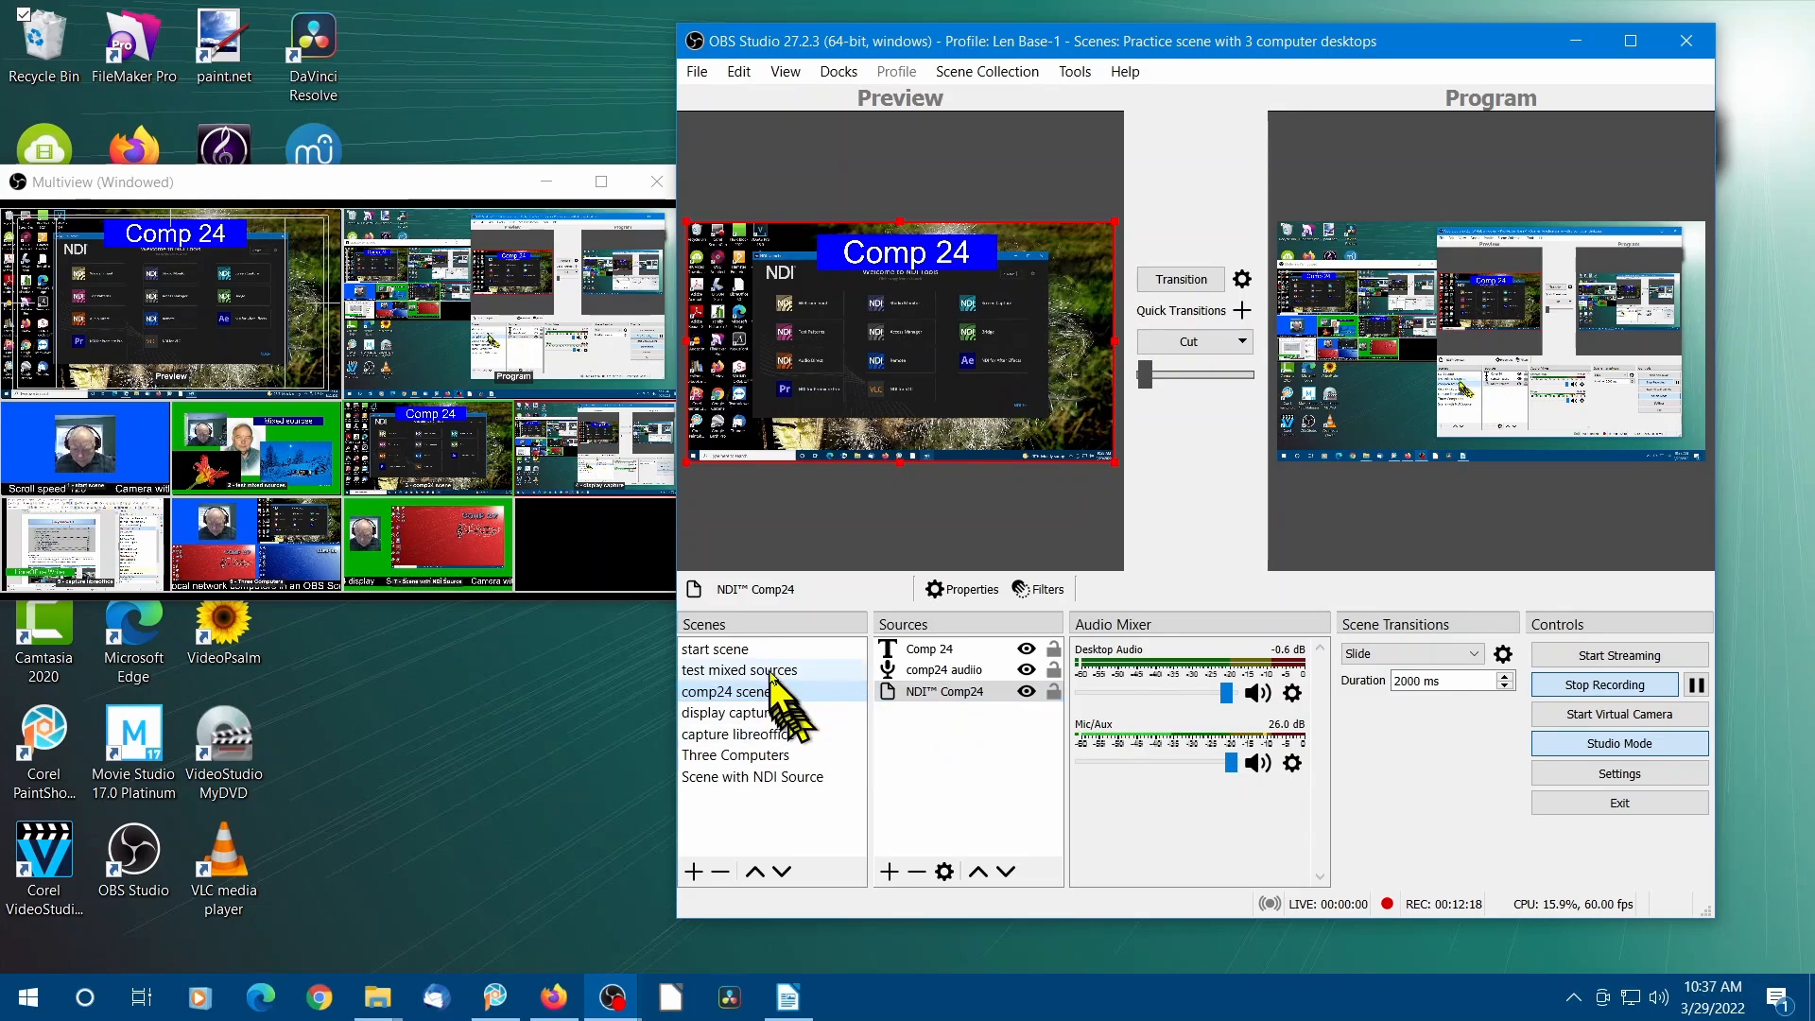
click(758, 671)
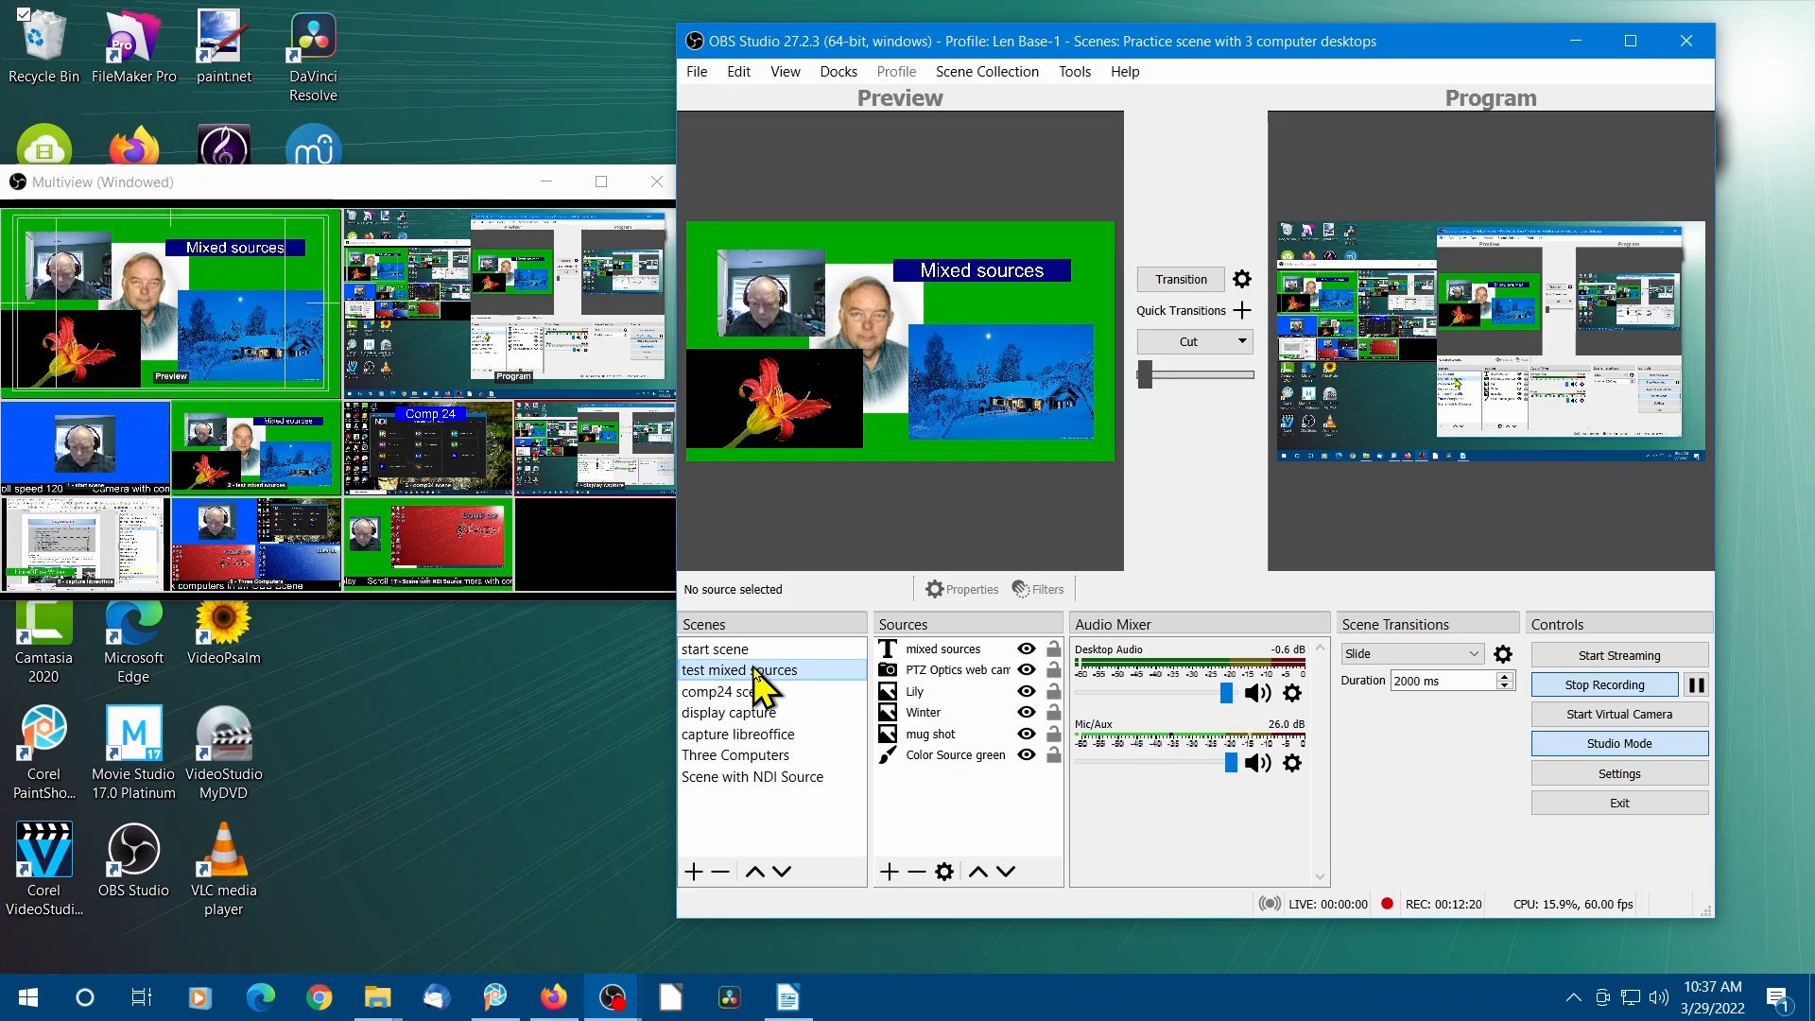
click(756, 695)
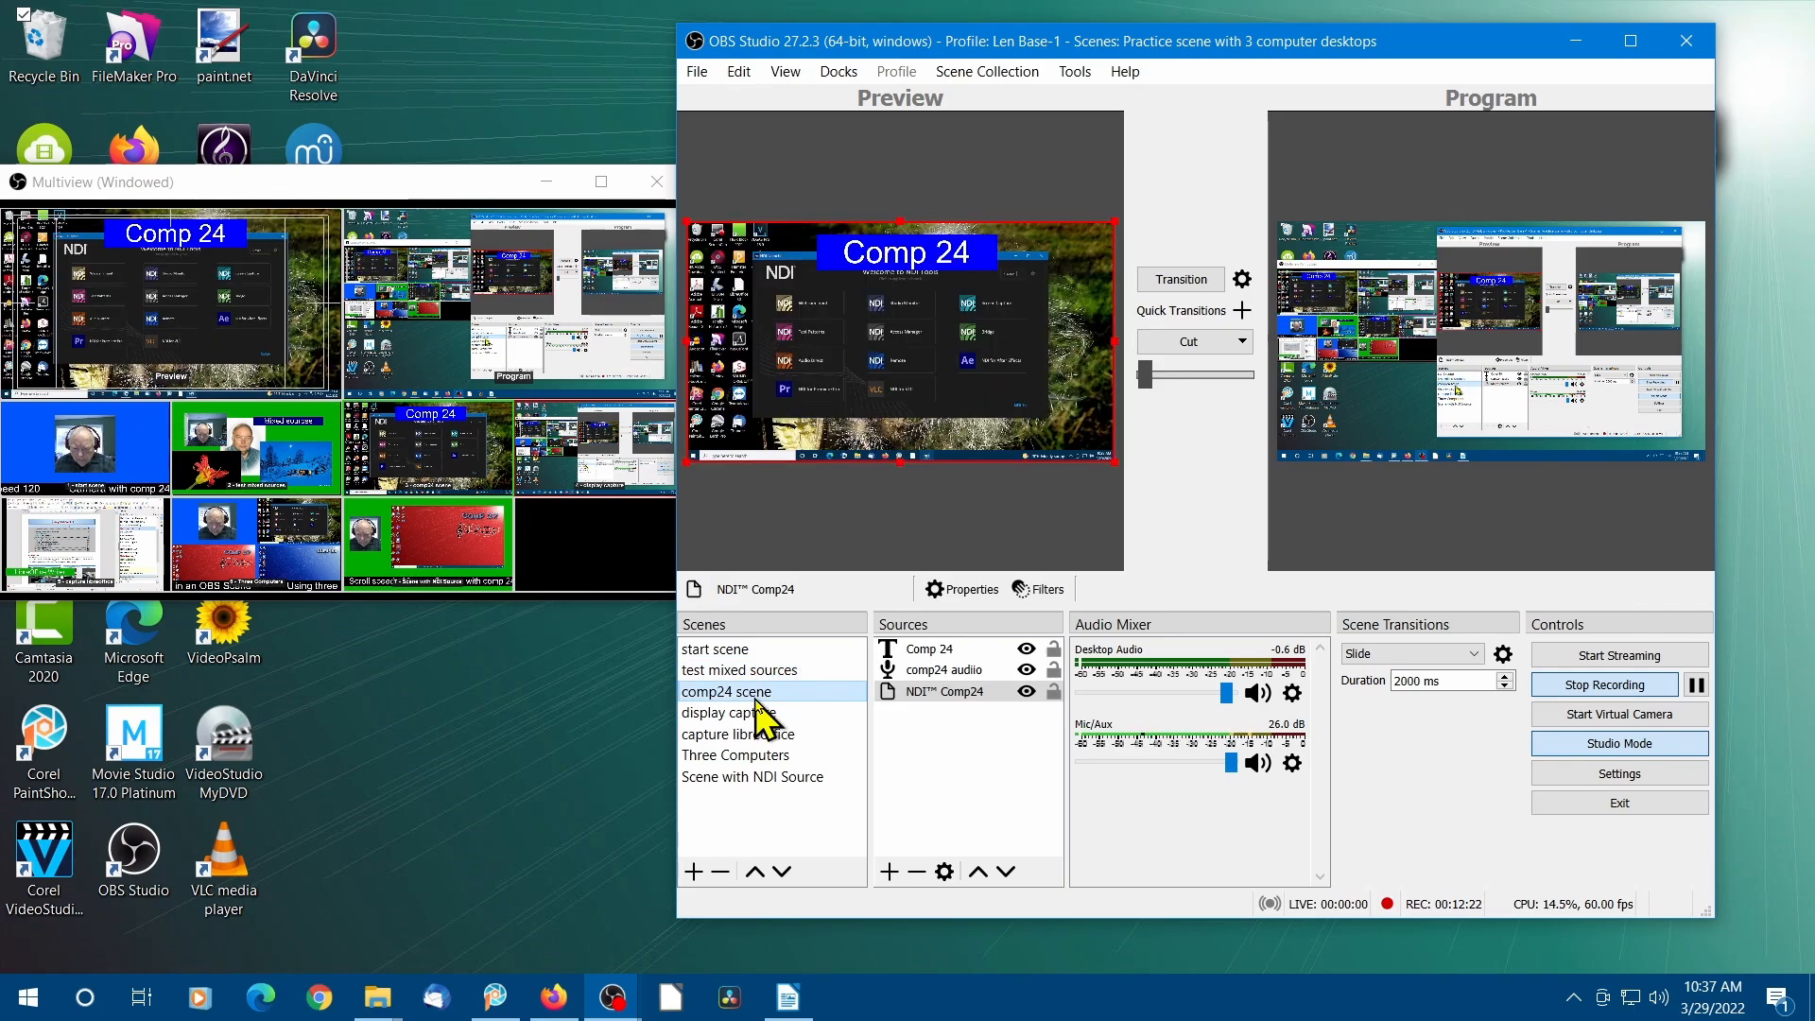
click(741, 715)
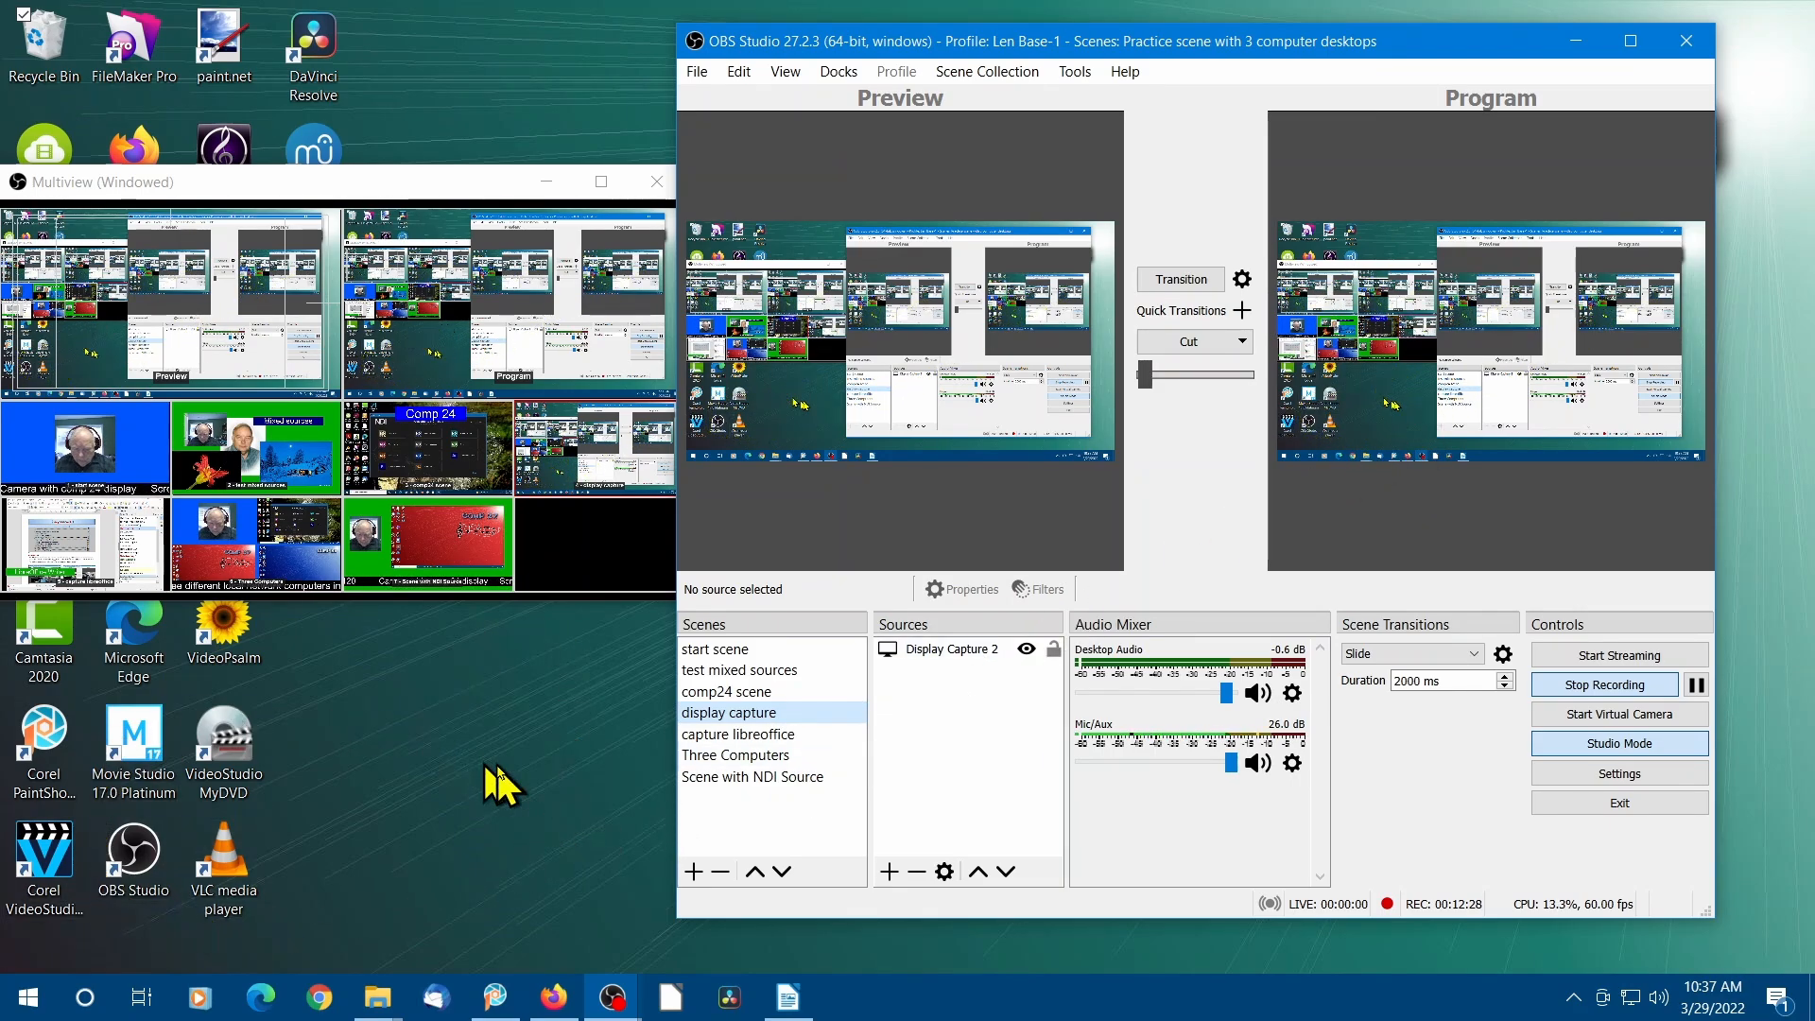
Step: Load the capture libreoffice scene into the preview and set its LibreOffice text color to dark red #550000
click(756, 737)
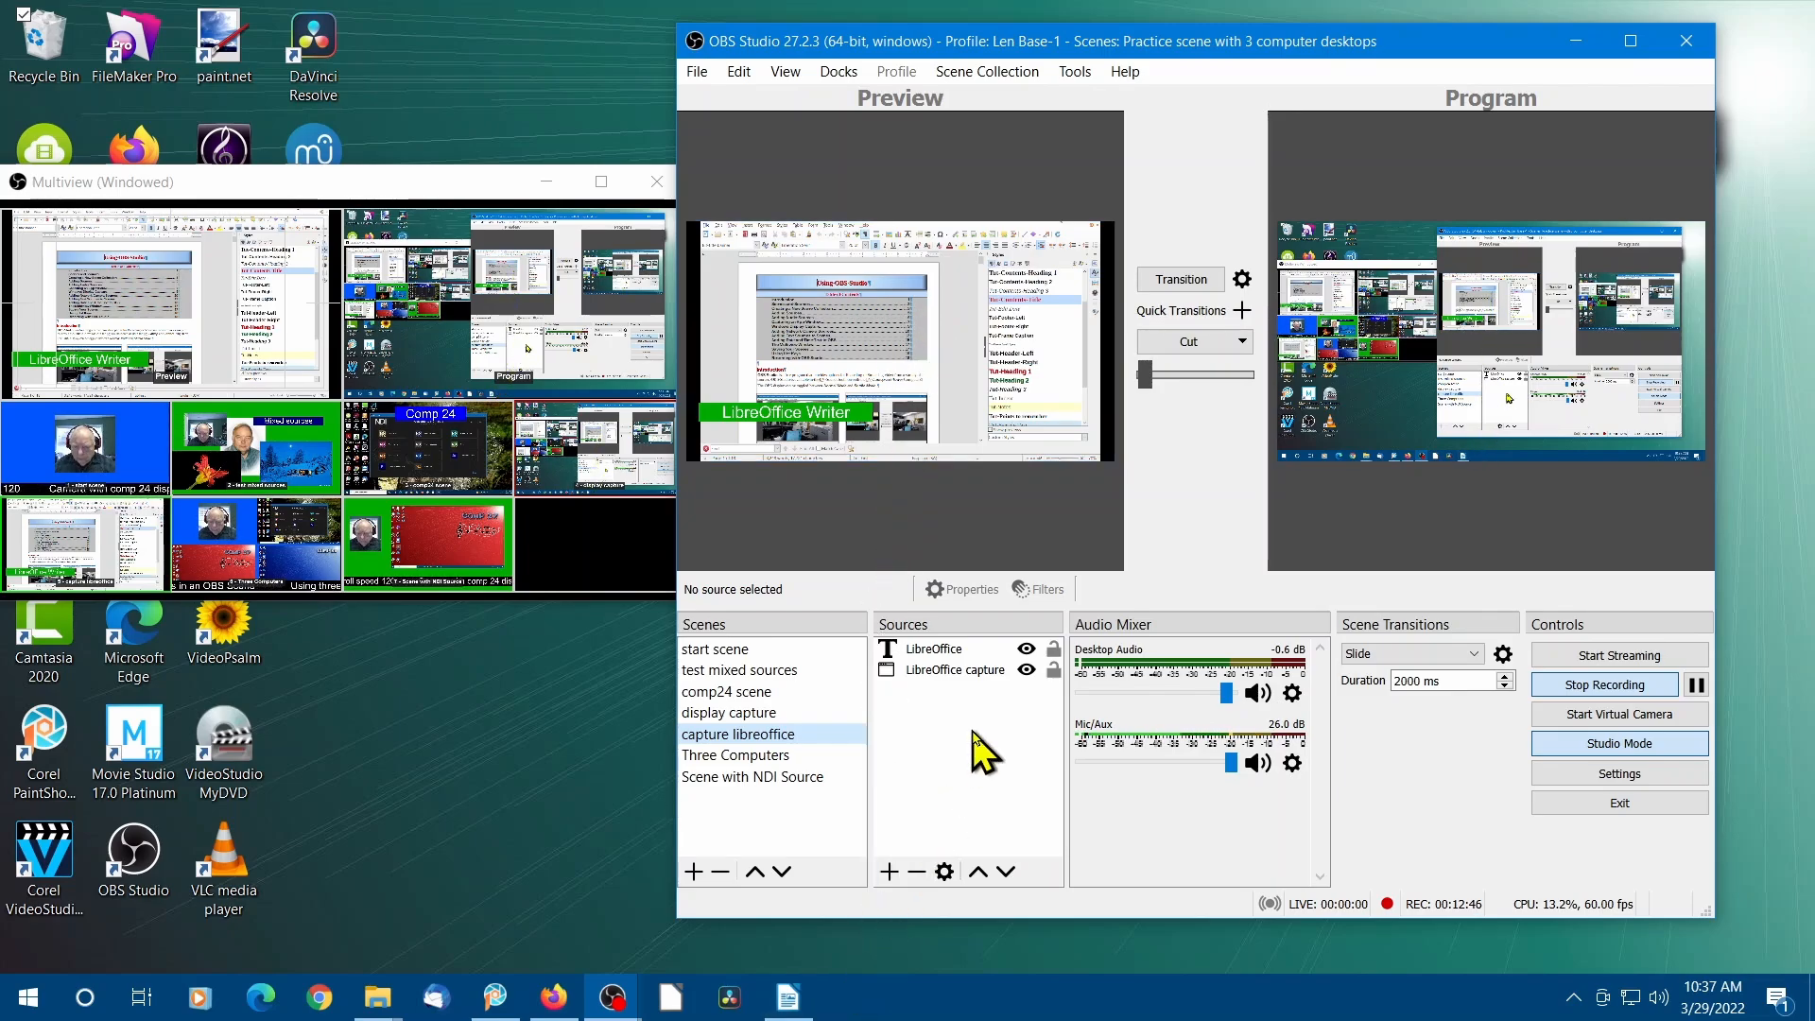
click(940, 651)
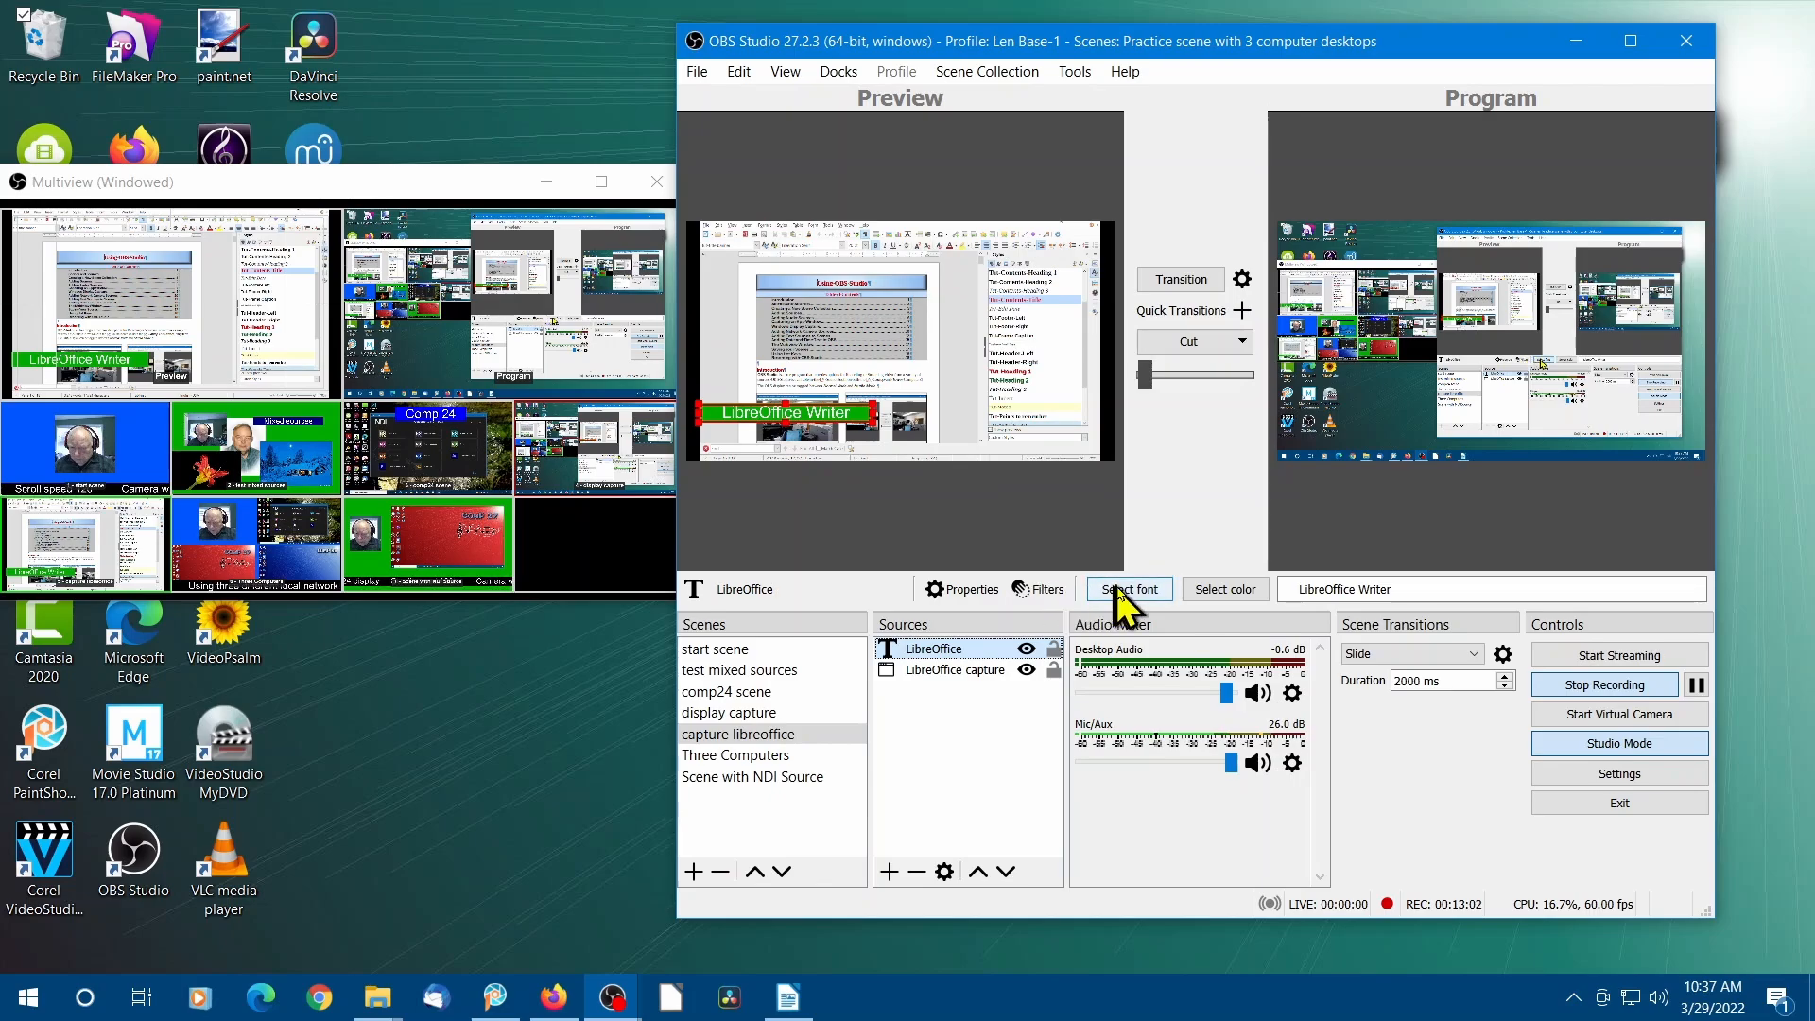
click(1222, 590)
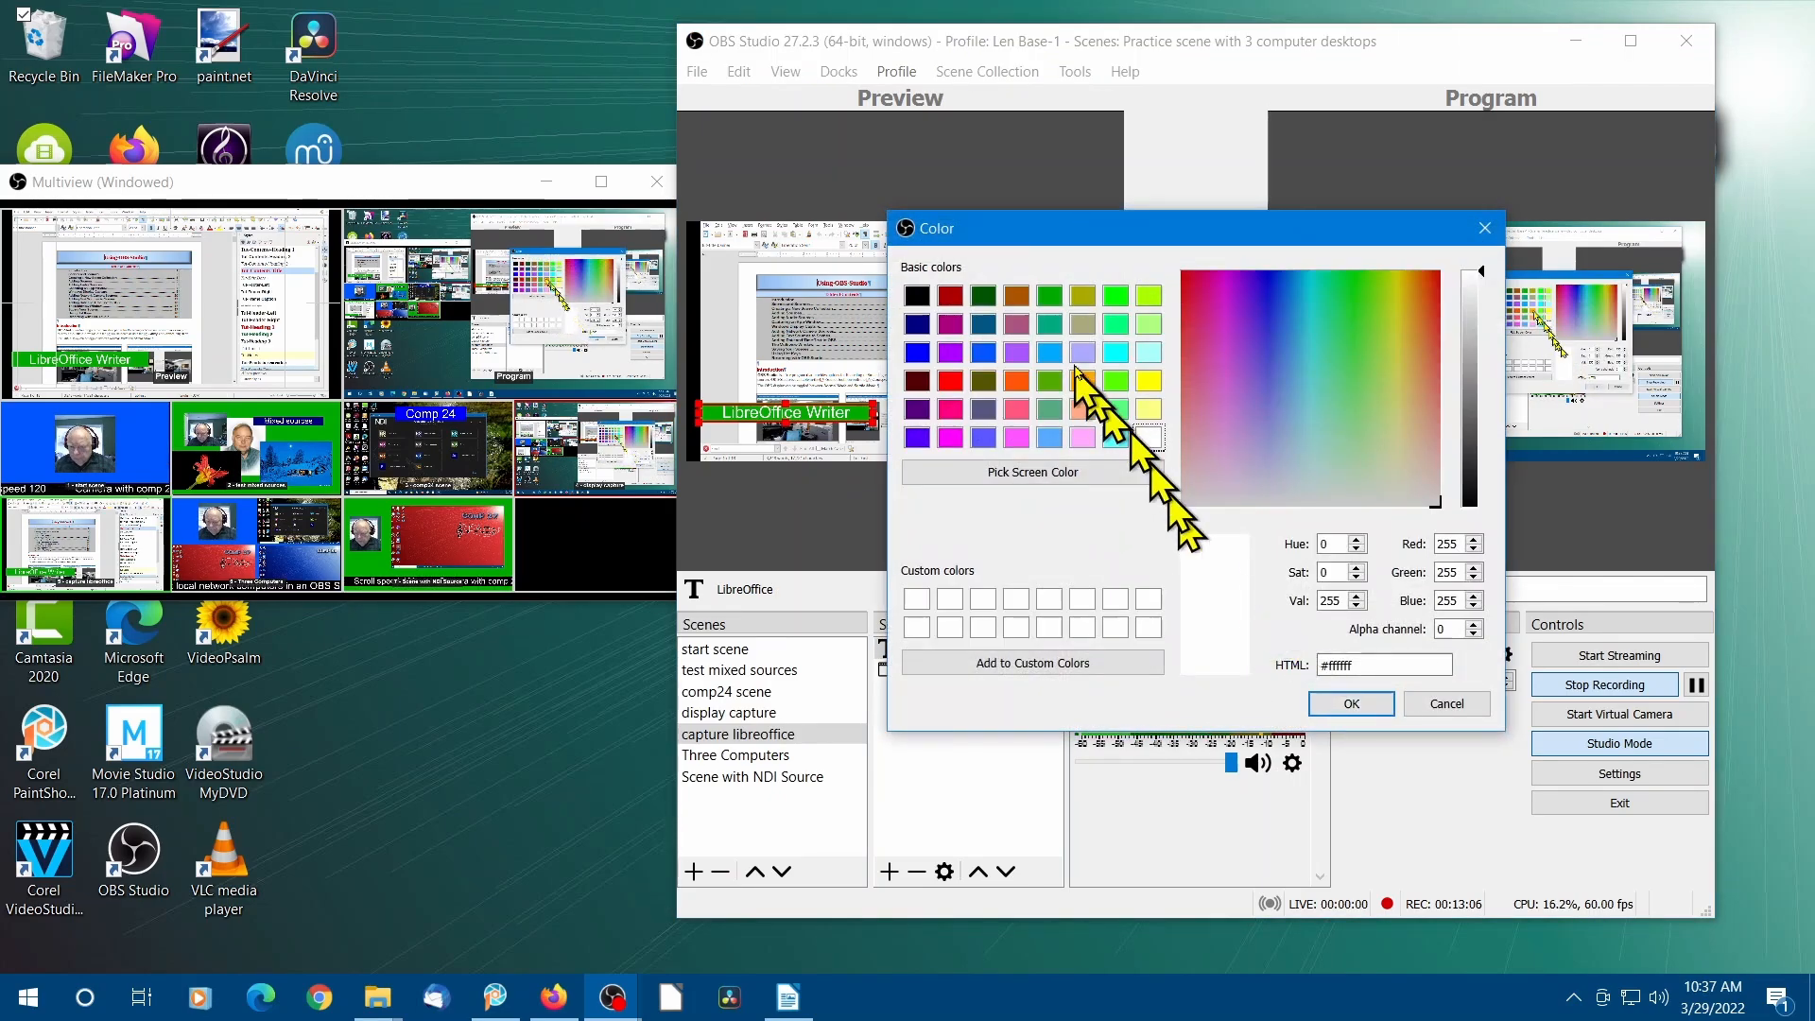
click(917, 382)
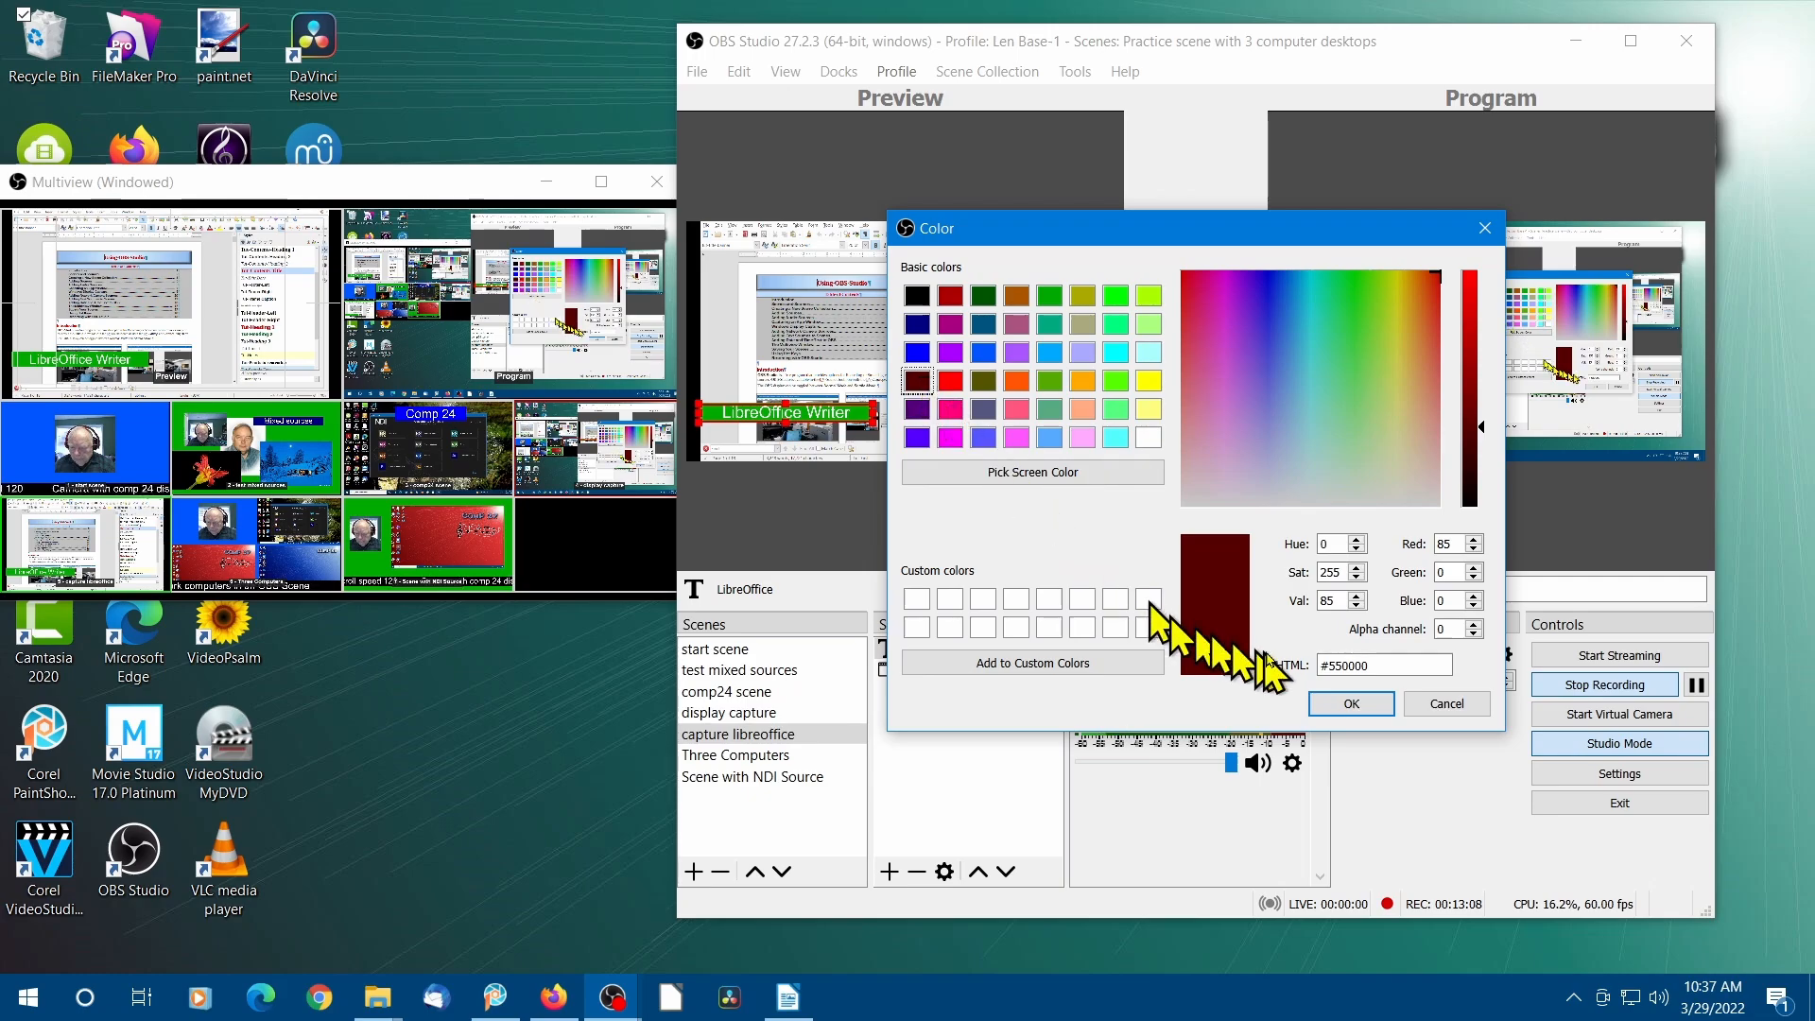
click(1351, 704)
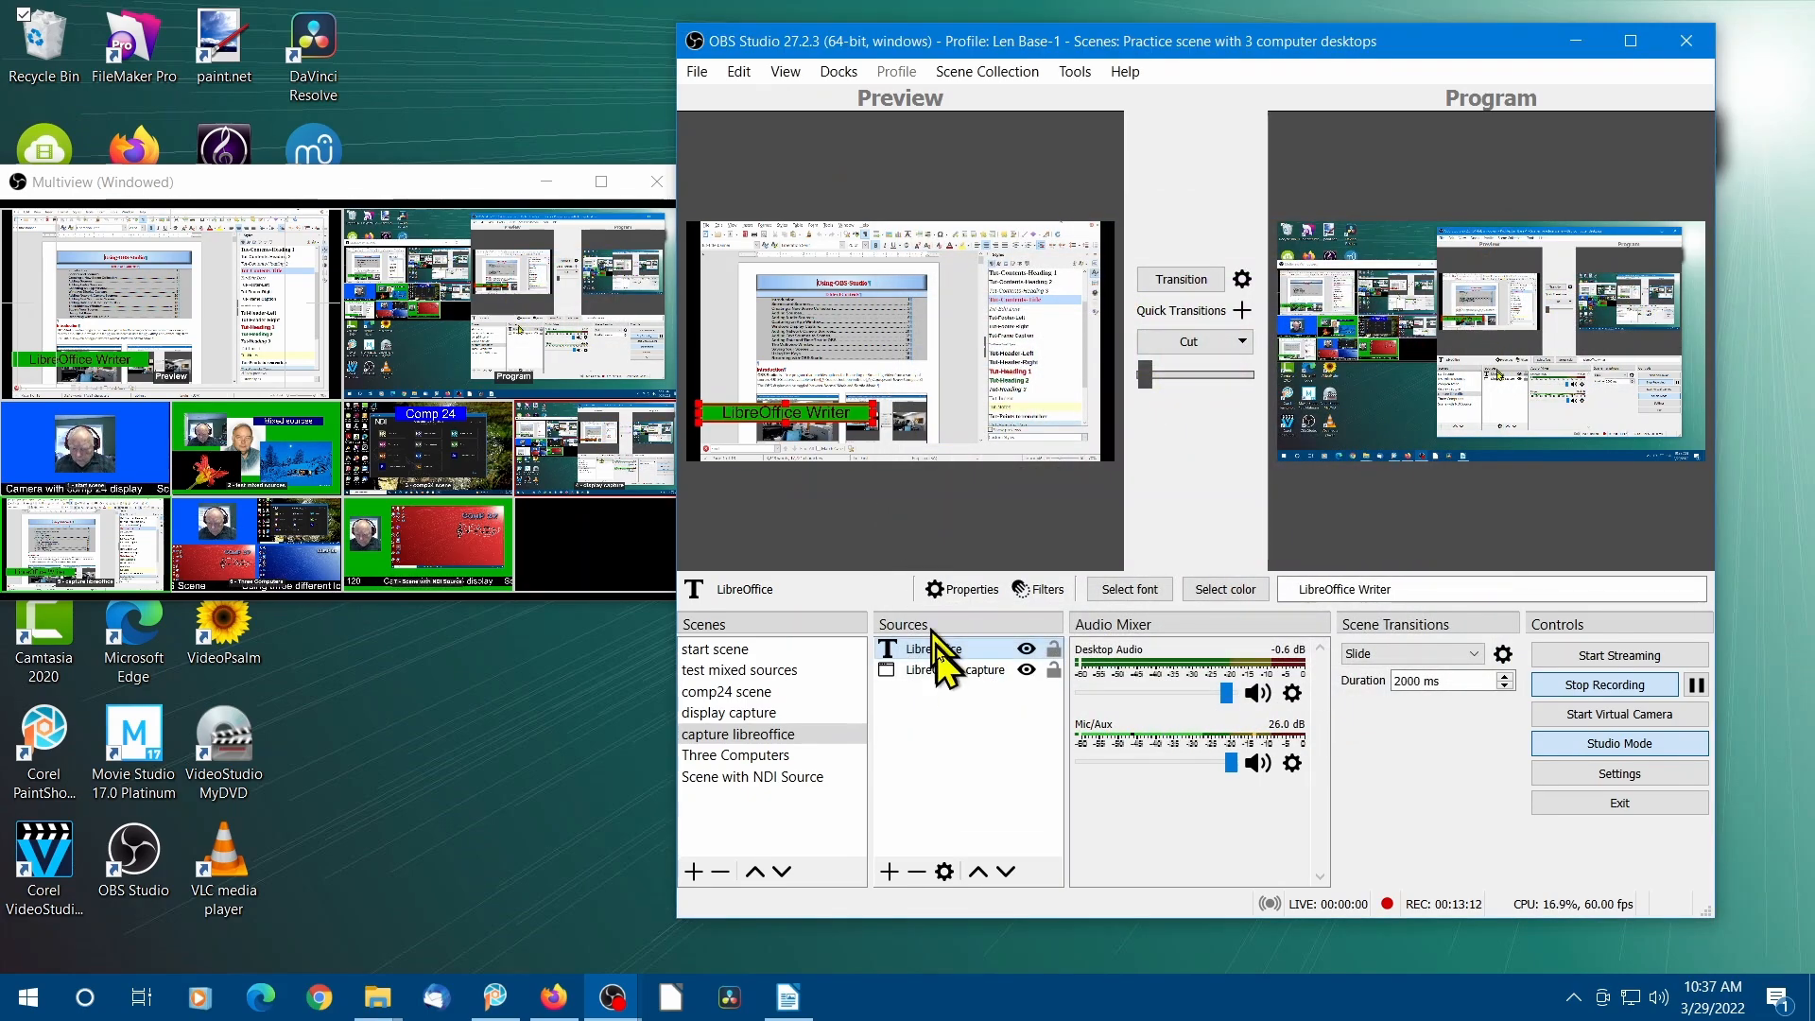
Step: Preview Three Computers, Scene with NDI Source and start scene, and highlight start scene's PTZ Optics web cam source
click(781, 756)
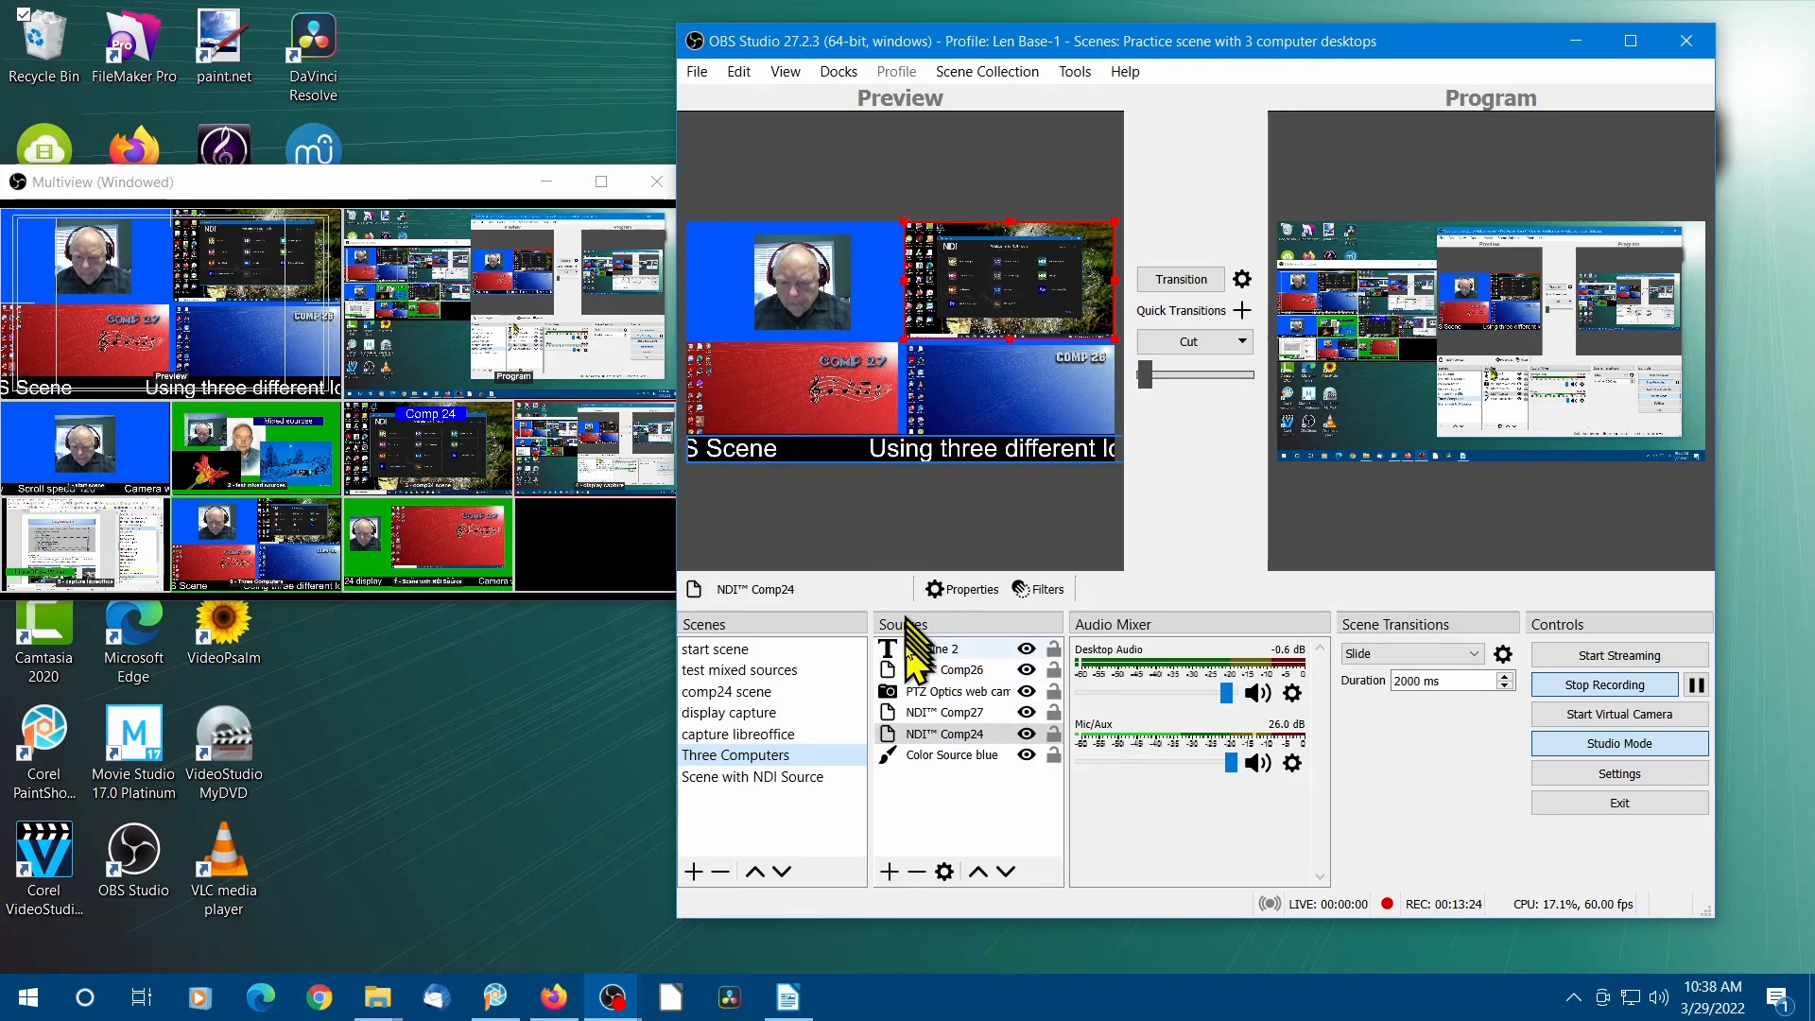
click(767, 780)
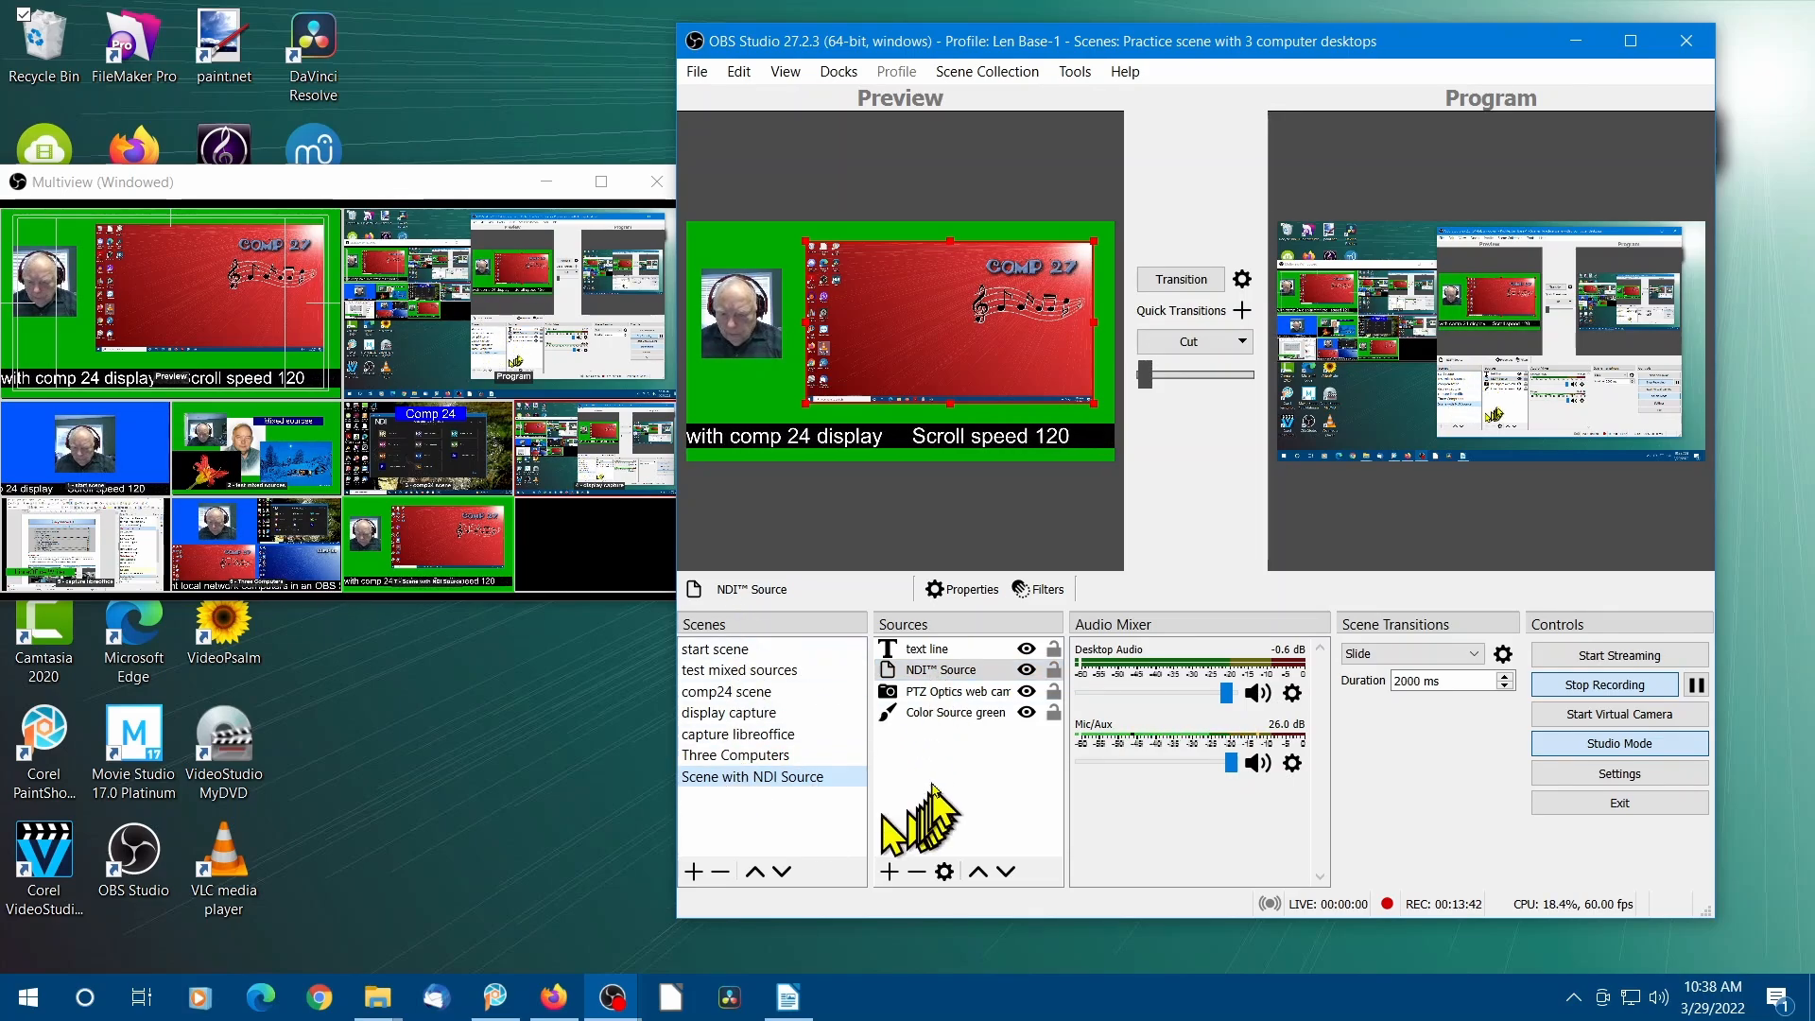
click(733, 652)
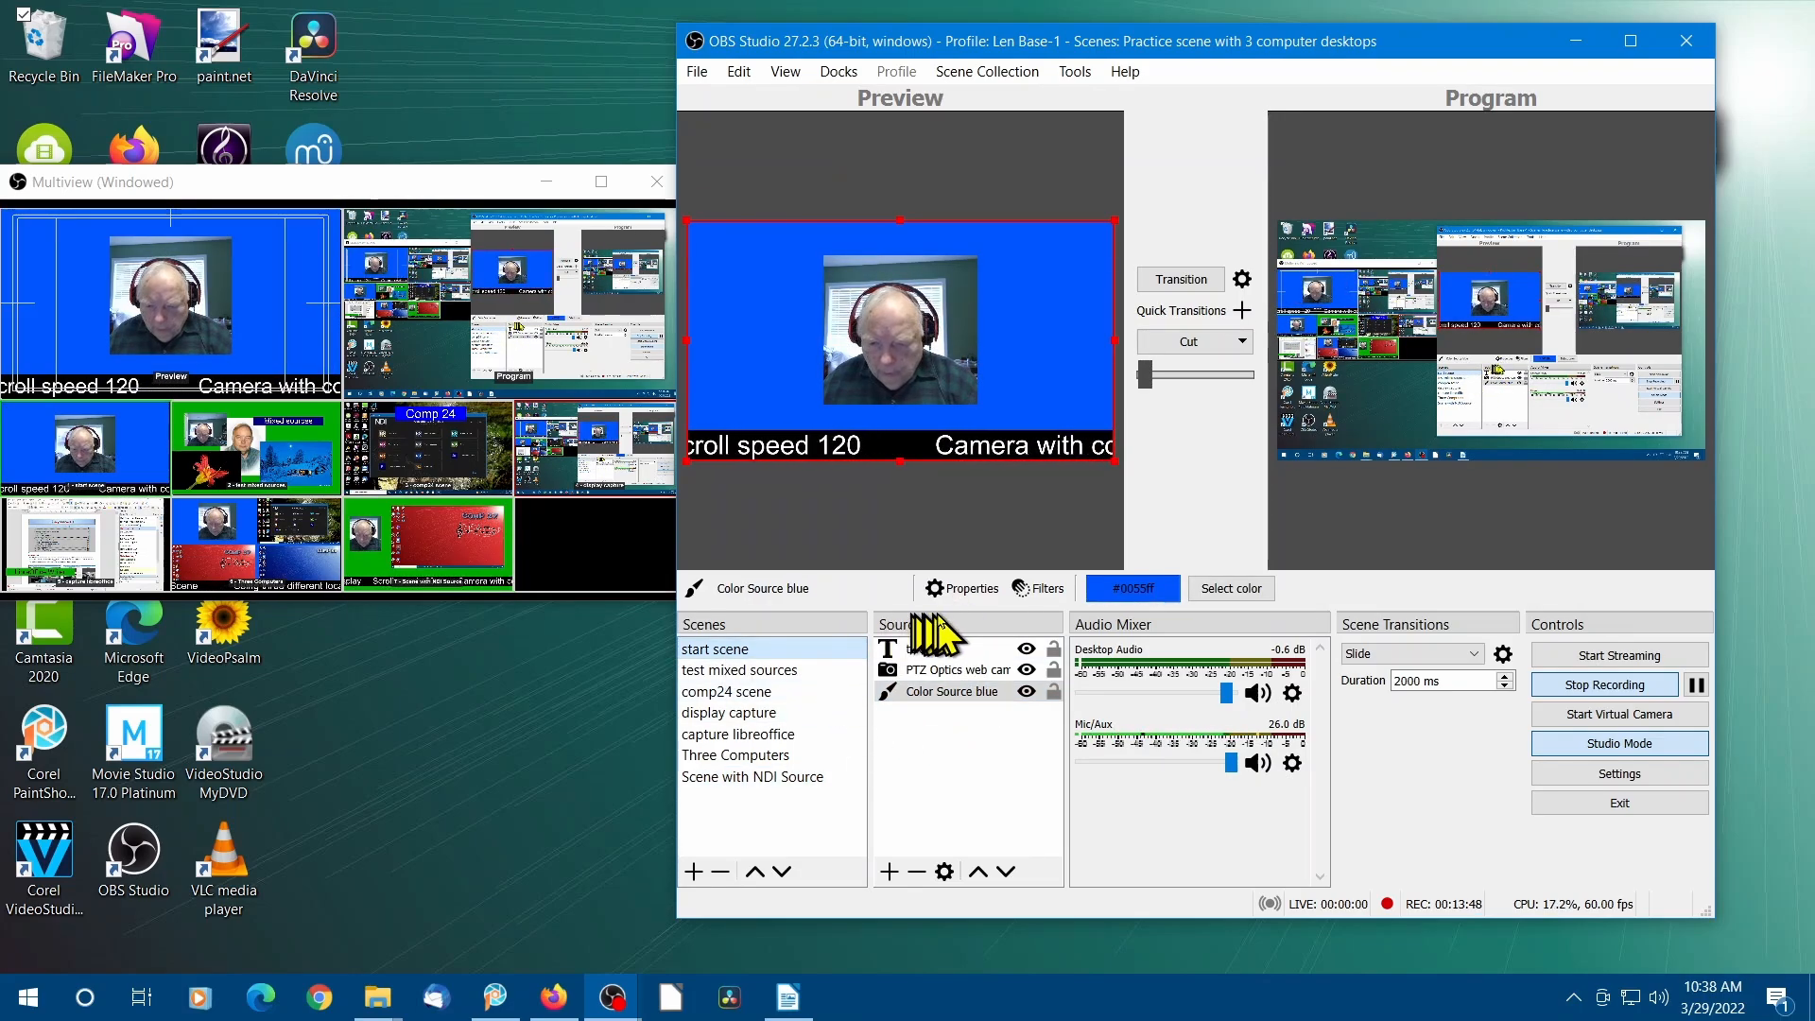
click(950, 672)
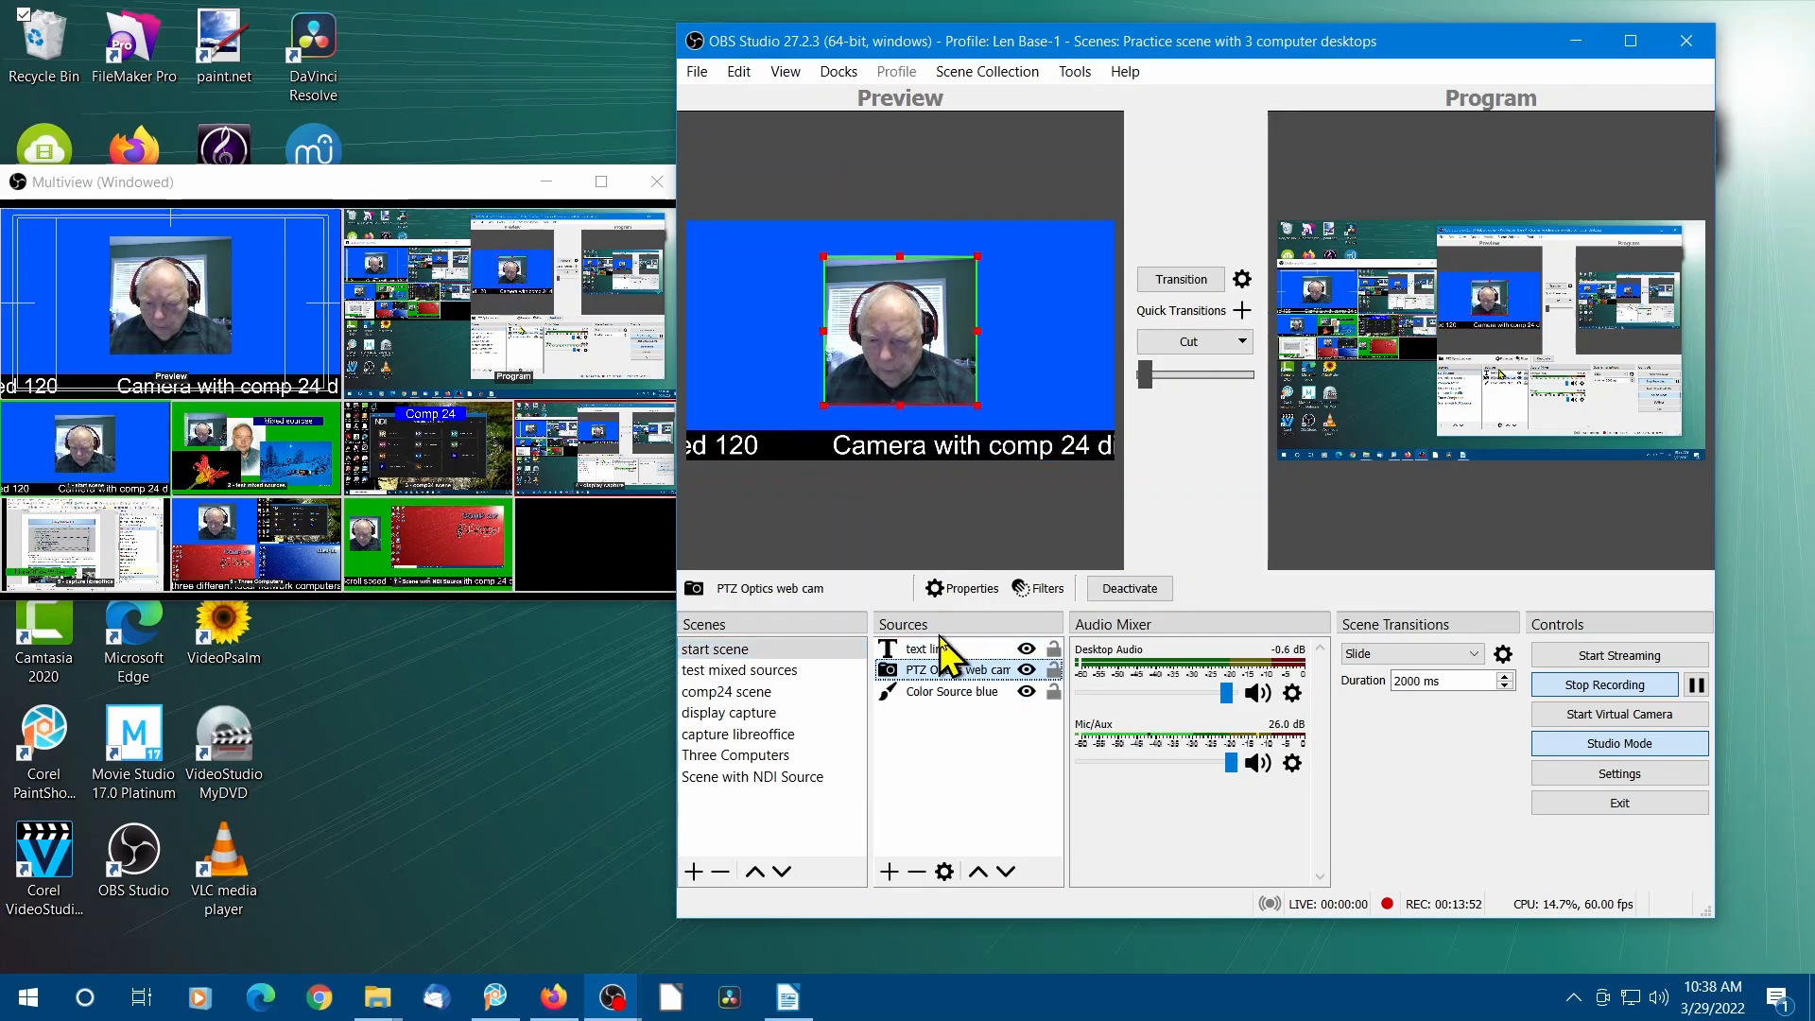
Step: Shrink Color Source blue in start scene and move it partly above the canvas's upper edge
click(938, 694)
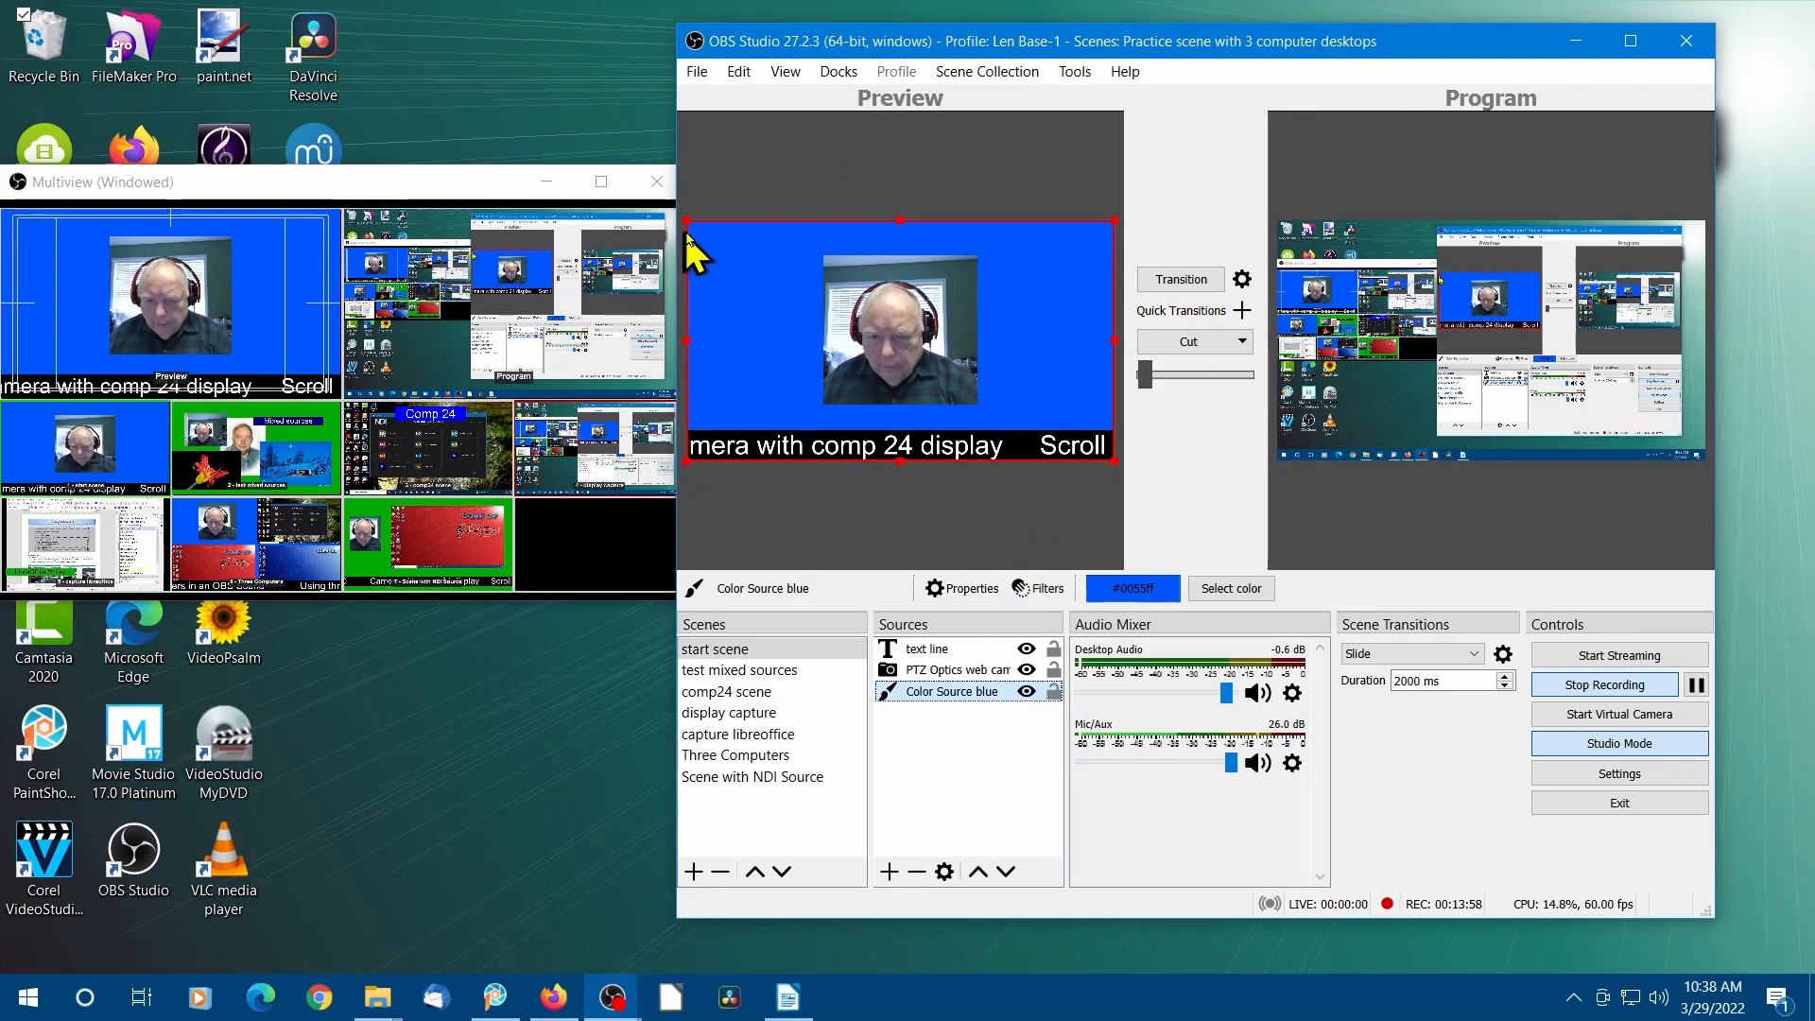
drag(687, 221, 779, 274)
drag(1033, 331, 1000, 254)
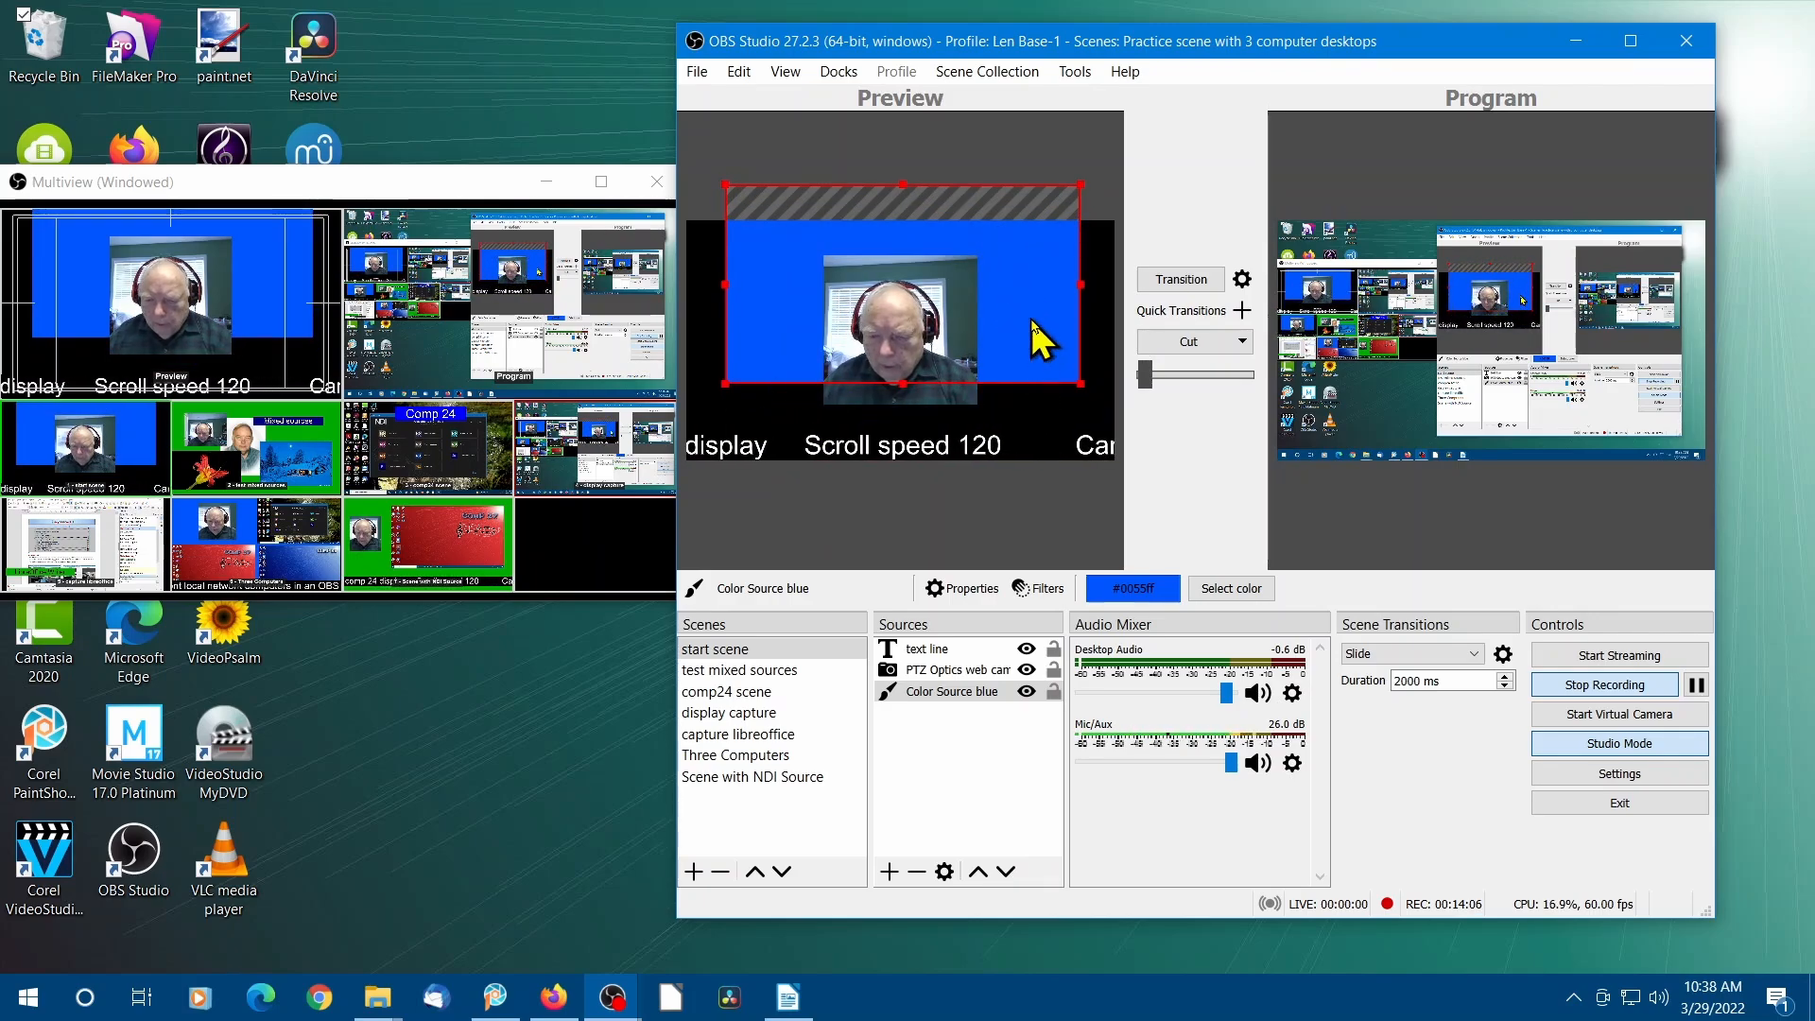
Step: Fit Color Source blue to the screen with the Fit to screen transform and deselect it
right_click(983, 697)
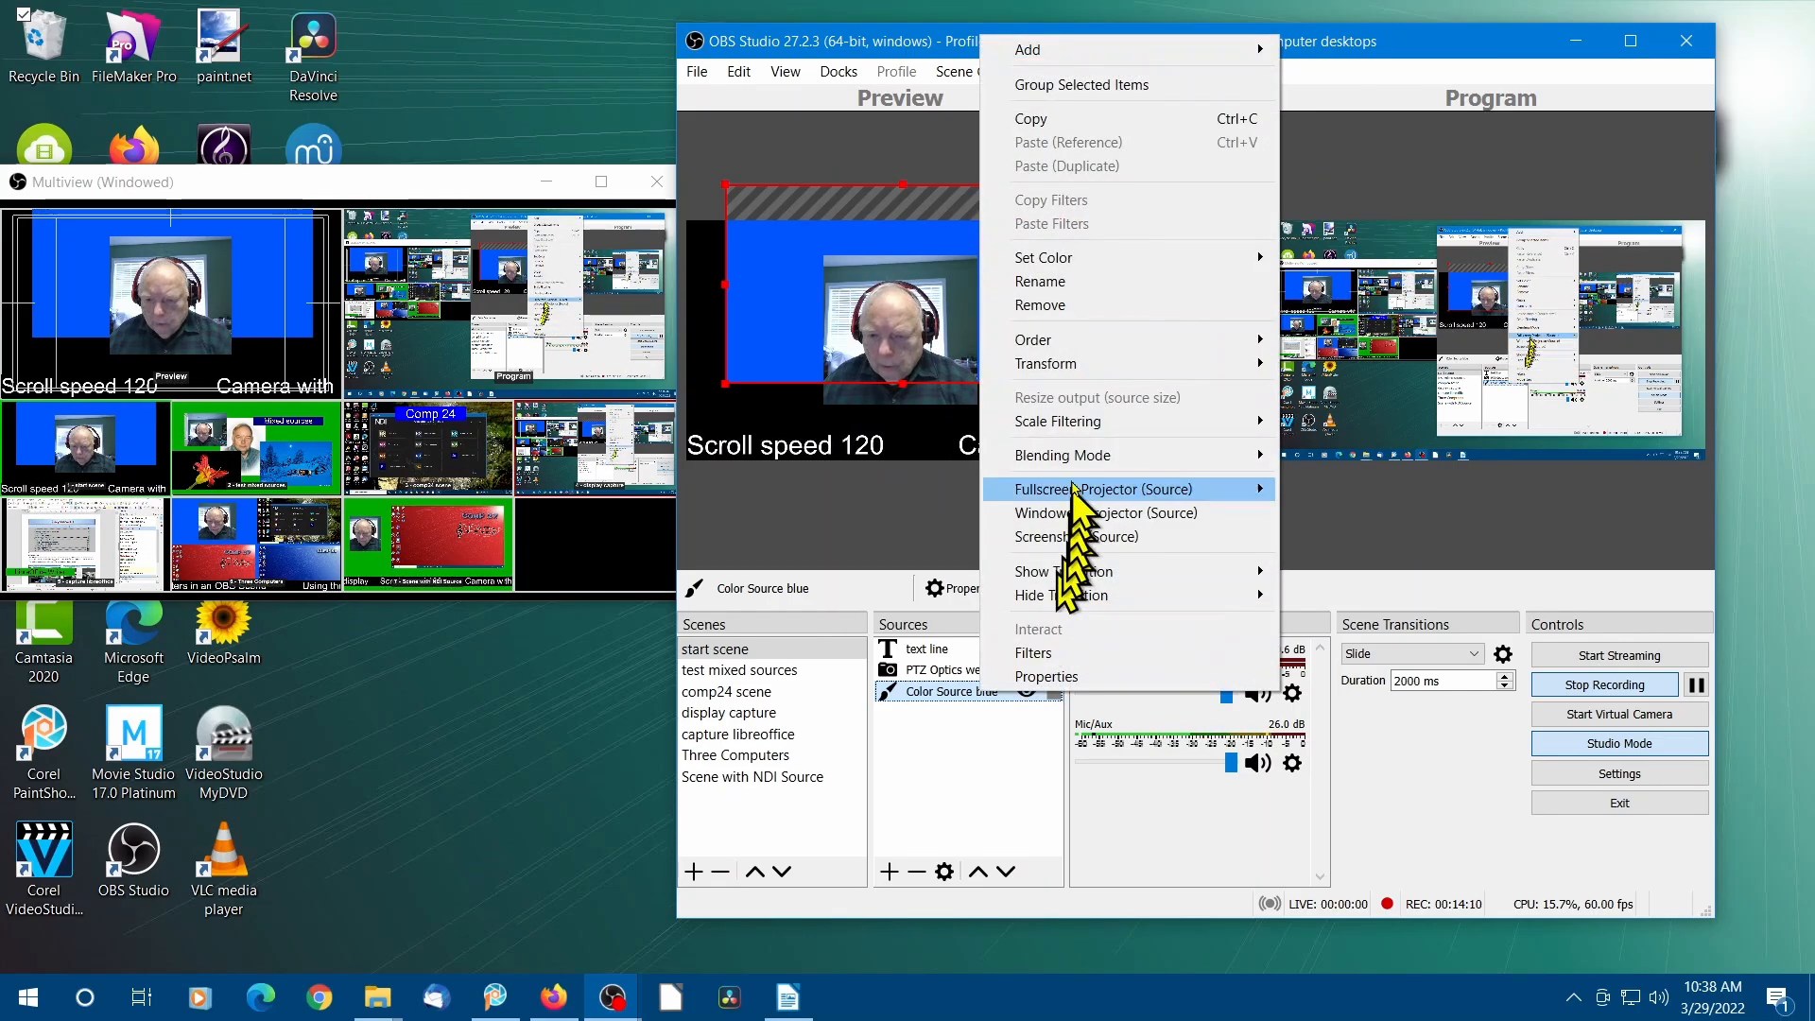
mouse_move(1144, 366)
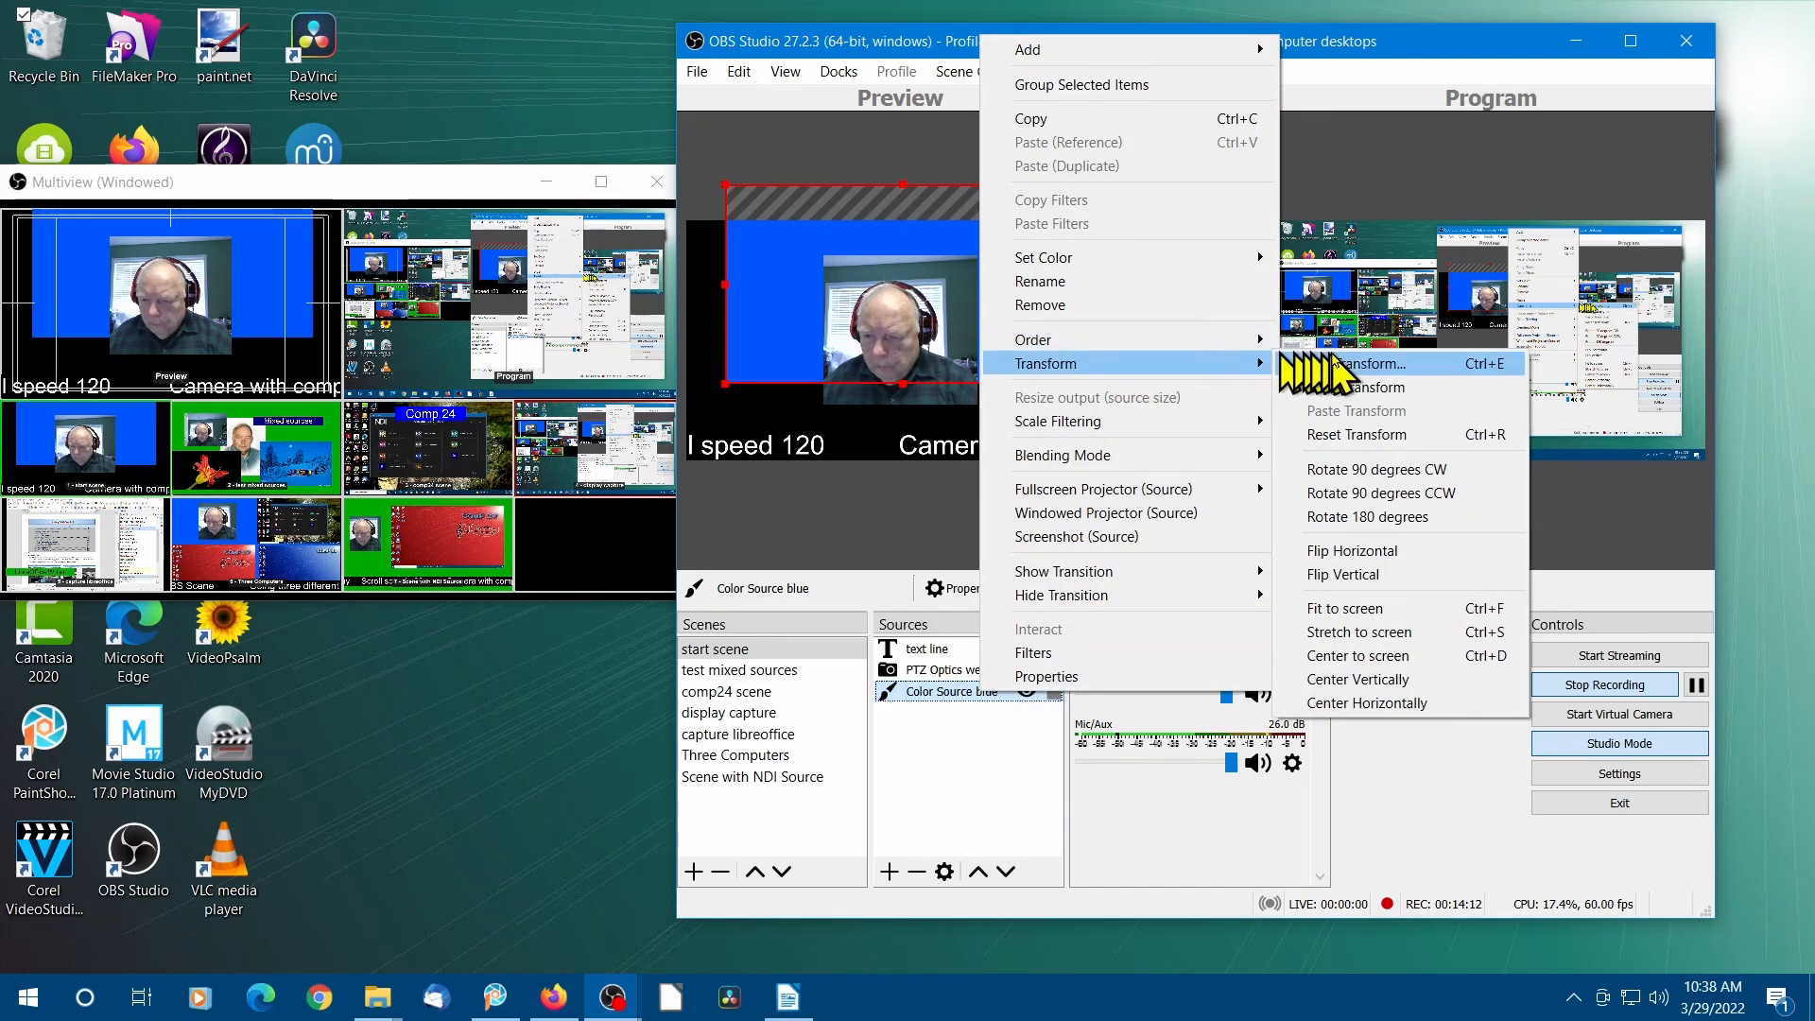
click(1375, 611)
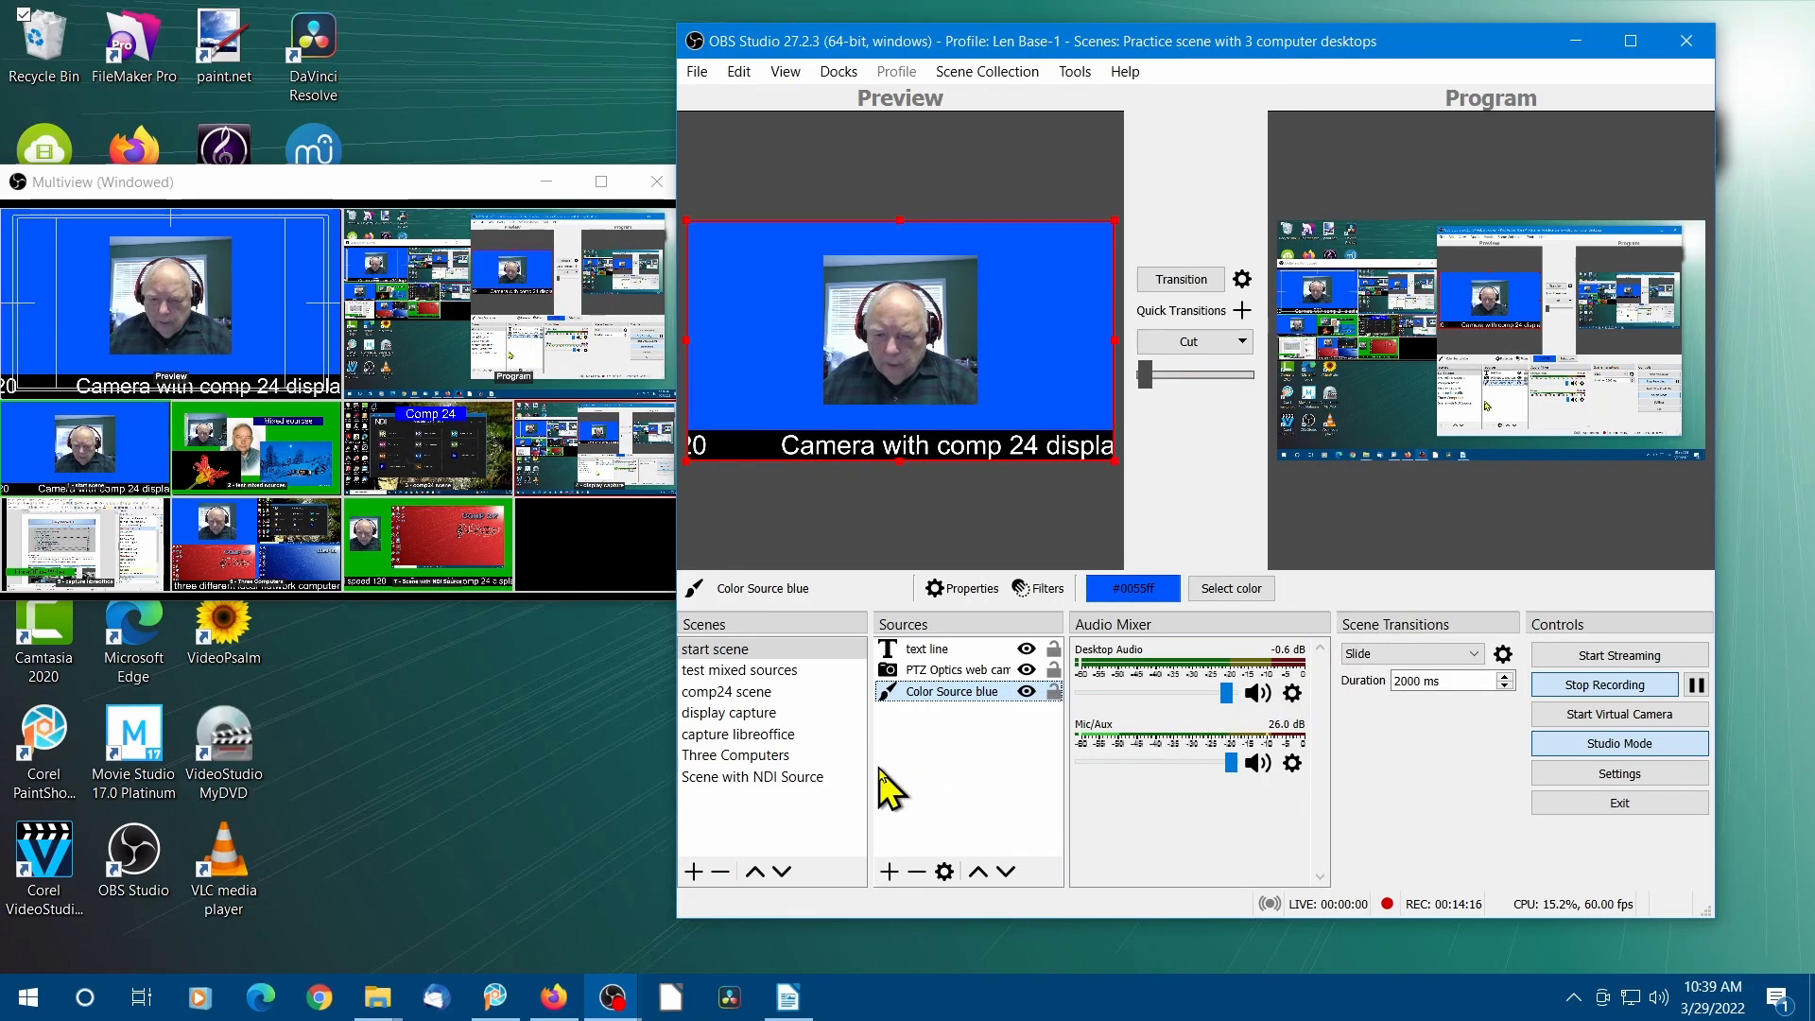
click(937, 795)
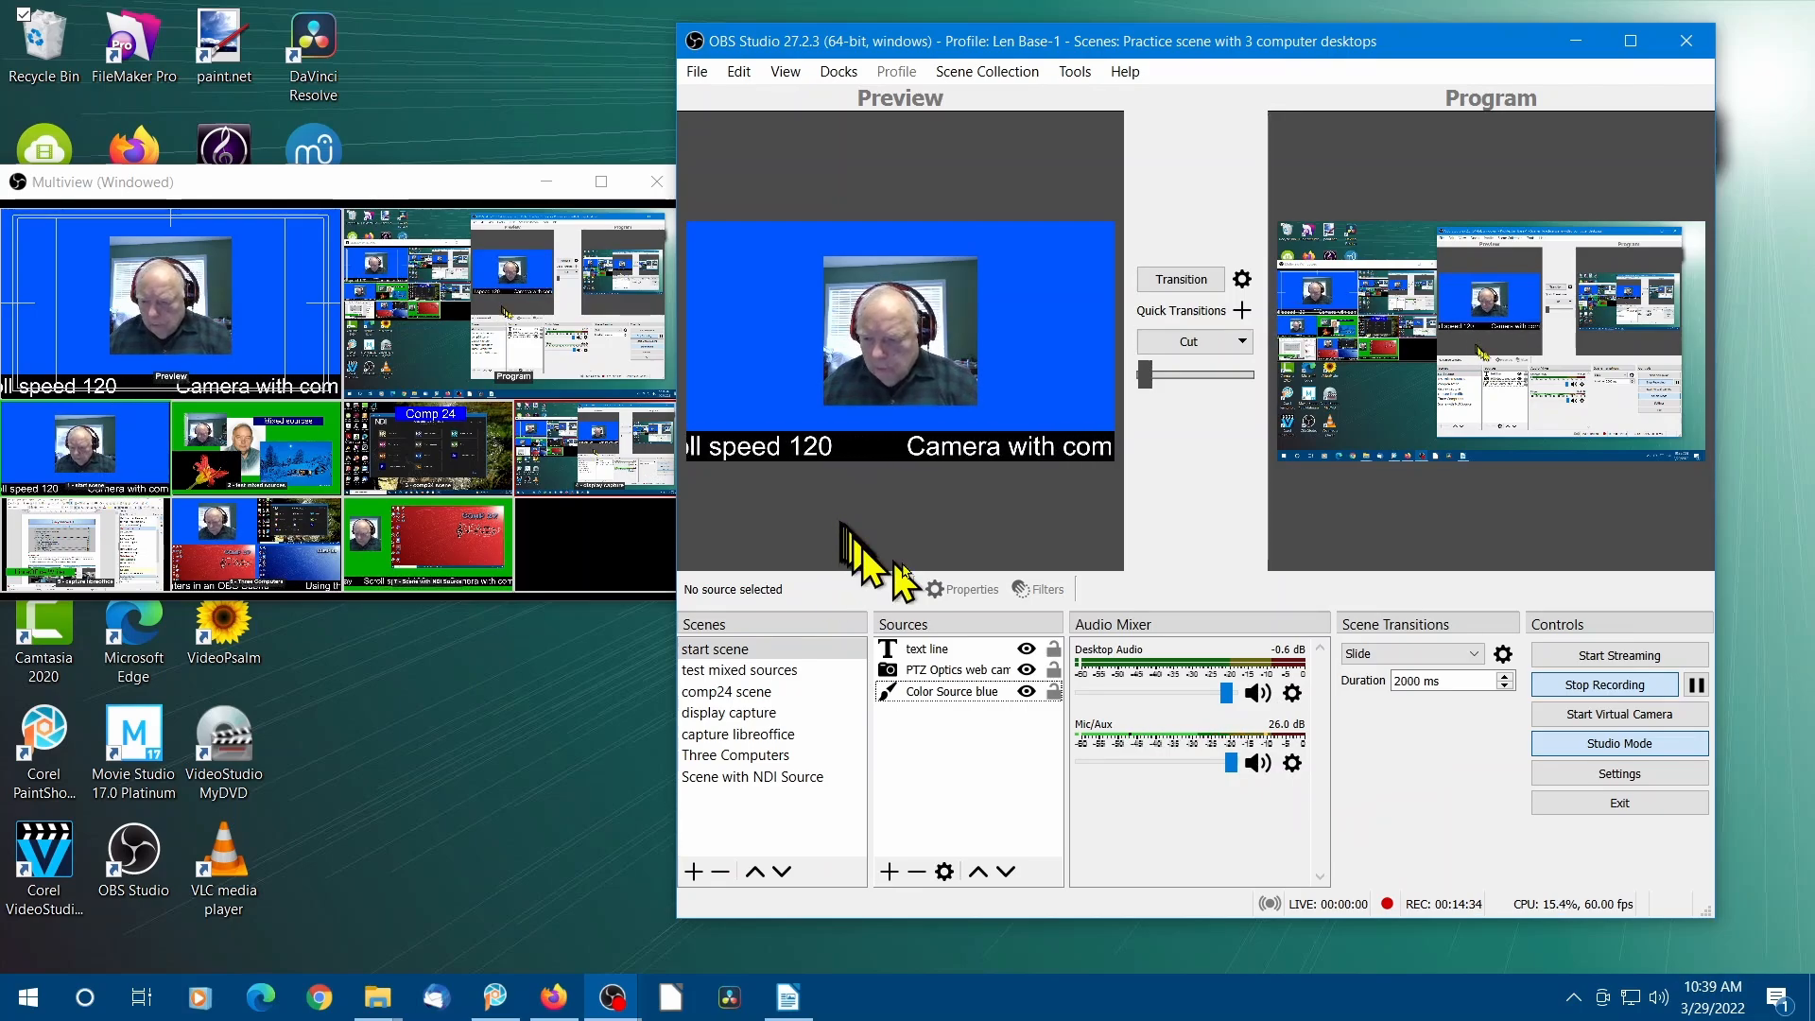
Step: Examine the hotkey settings for recording and for switching to each scene, and close the settings
click(1620, 774)
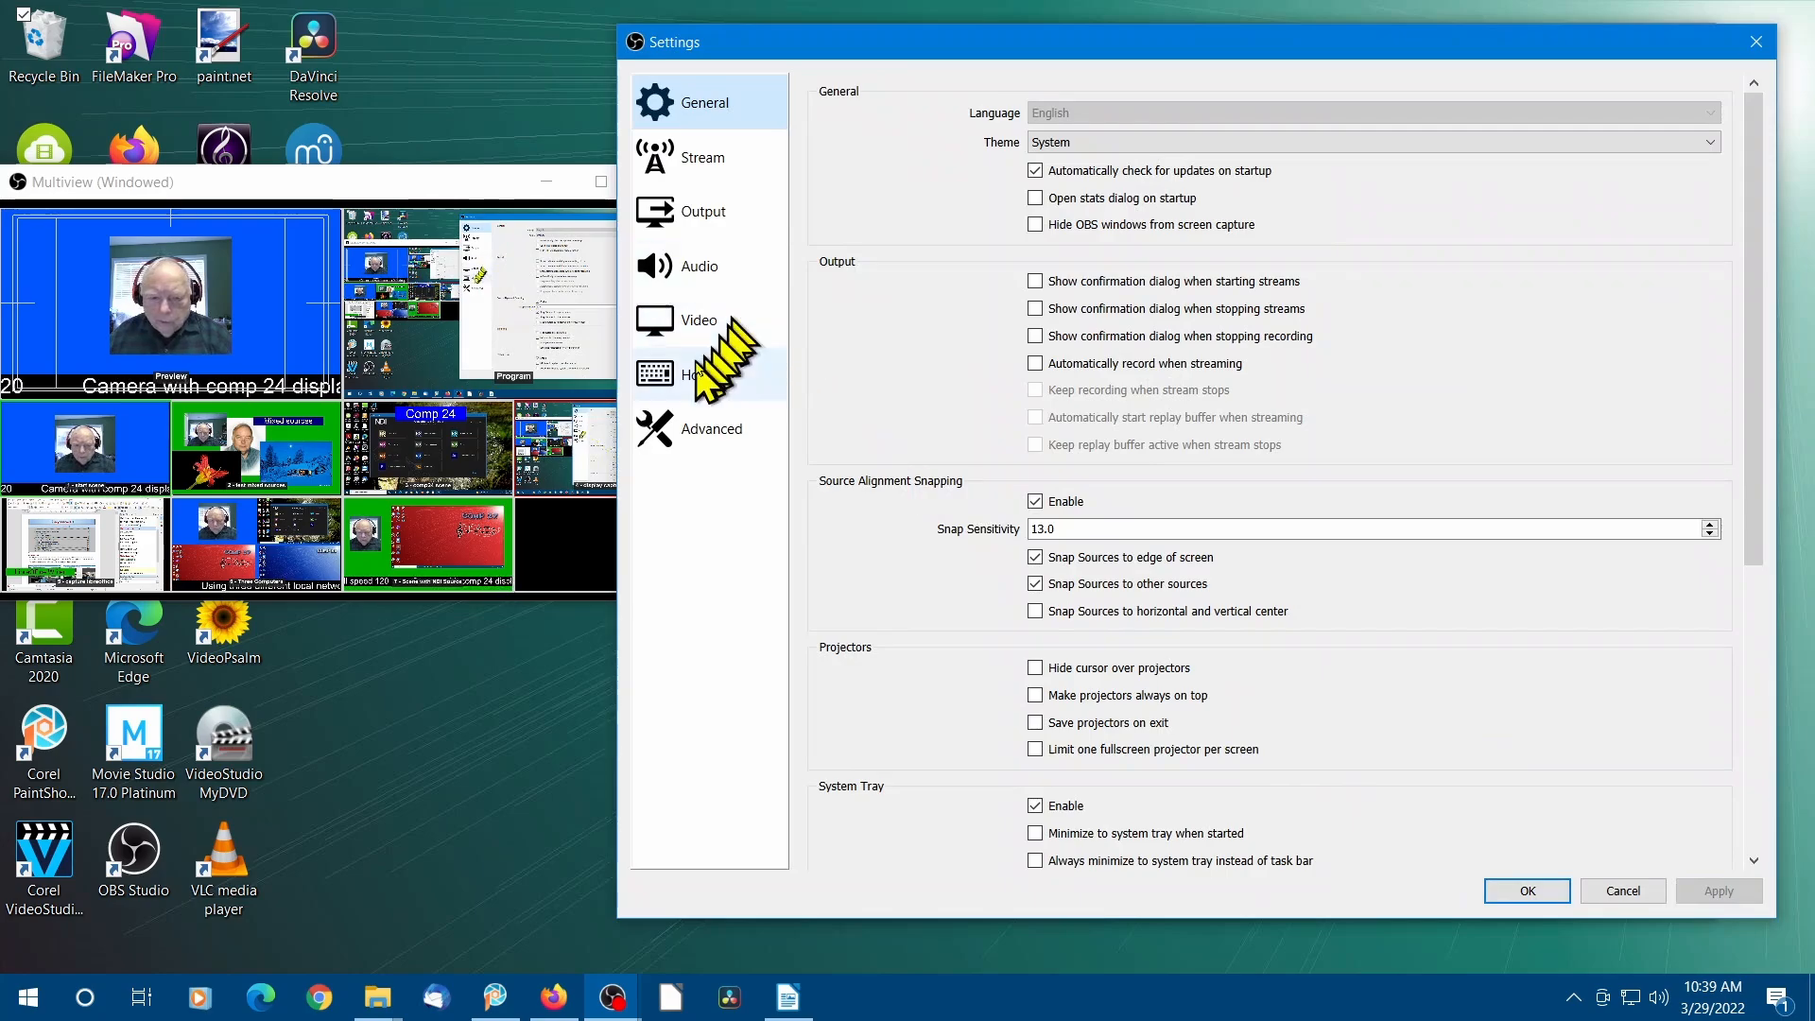
click(698, 375)
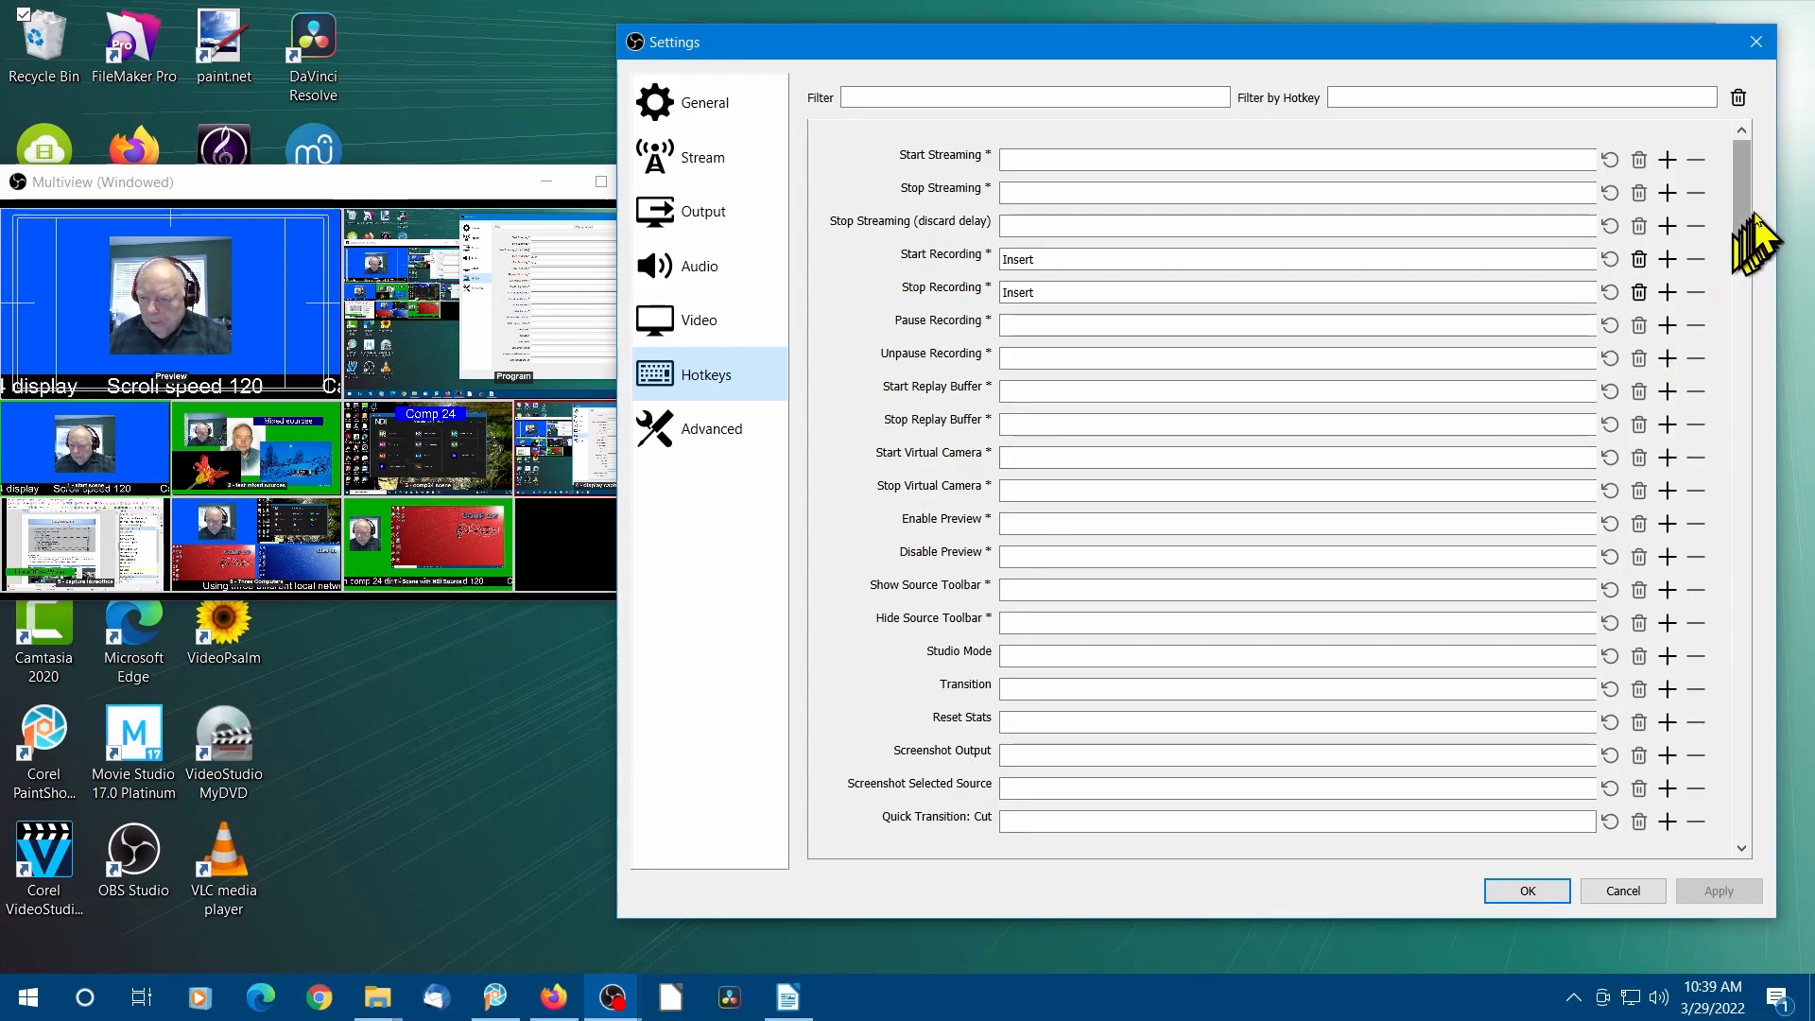
drag(1749, 219, 1748, 370)
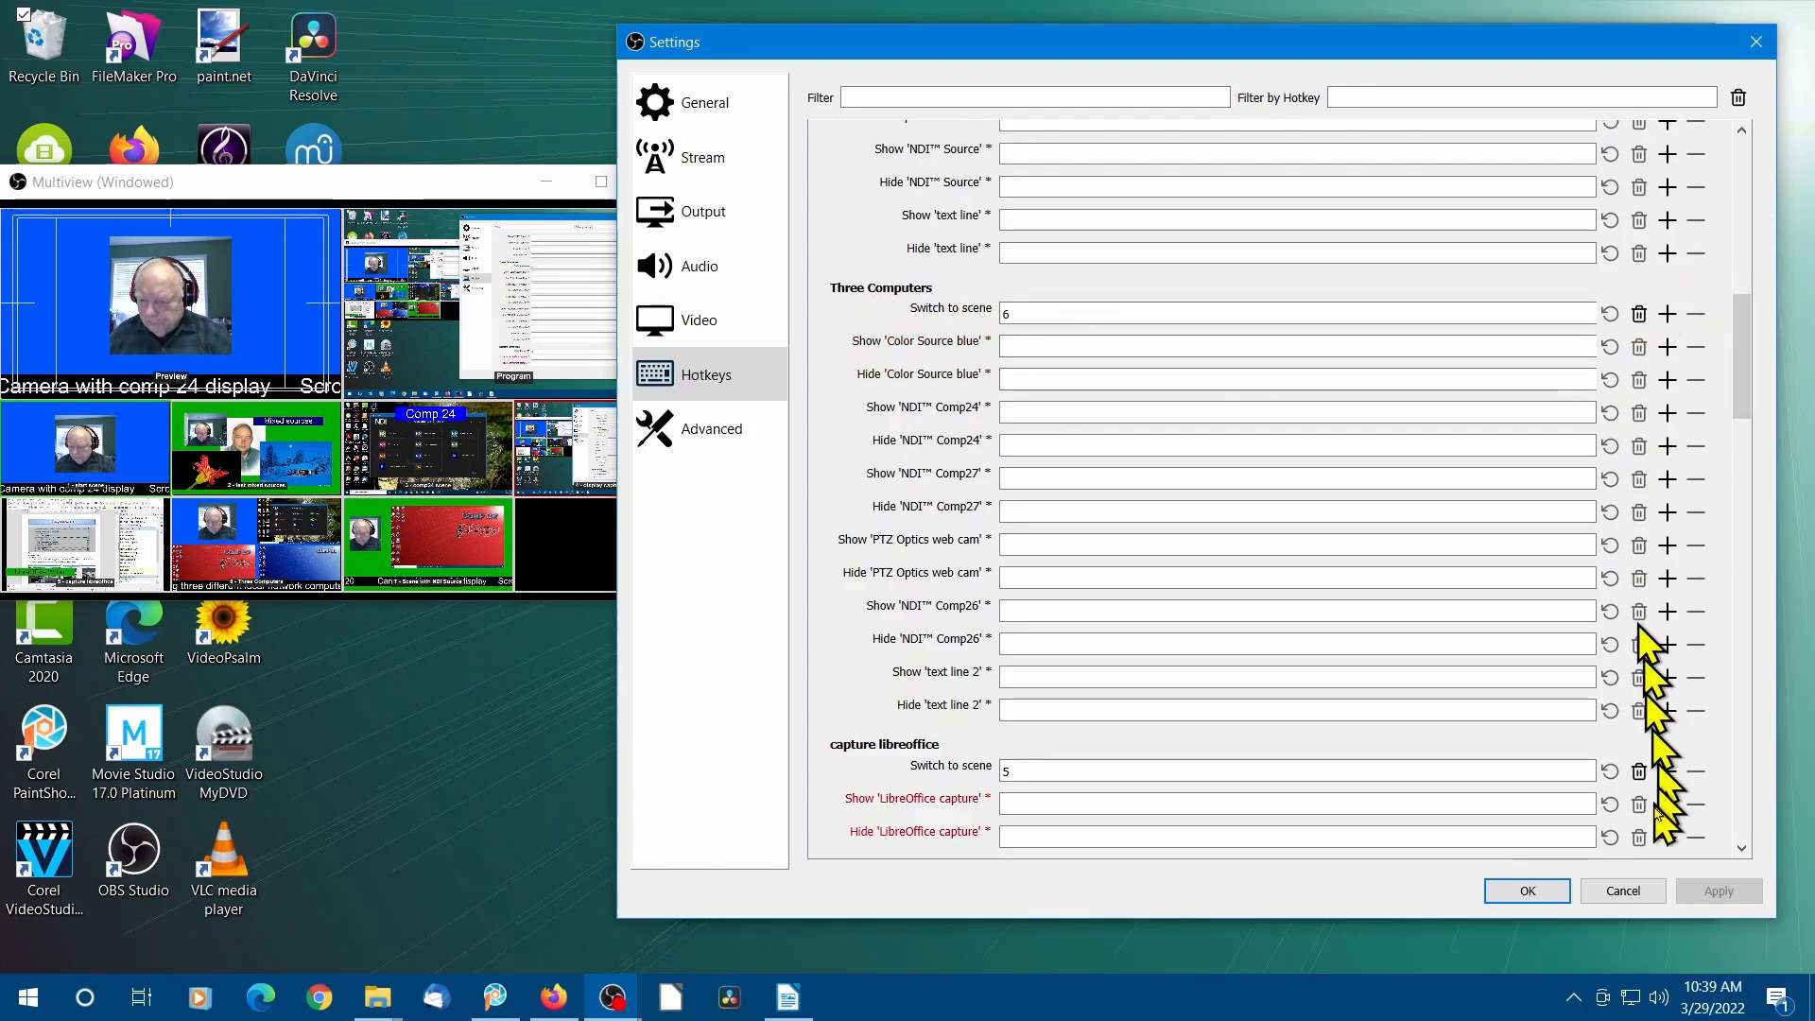
click(1529, 891)
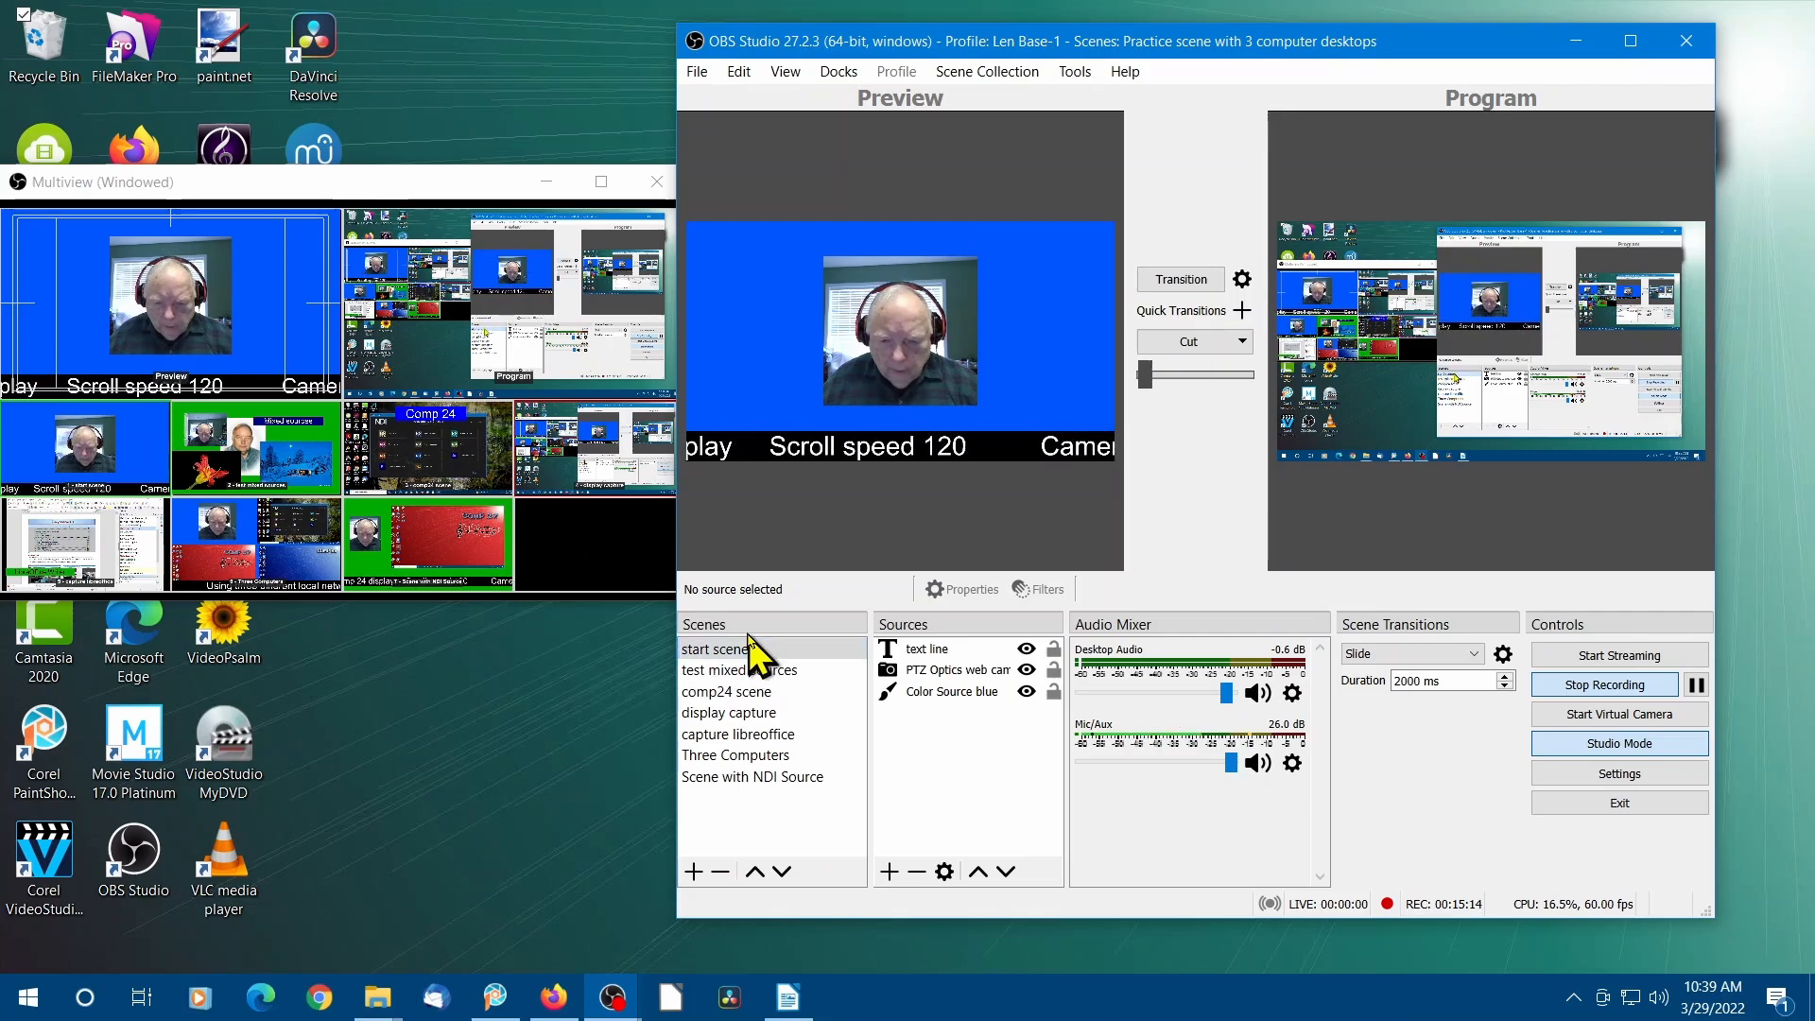
Step: Step the preview through the scenes from test mixed sources to Scene with NDI Source, and return to start scene
key(Down)
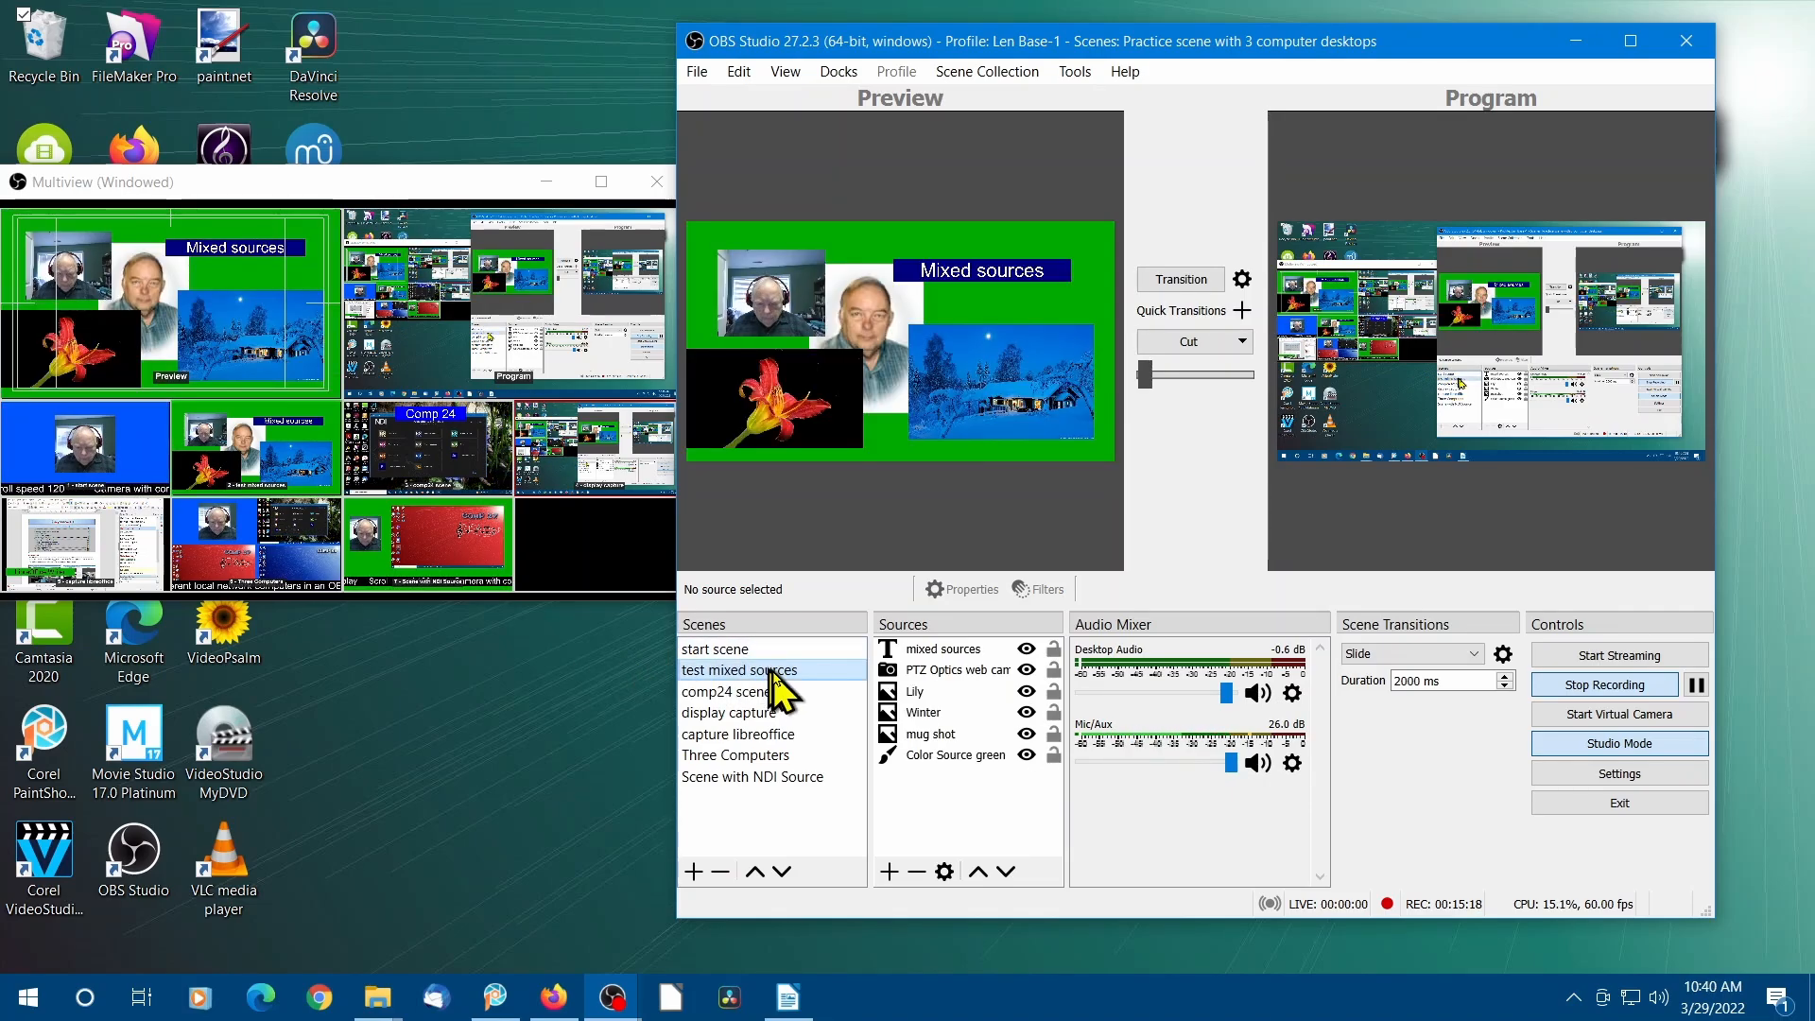
key(Down)
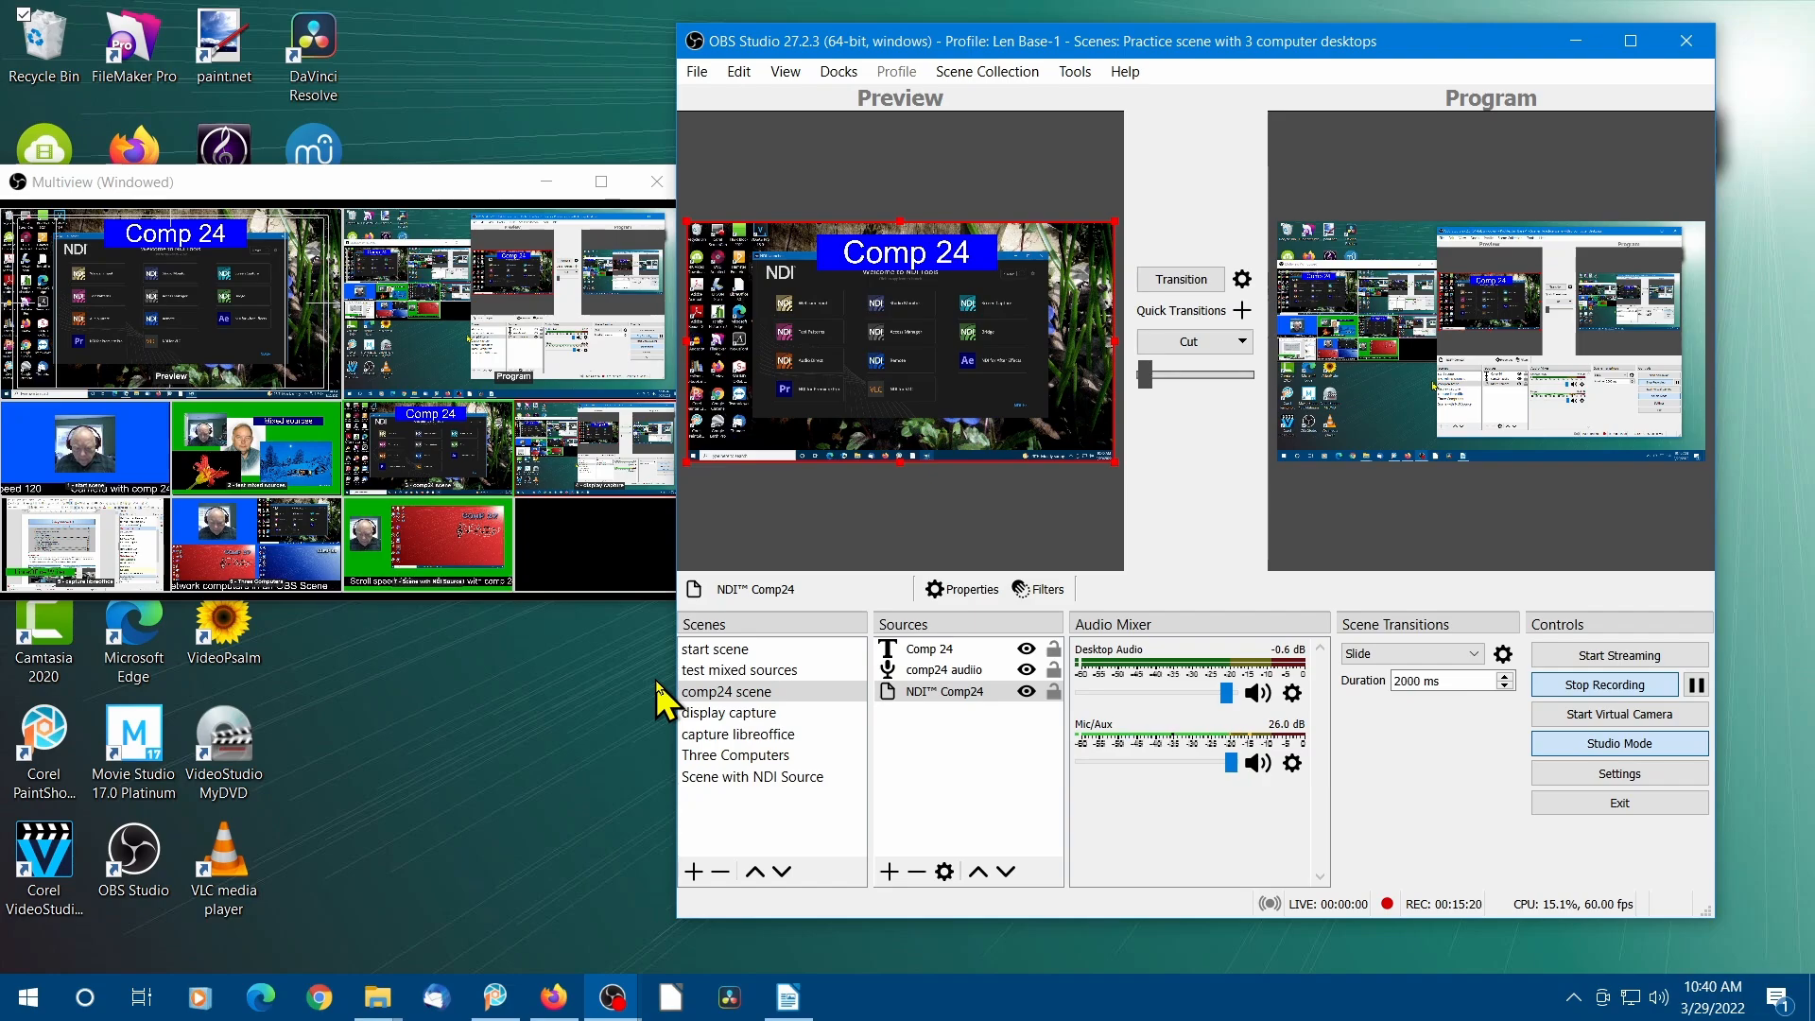
key(Down)
key(Down)
key(Down)
key(Down)
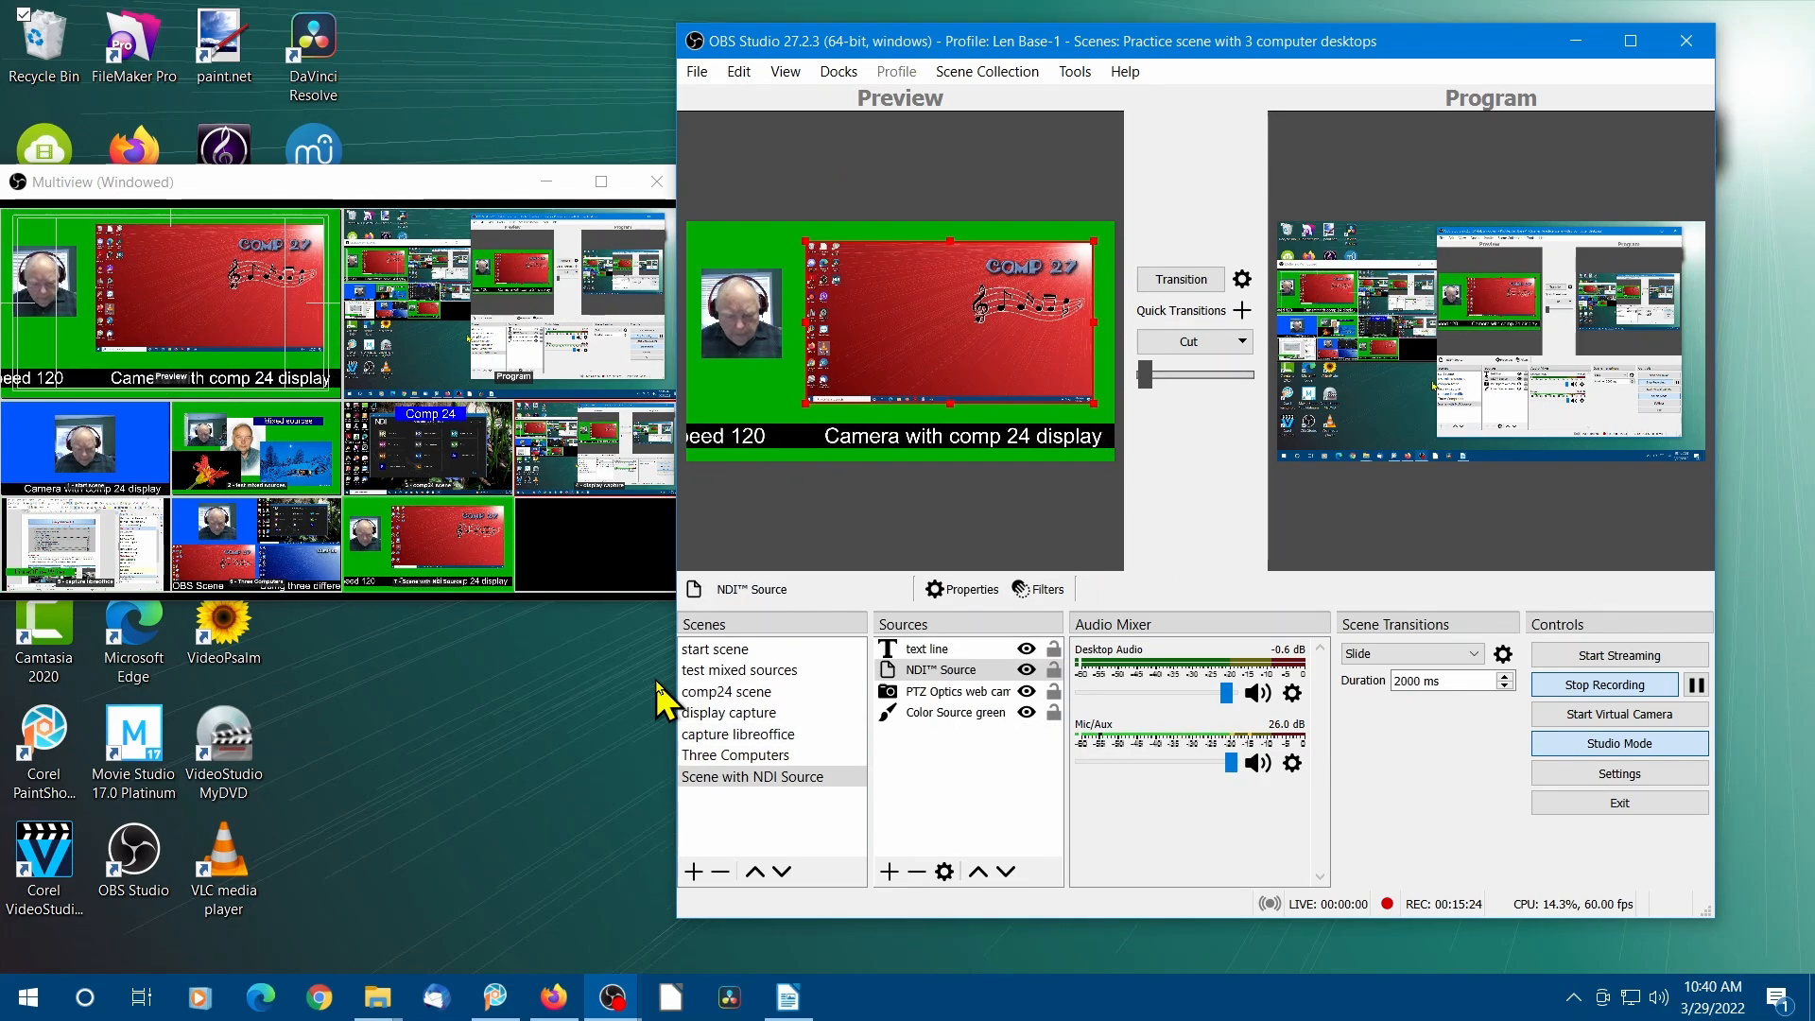
key(Home)
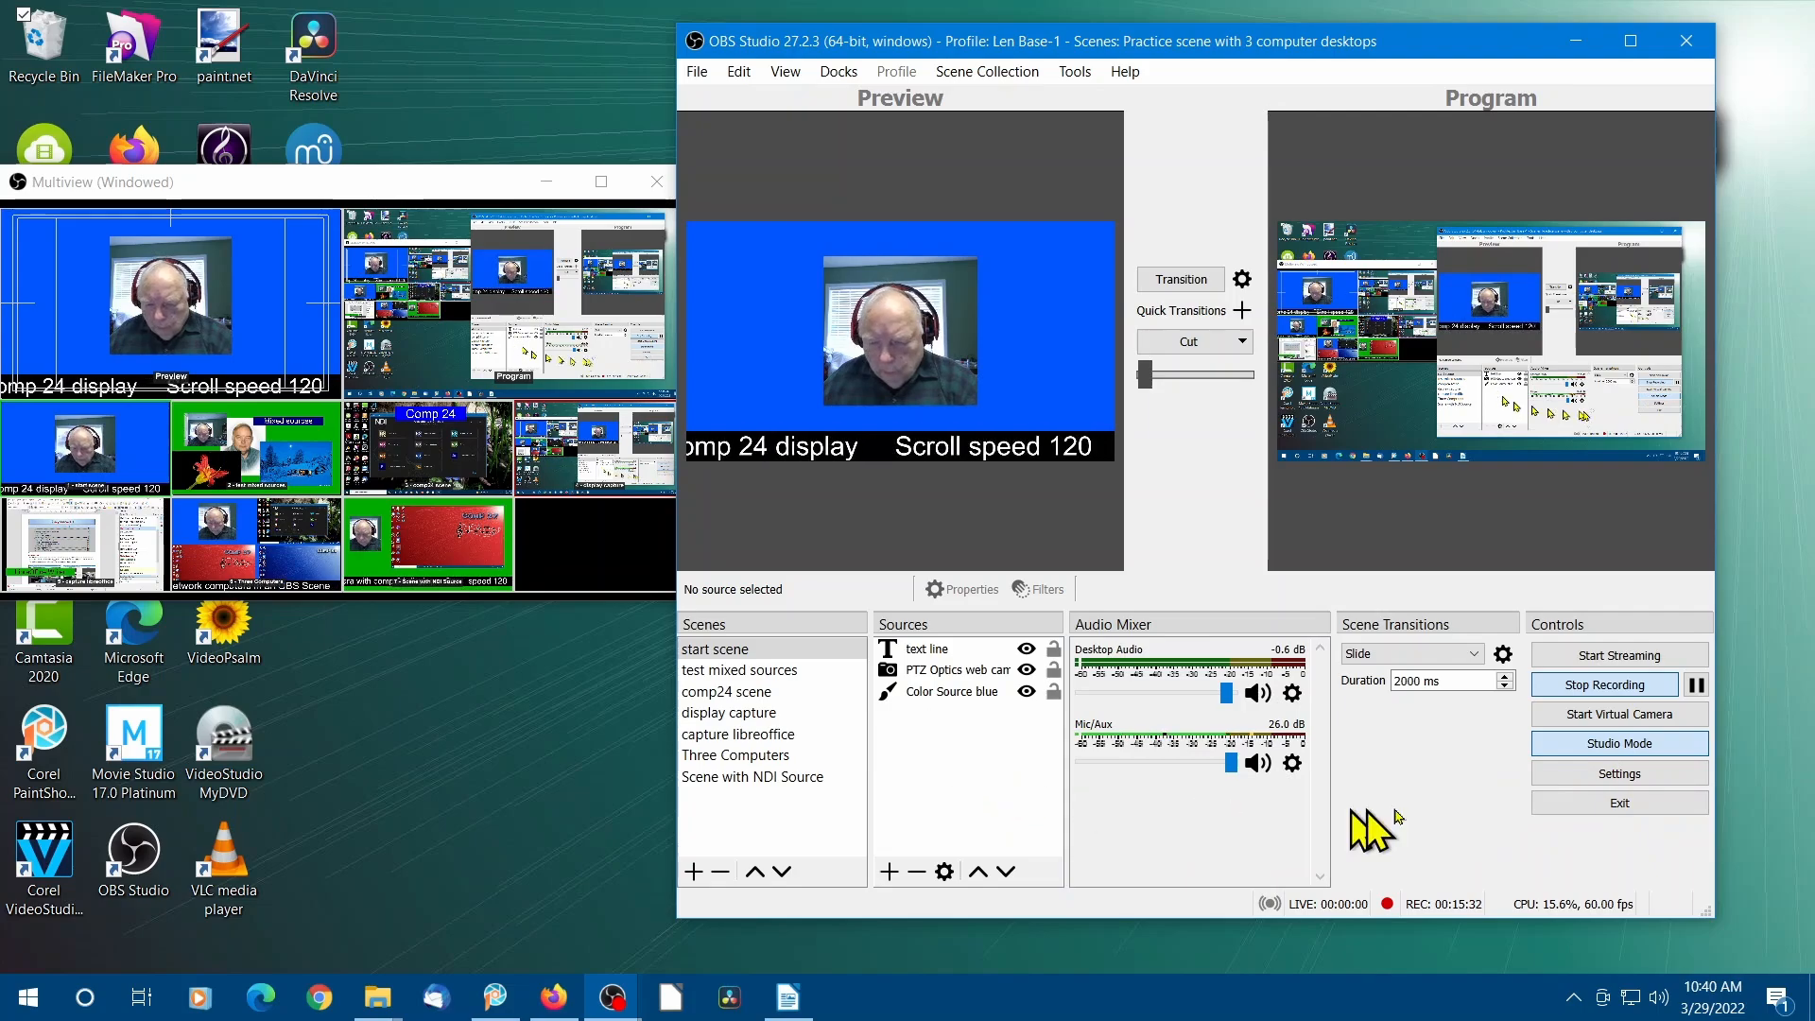
Step: Turn off Studio Mode and switch the program output directly to start scene
click(1600, 746)
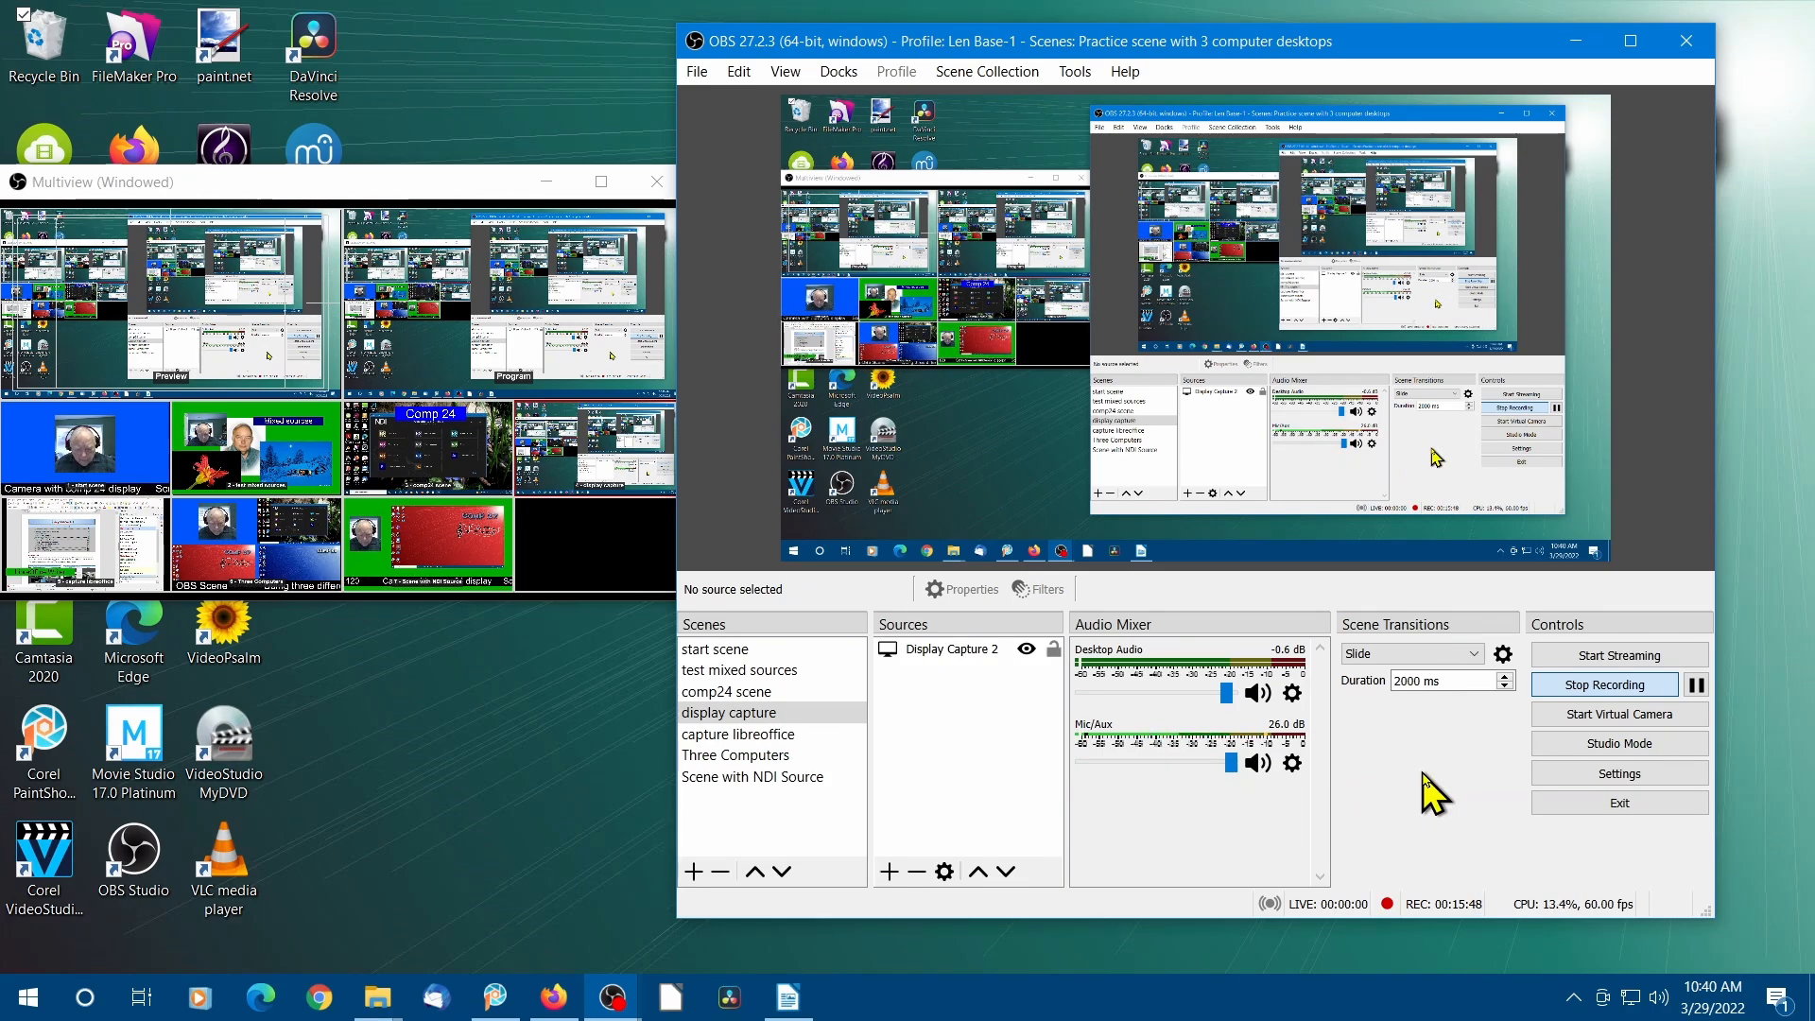
key(F1)
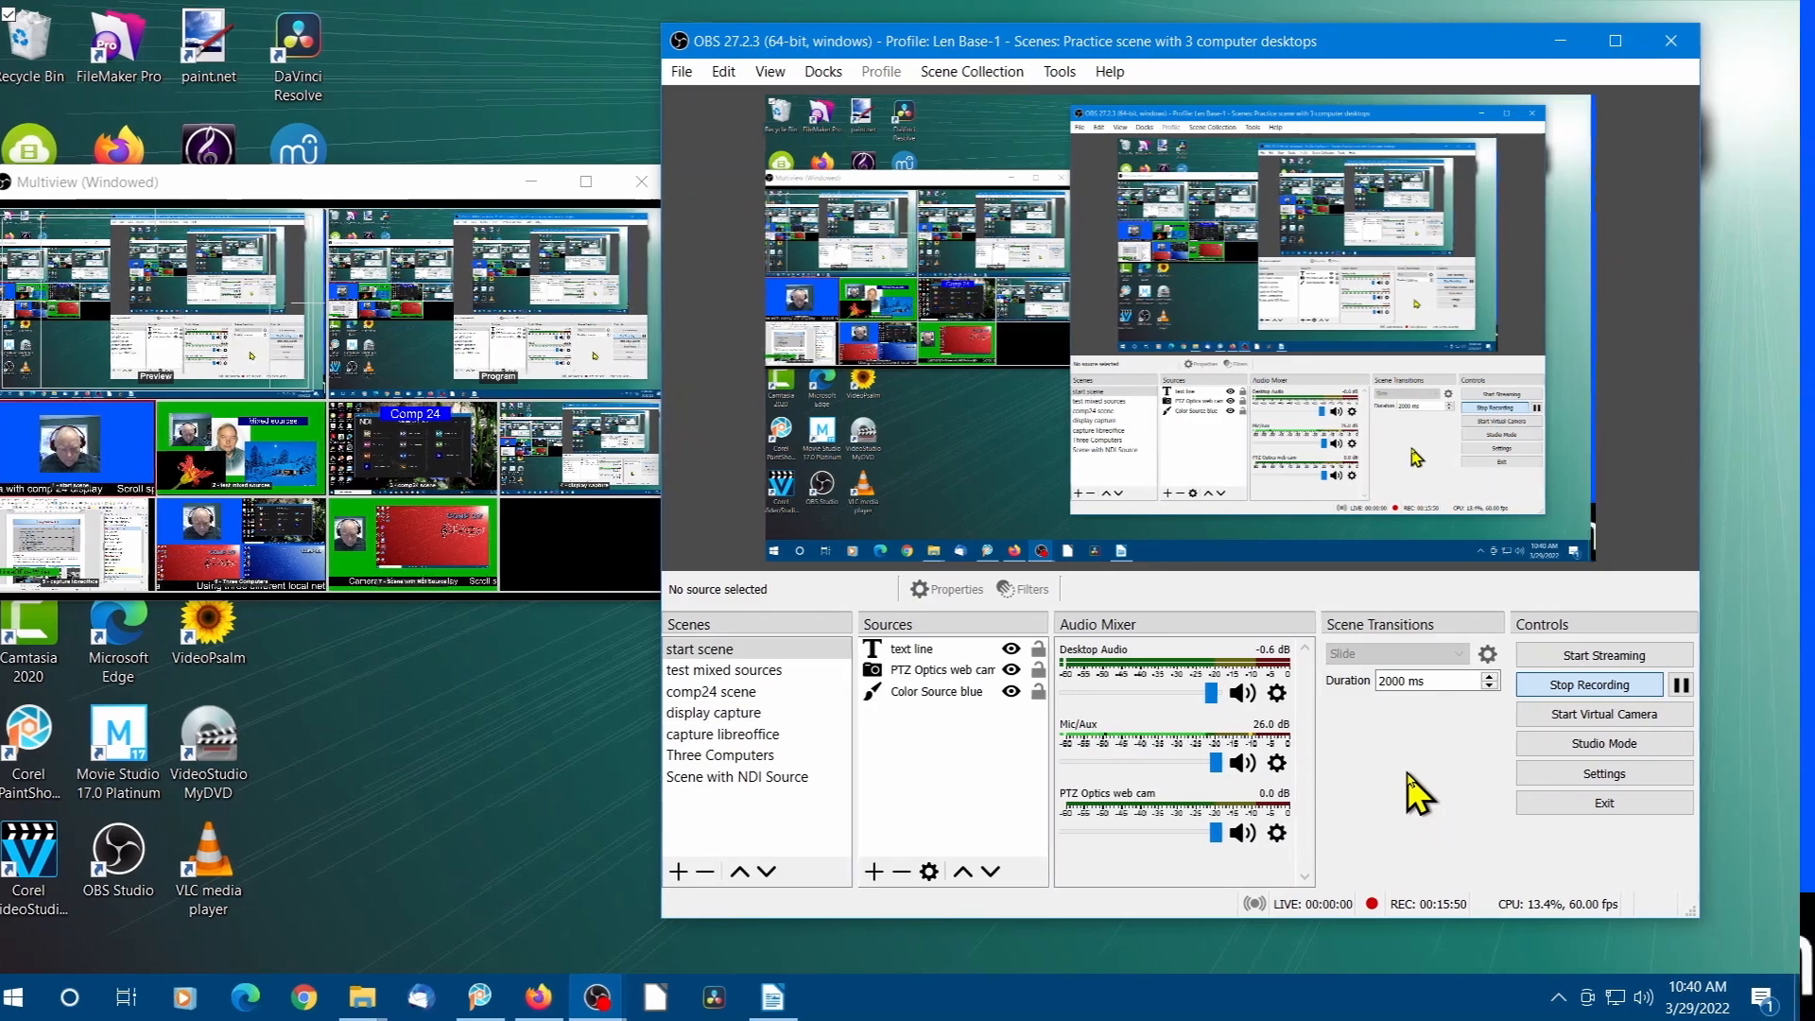
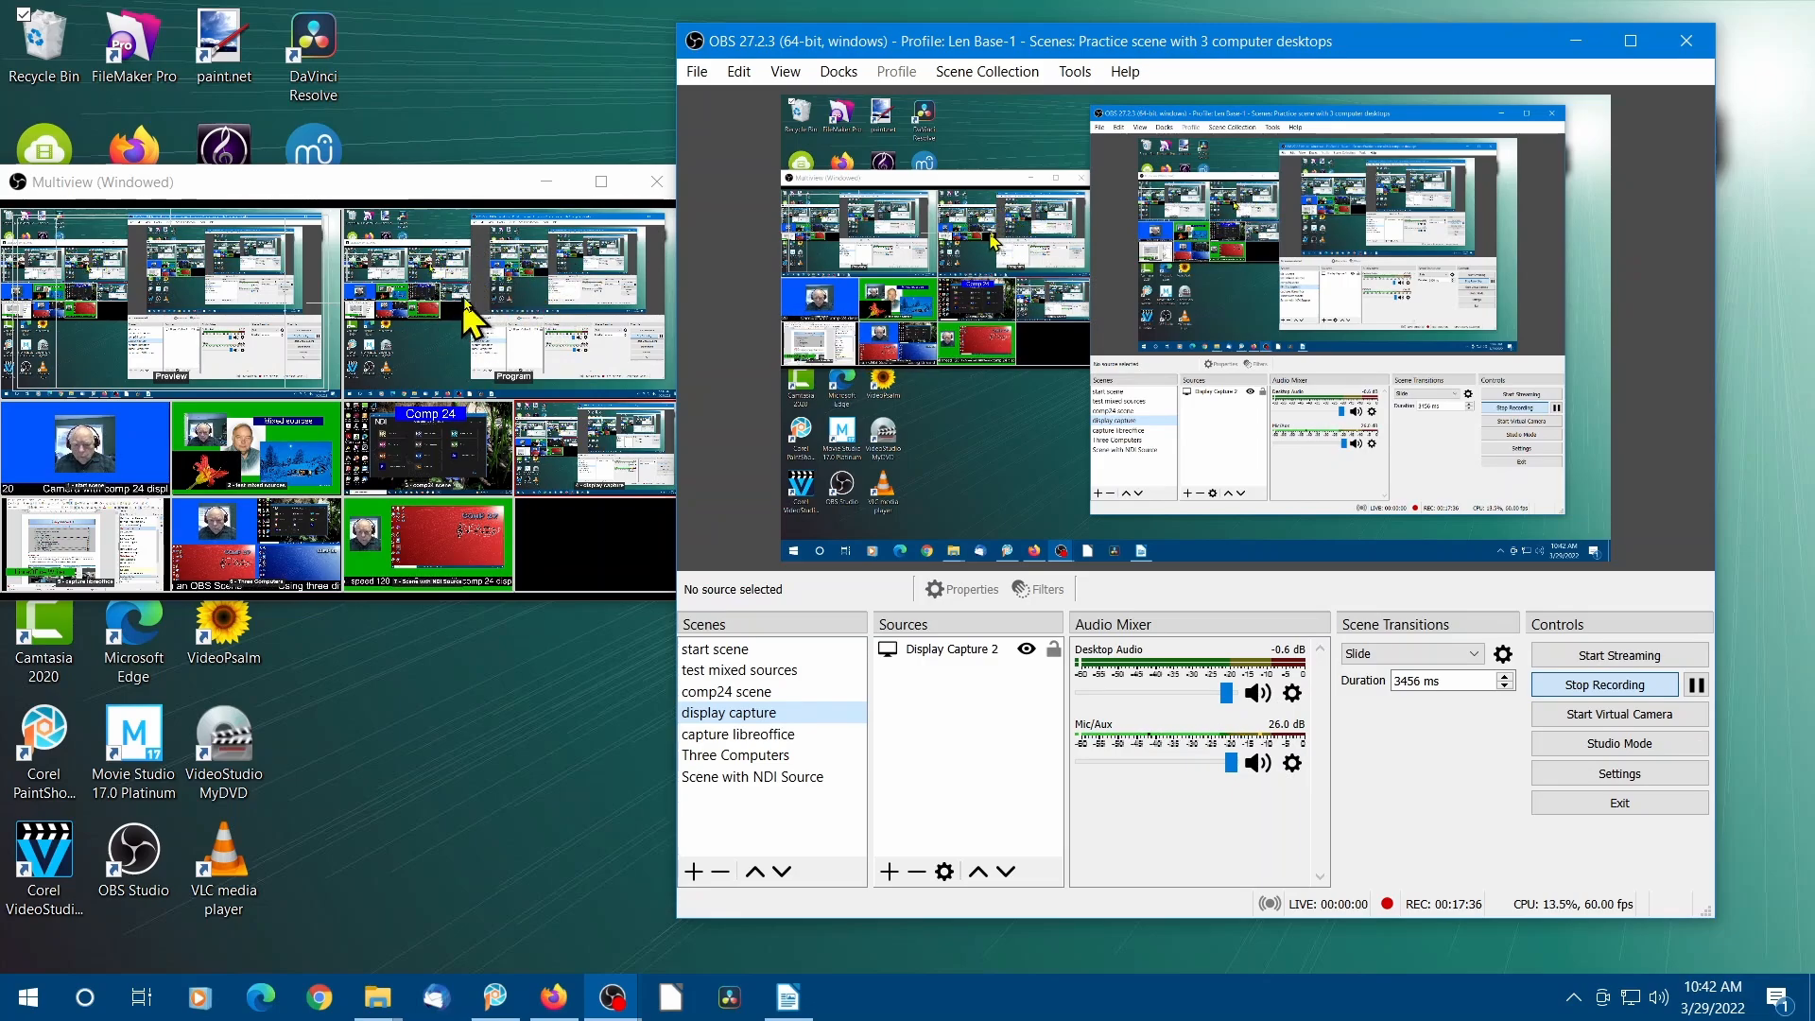
Step: In Studio Mode, rename start scene to "(1) start scene" and transition it to the program output
click(1588, 745)
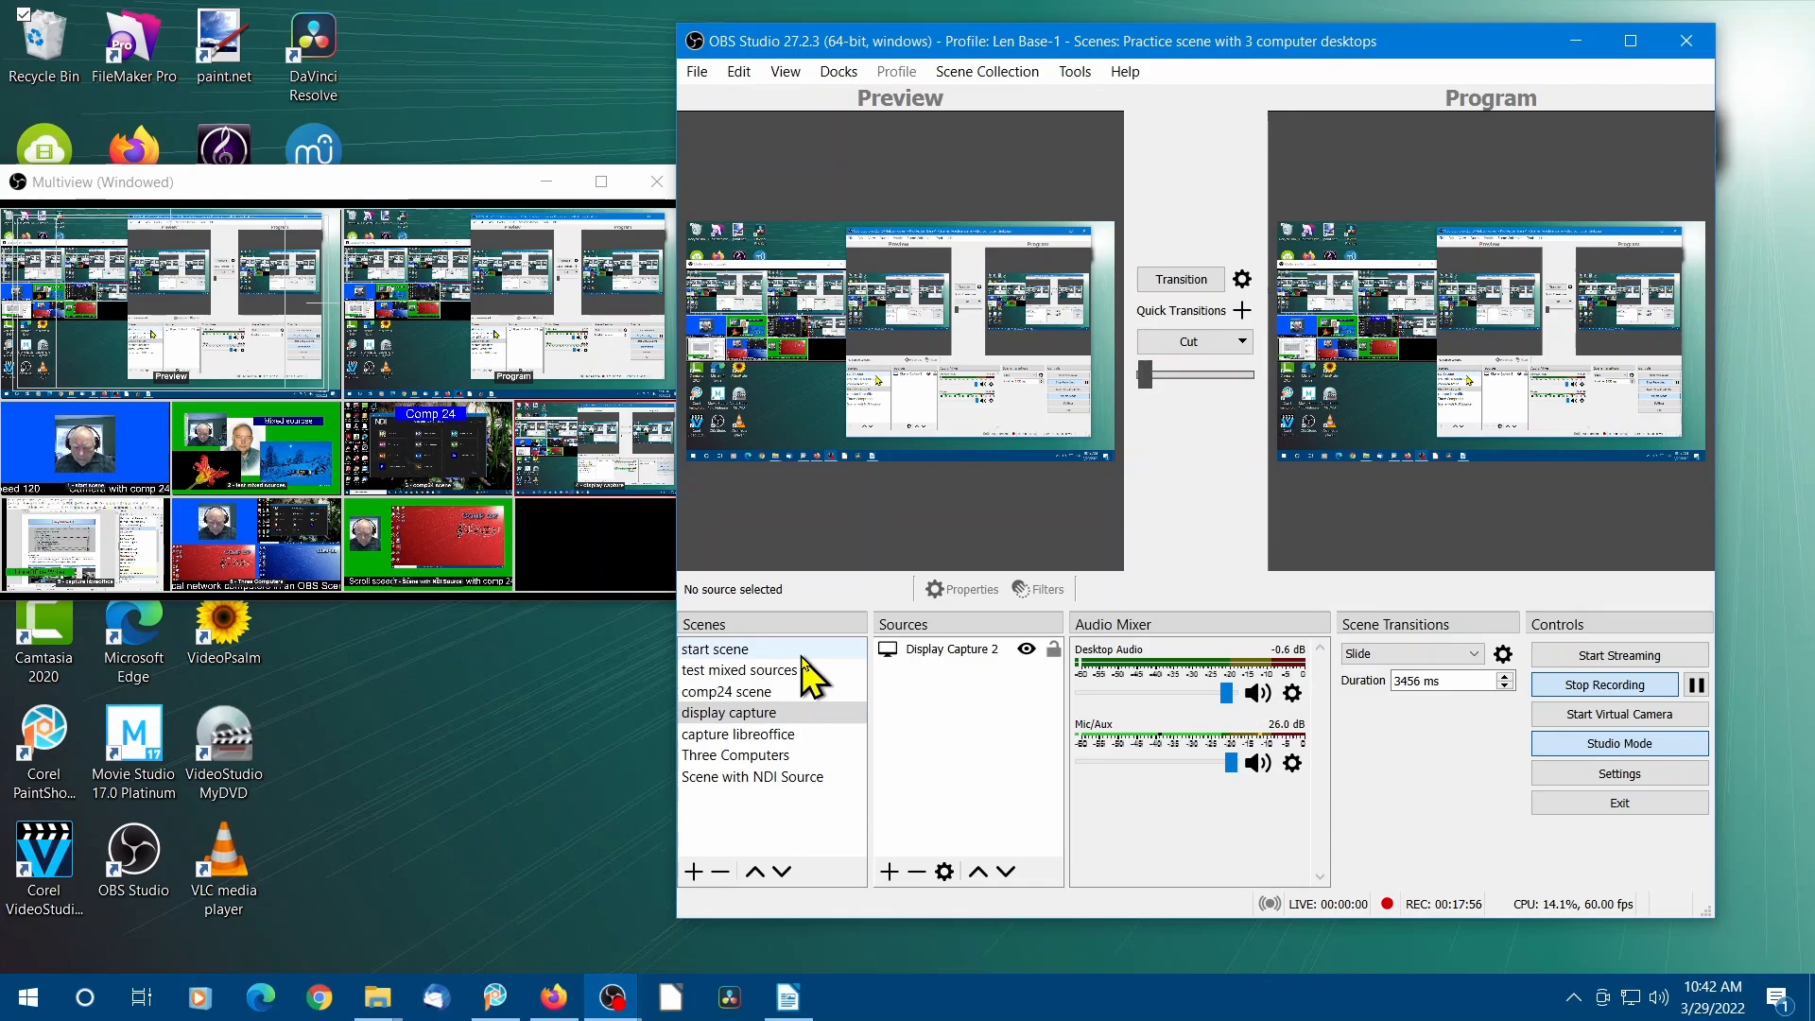
click(722, 652)
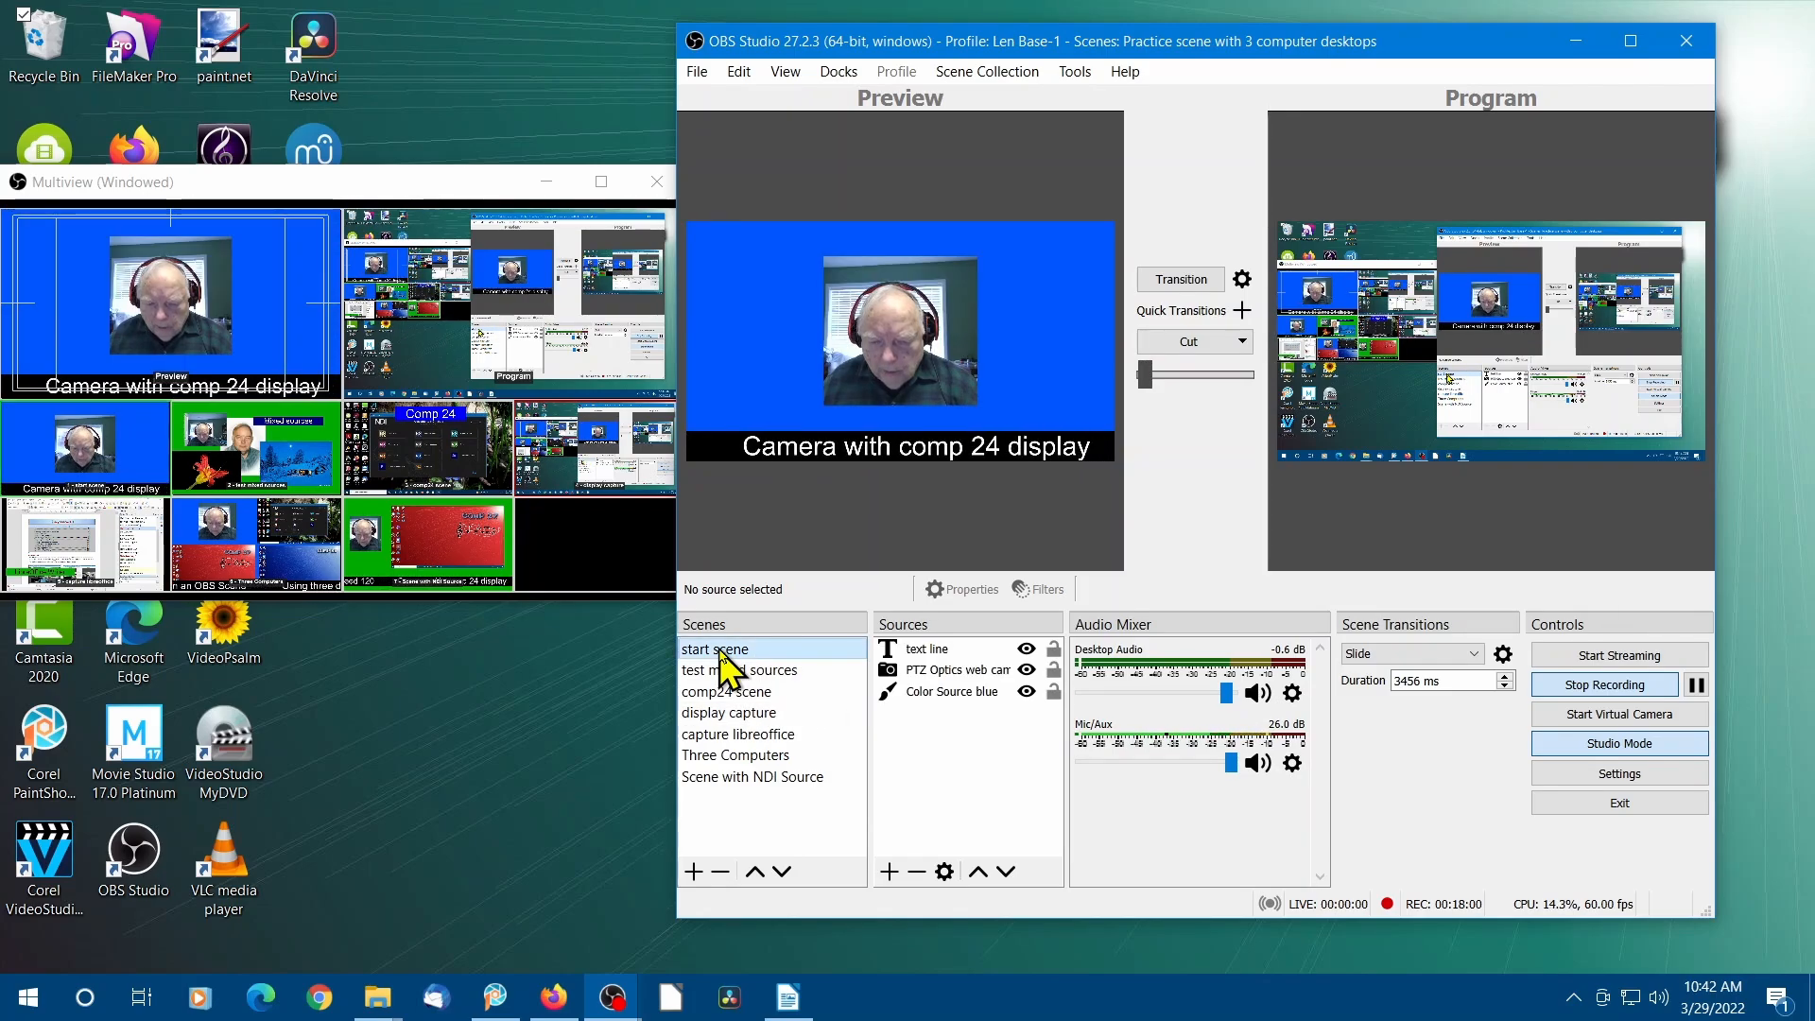
right_click(721, 652)
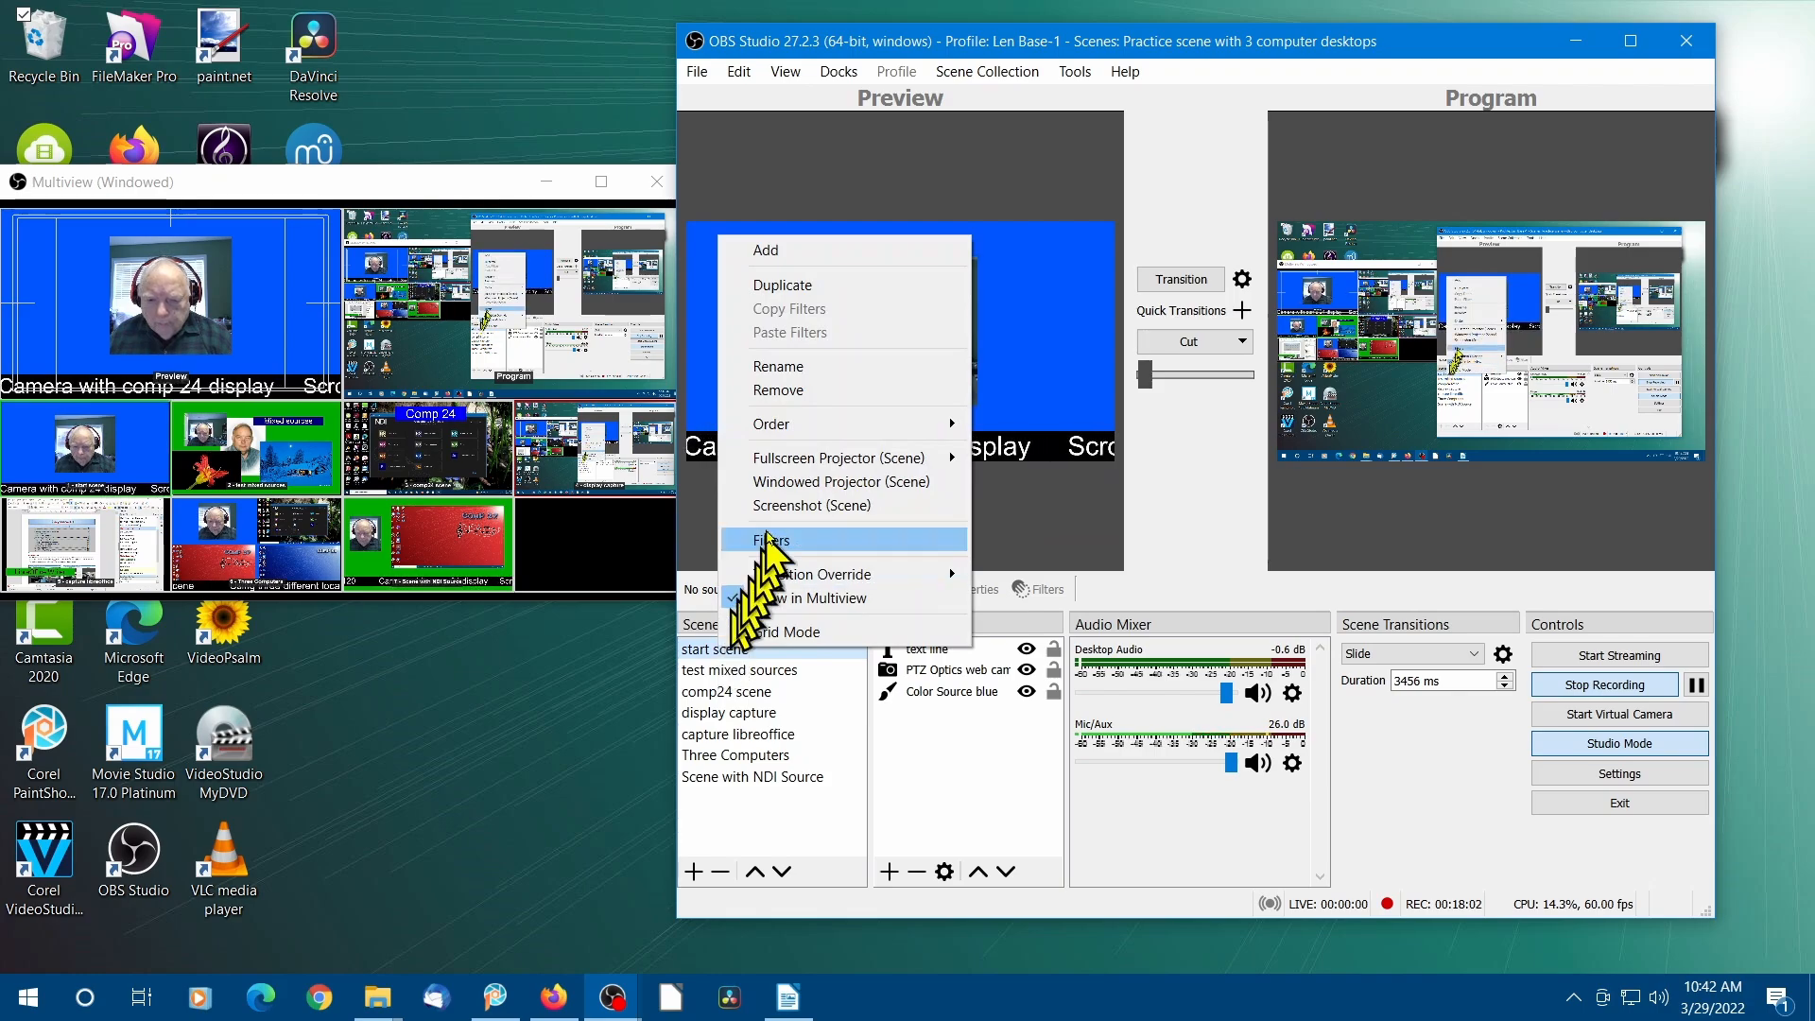
click(803, 368)
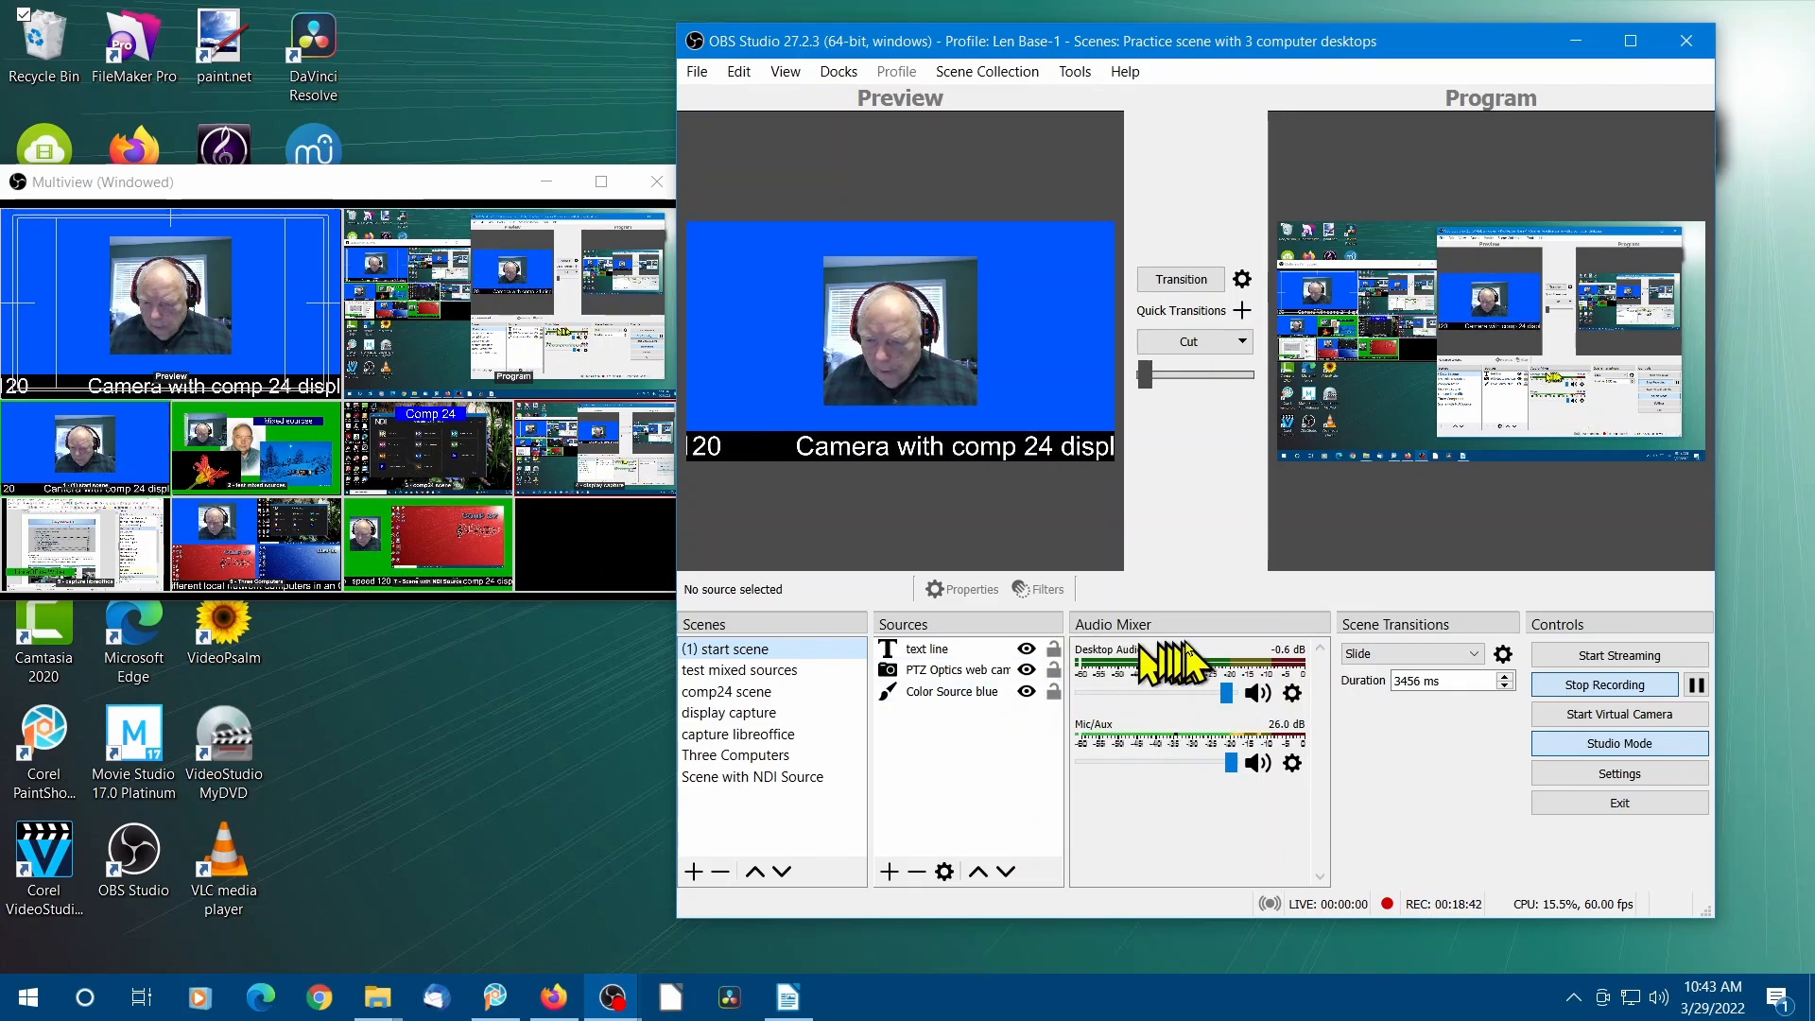
click(1195, 287)
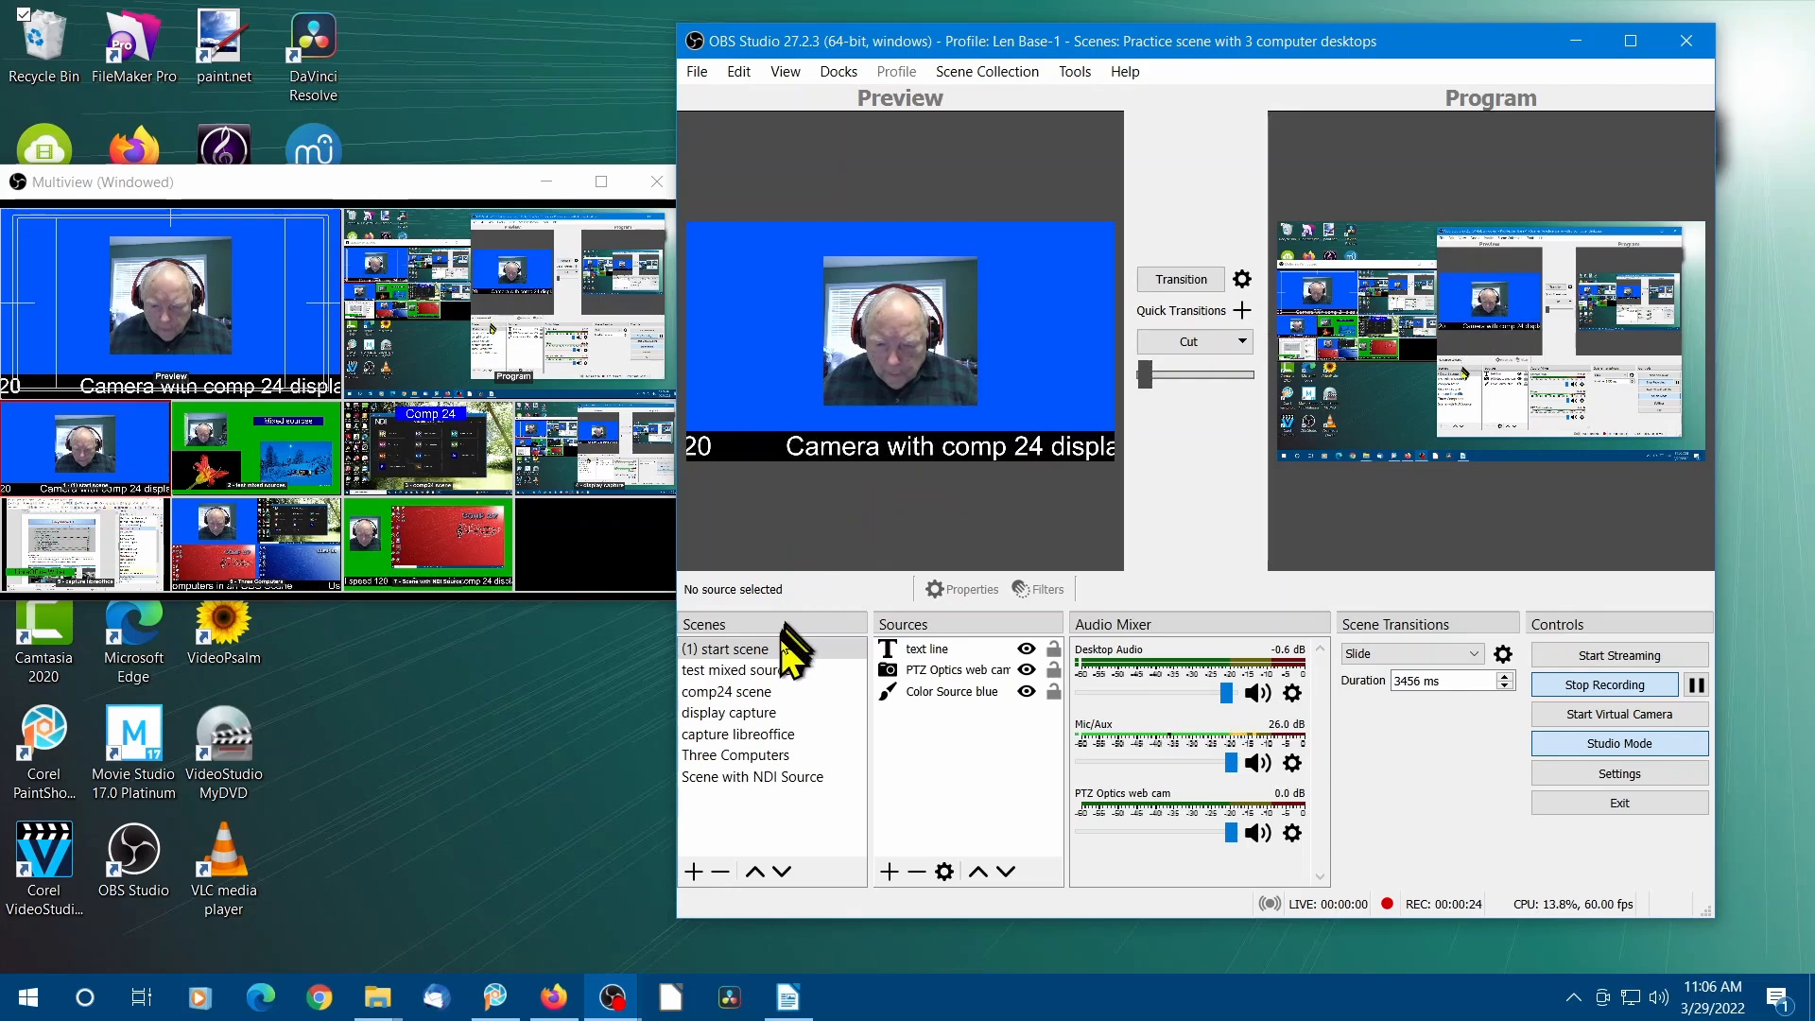
Step: Preview test mixed sources, toggling the visibility of mug shot and the mixed sources text and the lock on PTZ Optics web cam
click(762, 671)
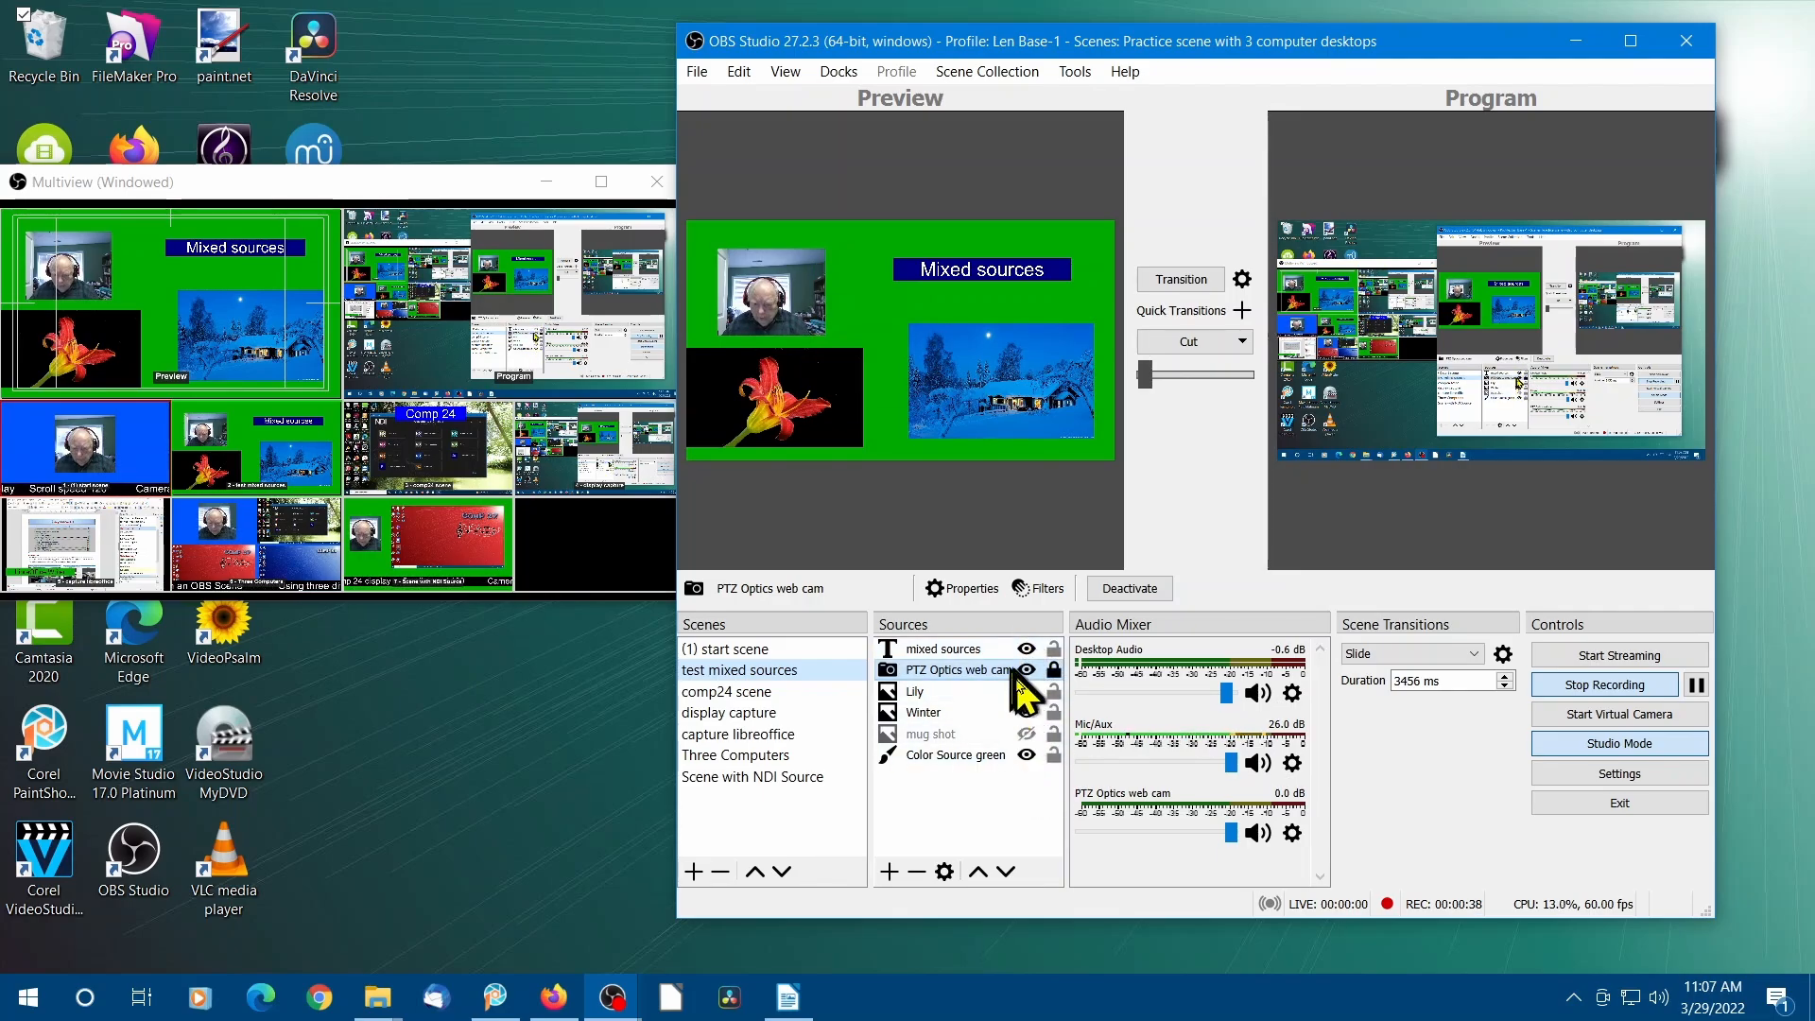
click(1026, 735)
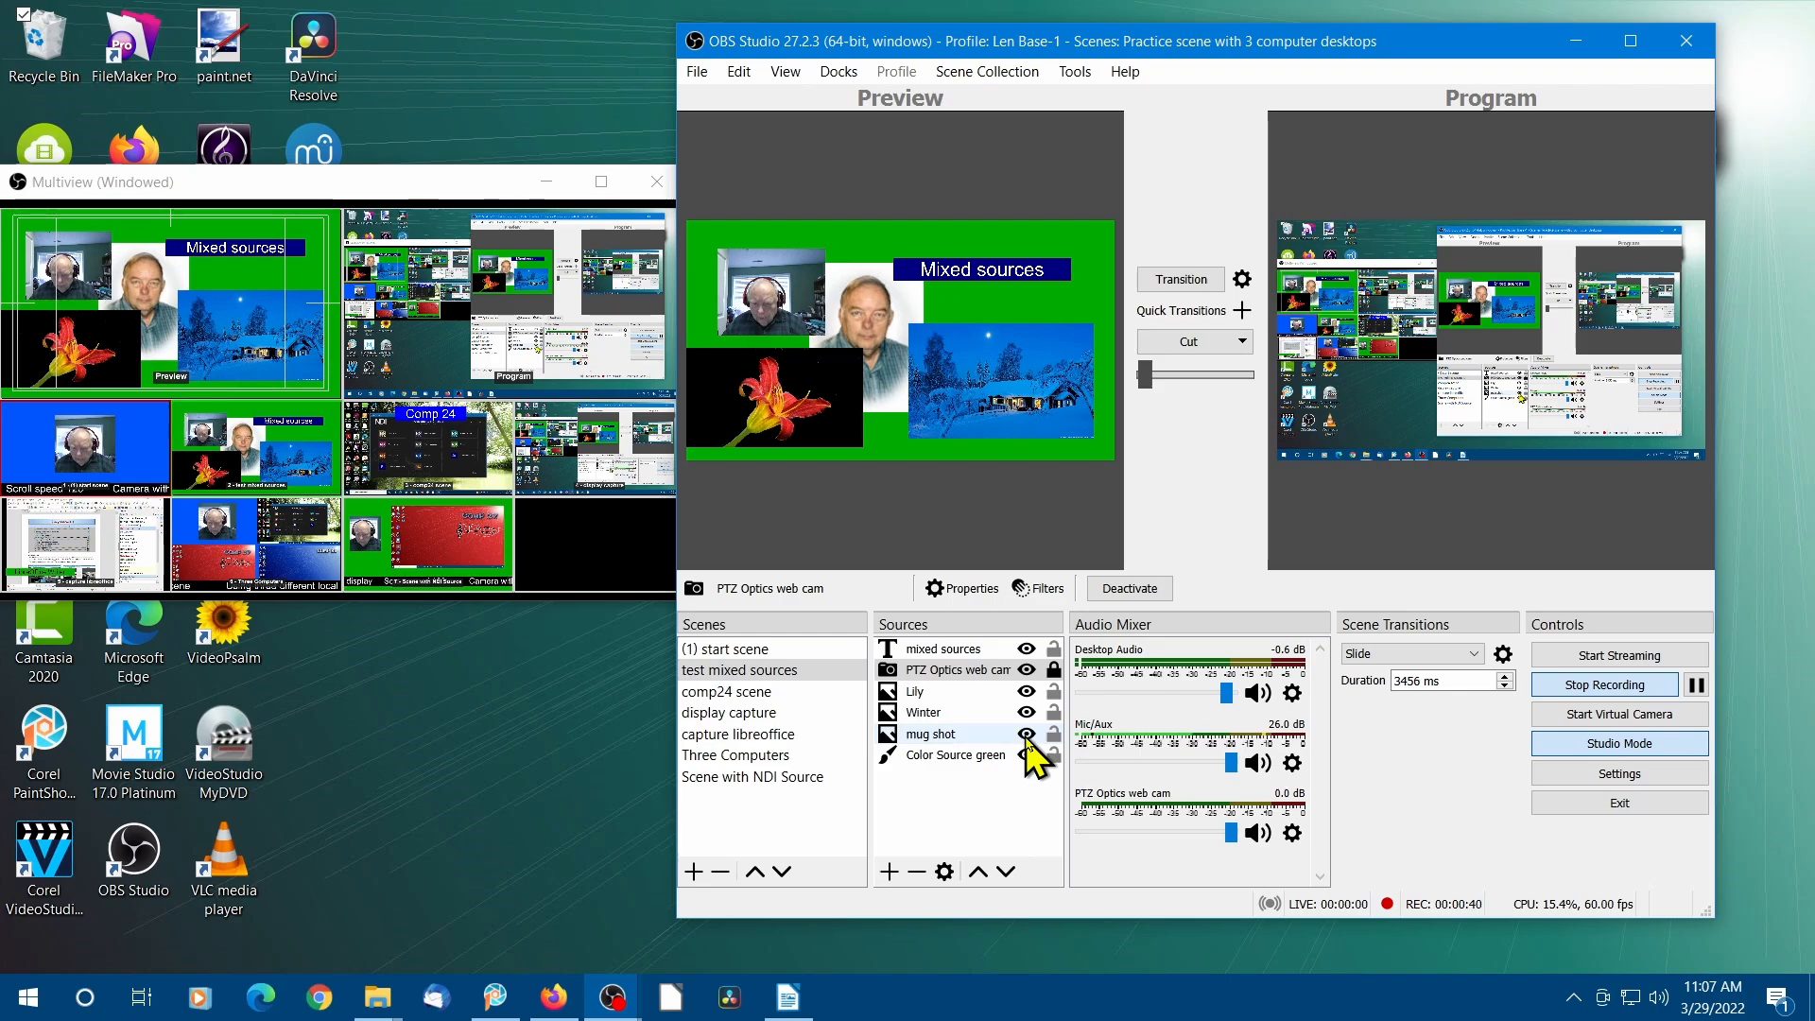
click(1026, 735)
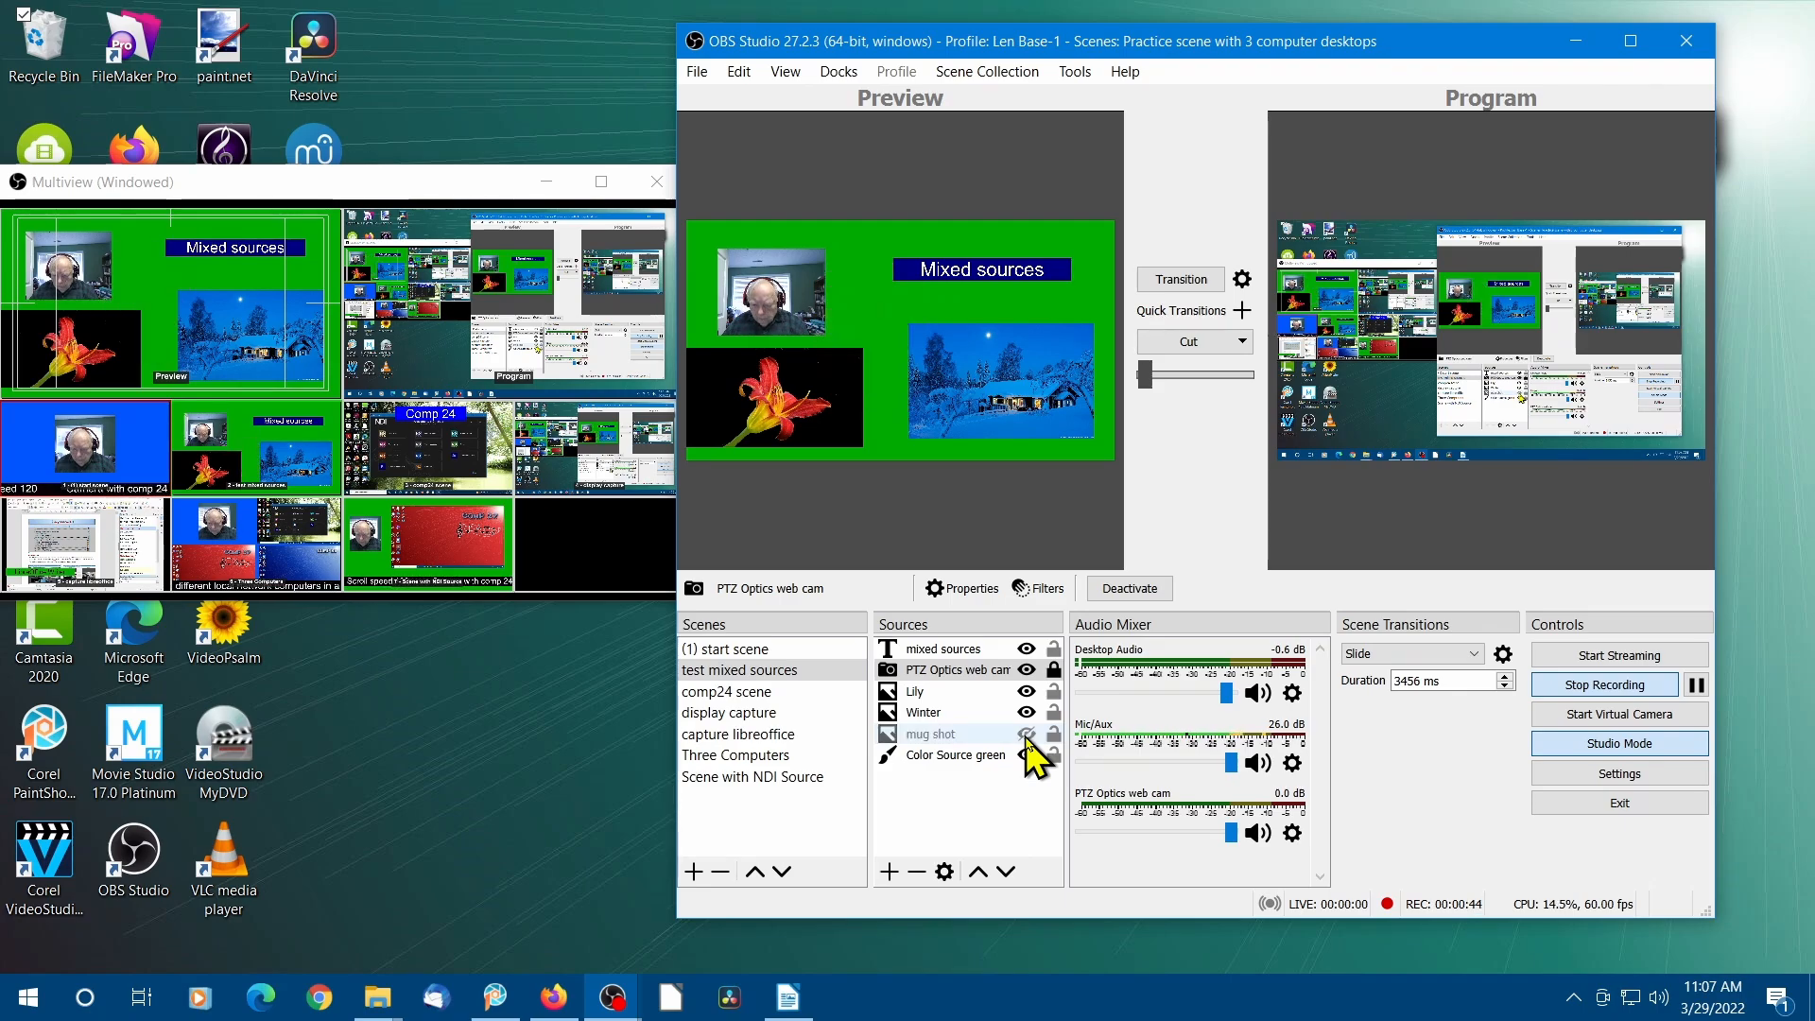
click(1027, 650)
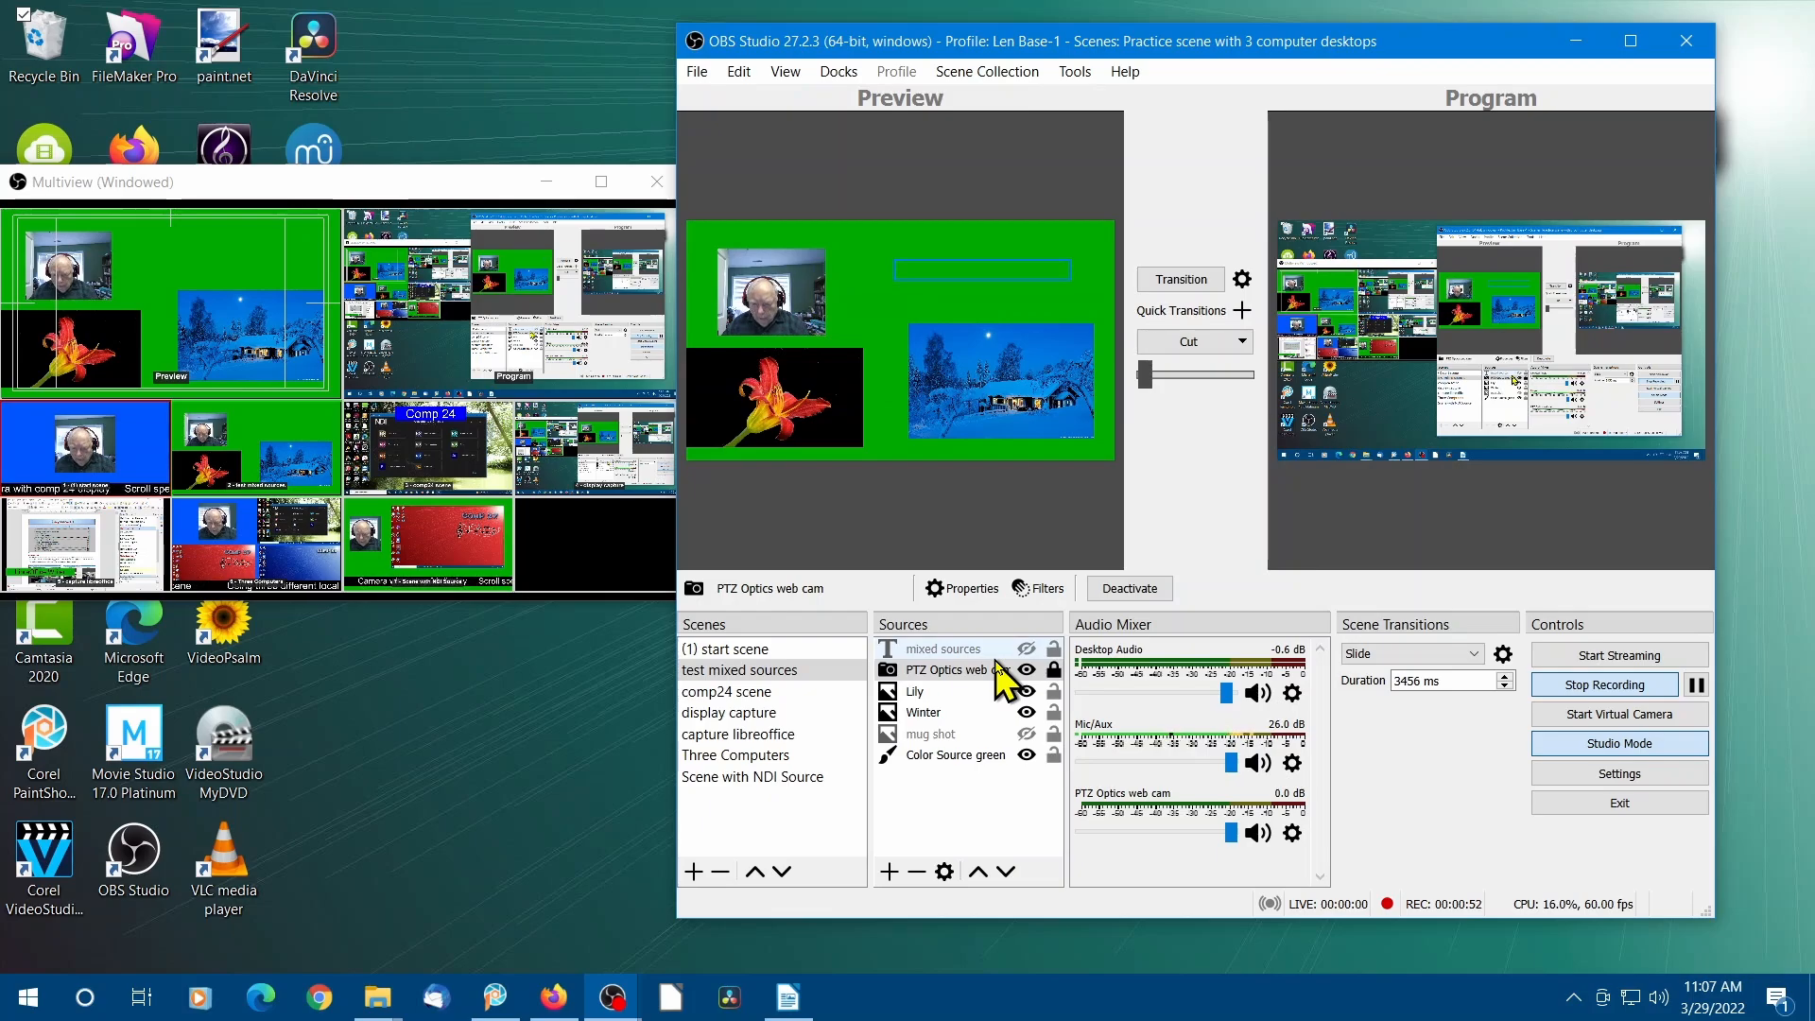
click(1027, 649)
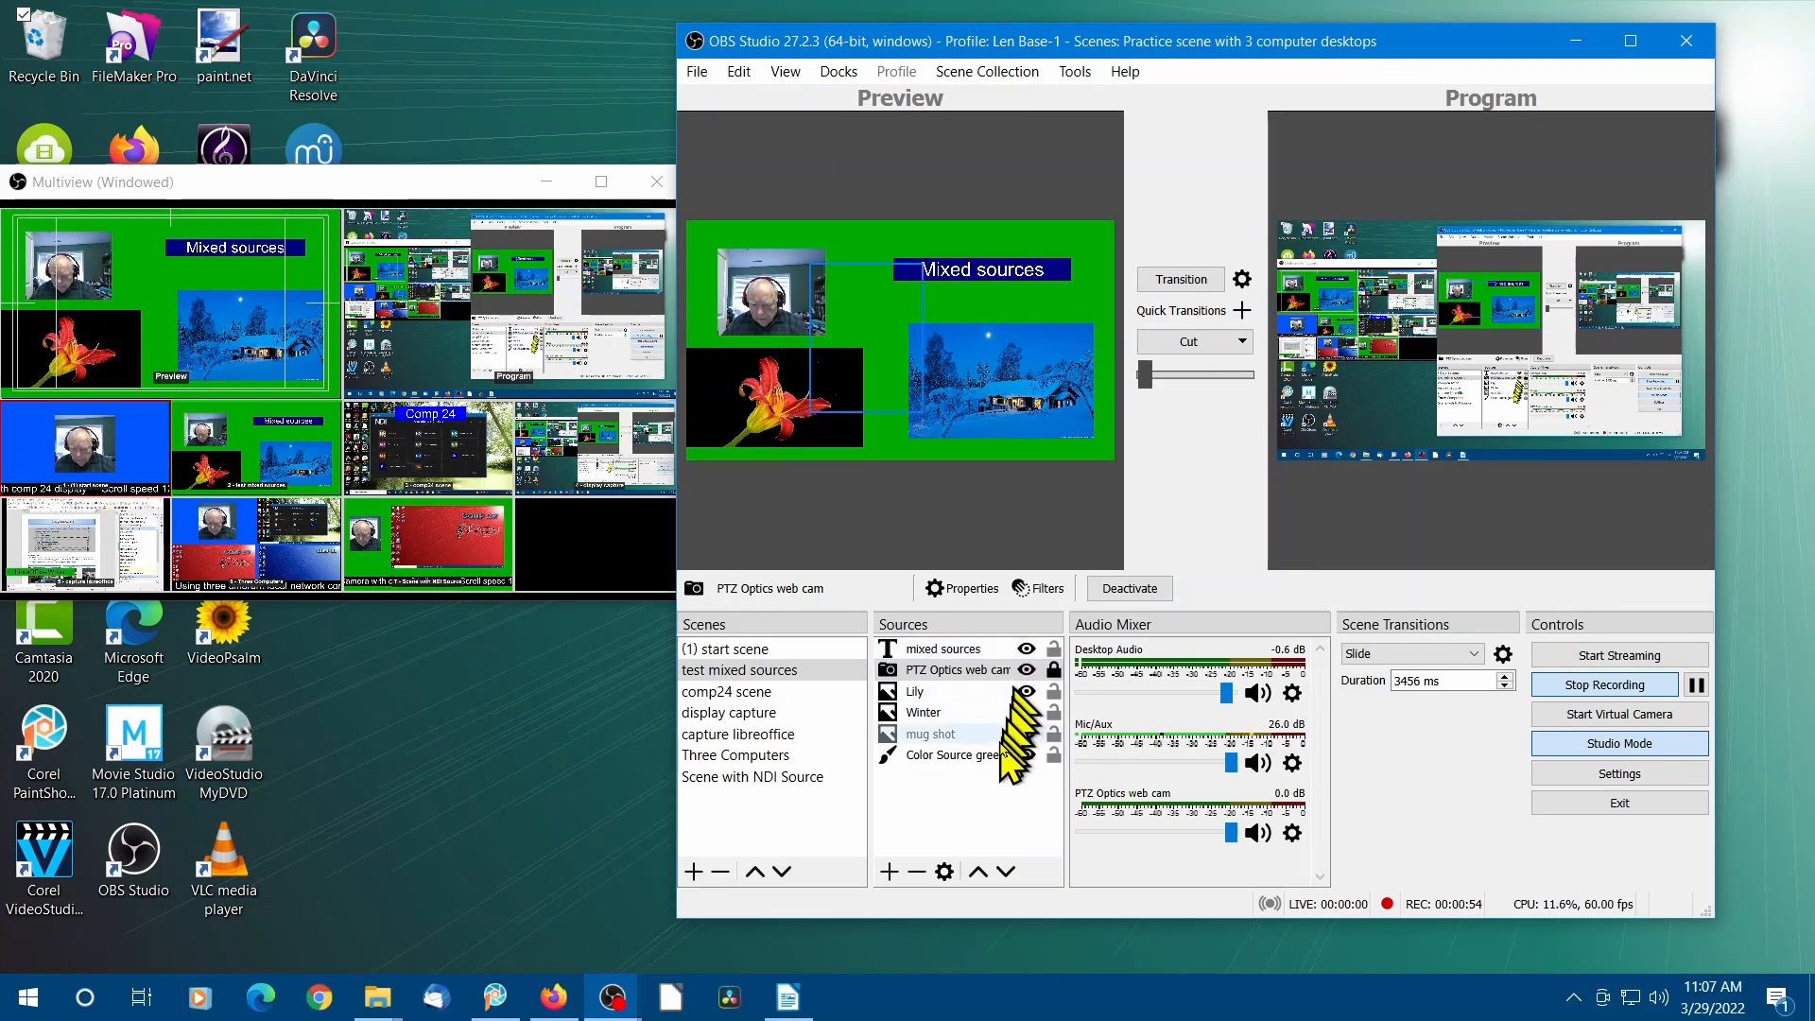
click(1026, 734)
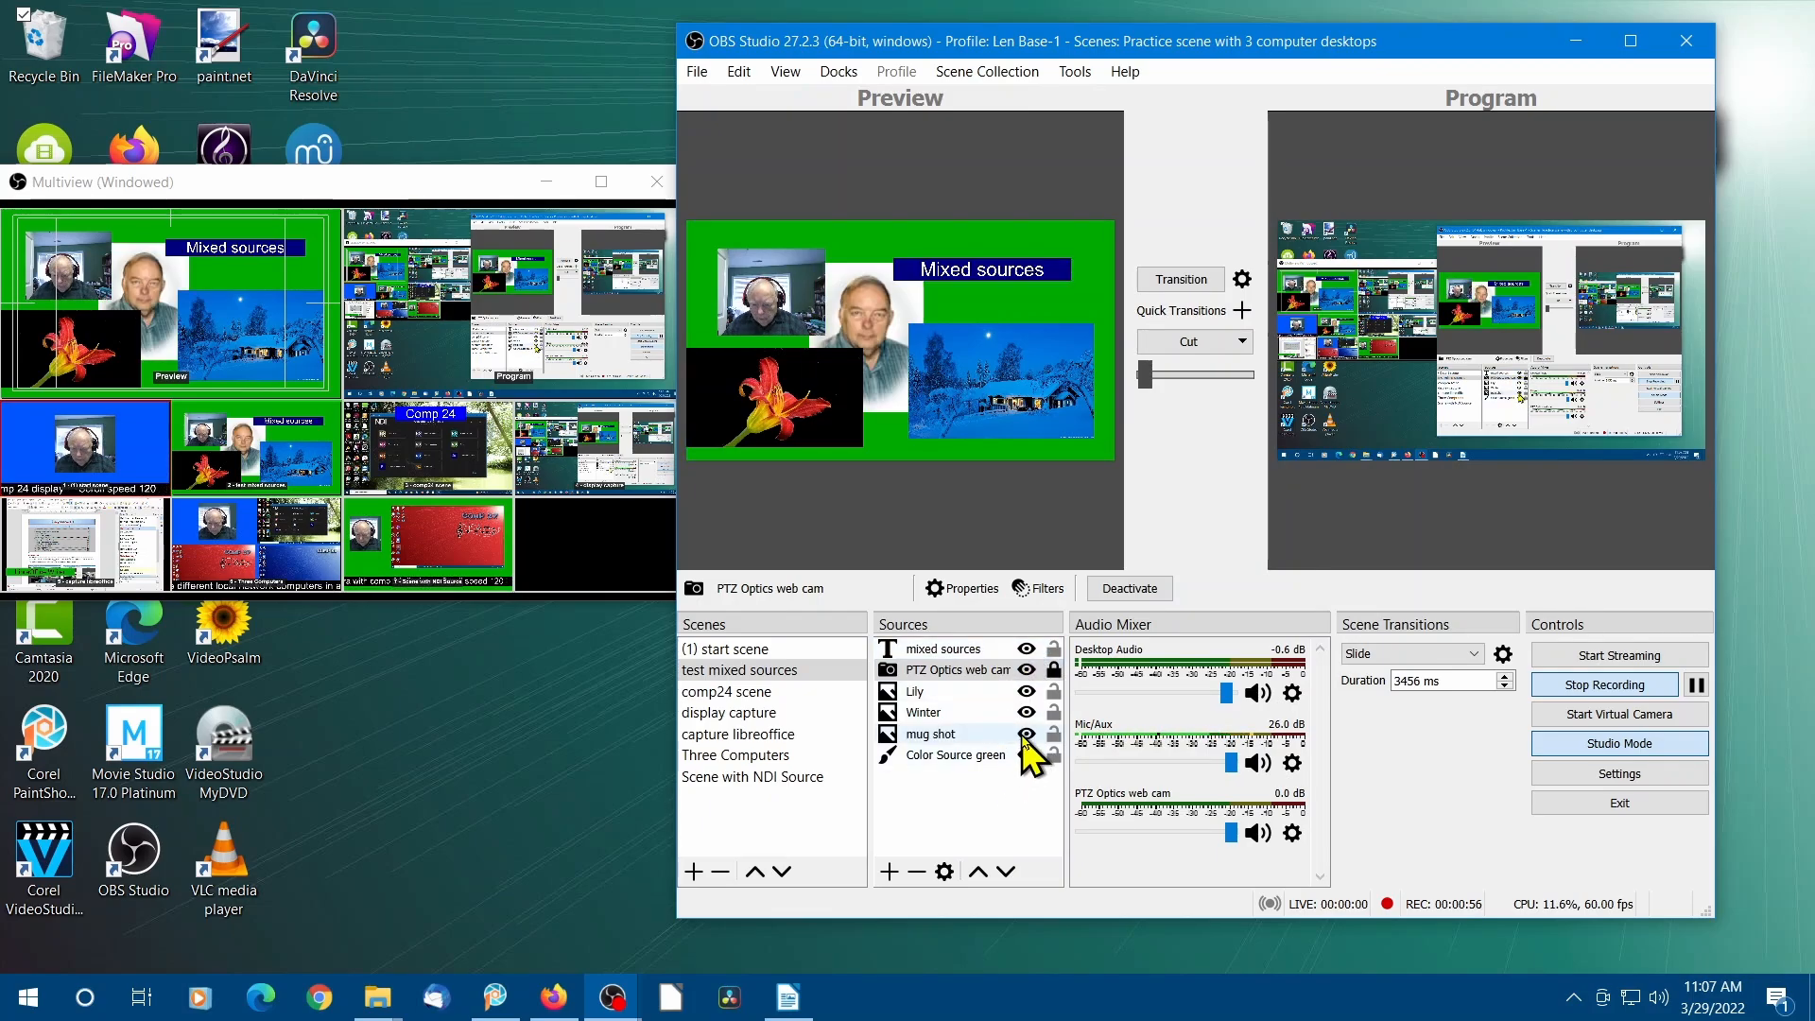
click(1026, 735)
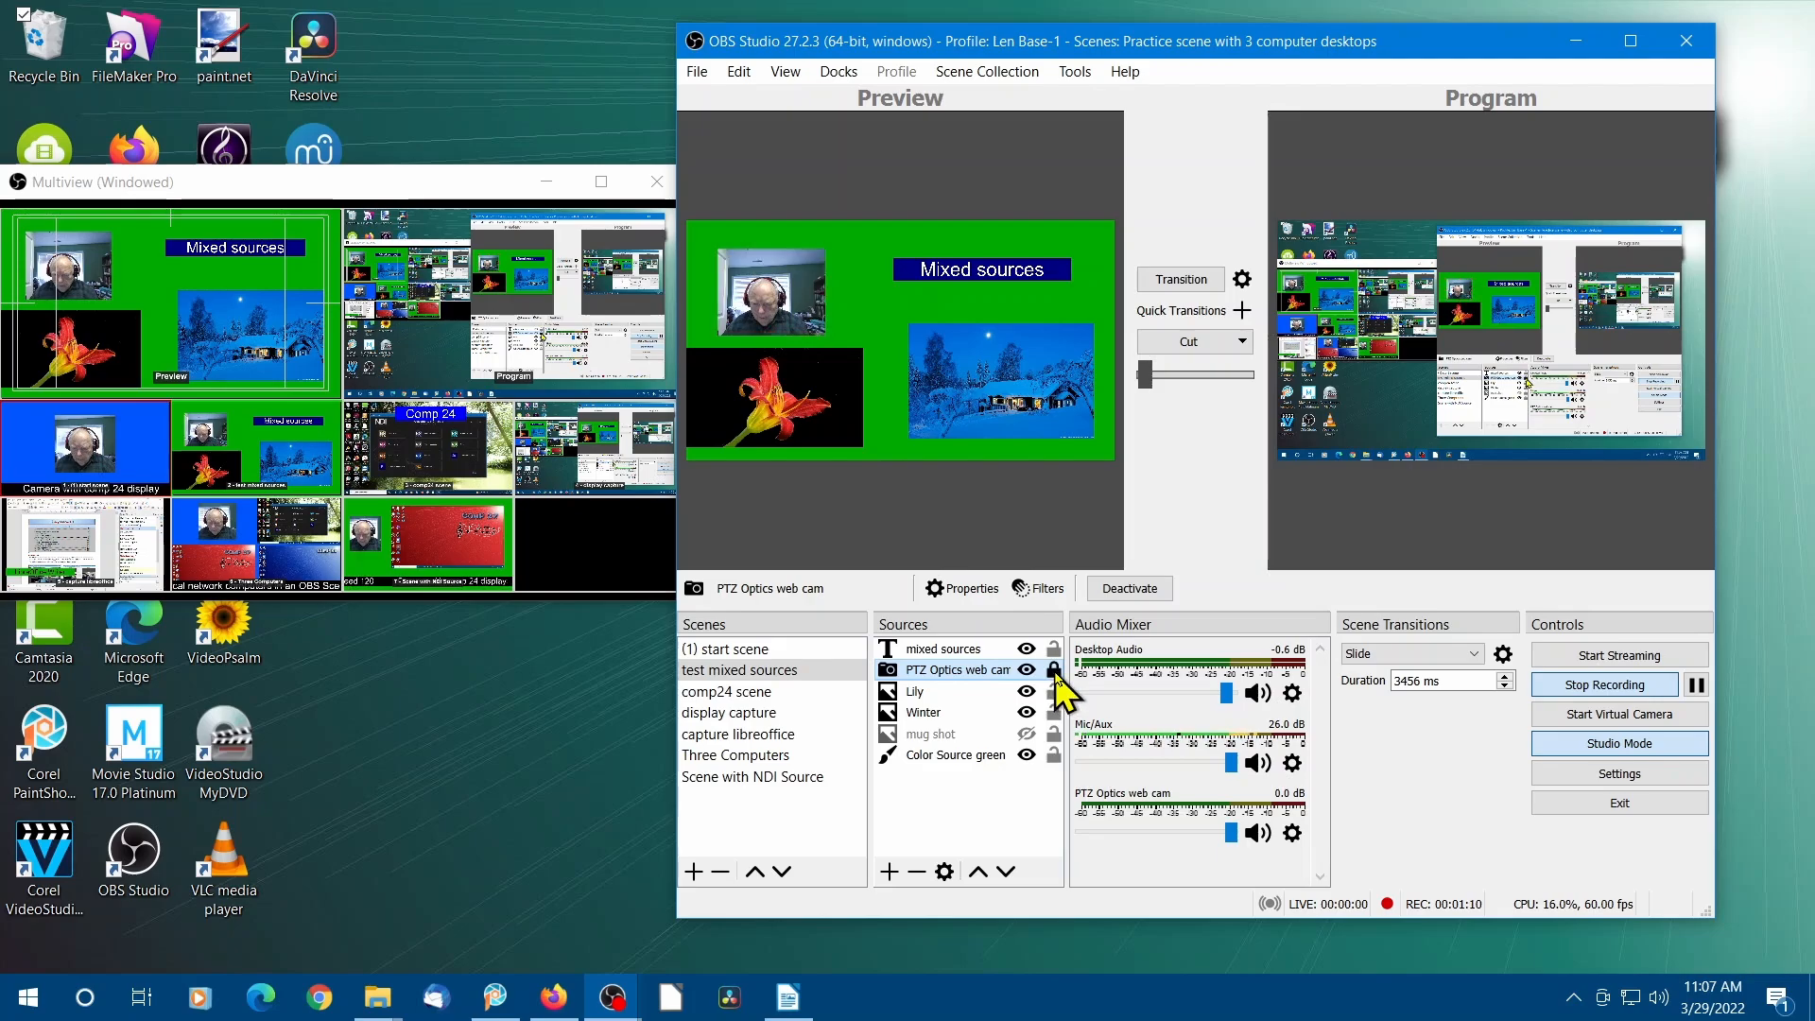
click(1054, 671)
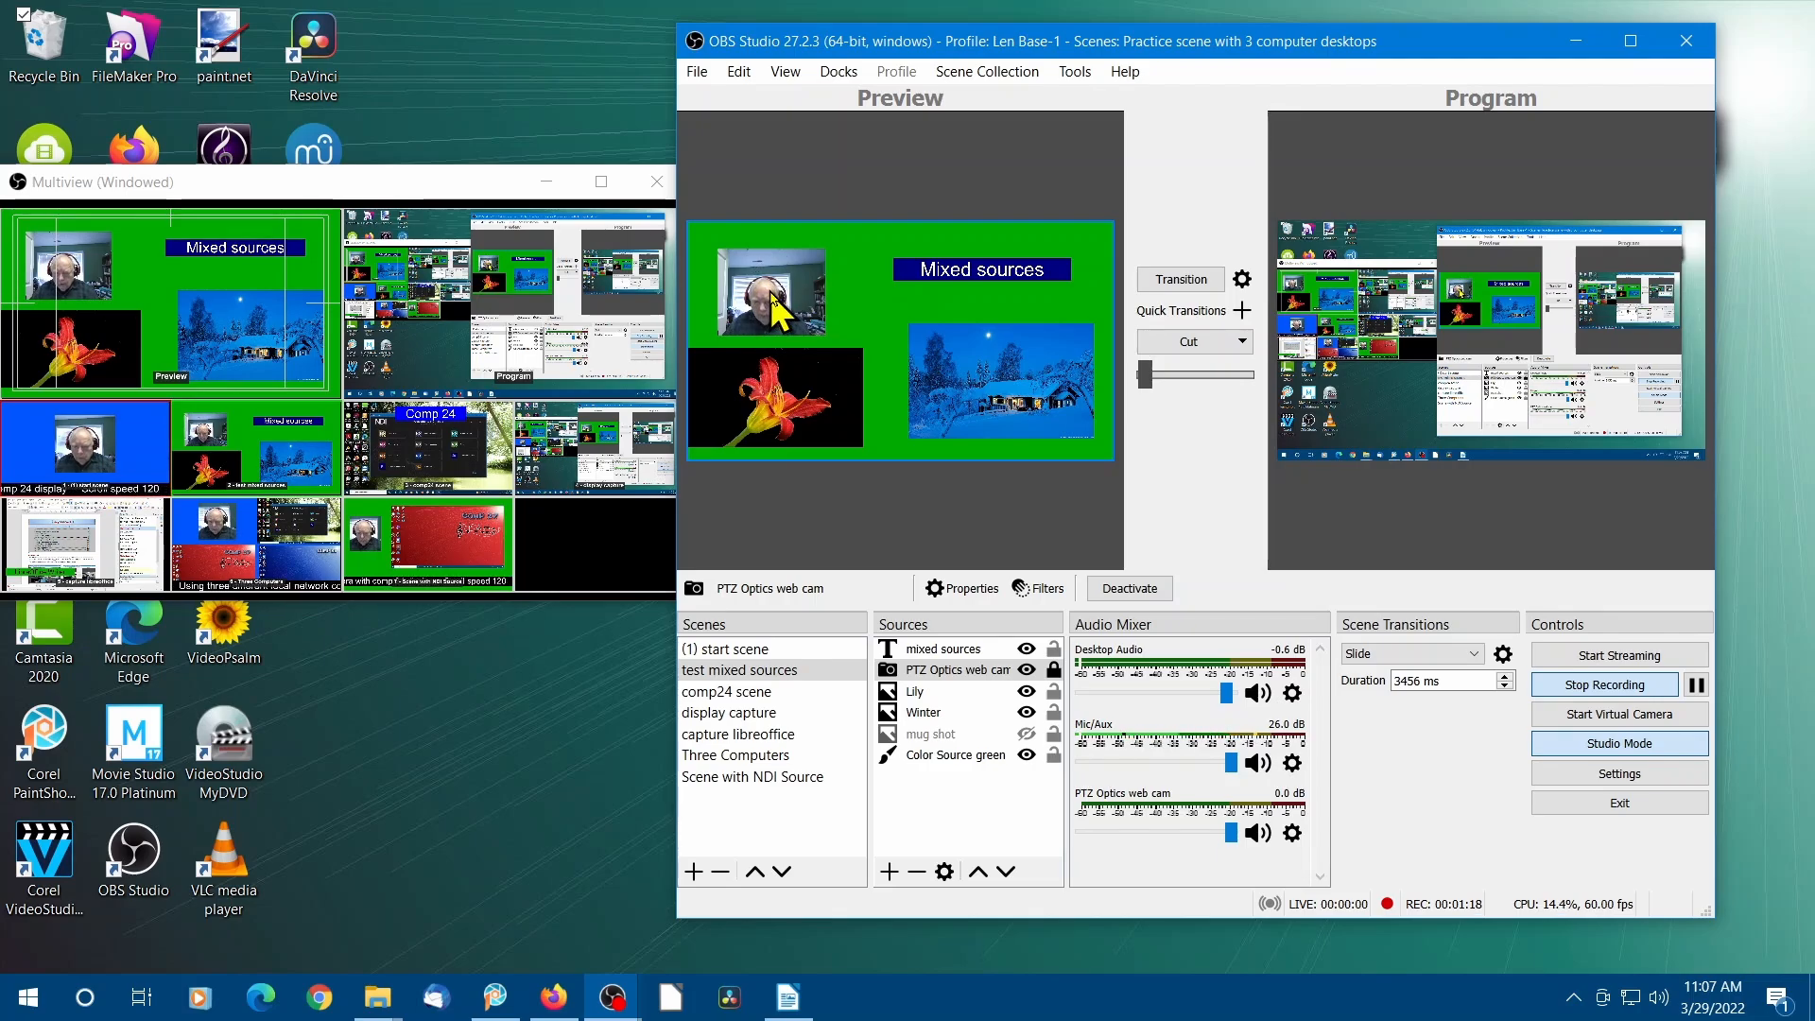
click(1054, 674)
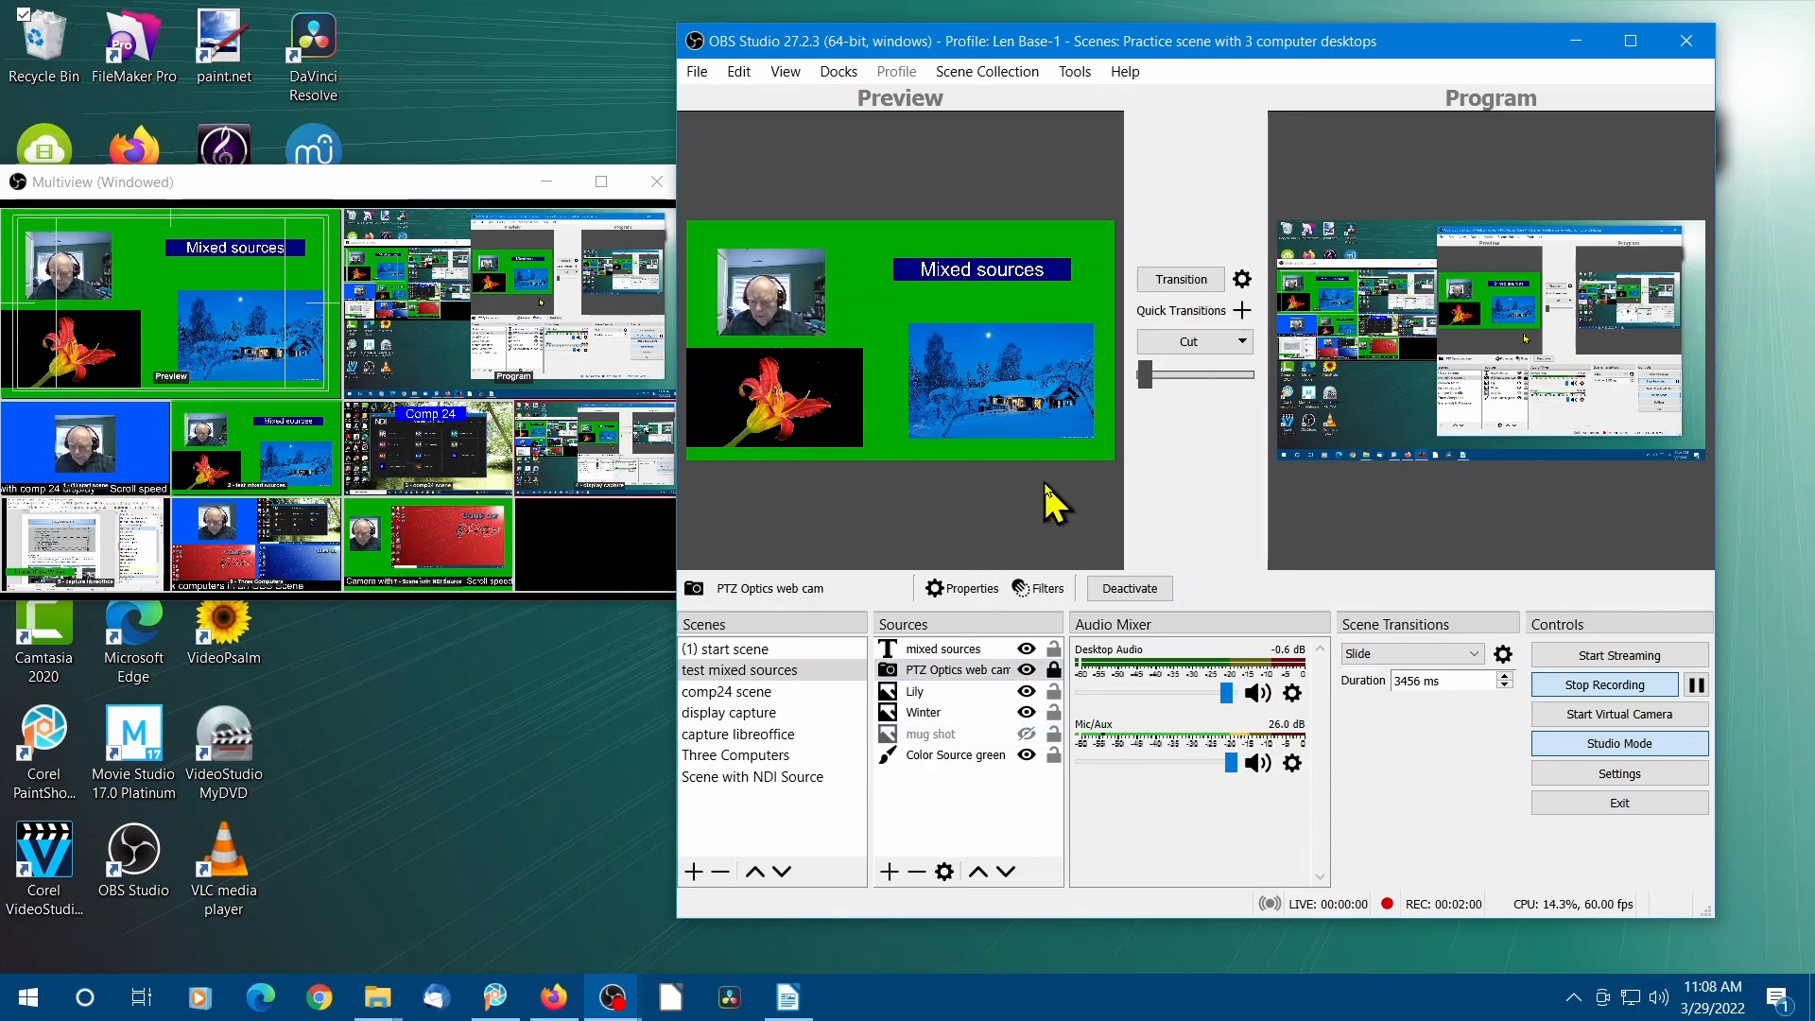
Step: Transition test mixed sources to the program output and back, and choose Slide as the scene transition
click(1183, 280)
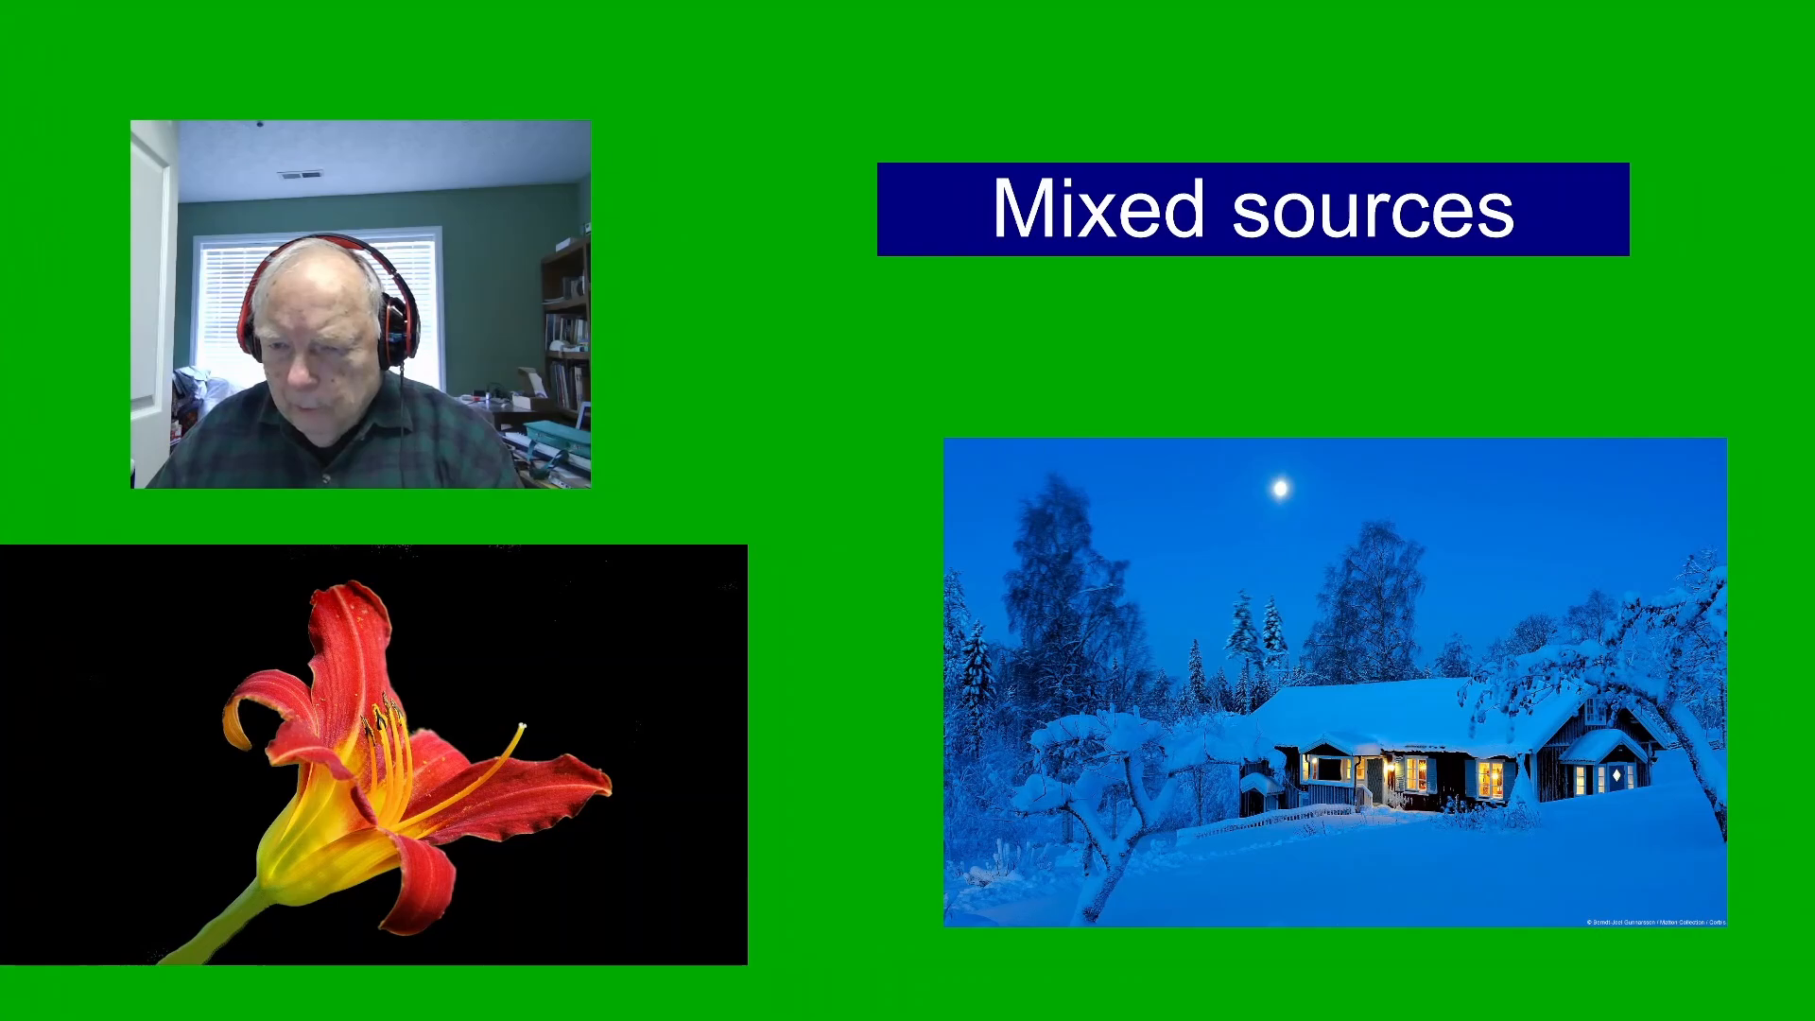
click(1185, 283)
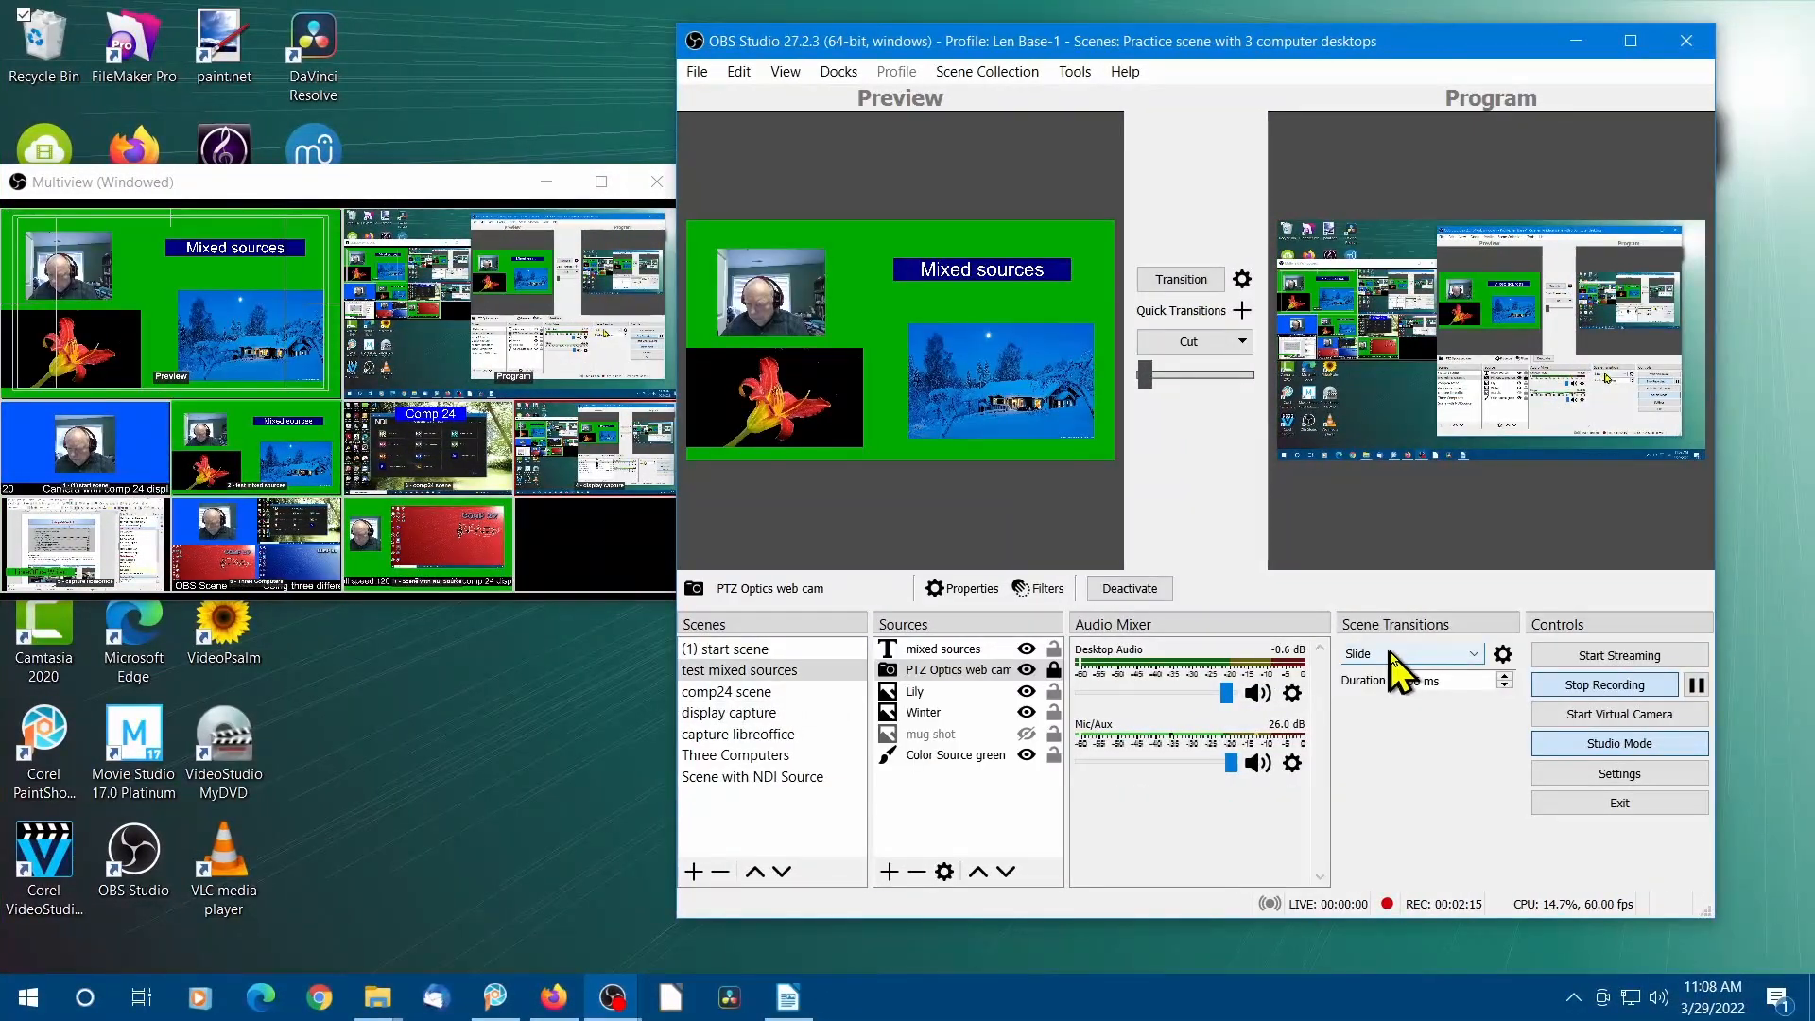
click(1480, 656)
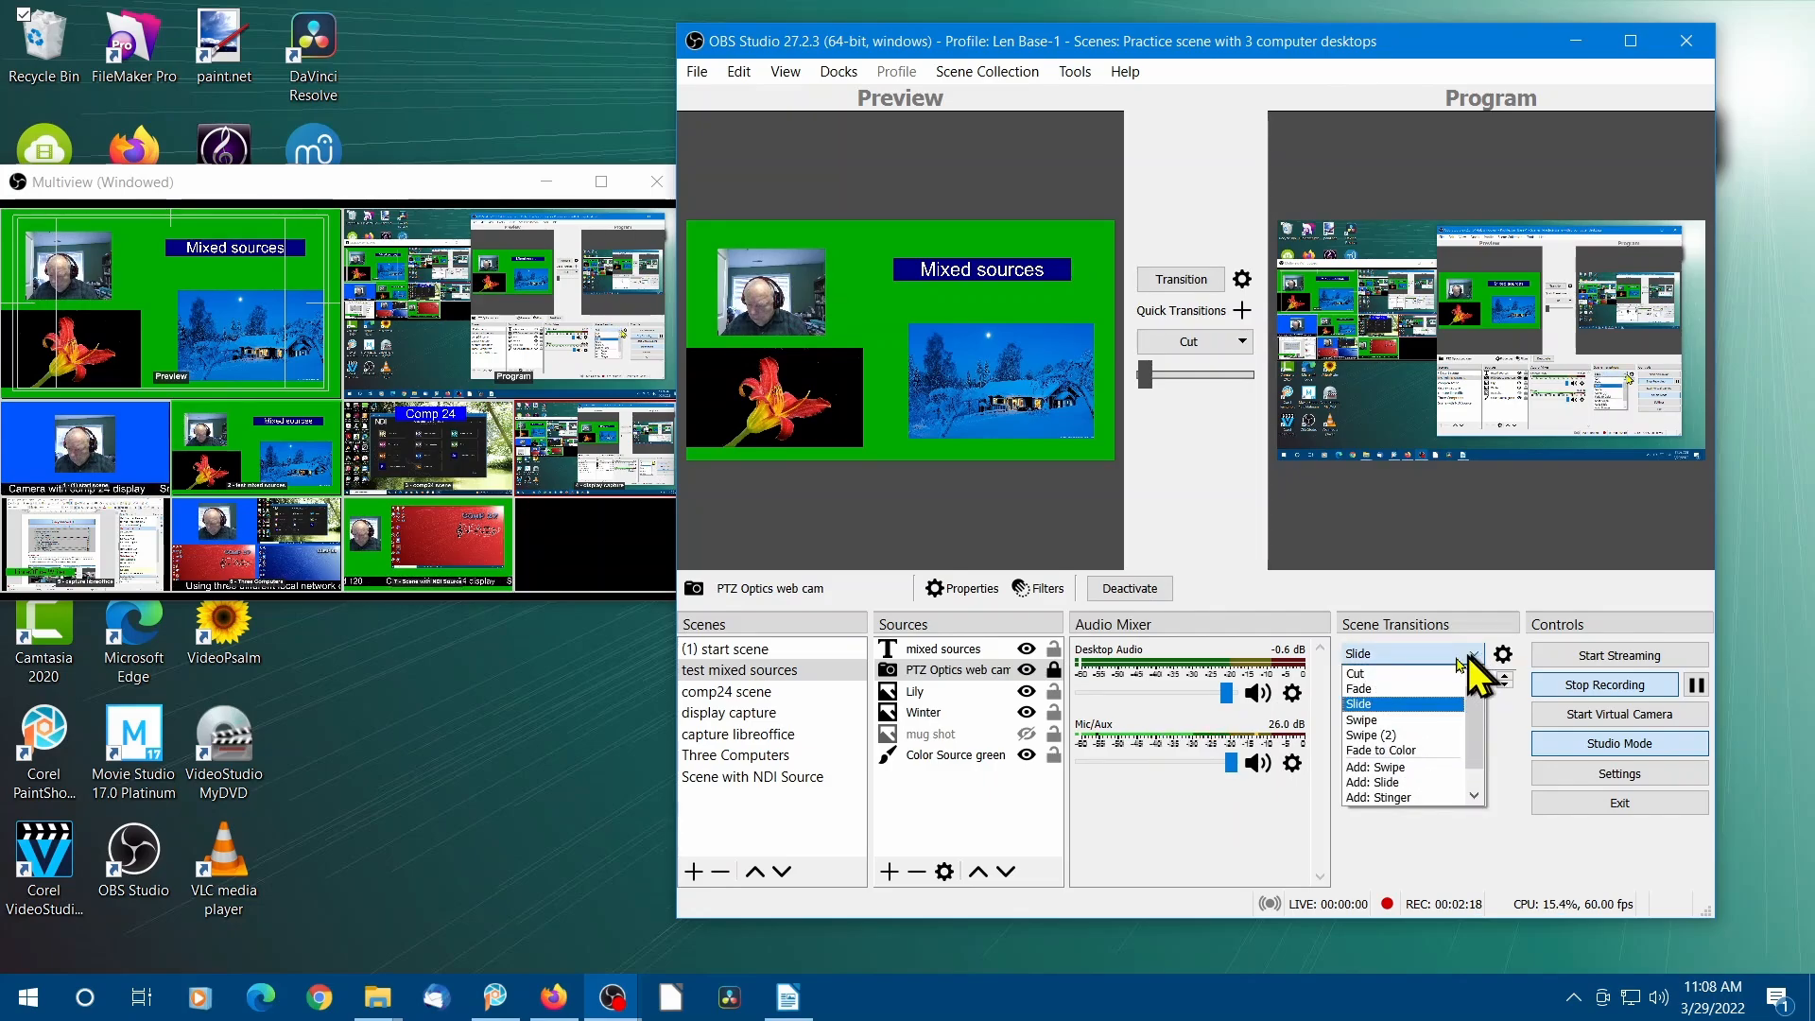
click(1399, 705)
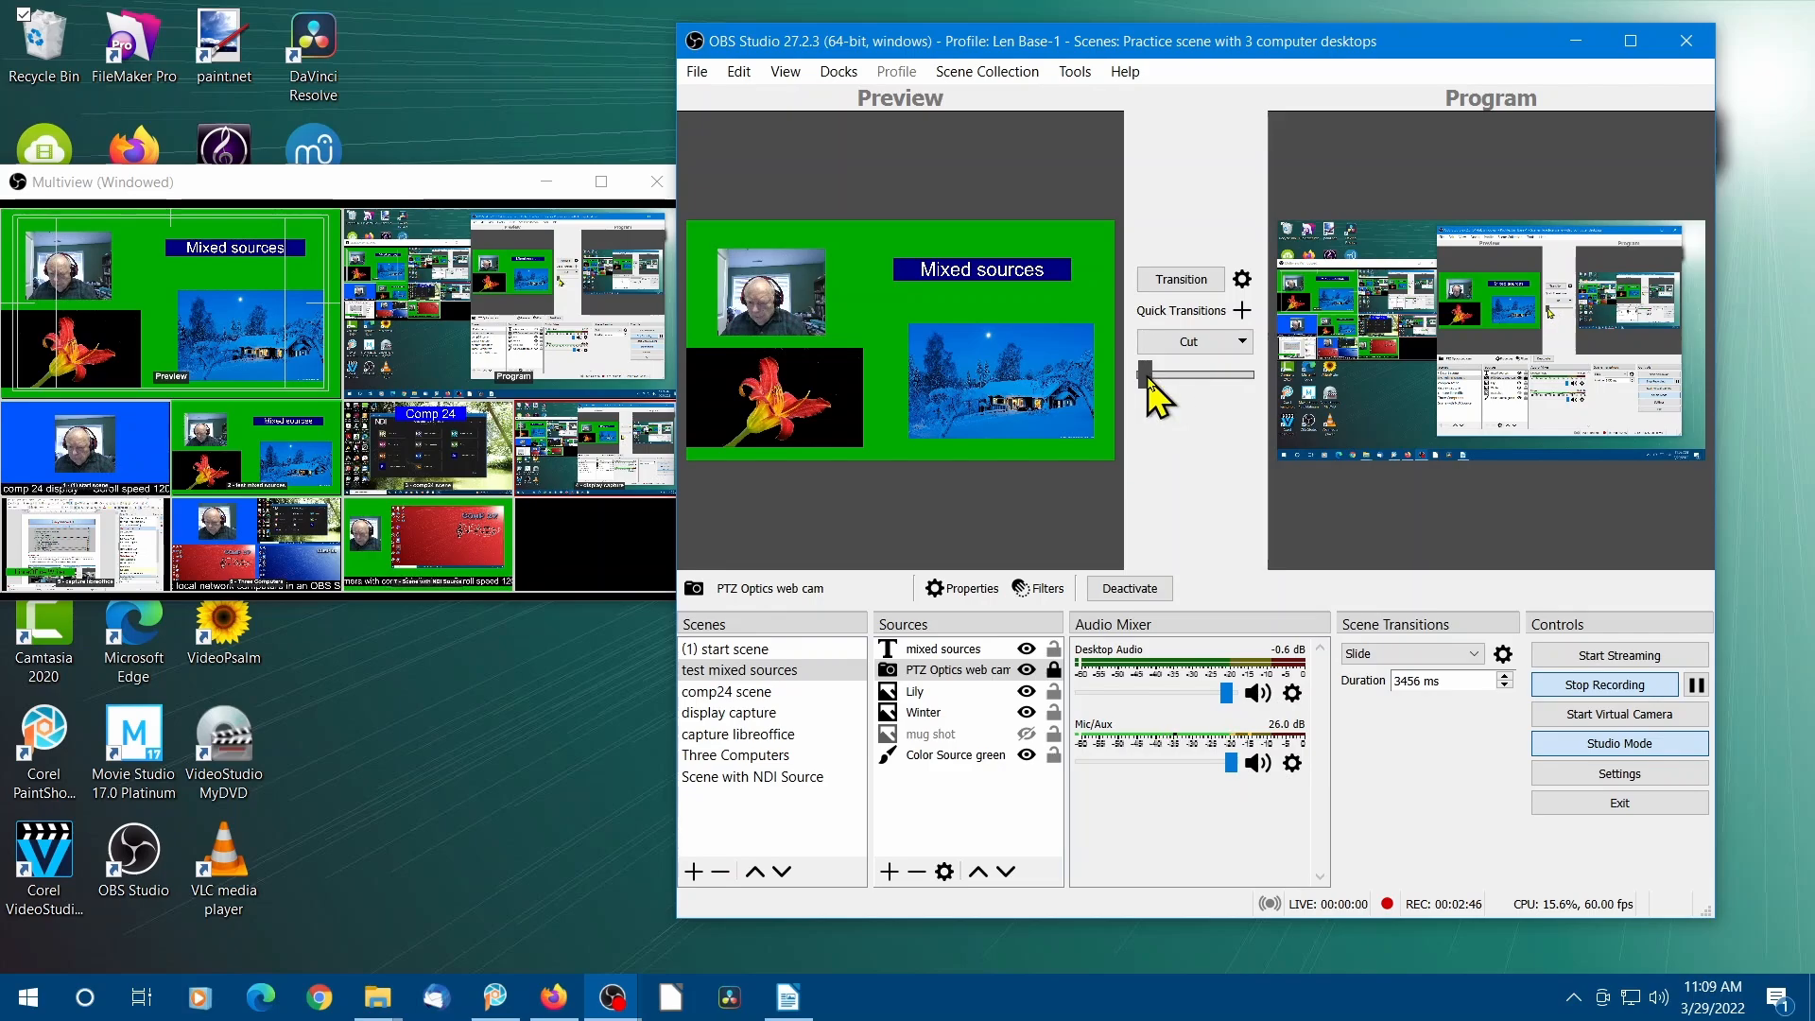
Step: Slide manually between the program scene and test mixed sources with the transition slider, including partway and back
drag(1146, 378, 1207, 379)
drag(0, 390, 1135, 384)
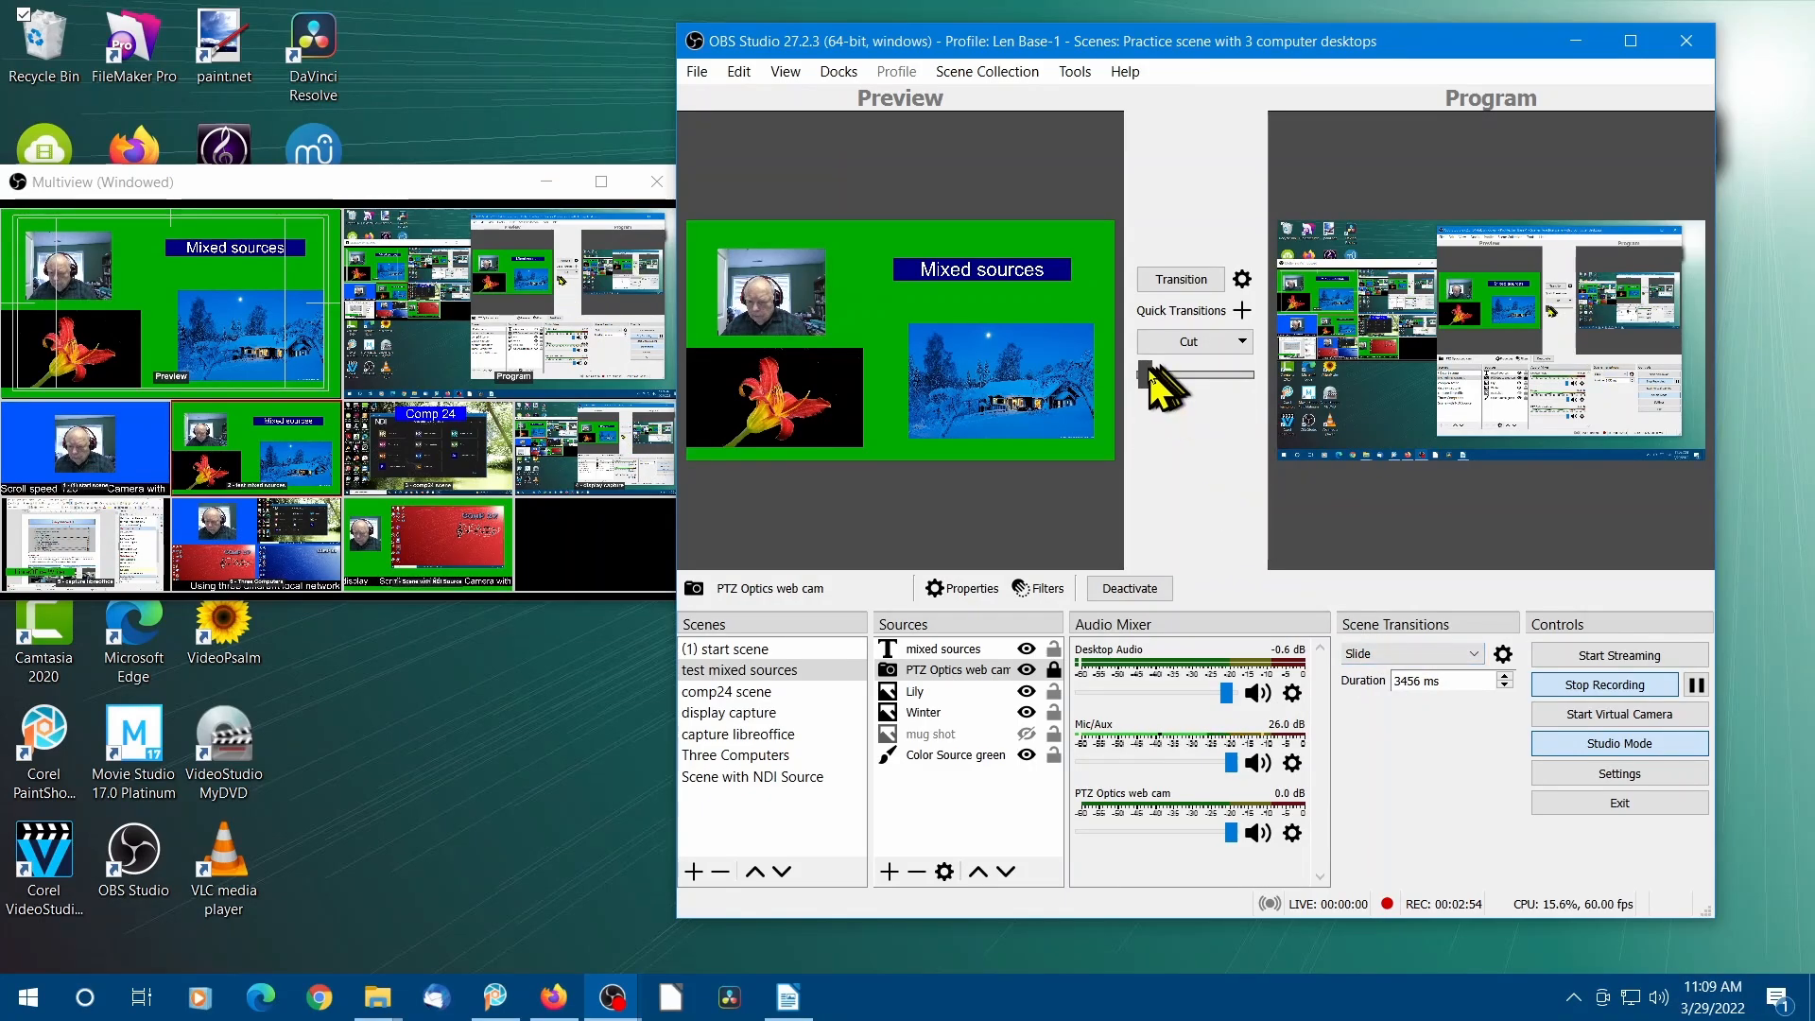
drag(1148, 375, 1188, 376)
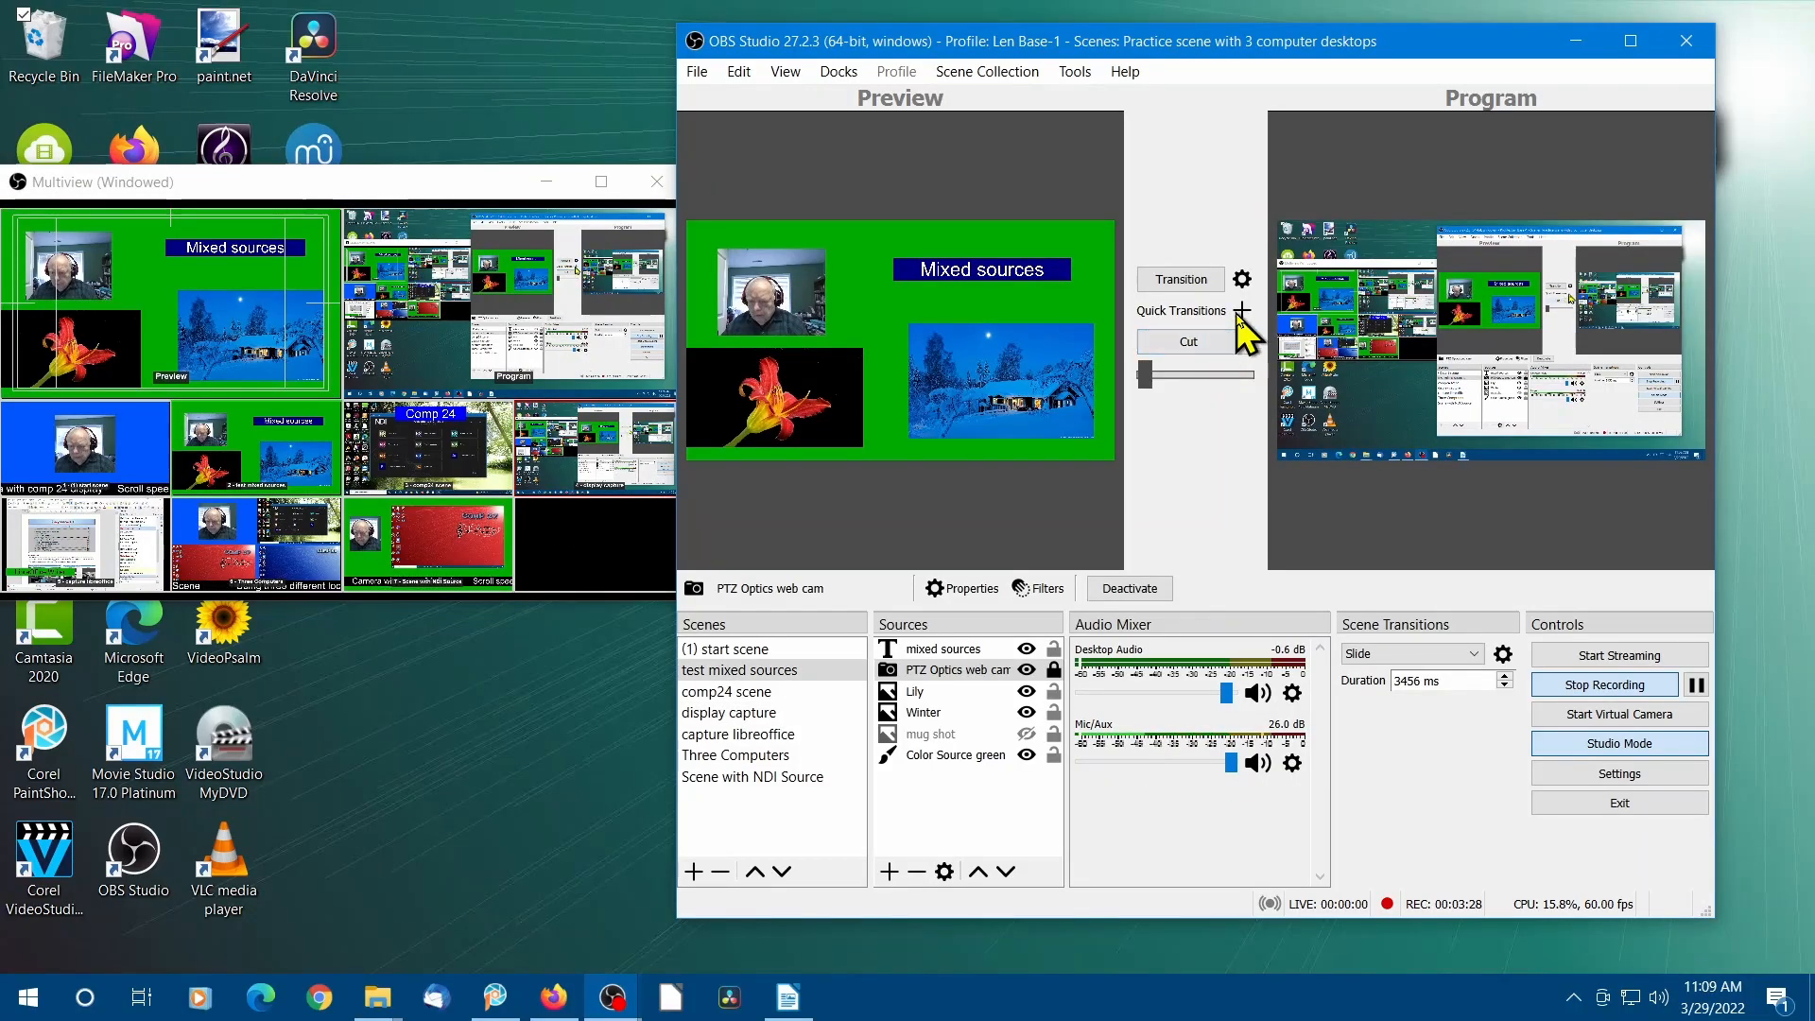
Step: Add a 300 ms Fade to Black quick transition and run it with test mixed sources in the preview
click(1242, 312)
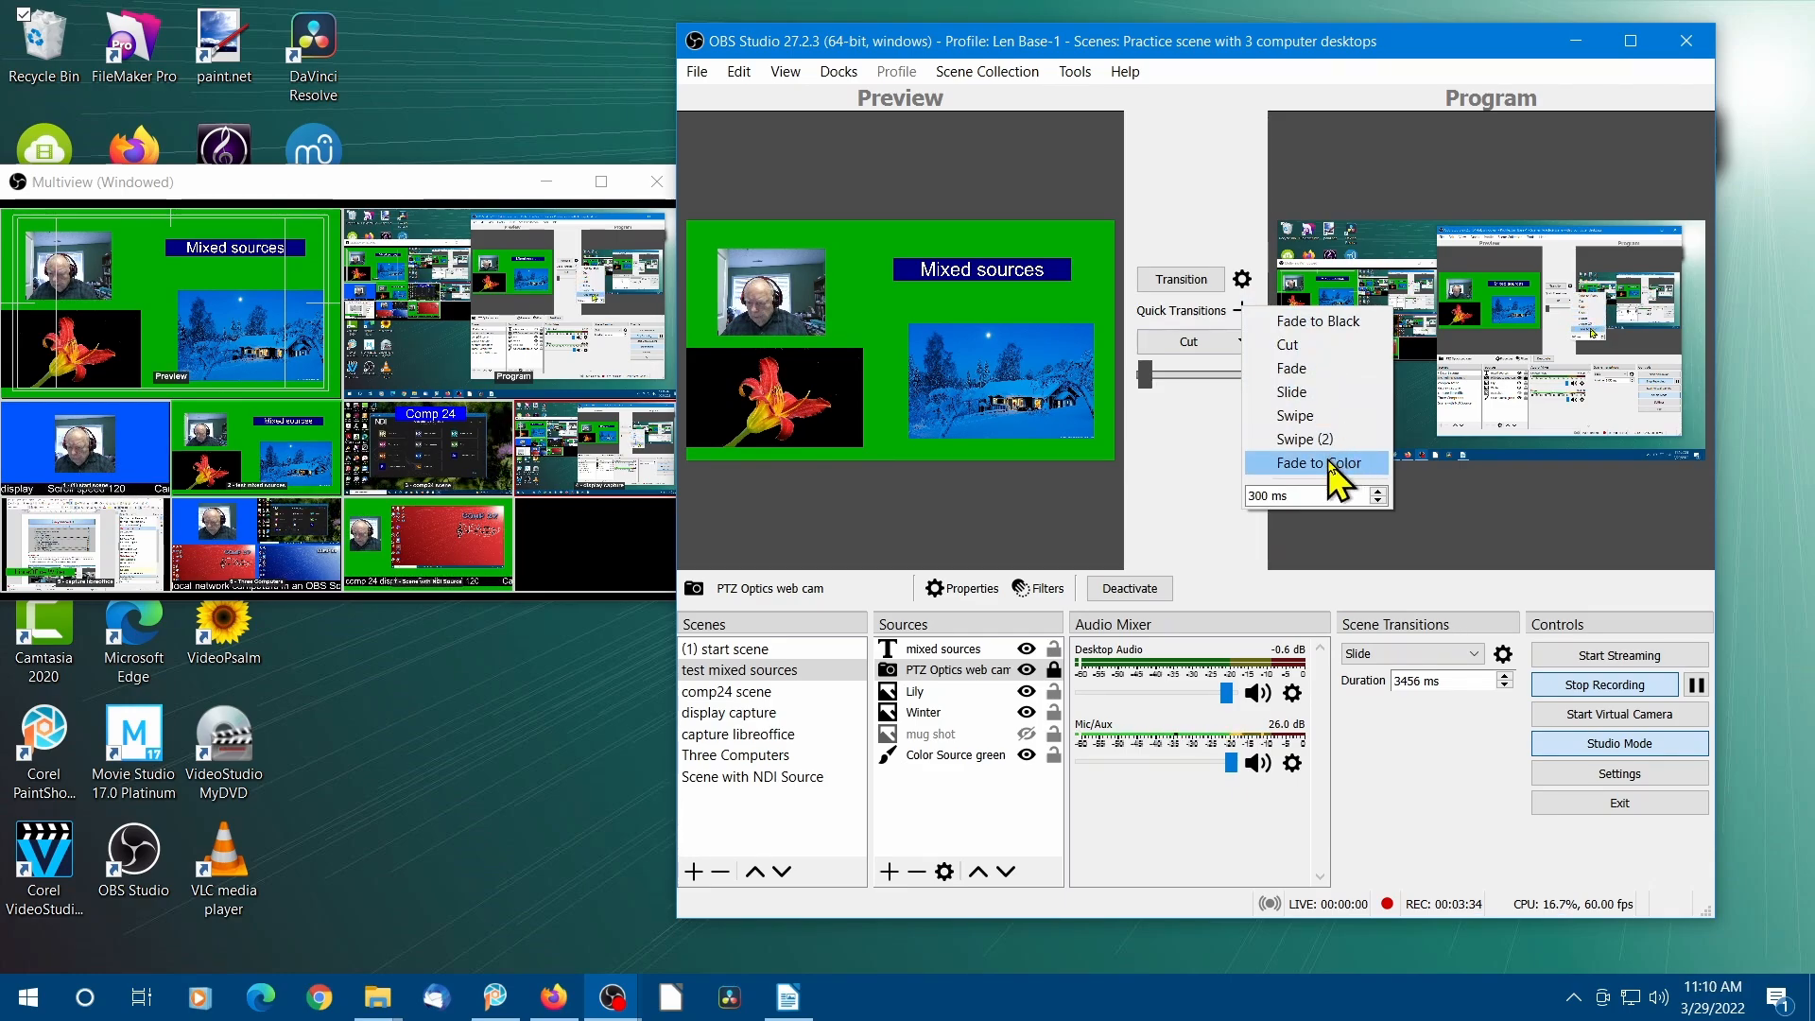
click(1327, 322)
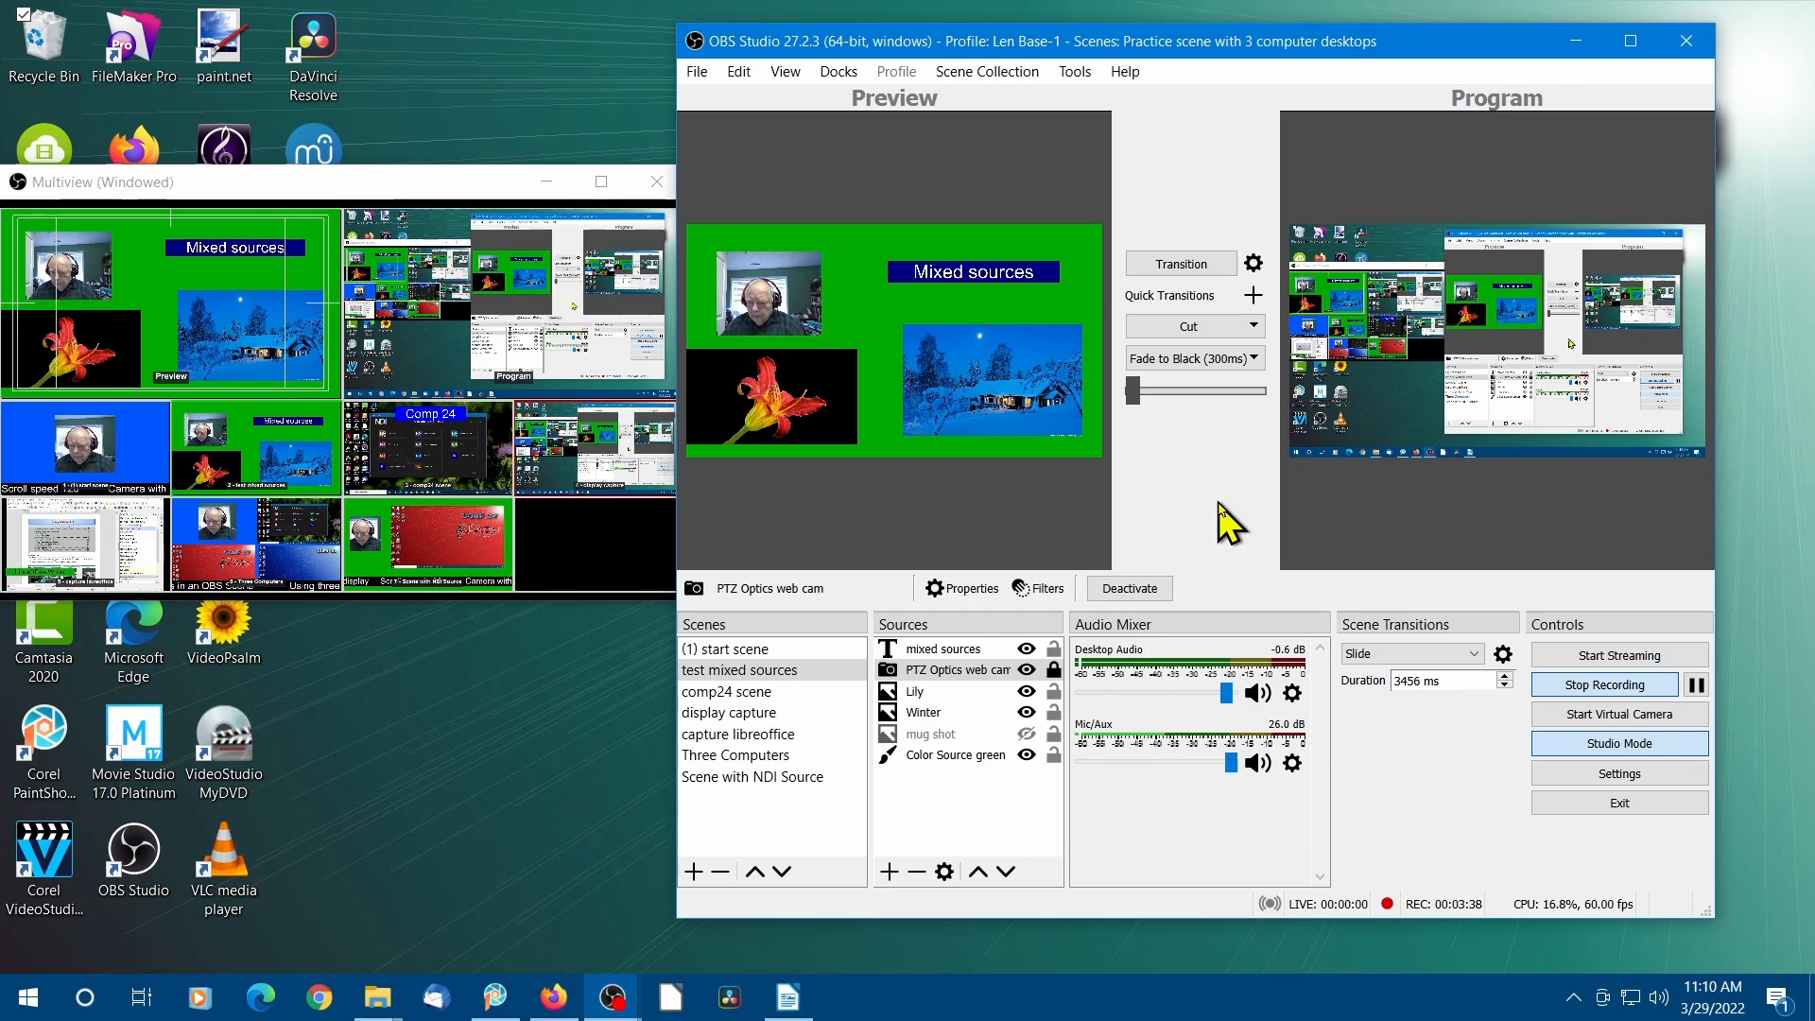
click(1201, 361)
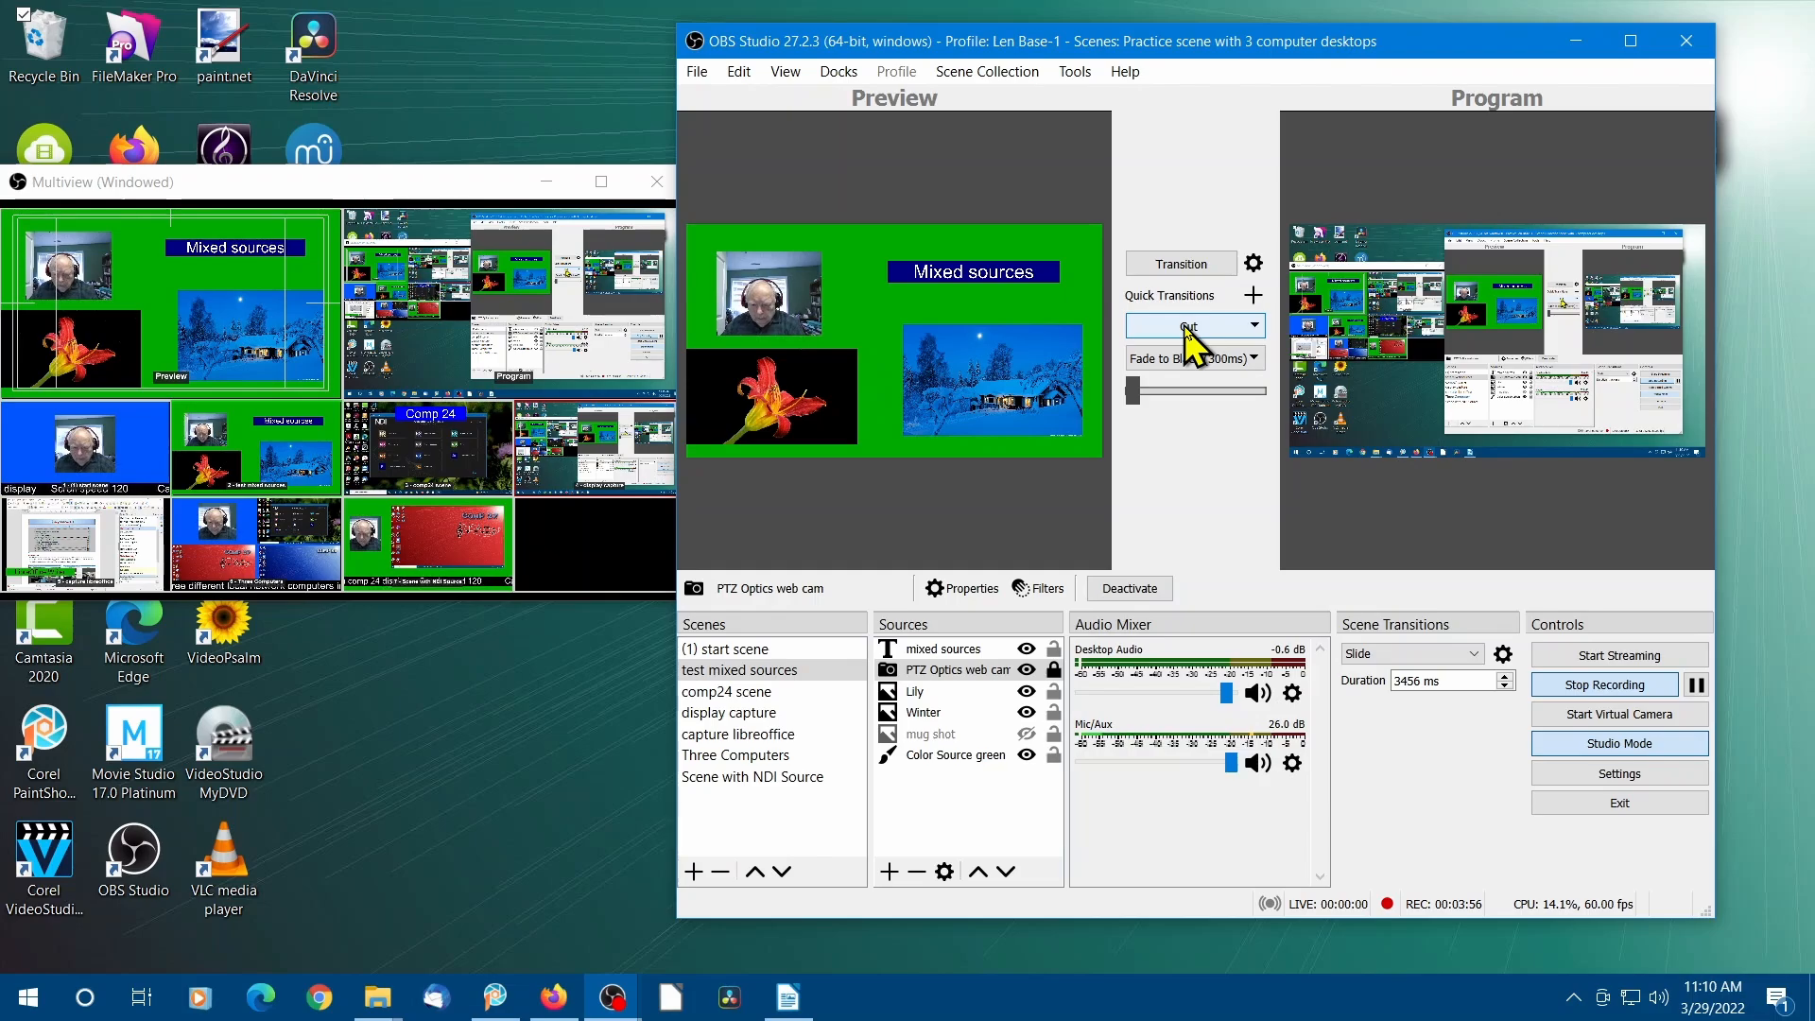
Step: Load the display capture scene into the preview and turn off Studio Mode
click(771, 715)
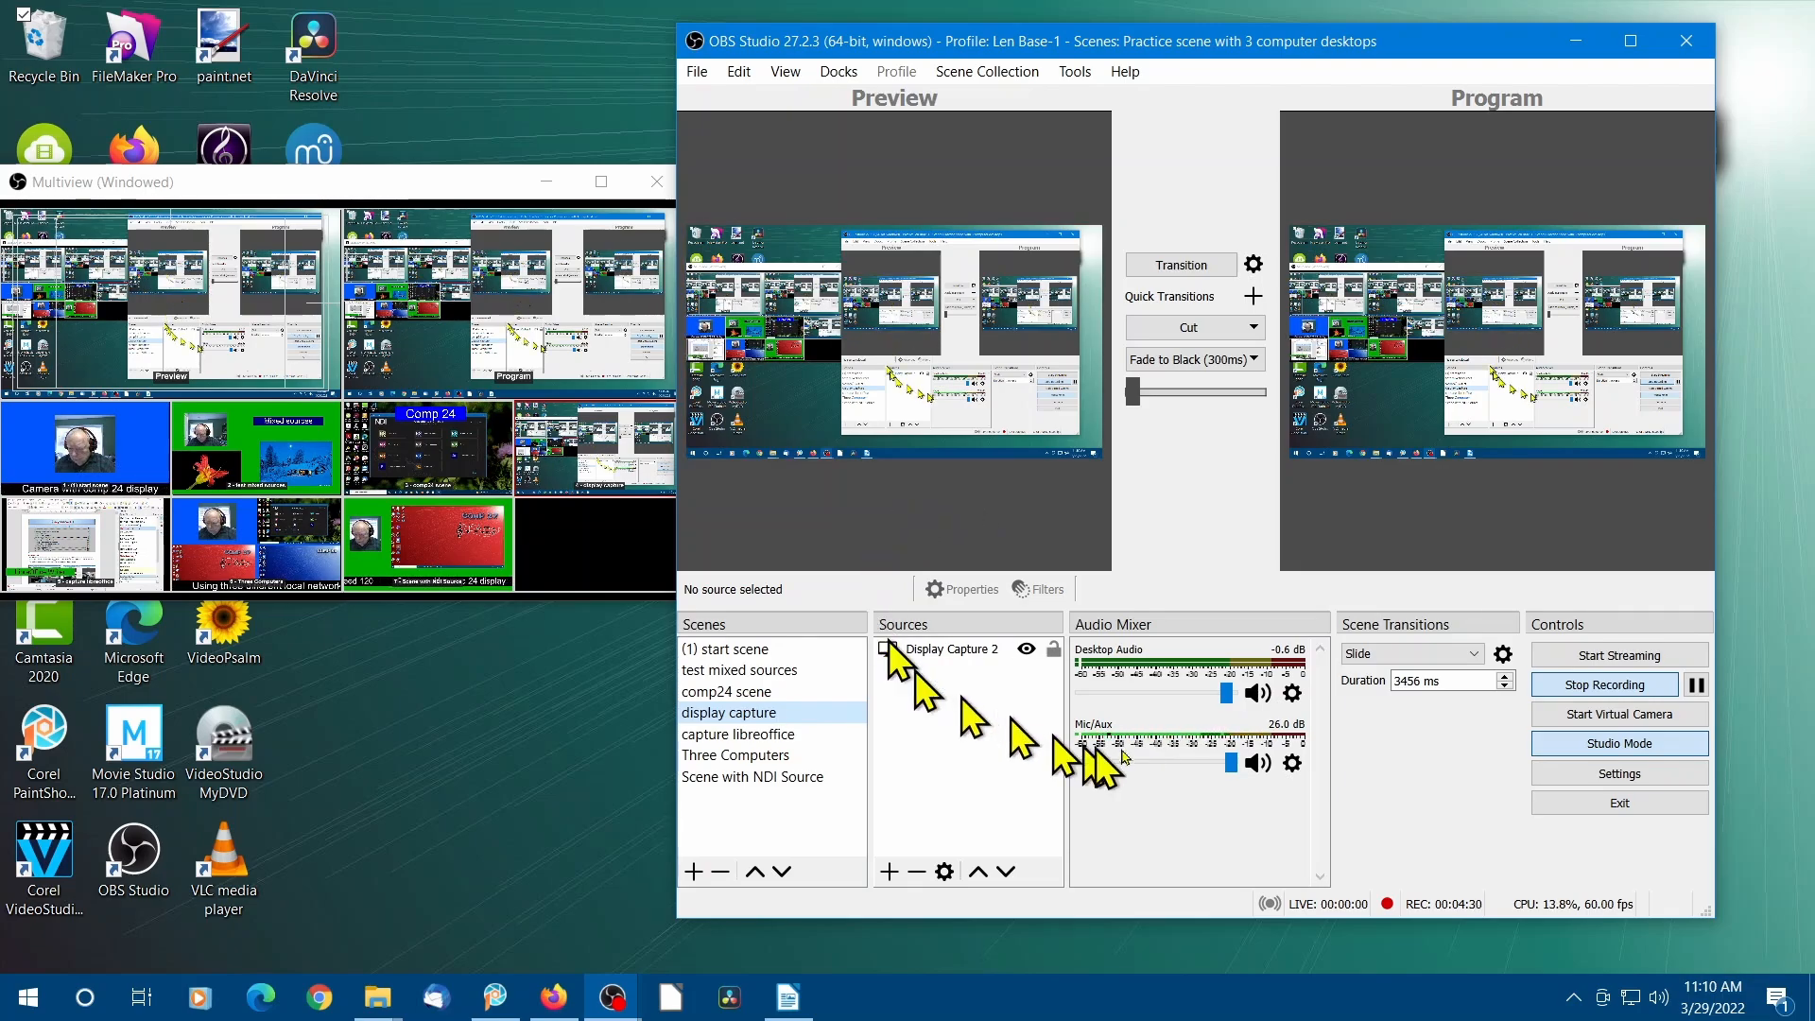
click(1614, 747)
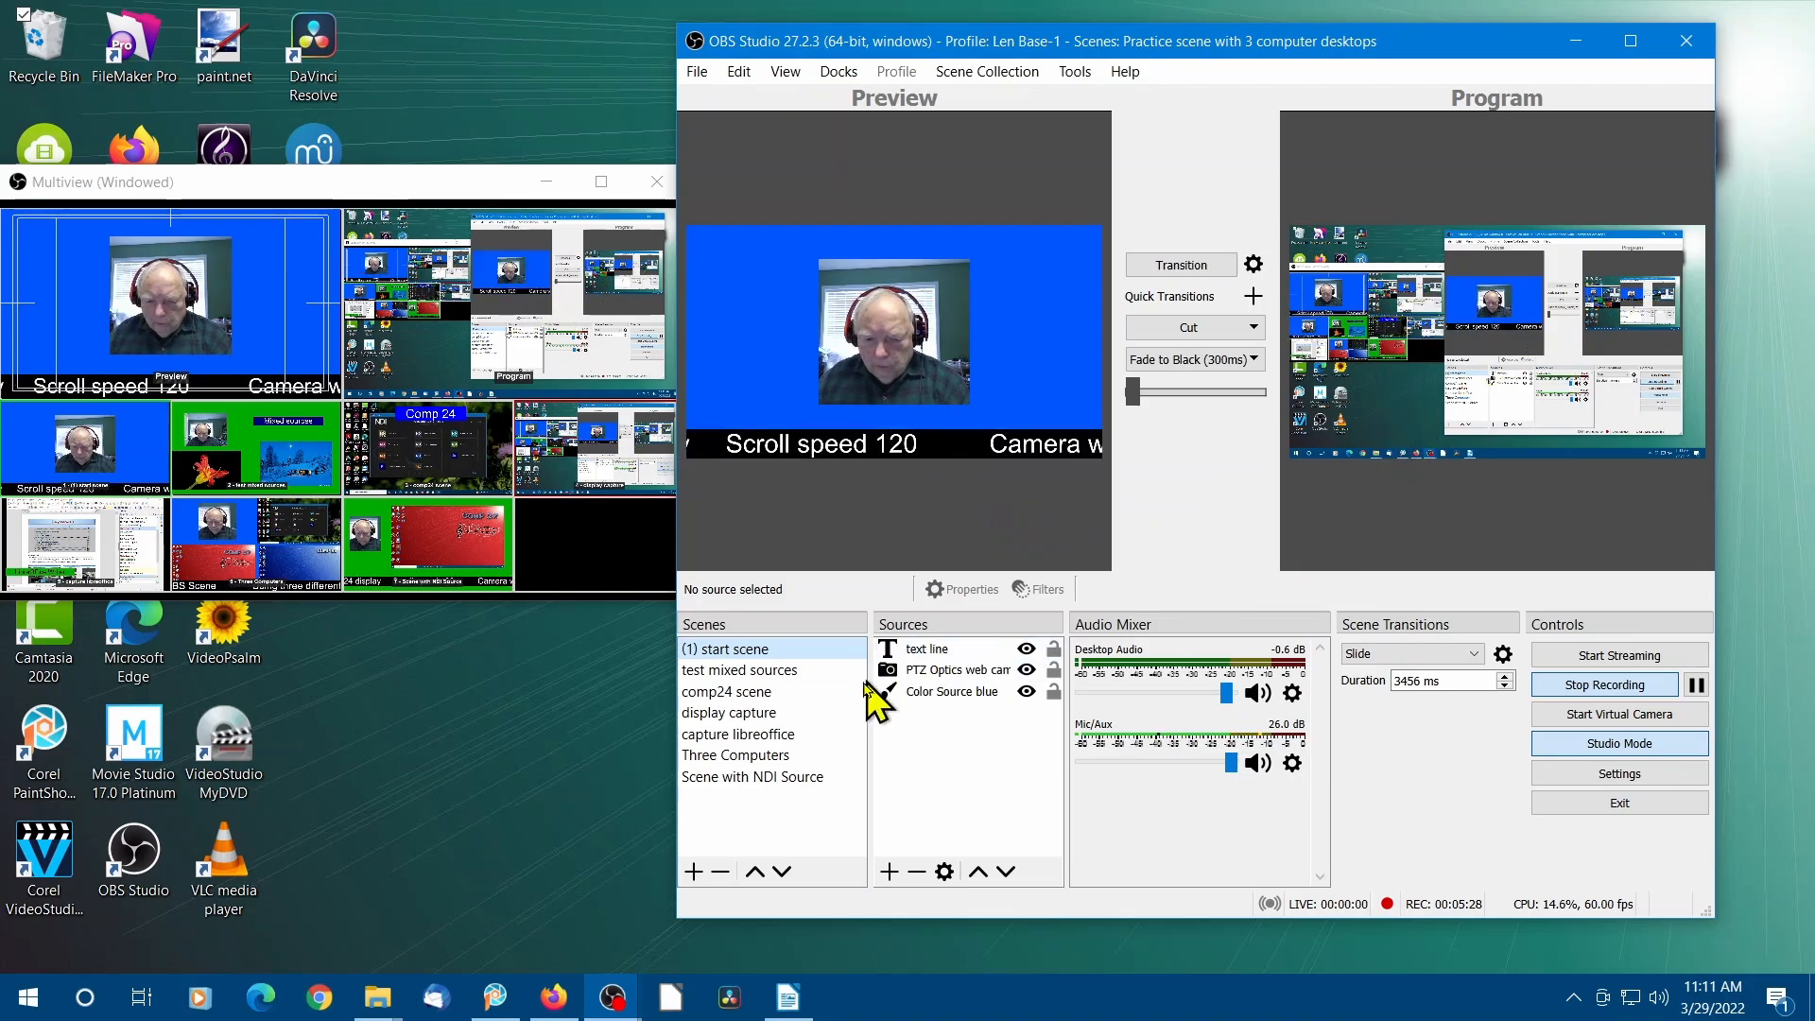
Step: Preview display capture and (1) start scene in turn, and switch (1) start scene to program and back with the Cut quick transition
click(743, 714)
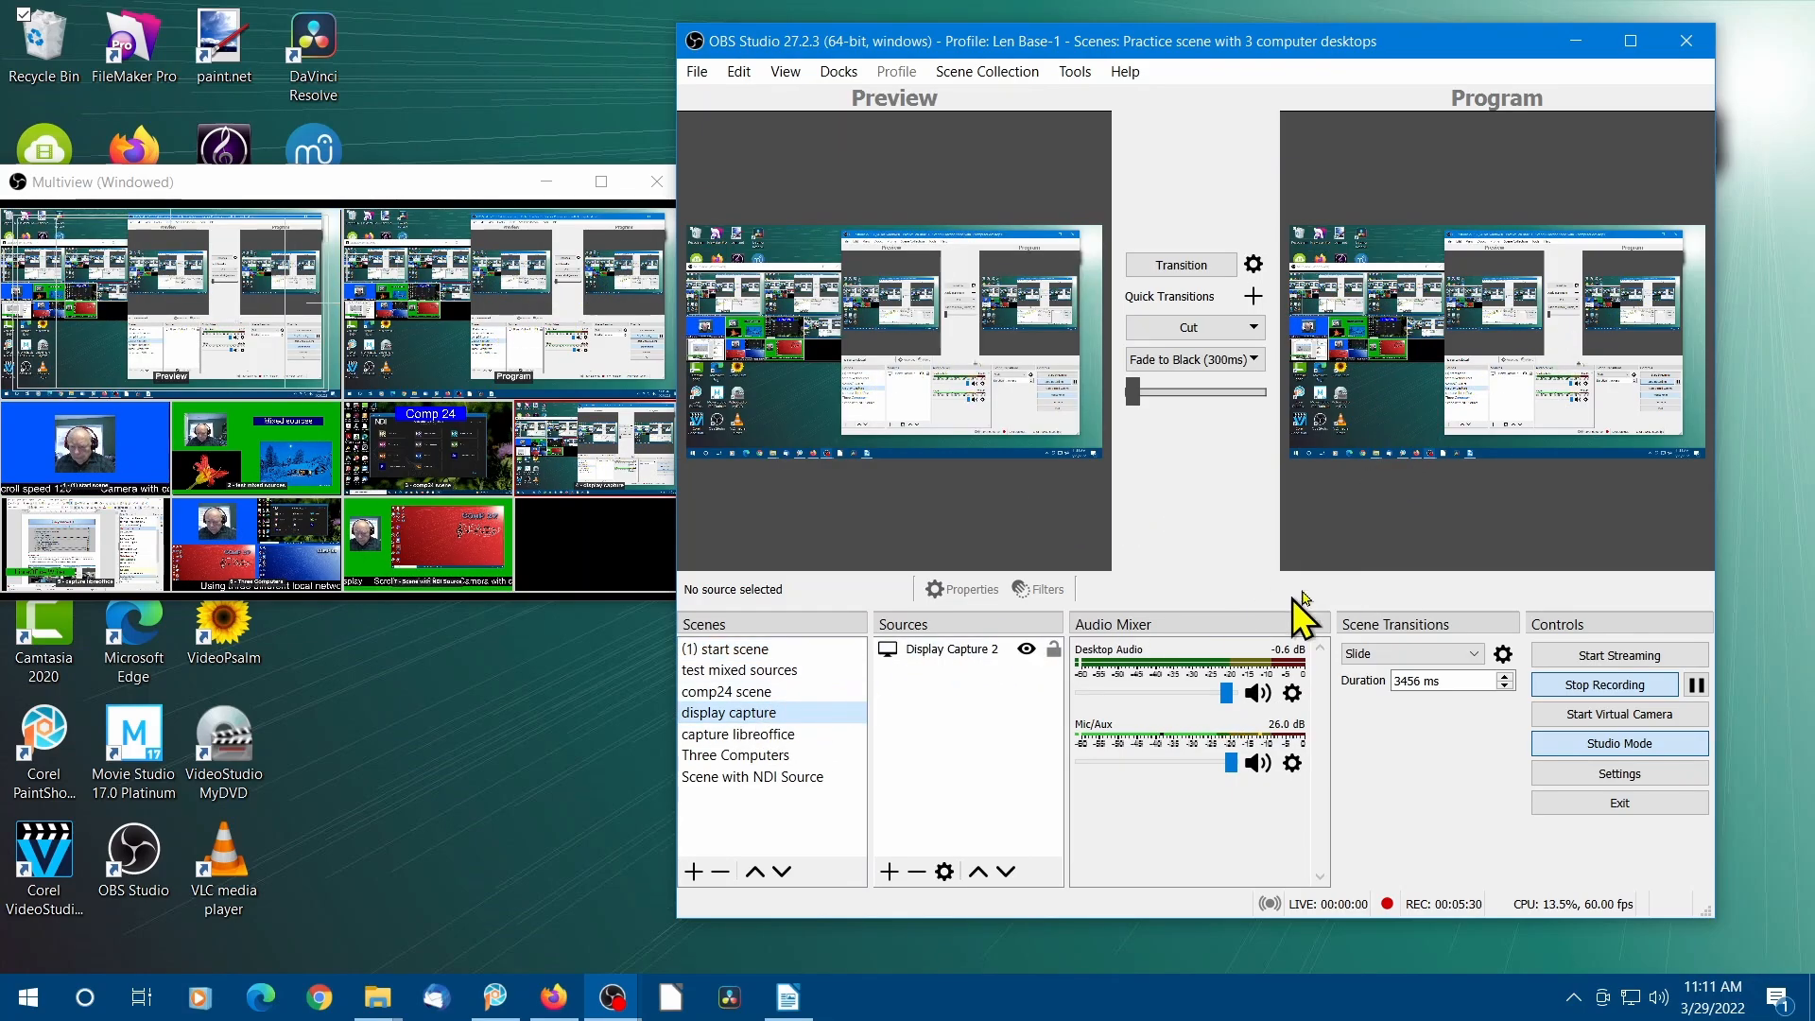
click(708, 651)
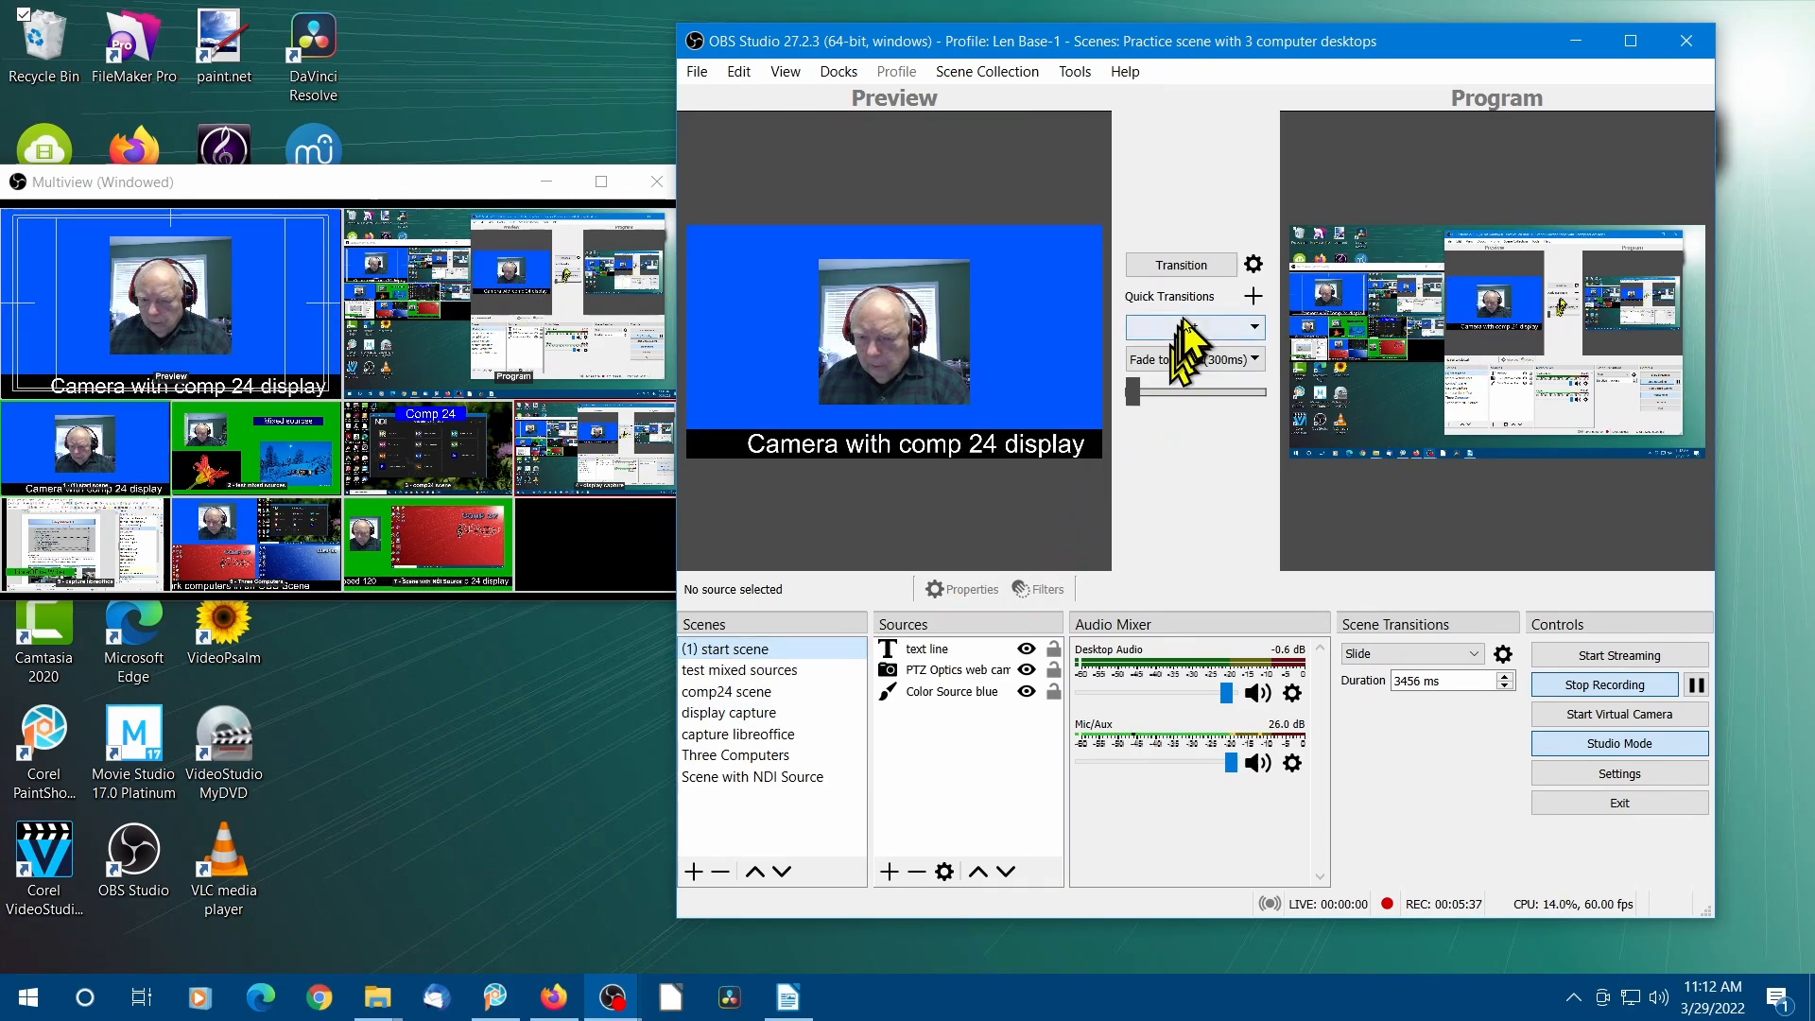
click(1178, 327)
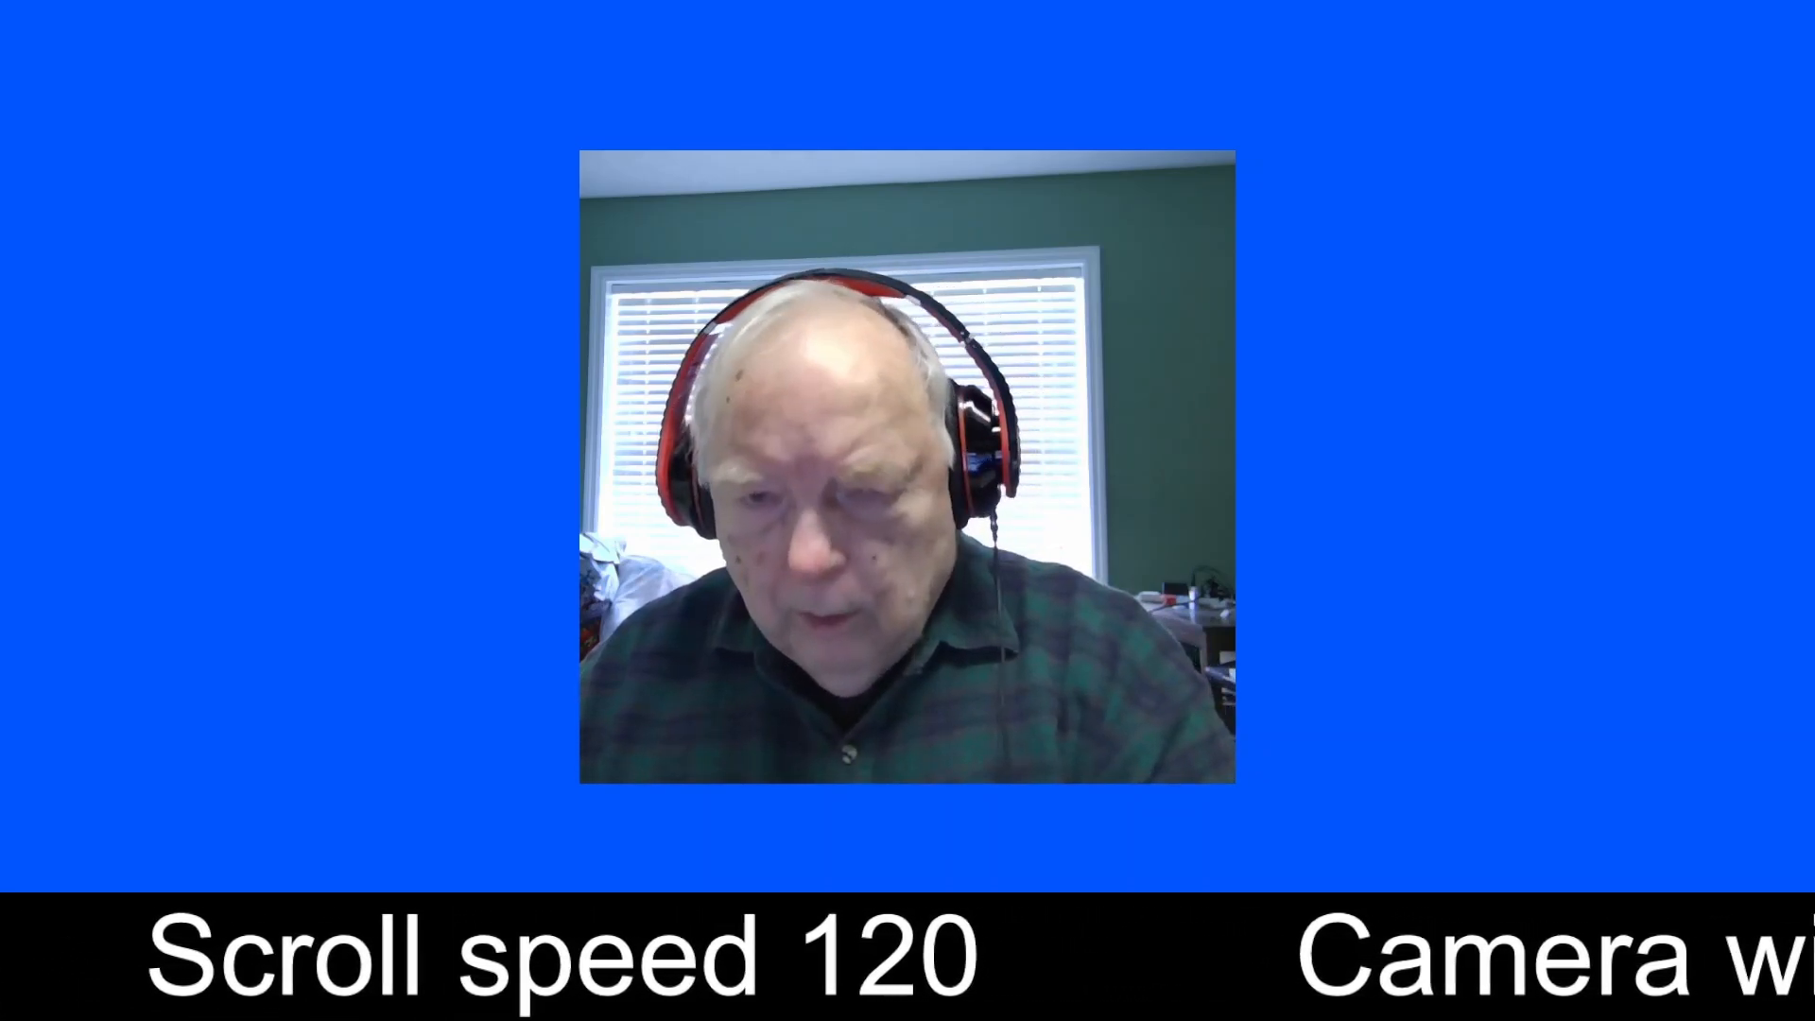
click(1181, 330)
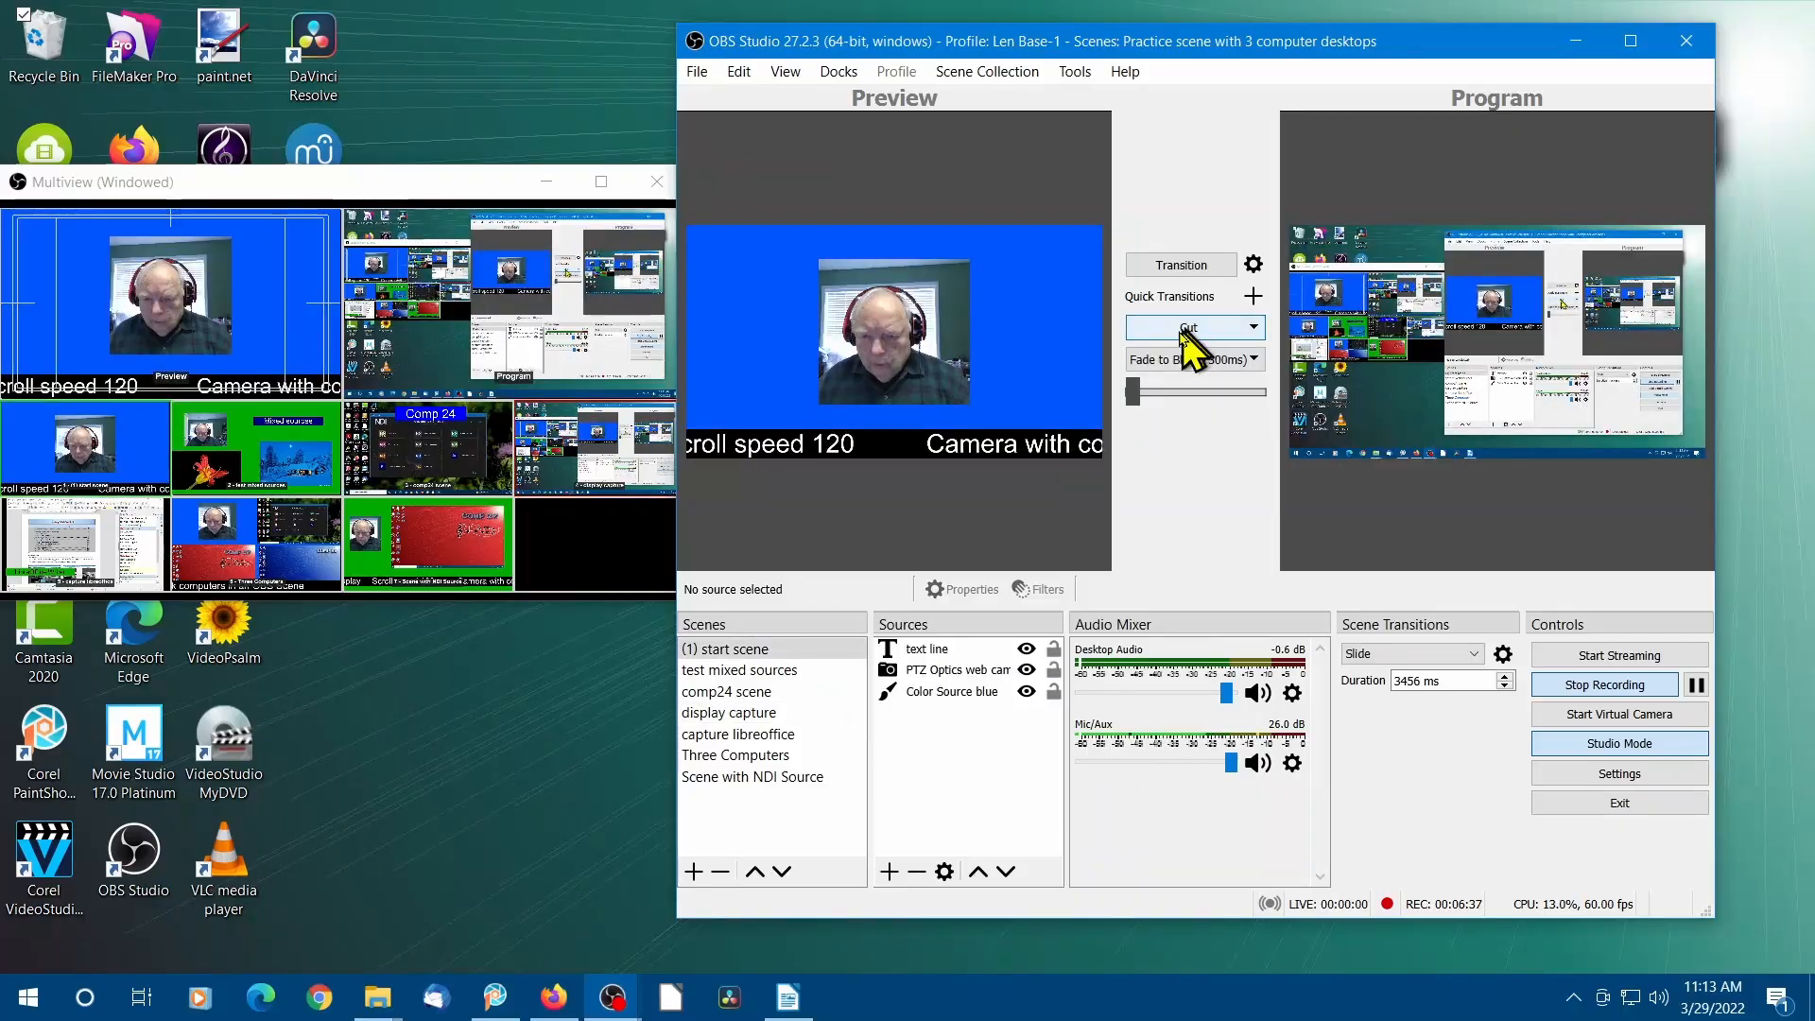